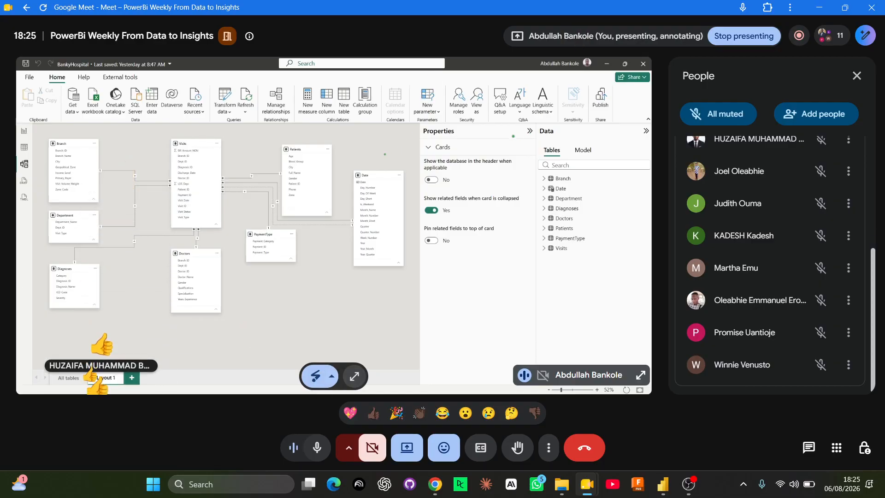
Switch to the Phase 3 Session 4 slides in Chrome and enlarge the Model Check slide.
key("alt+Tab")
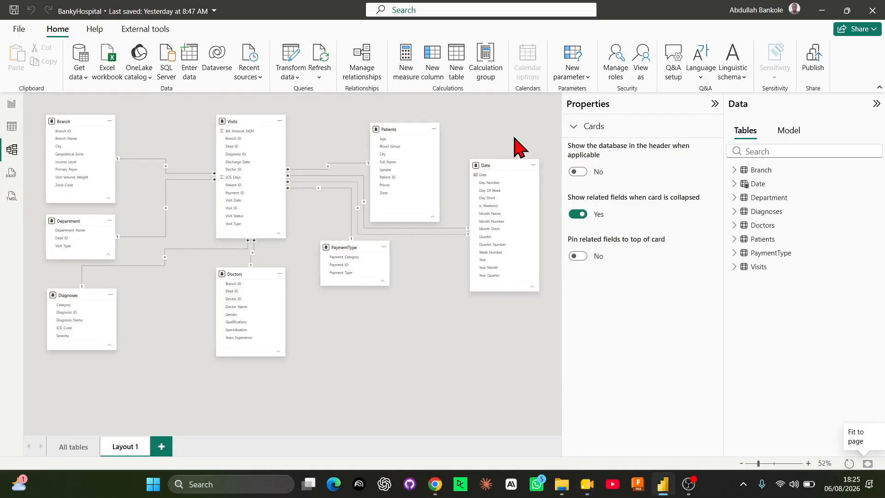
key("alt+Tab")
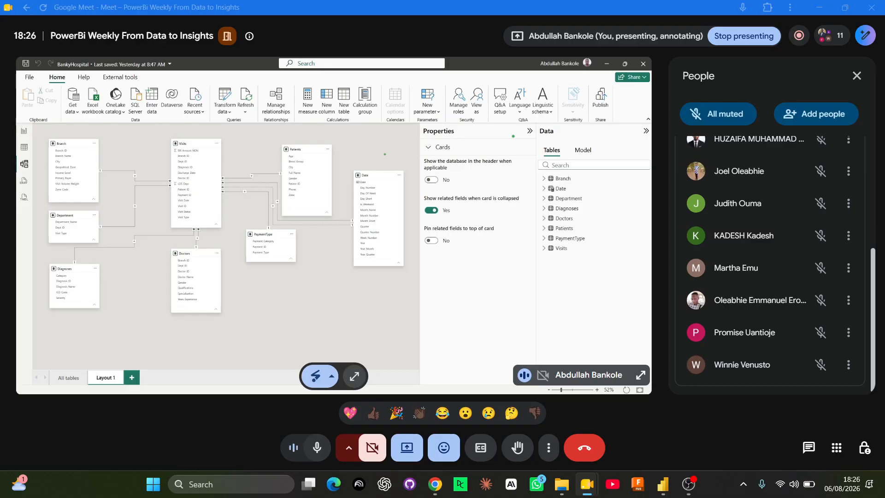
key("alt+Tab")
left_click(515, 137)
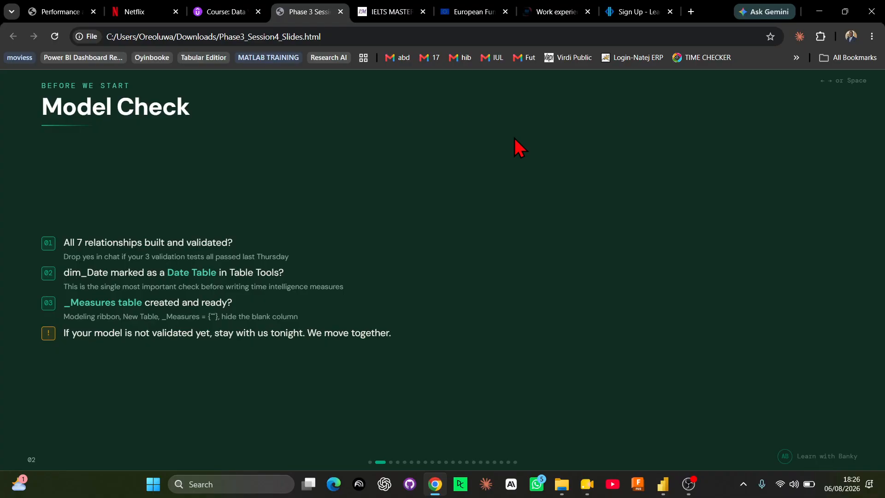
key("ctrl+plus")
key("ctrl+plus")
key("ctrl+plus")
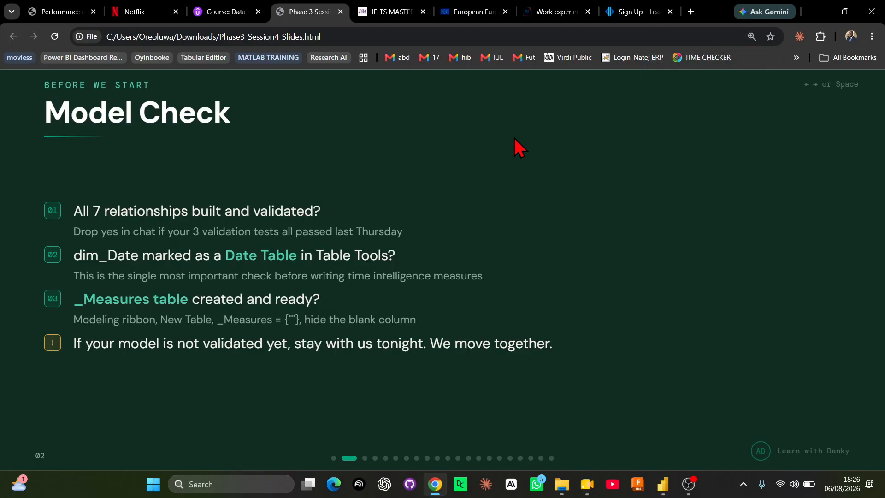
Switch to the BankyHospital model in Power BI, collapse its properties and enlarge the relationship diagram to 70%.
key("alt+Tab")
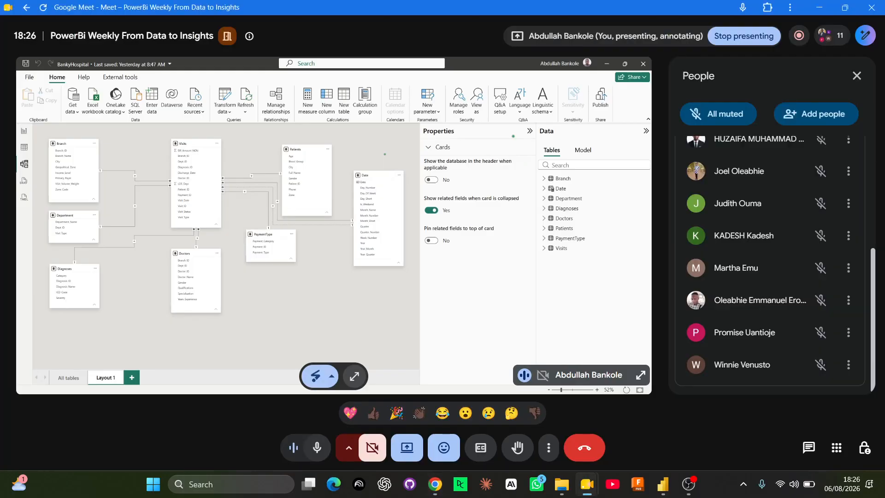
key("alt+Tab")
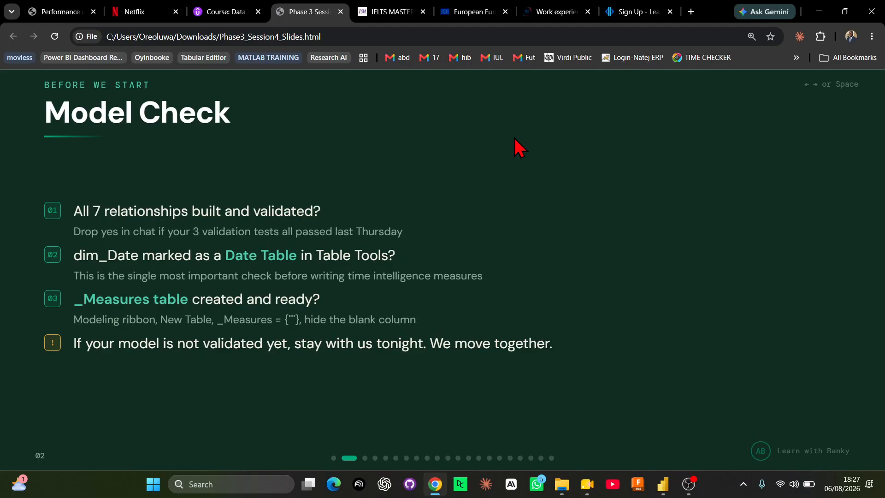
key("alt+Tab")
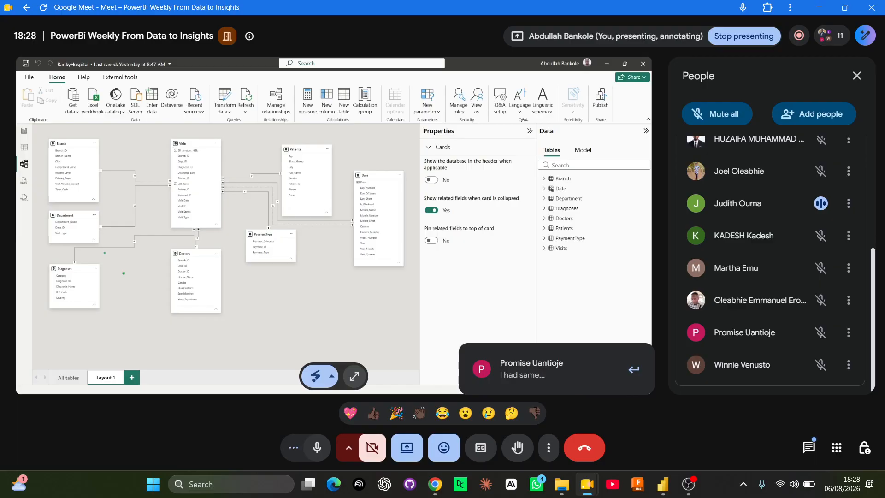
key("alt+Tab")
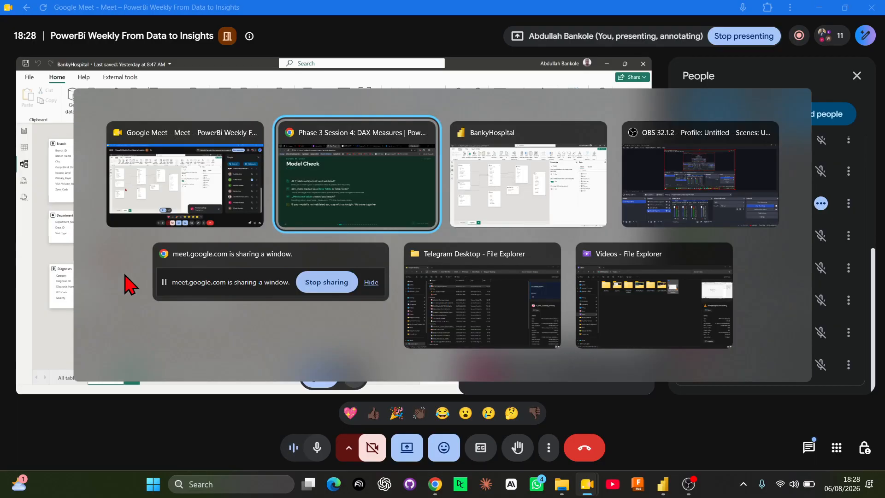
key("alt+Tab")
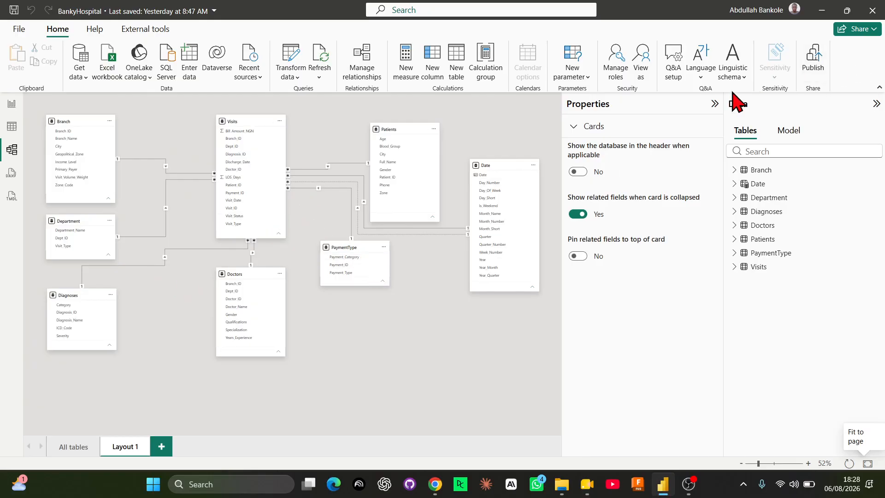
left_click(715, 104)
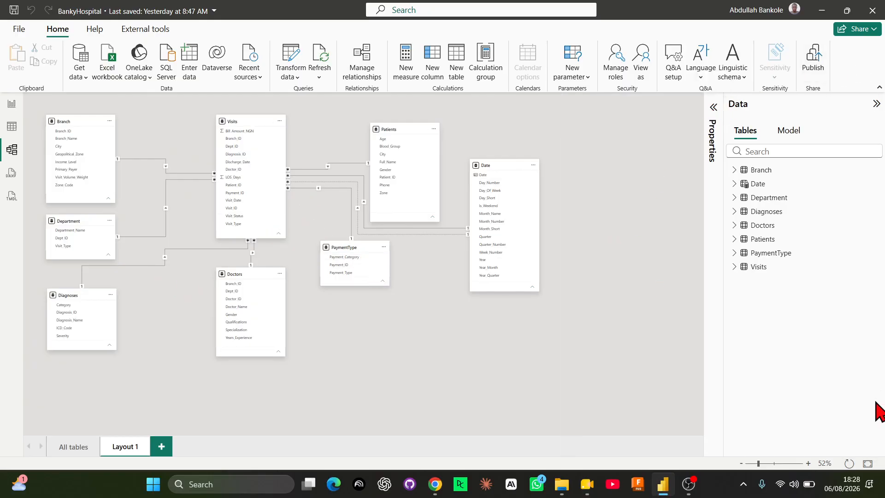
left_click(808, 464)
left_click(808, 463)
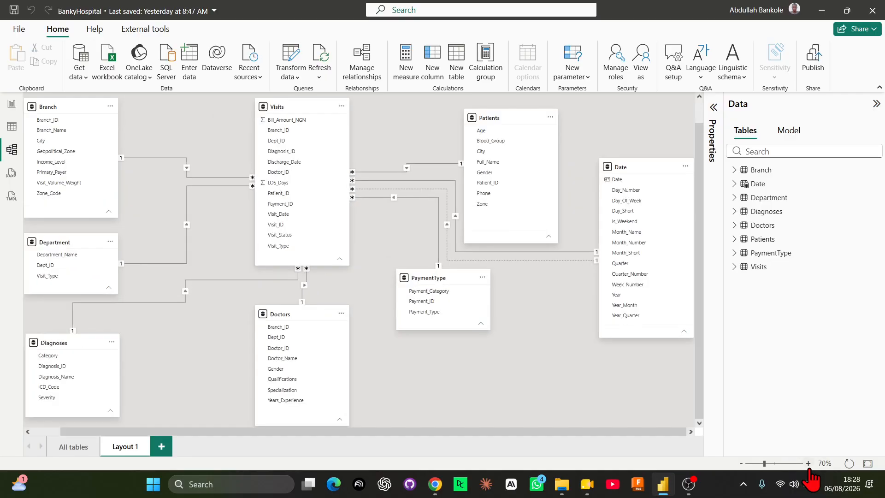
left_click_drag(391, 432, 322, 433)
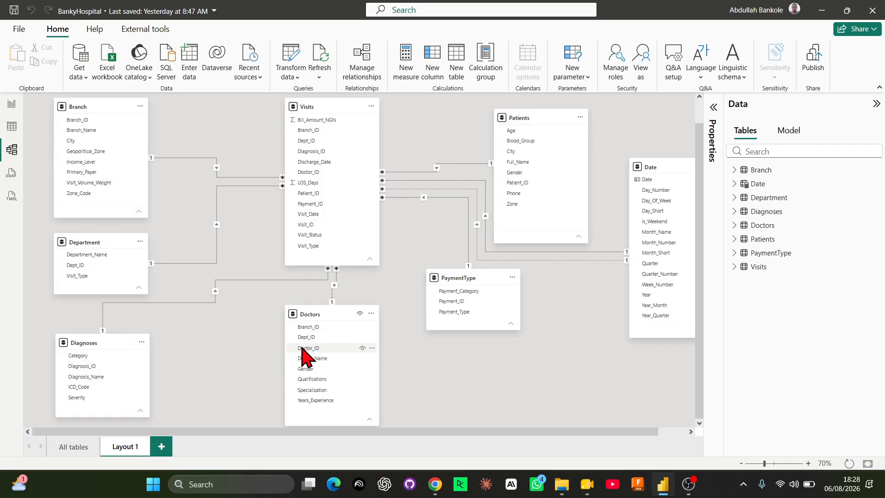
Draft relationships from Doctors to Department on Dept_ID and from Doctors to Branch on Branch_ID, discarding both.
left_click_drag(309, 340, 104, 272)
left_click_drag(102, 267, 102, 267)
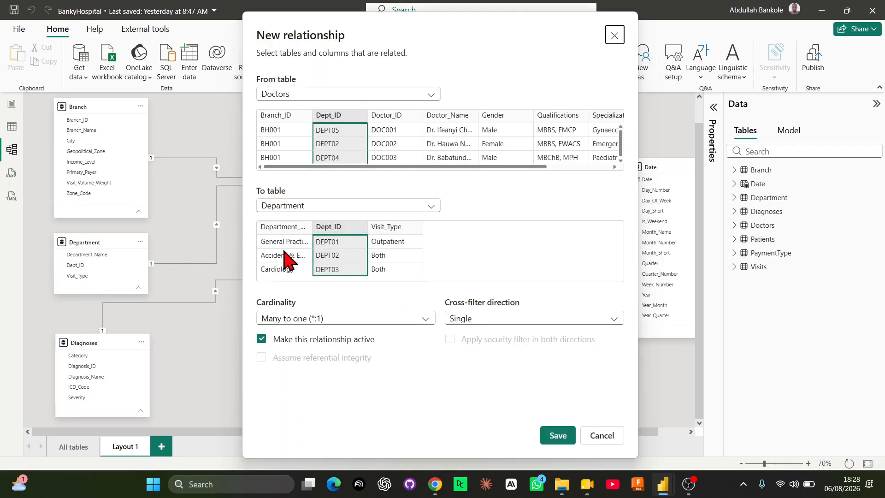
left_click(600, 436)
left_click_drag(322, 328, 103, 117)
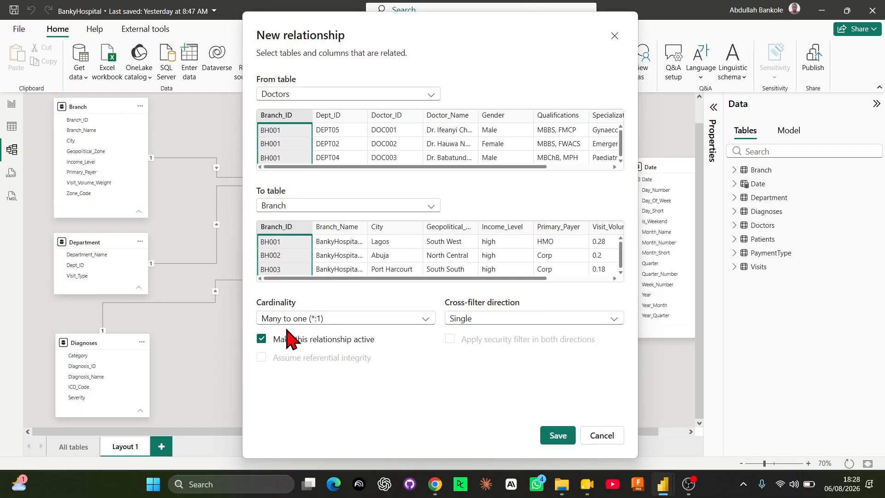
left_click(602, 436)
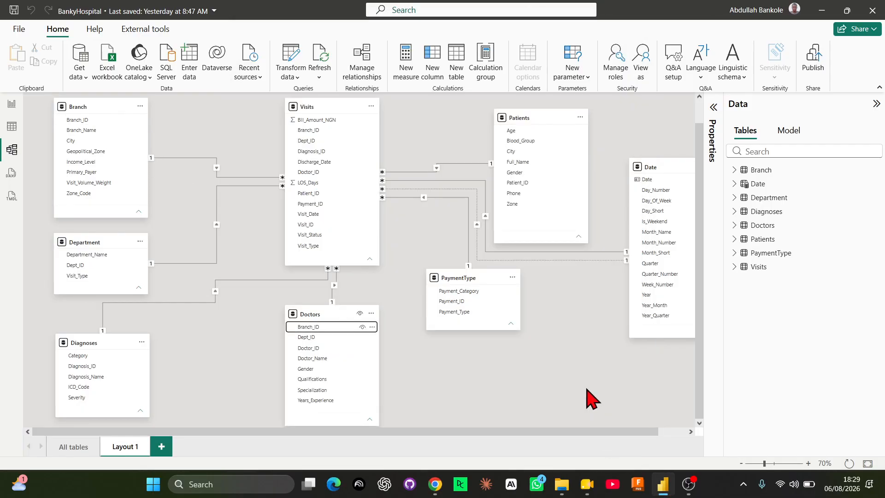
left_click(373, 358)
left_click(432, 376)
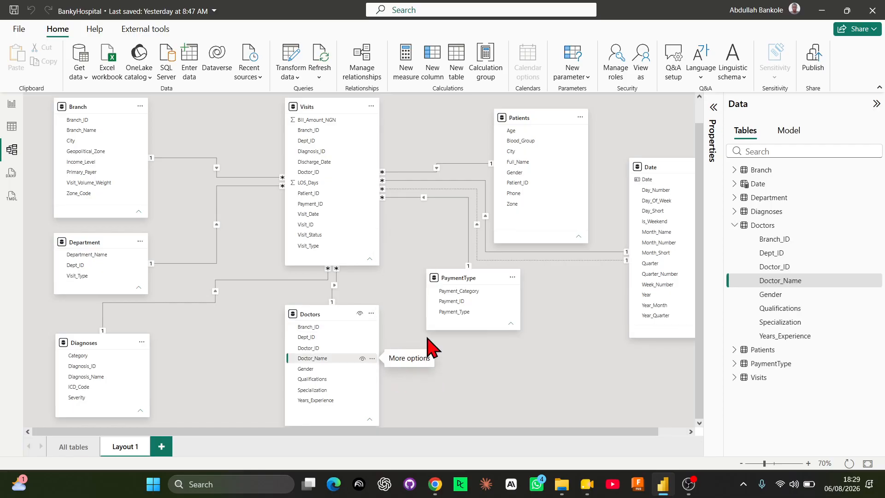
left_click(491, 385)
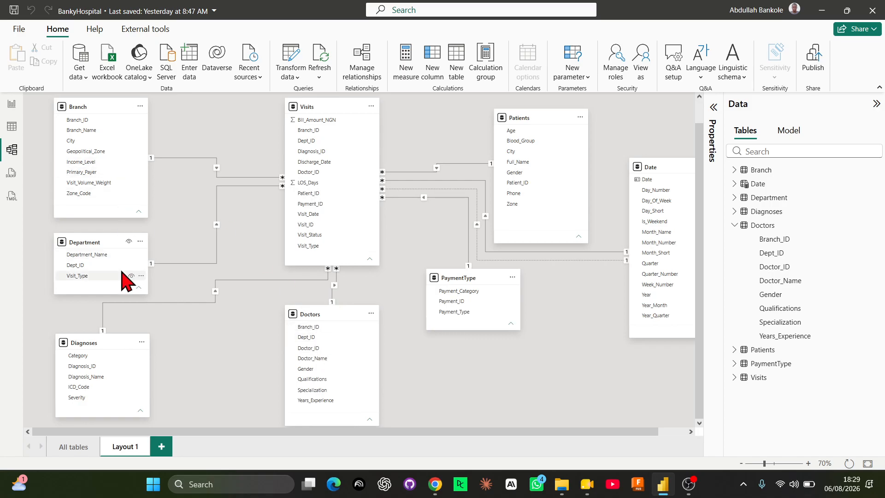
Try the Both cross-filter direction on the relationship between Visits and Branch, and close it without saving.
right_click(215, 170)
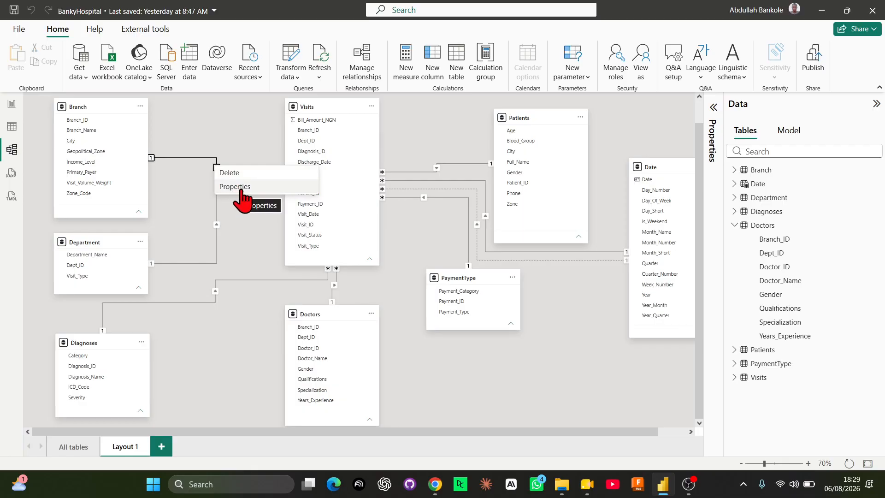
left_click(184, 209)
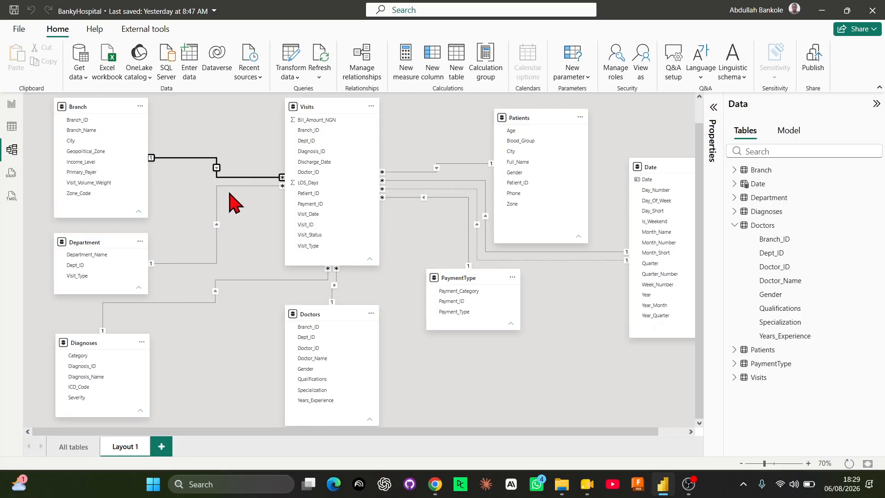
double_click(217, 169)
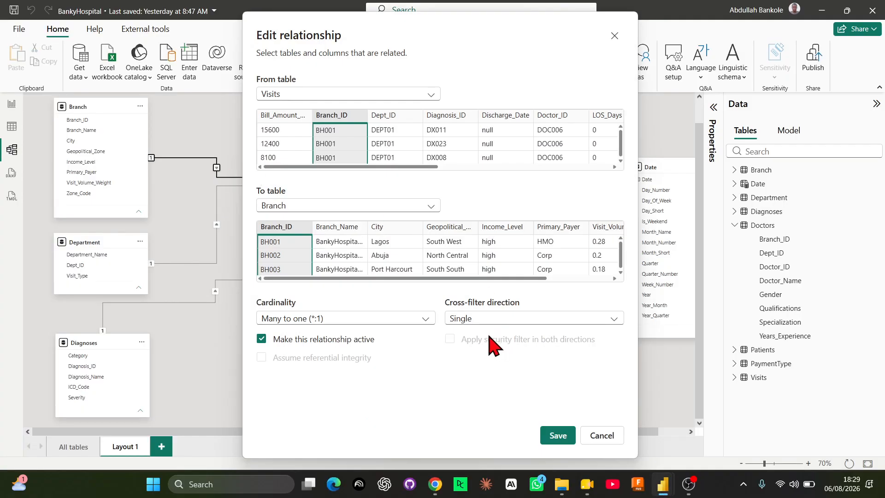
left_click(500, 319)
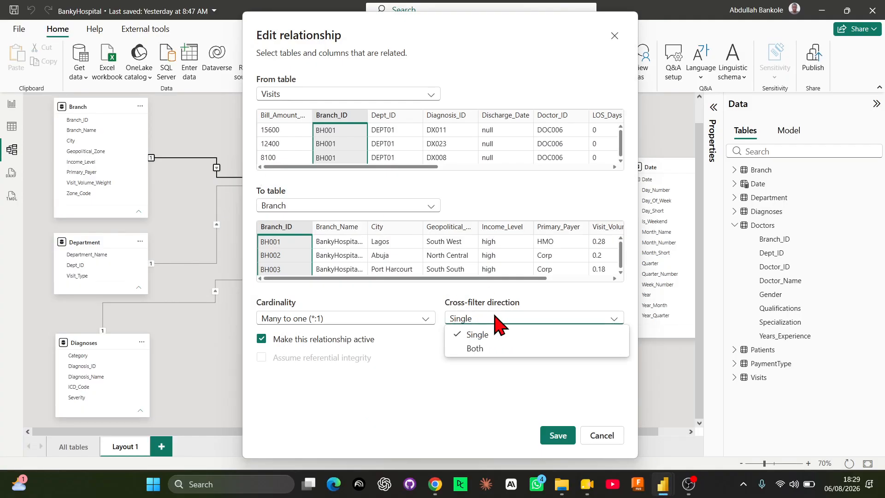
left_click(494, 349)
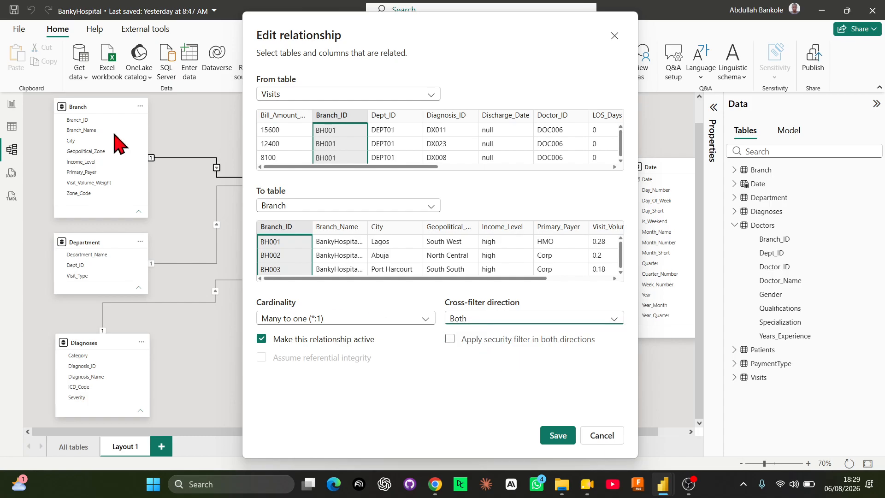
left_click_drag(352, 29, 567, 36)
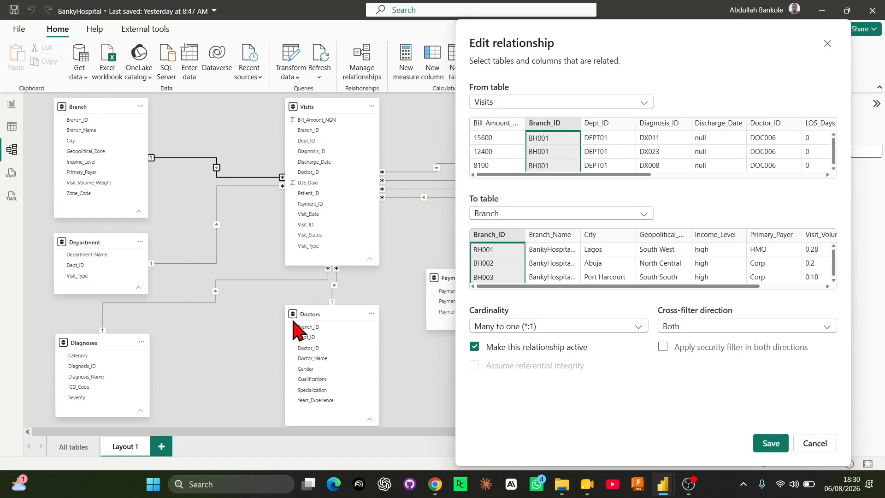
mouse_move(587, 484)
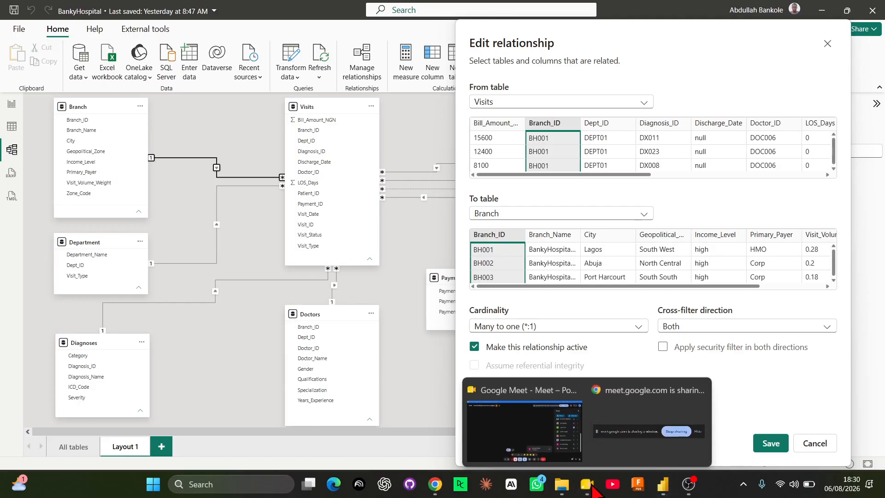
left_click(526, 434)
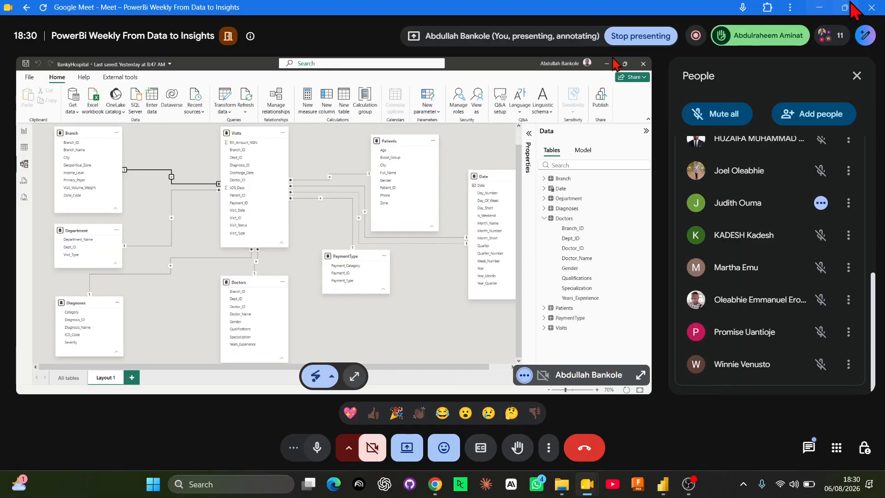
left_click(824, 6)
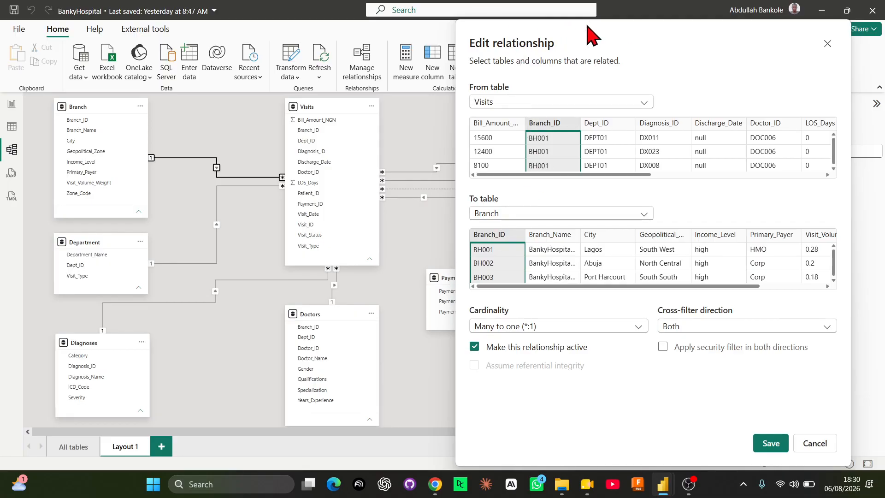
left_click(828, 44)
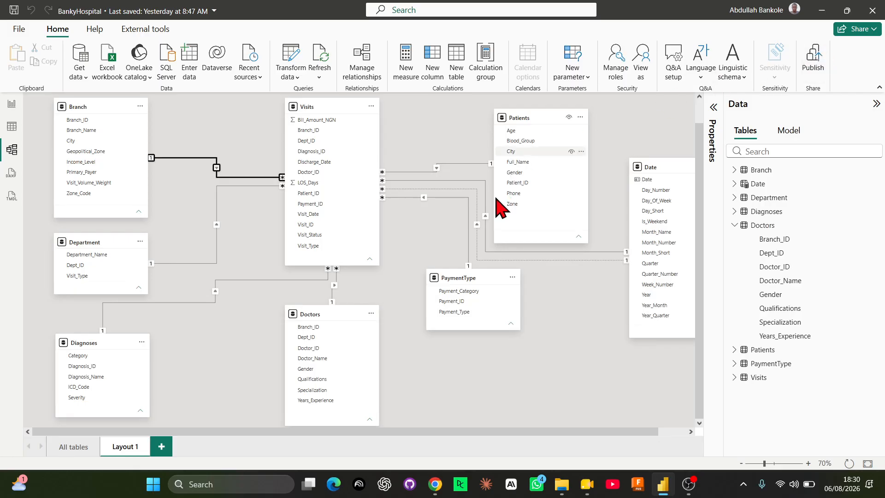
Open the report view and move the Branch_ID slicer clear of the Visit_ID count card, leaving no branch selected.
left_click(17, 111)
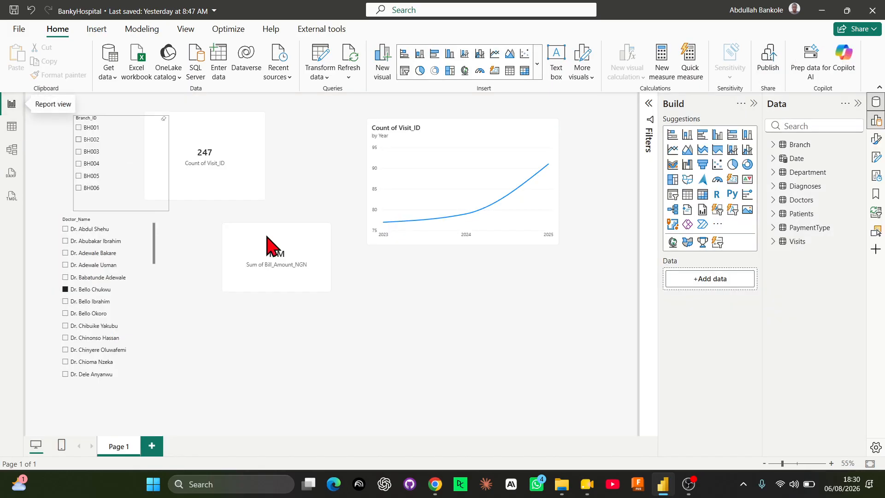
left_click(118, 139)
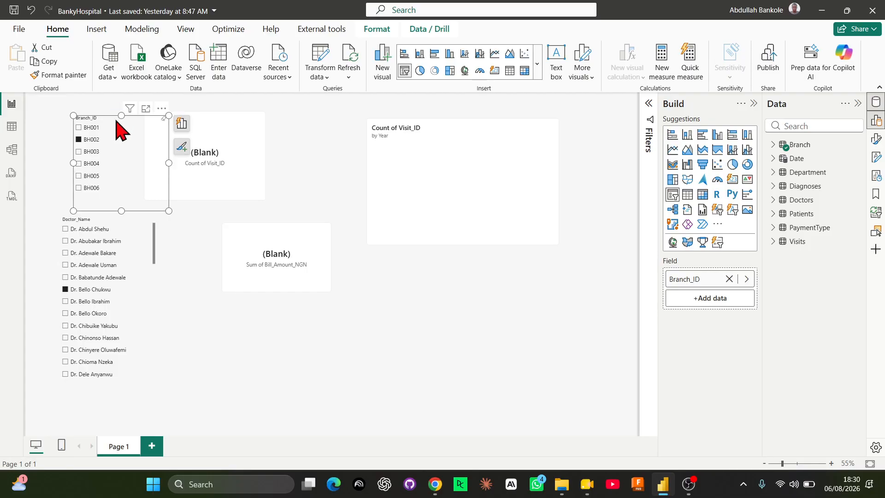
left_click_drag(116, 122, 92, 115)
left_click(66, 132)
left_click(577, 329)
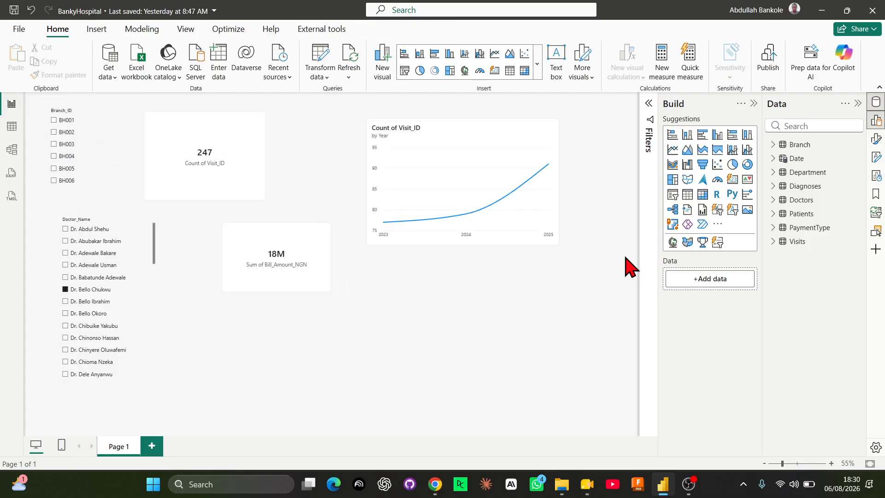
Add a table of Doctor_Name from the Doctors table and place it, enlarged, below the line chart.
left_click(776, 199)
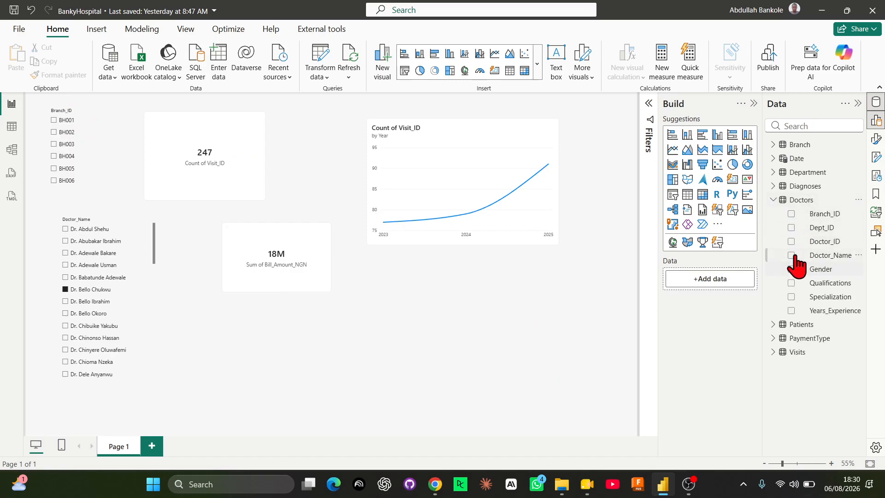
left_click(792, 255)
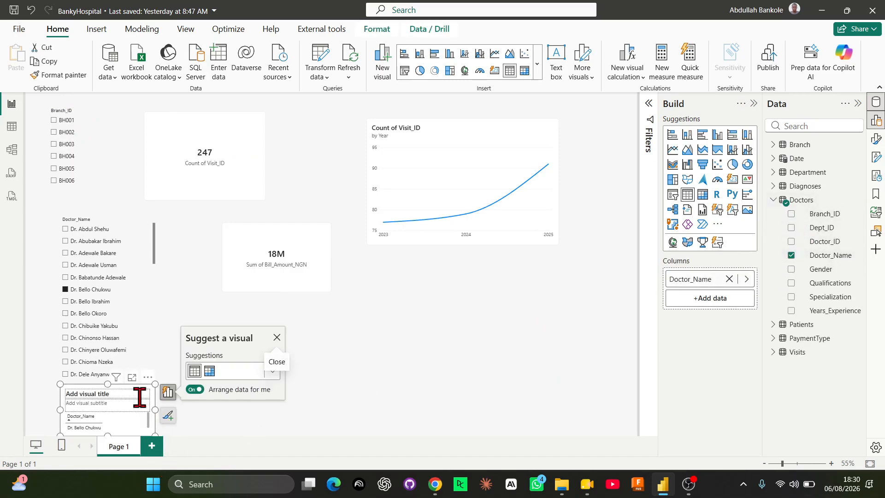
left_click_drag(148, 387, 530, 424)
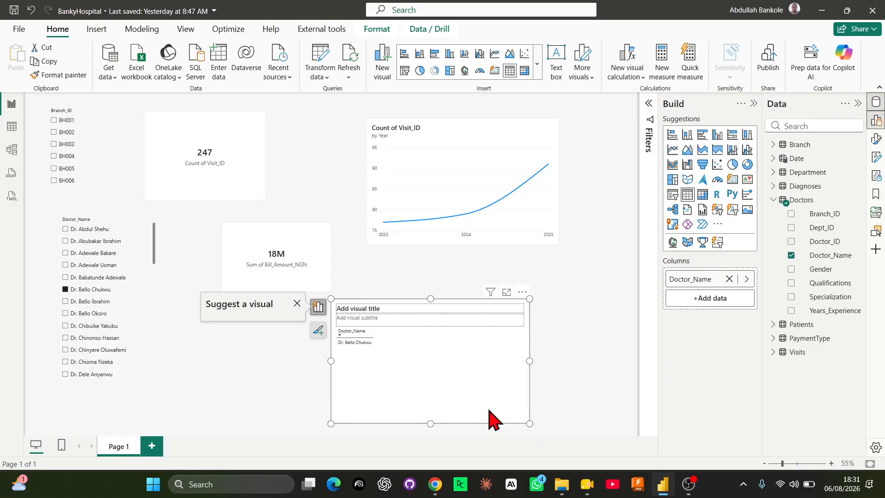
Clear the selected doctor in the Doctor_Name slicer and filter the report by branch BH001.
left_click(66, 289)
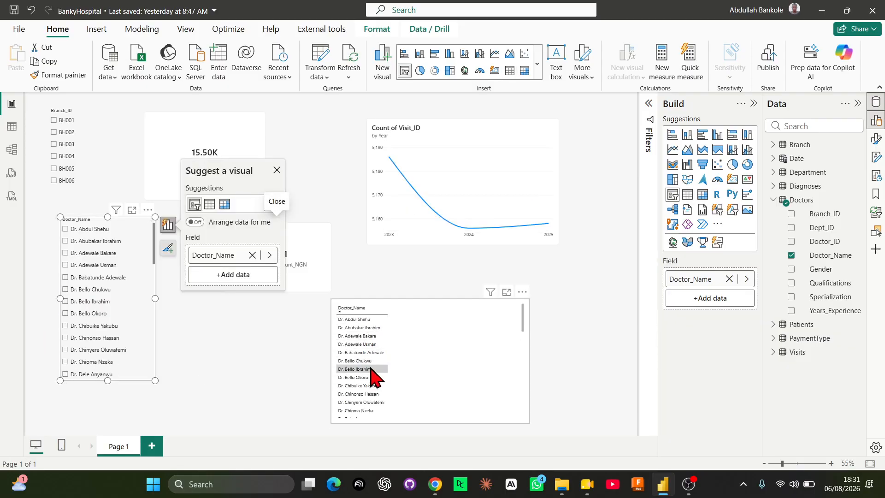
left_click(53, 121)
scroll(366, 392, "down", 1)
scroll(366, 392, "up", 1)
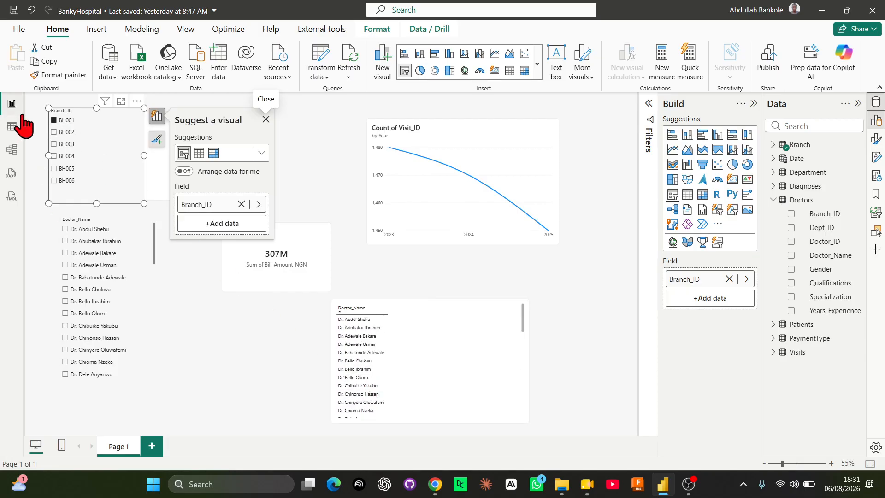
Filter the report by branch BH002 and by BH005 in turn to compare how the doctor lists and other visuals respond.
left_click(54, 132)
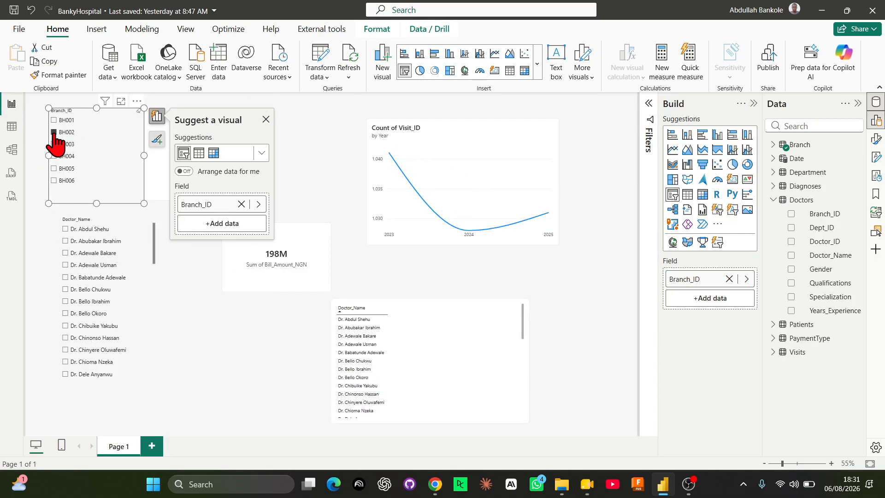
left_click(54, 168)
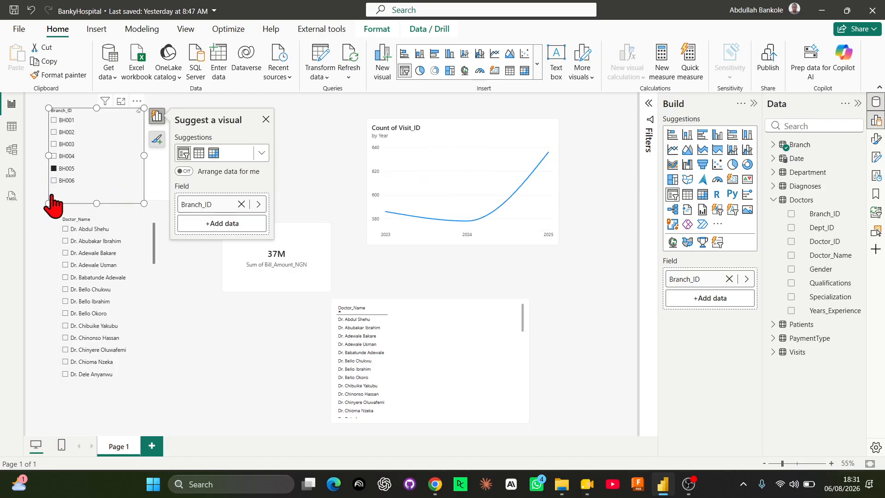
Open the model view and move the Doctors table slightly further below the Visits table.
left_click(11, 174)
left_click(12, 150)
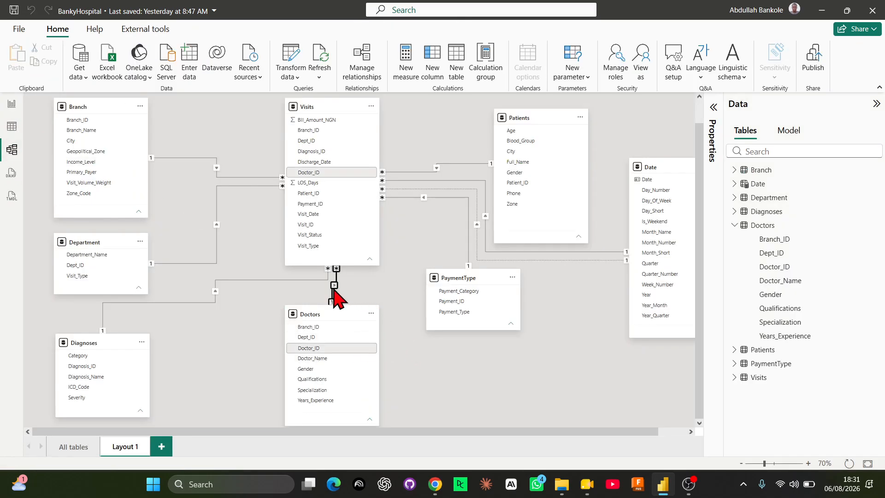
left_click_drag(342, 317, 347, 333)
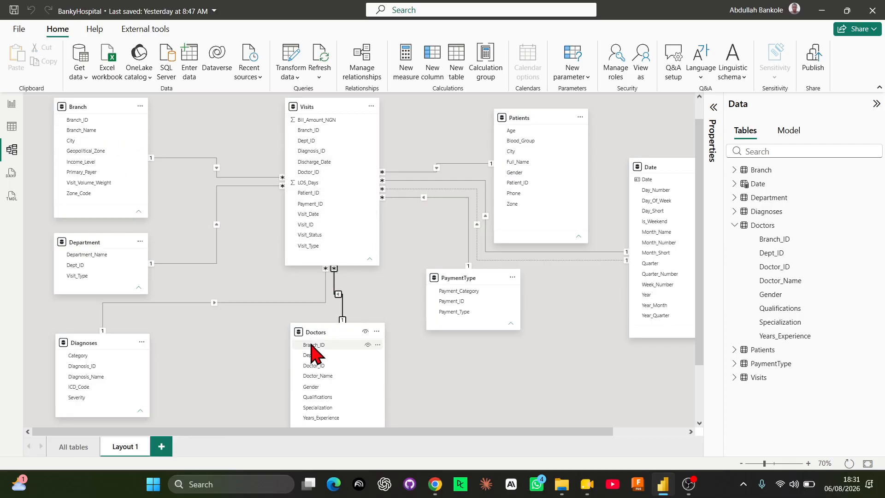
Try to relate Branch_ID in the Branch table to Branch_ID in the Doctors table, and cancel the new relationship.
left_click_drag(92, 120, 317, 346)
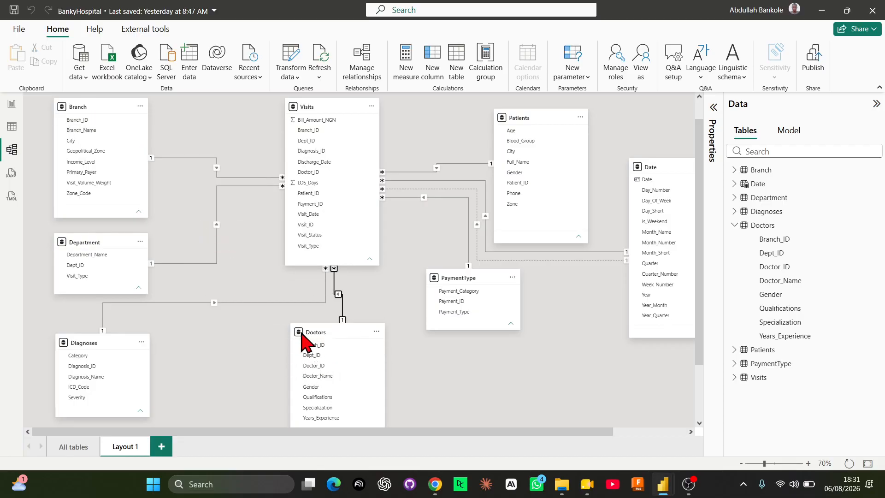
left_click(560, 437)
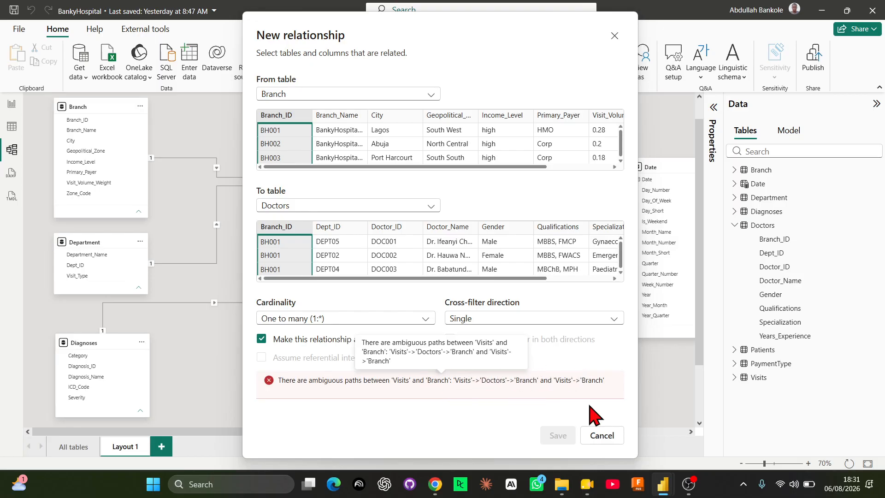
left_click(601, 438)
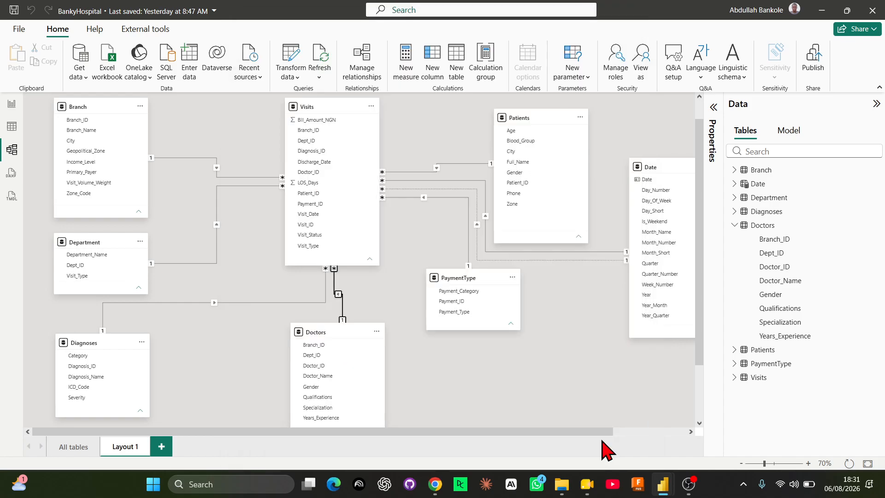
Change the cross-filter direction of the relationship between Visits and Doctors to Both and save it.
left_click(340, 297)
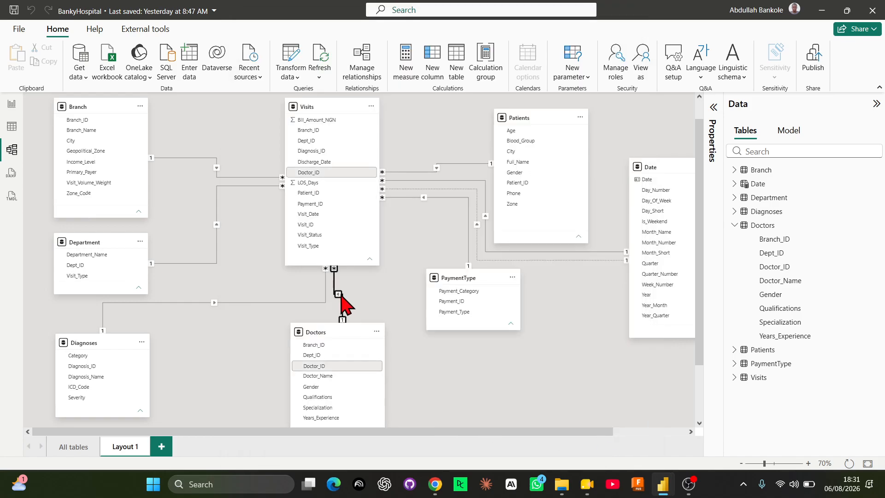
double_click(339, 299)
left_click(461, 318)
left_click(476, 349)
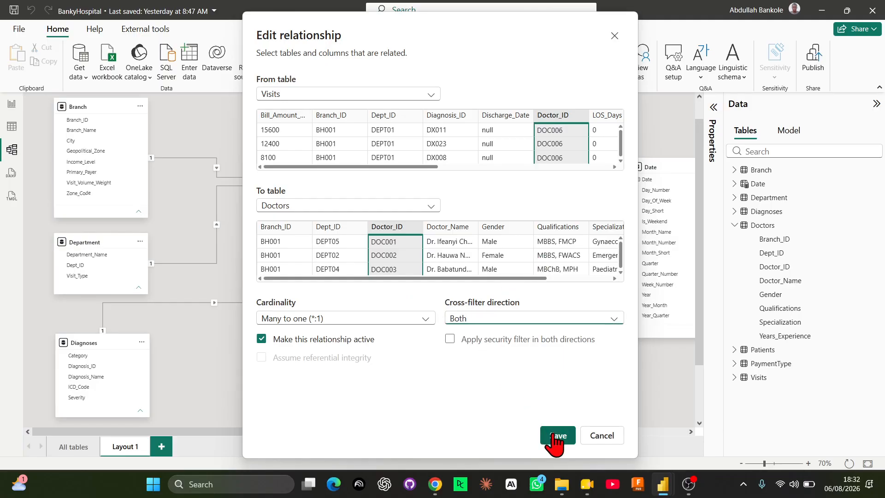
left_click(519, 339)
left_click(558, 435)
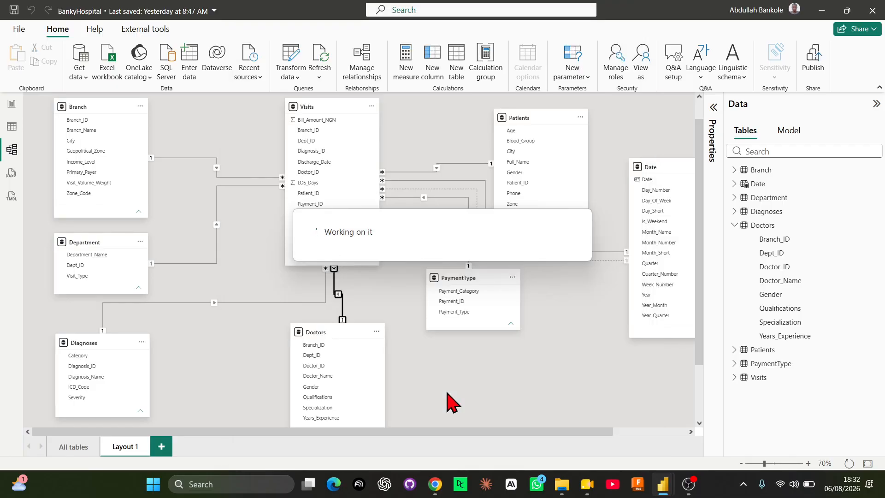
left_click_drag(322, 329, 320, 330)
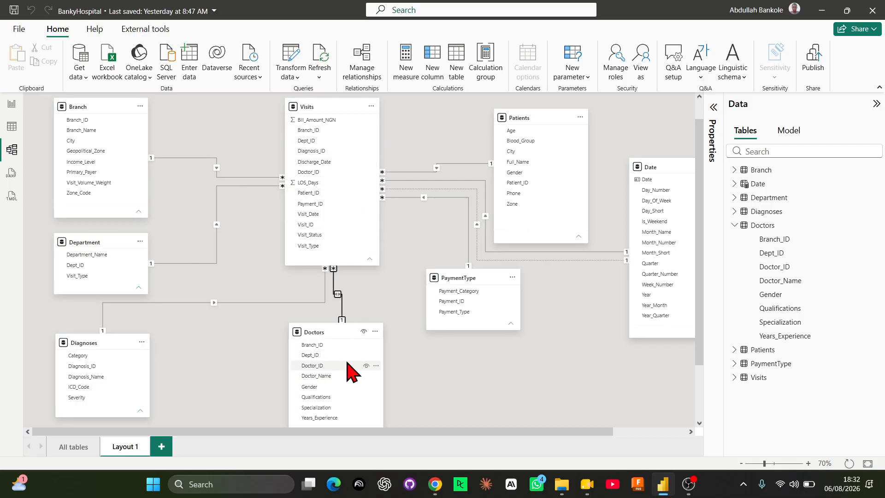
Set the Visits to Doctors relationship back to the Single cross-filter direction and save it.
double_click(338, 297)
left_click(566, 319)
left_click(504, 336)
left_click(558, 436)
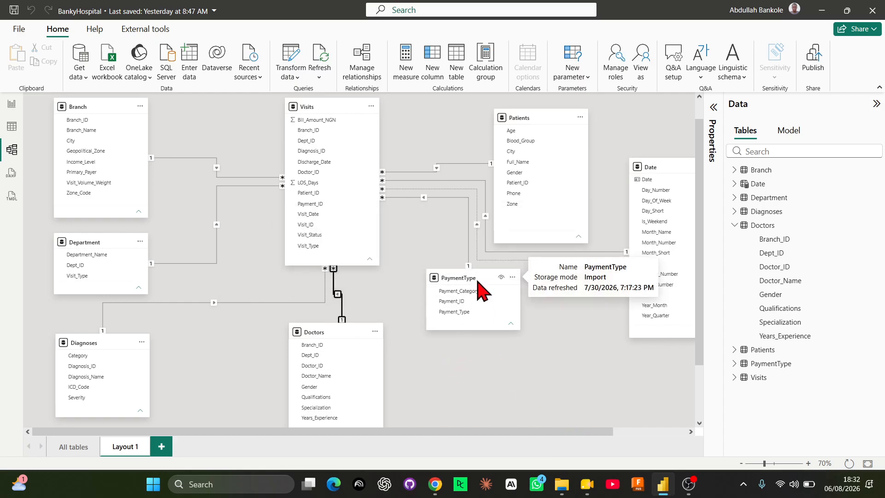
Move the Doctors table sideways to expose its link to Visits, and save that relationship with cross-filter direction Both.
left_click_drag(341, 333, 364, 333)
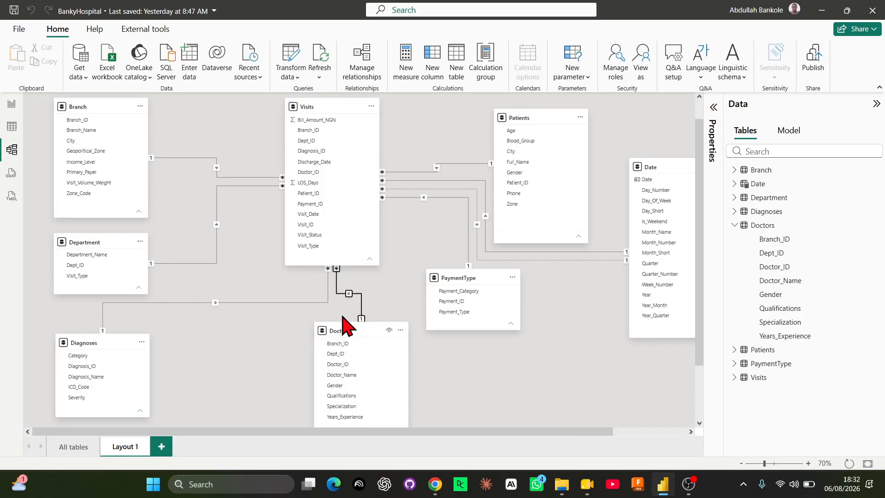
left_click(341, 283)
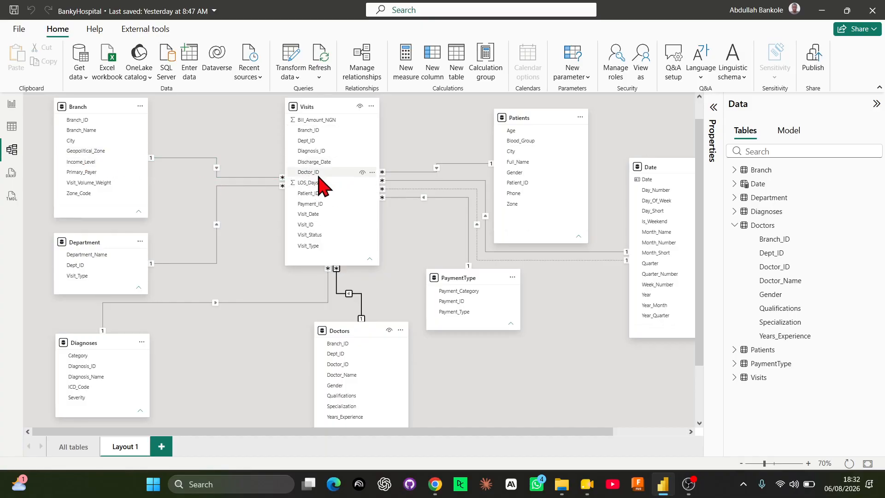
scroll(353, 300, "down", 1)
double_click(349, 281)
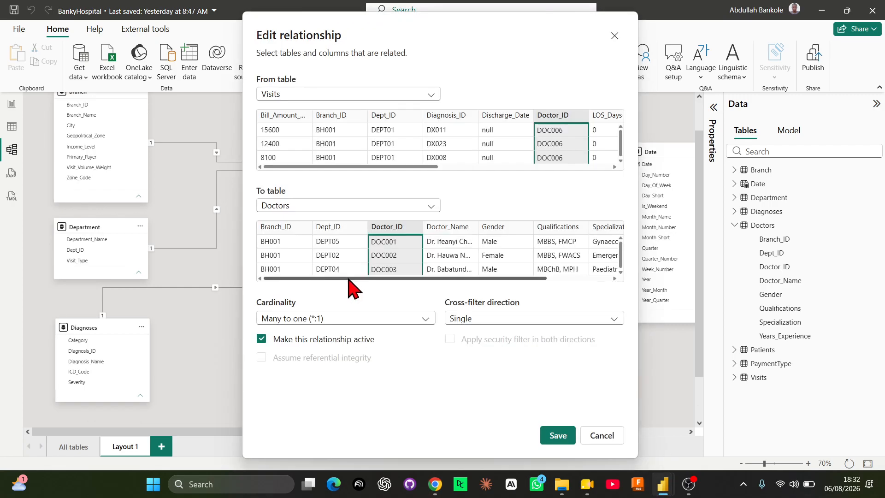
left_click(559, 323)
left_click(518, 350)
left_click(484, 343)
left_click(558, 436)
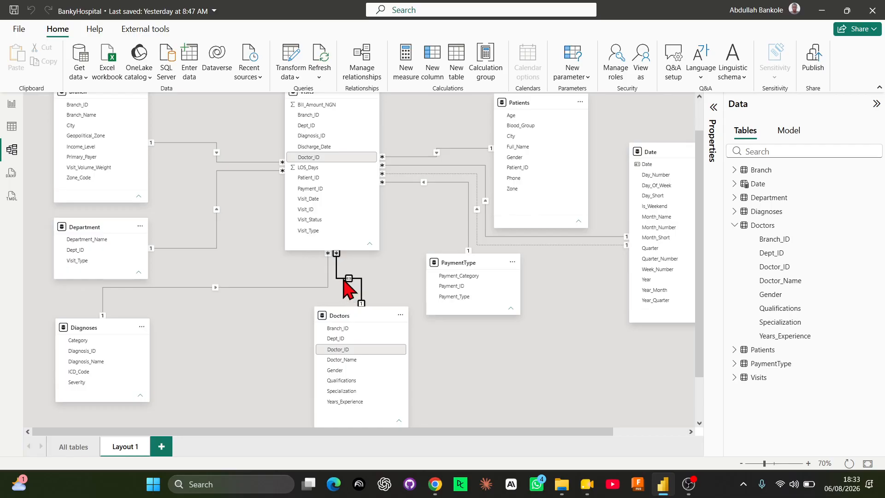
scroll(249, 259, "up", 1)
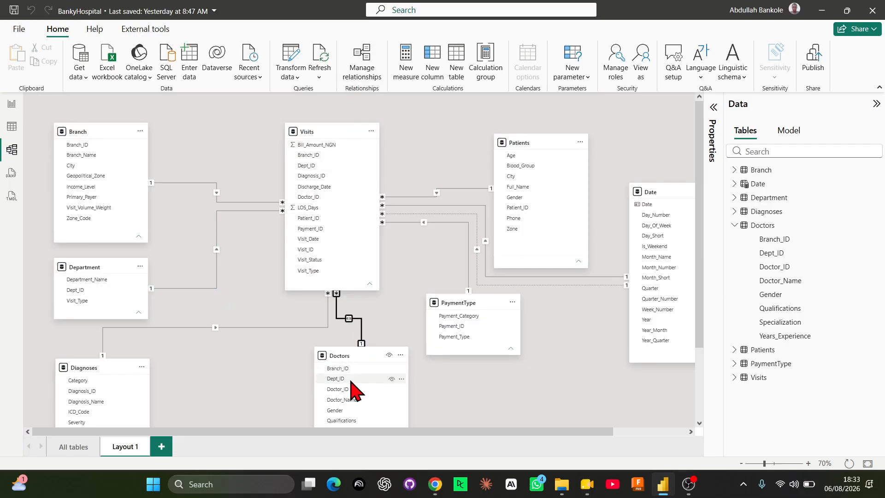
Open the report view and filter by branches BH001, BH002, BH004, BH005 and BH006 in turn, leaving no branch selected.
left_click(11, 103)
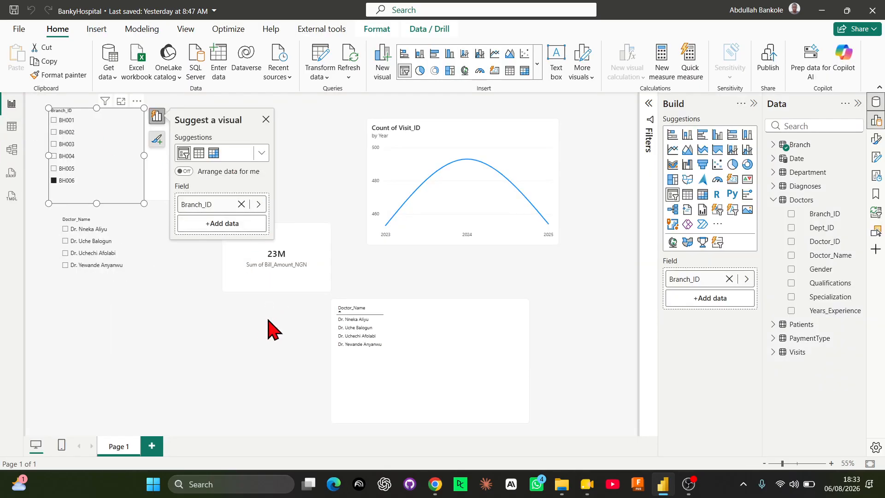
left_click(66, 120)
left_click(67, 132)
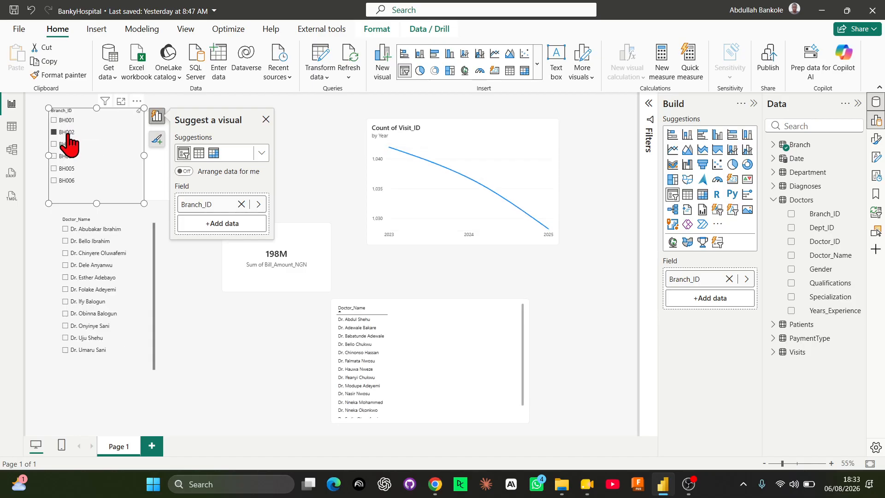
left_click(67, 156)
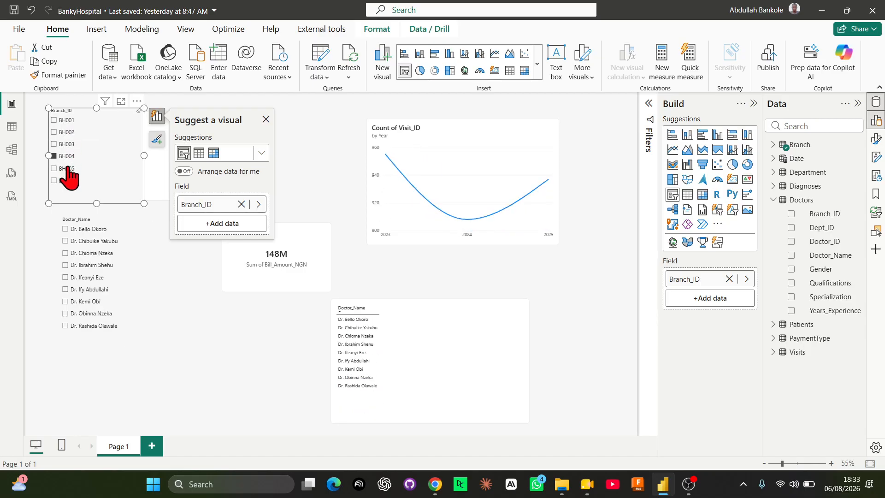
left_click(65, 168)
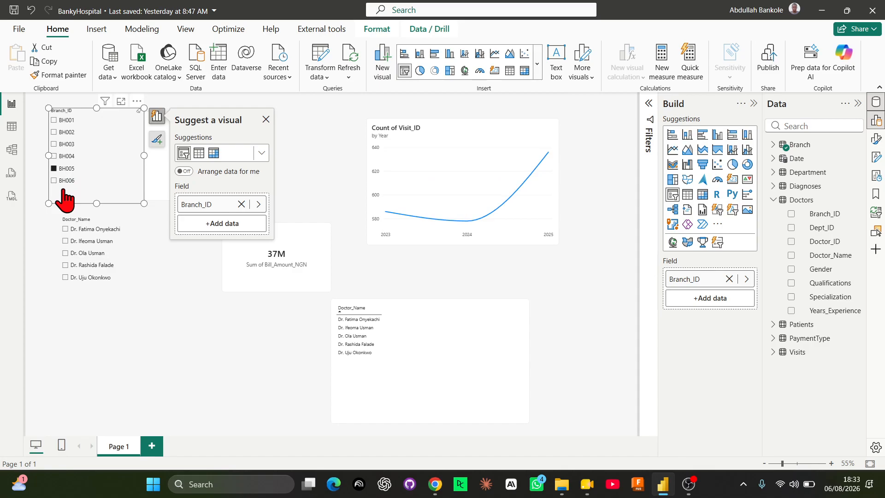
left_click(66, 185)
left_click(65, 184)
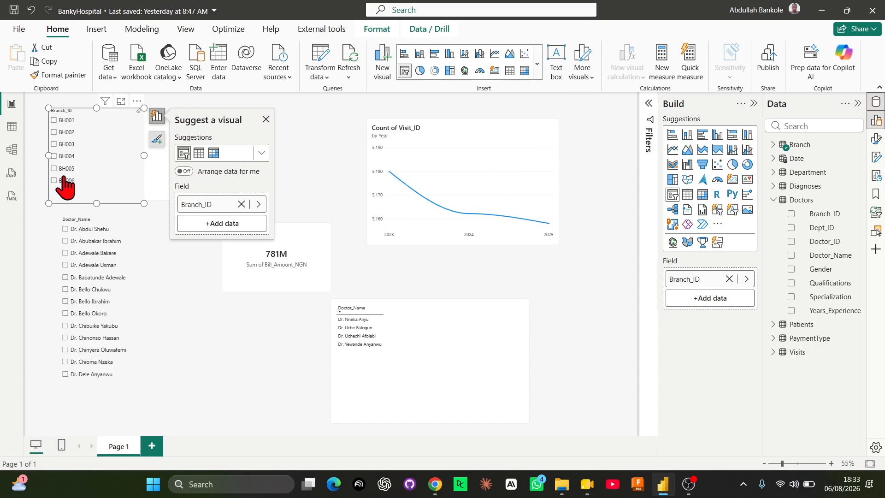
Examine the relationship between Visits and Doctors in the model view, and return to the report view with no visual selected.
left_click(13, 126)
left_click(12, 151)
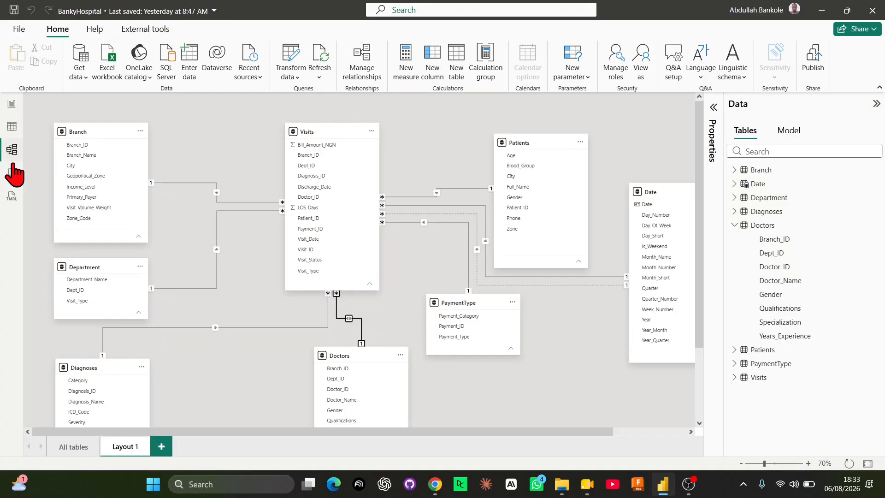
scroll(308, 362, "down", 2)
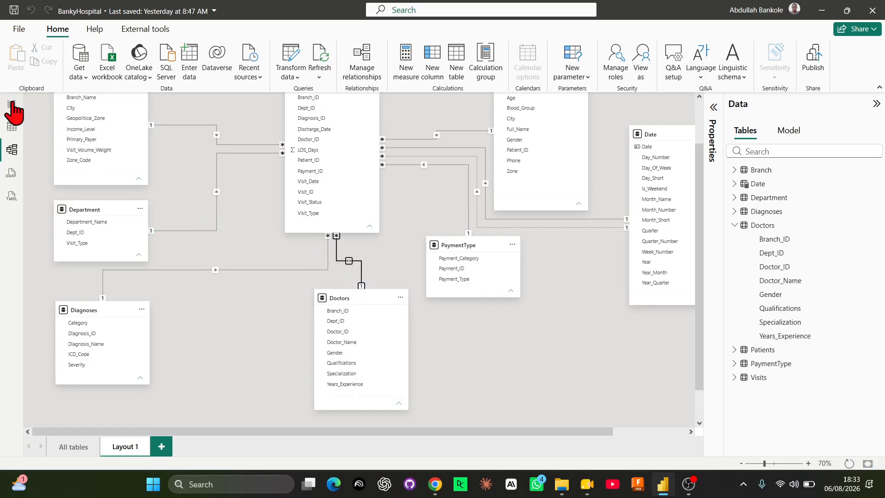
left_click(11, 103)
left_click(329, 203)
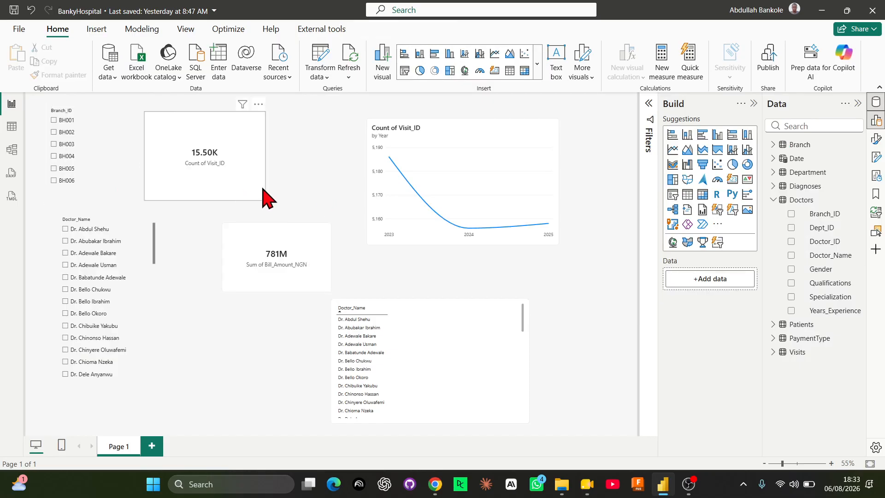
Add a Dept_ID slicer from the Department table and place it, enlarged, beside the Doctor_Name slicer.
left_click(774, 199)
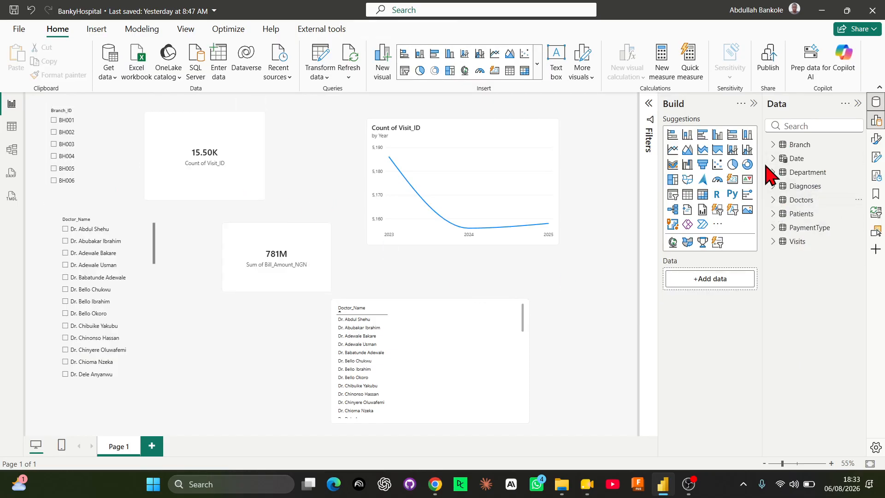
left_click(773, 172)
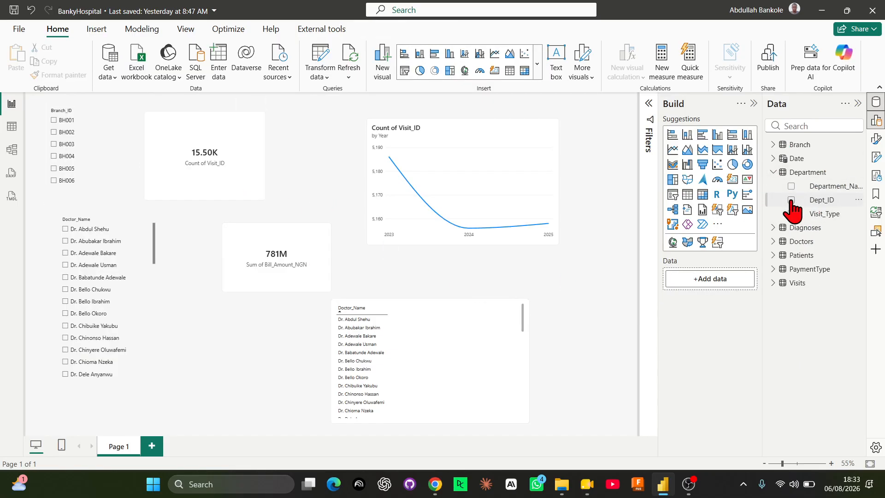
left_click(792, 200)
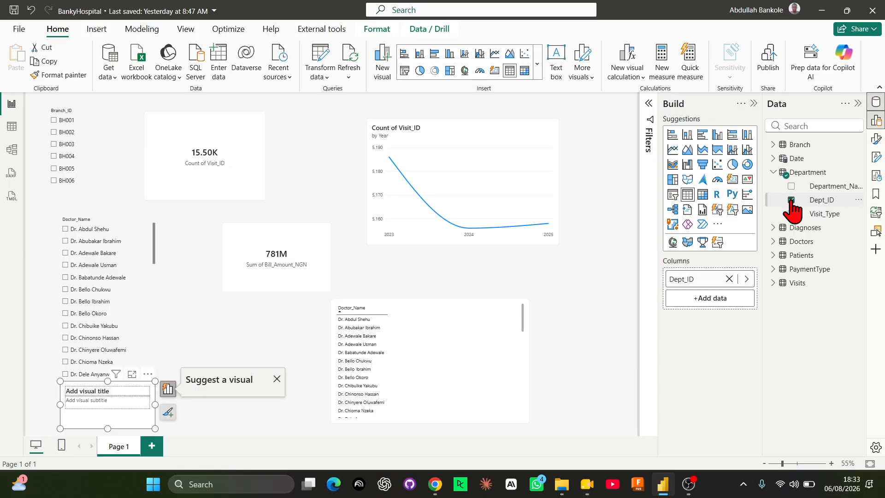
left_click(673, 195)
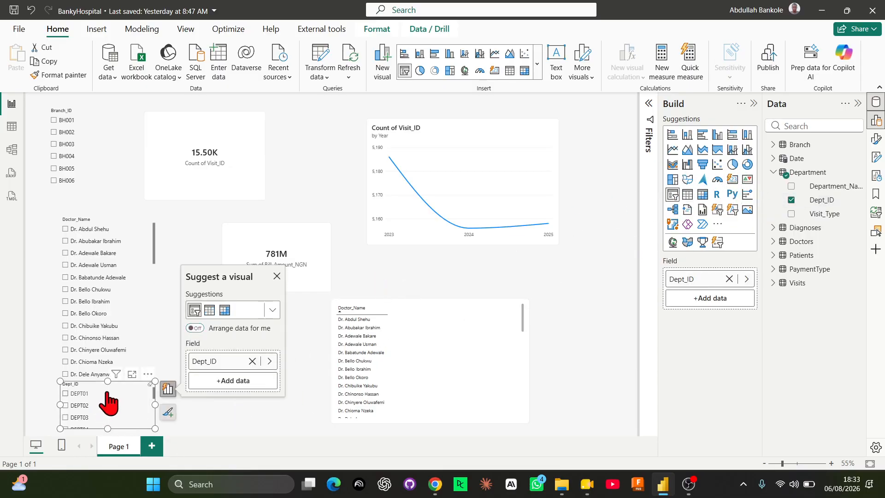
left_click_drag(107, 381, 256, 300)
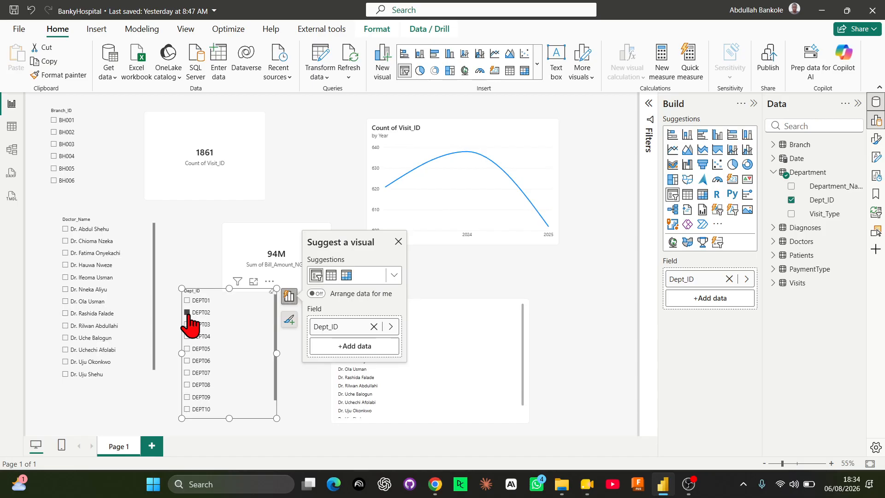
Filter the report by departments DEPT05 through DEPT10 in turn, dismiss the visual suggestions, and finish with DEPT01 selected.
left_click(188, 349)
left_click(187, 361)
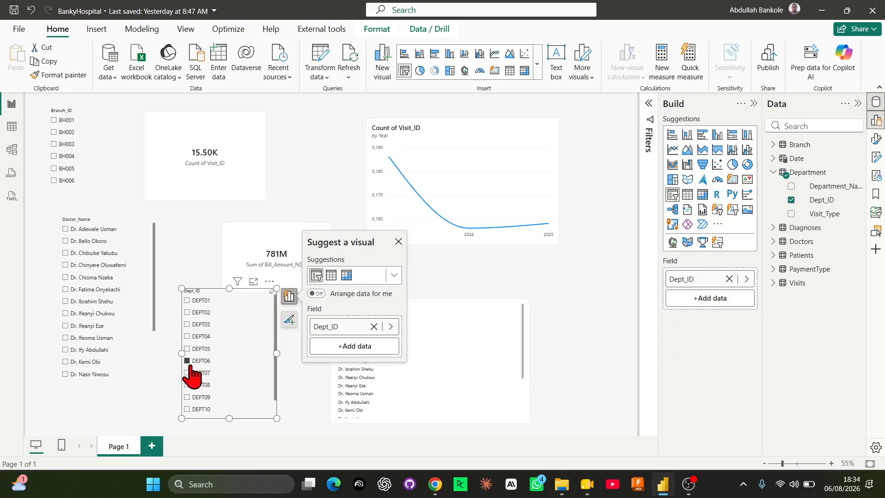
left_click(398, 242)
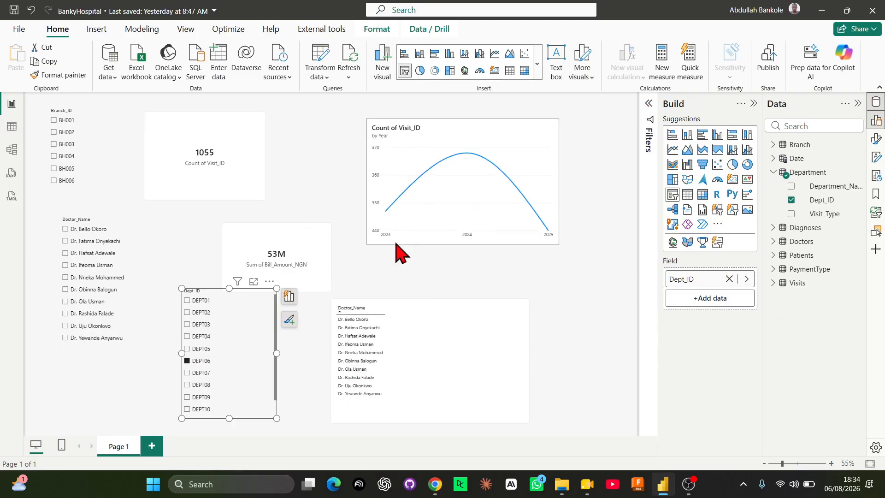
left_click(188, 373)
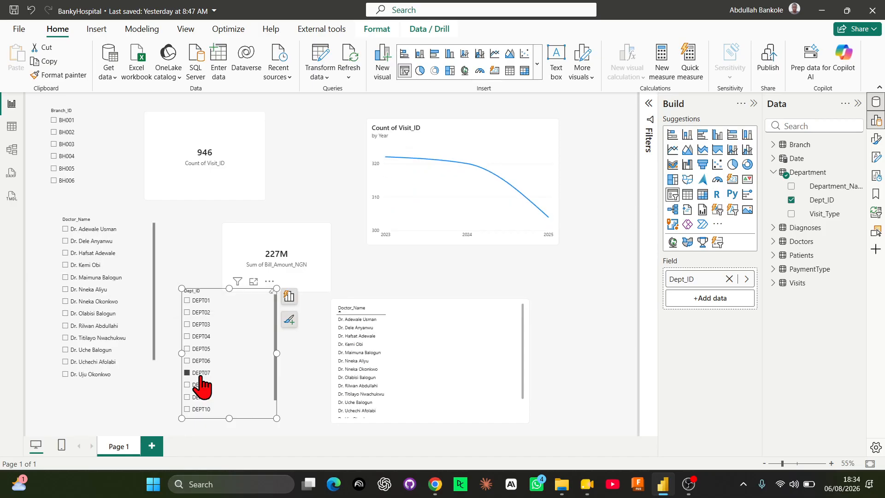
left_click(202, 384)
left_click(203, 397)
left_click(204, 410)
left_click(204, 351)
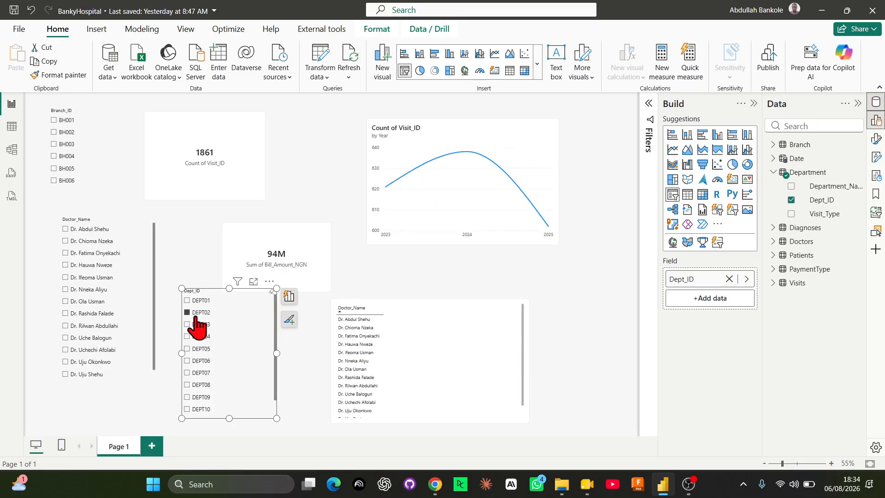
left_click(190, 300)
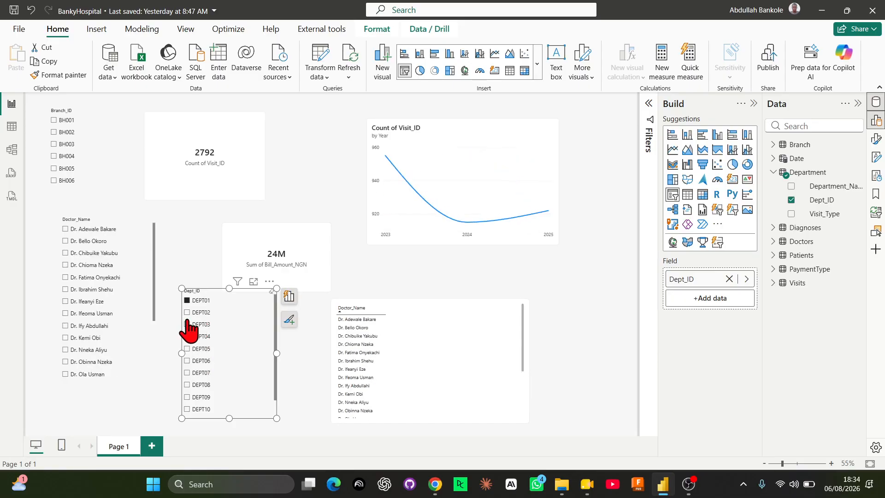
Filter the report by departments DEPT03, DEPT04 and DEPT05 in turn.
left_click(188, 324)
left_click(188, 336)
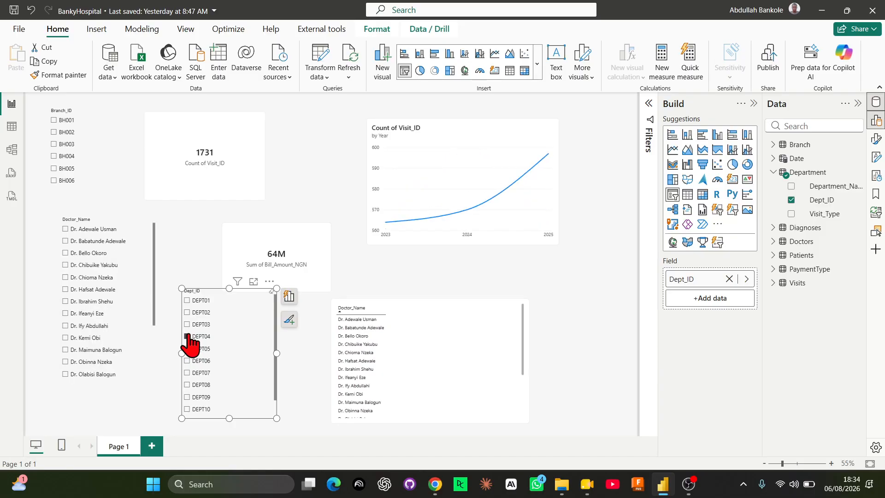
left_click(187, 349)
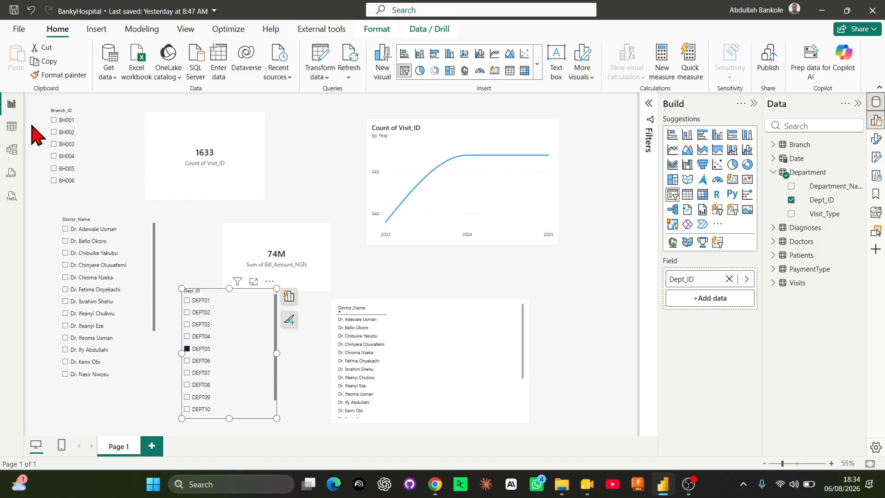
Examine how Branch, Department and Doctors relate to the Visits table in the model view.
left_click(11, 126)
left_click(11, 149)
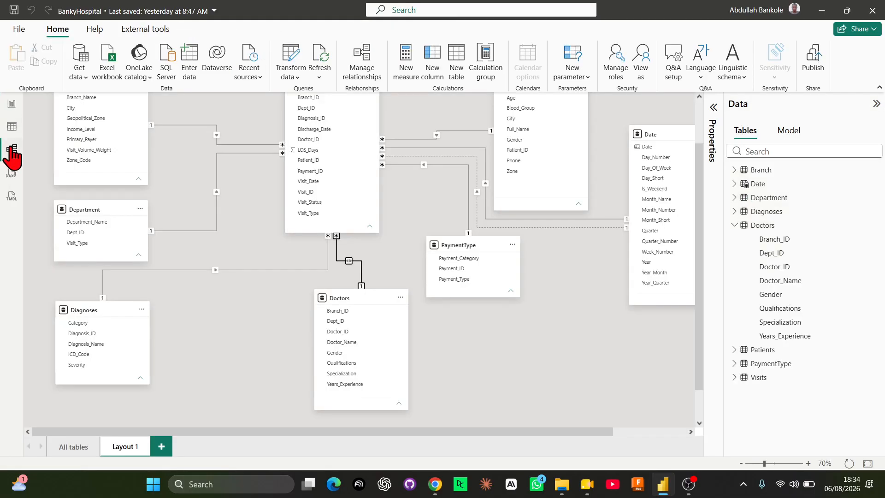
scroll(290, 238, "up", 2)
scroll(290, 238, "up", 1)
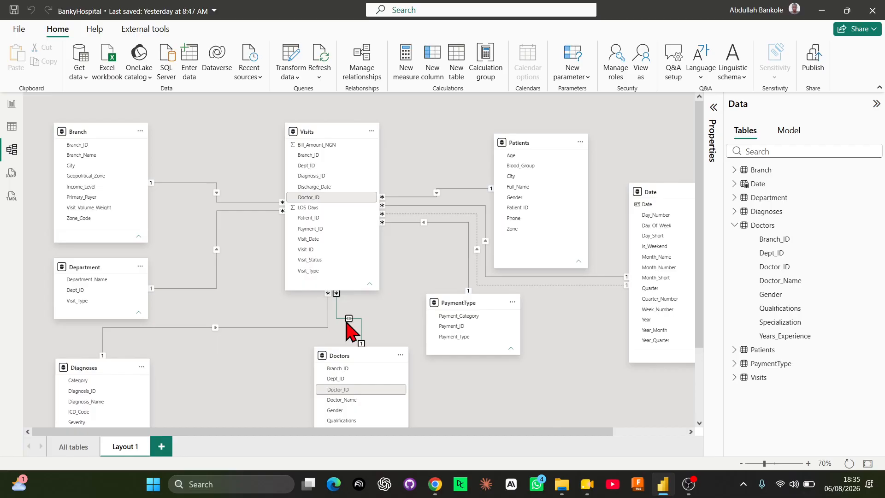
Switch to Google Meet, check the participant list and meeting chat, close the side panel, and return to Power BI.
key("alt+Tab")
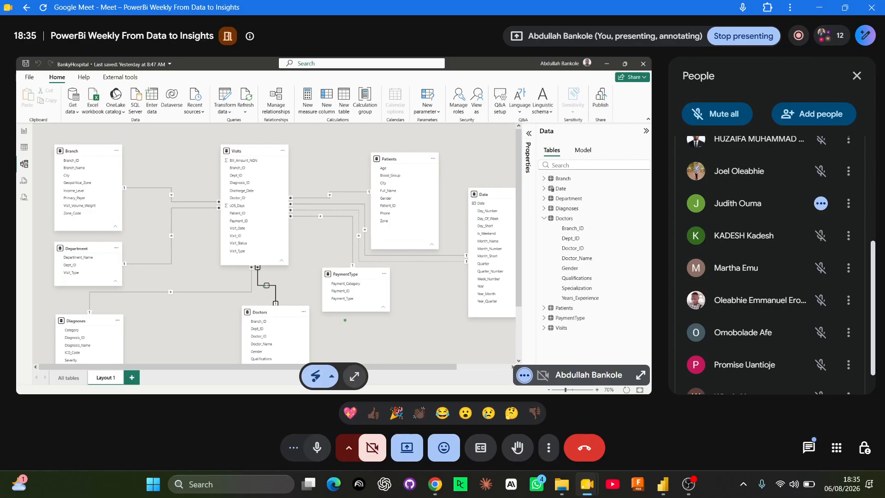
scroll(791, 252, "up", 5)
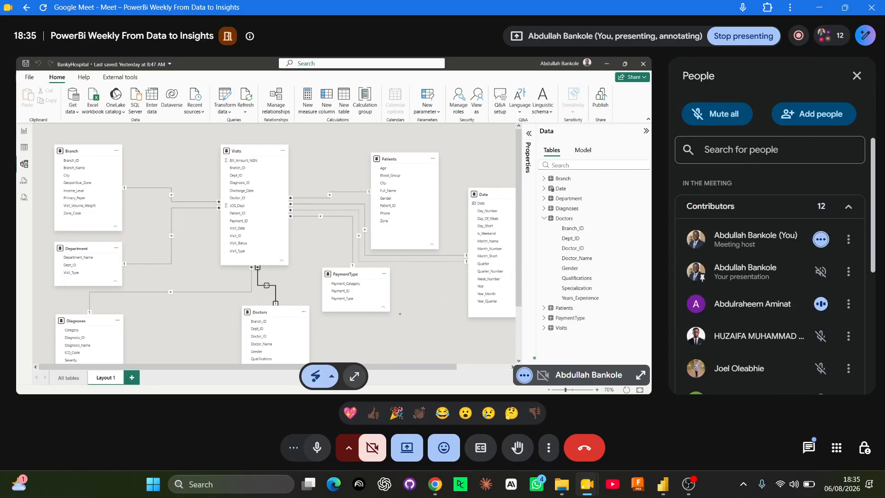
left_click(809, 447)
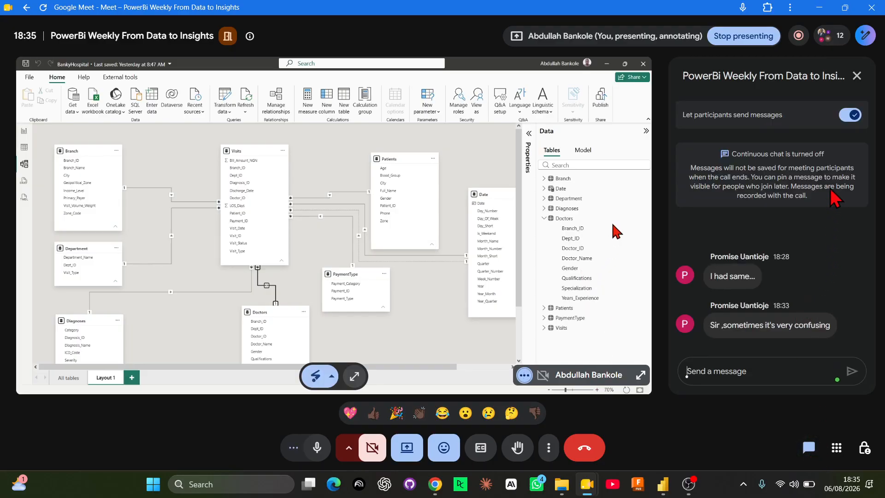
left_click(857, 76)
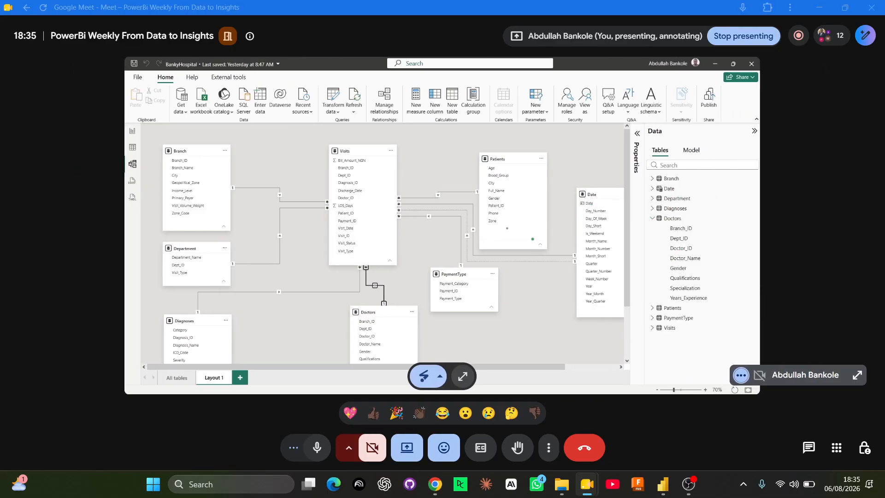
key("alt+Tab")
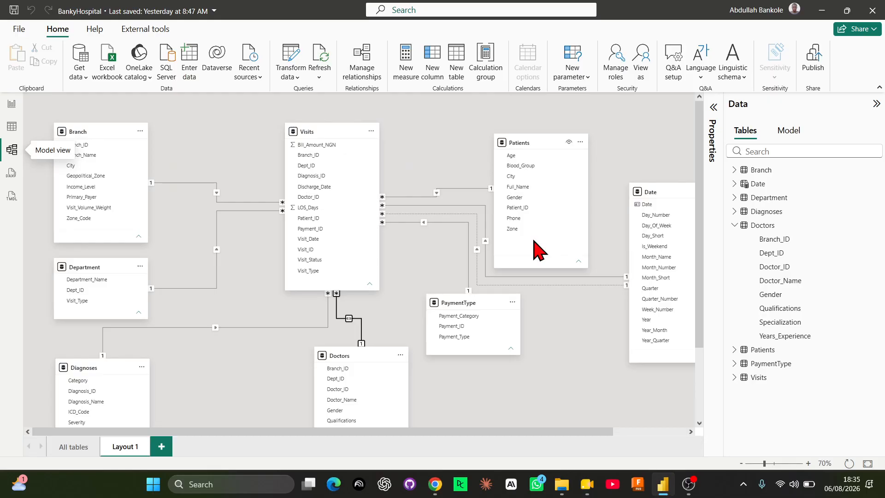
Examine the settings of the Visits–Doctors relationship and check the presentation in Google Meet, minimizing the meeting window.
double_click(349, 319)
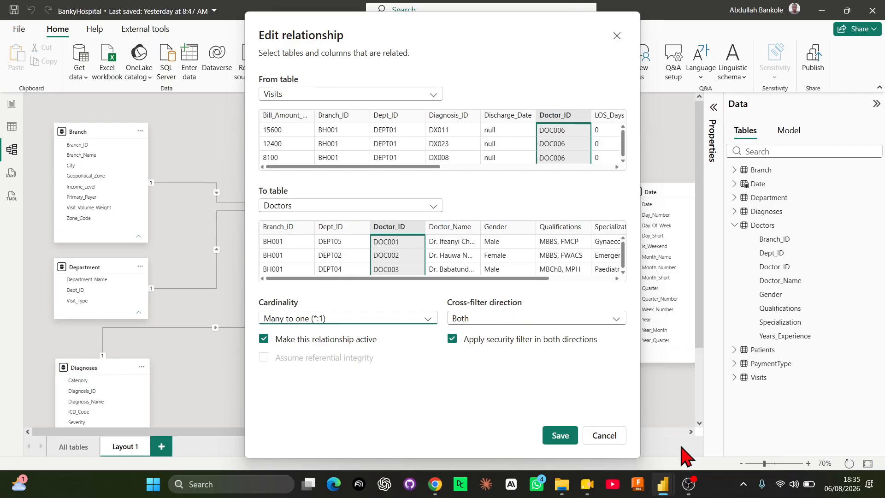
mouse_move(587, 485)
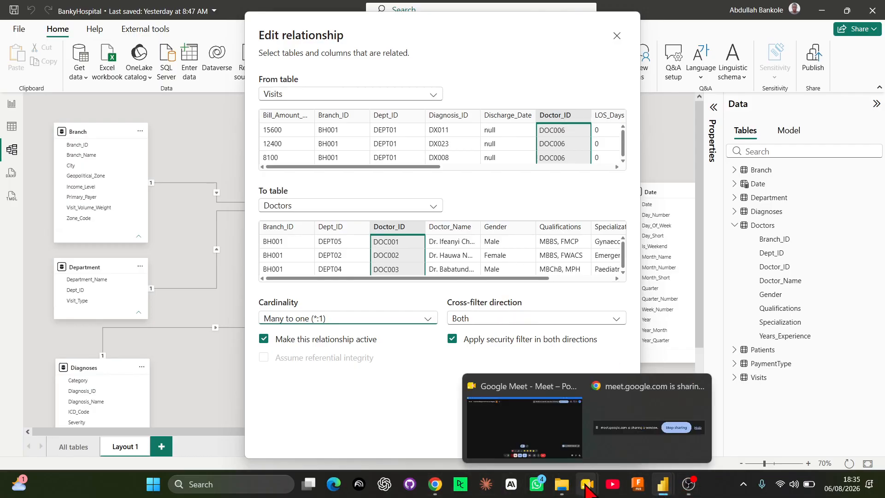
left_click(530, 427)
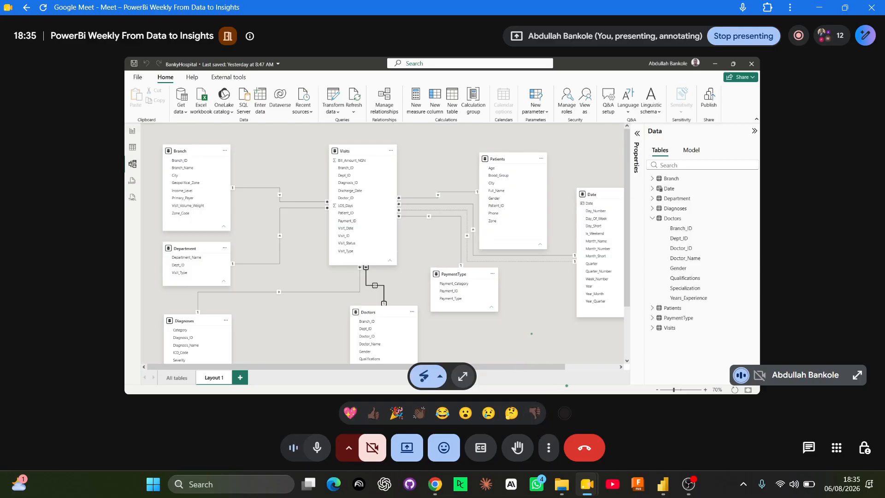
left_click(820, 10)
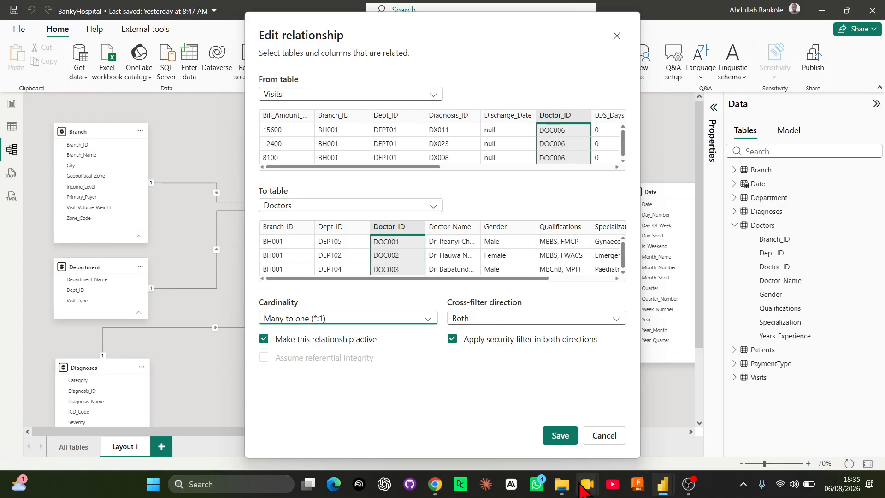
Switch the Google Meet presentation to share the entire screen, and return to the relationship settings in Power BI.
mouse_move(587, 485)
left_click(522, 417)
left_click(408, 448)
left_click(446, 387)
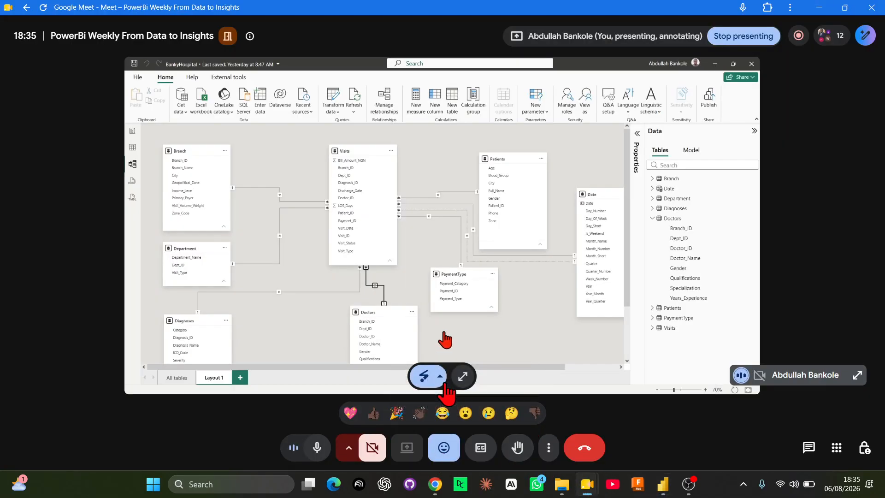
left_click(562, 70)
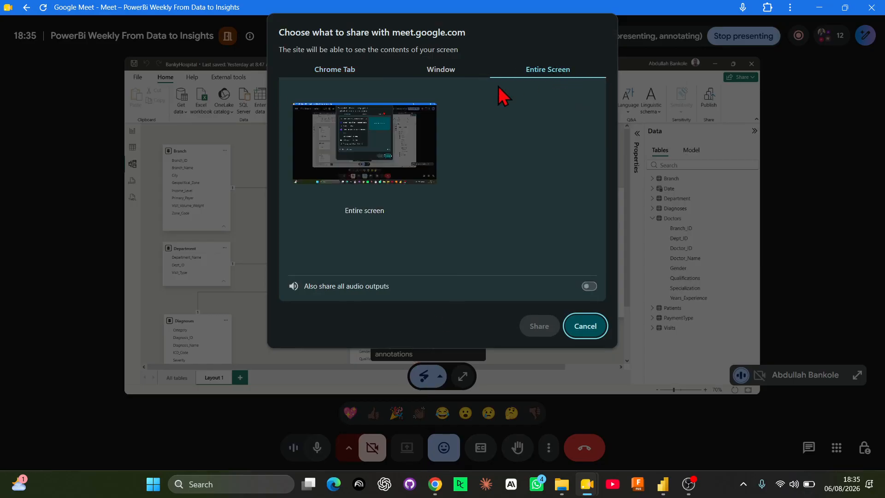
left_click(388, 148)
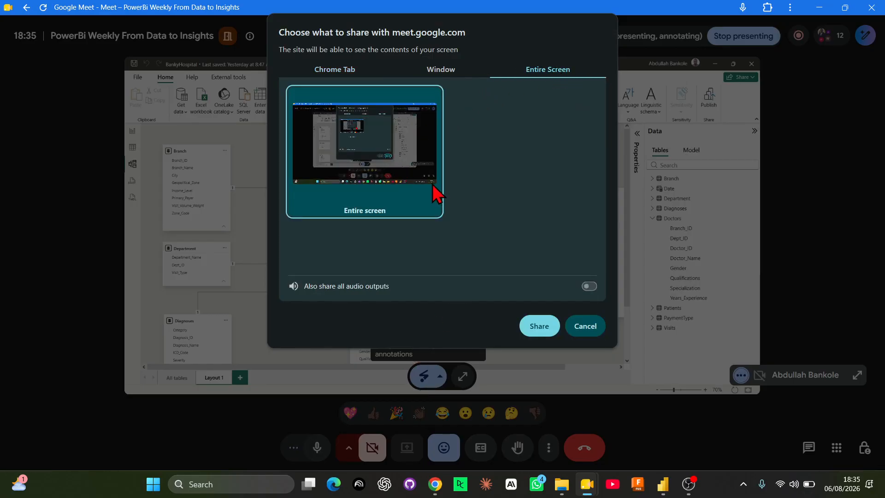
left_click(535, 327)
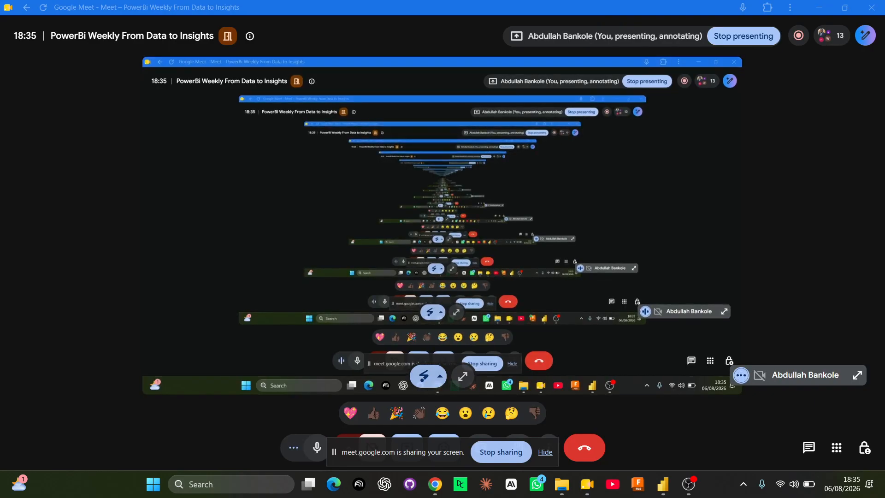
key("alt+Tab")
key("alt+Tab")
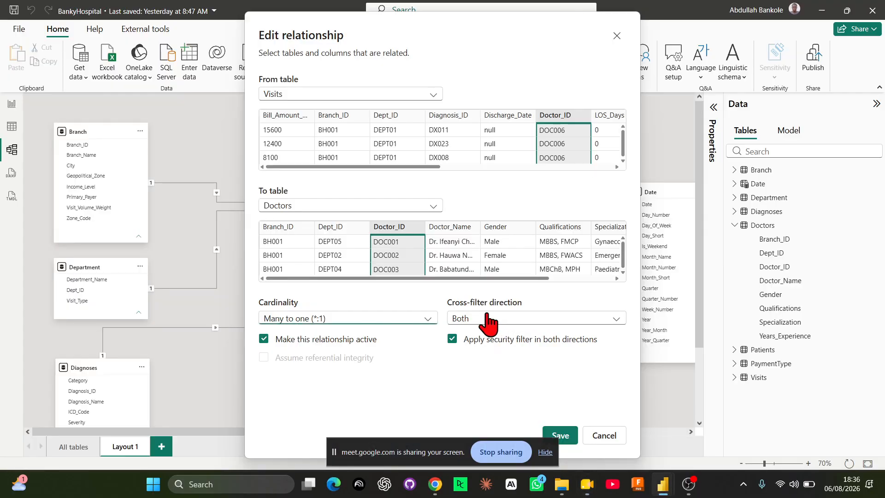
Set the cross-filter direction of the Visits–Doctors relationship to Single and save it.
left_click(605, 436)
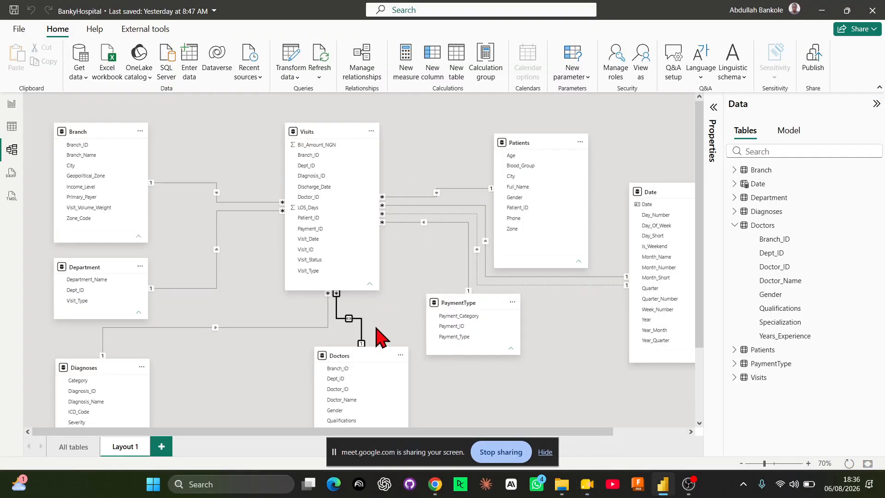
double_click(349, 319)
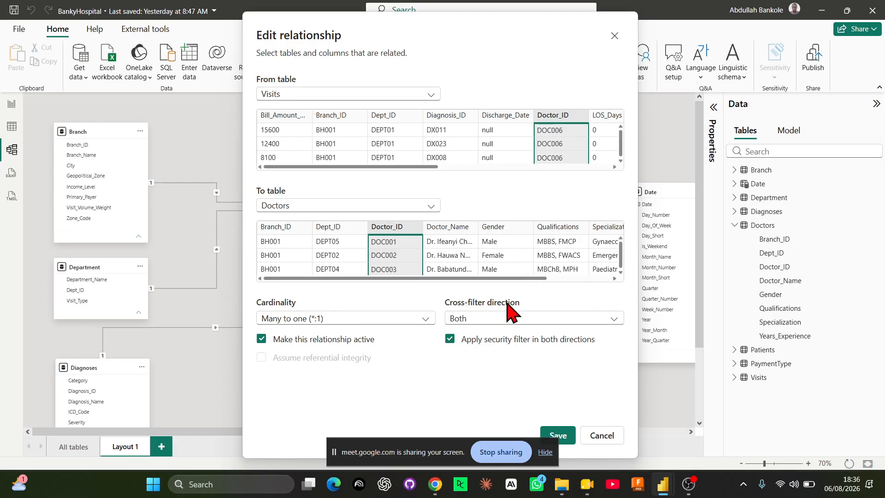
left_click(480, 320)
left_click(478, 336)
left_click(567, 437)
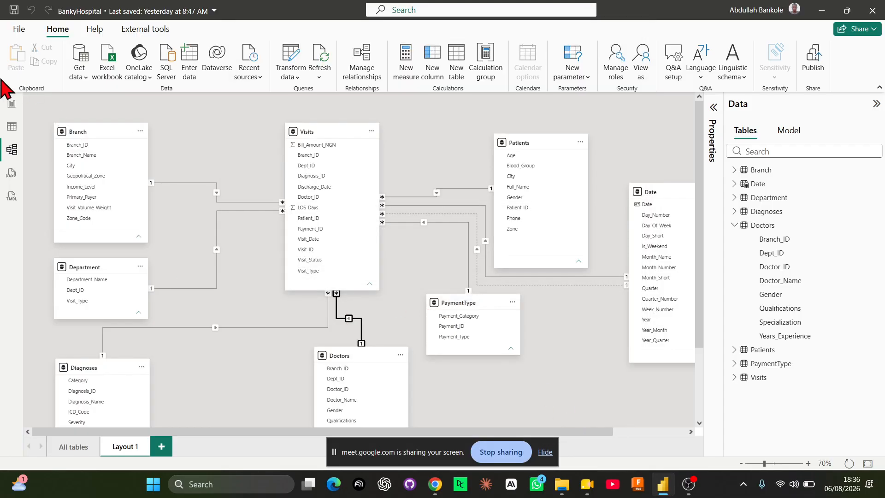
Filter the report by departments DEPT02, DEPT08, DEPT03 and DEPT04 in turn, leaving no department selected.
left_click(12, 104)
left_click(196, 313)
left_click(200, 384)
left_click(180, 324)
left_click(194, 335)
left_click(190, 312)
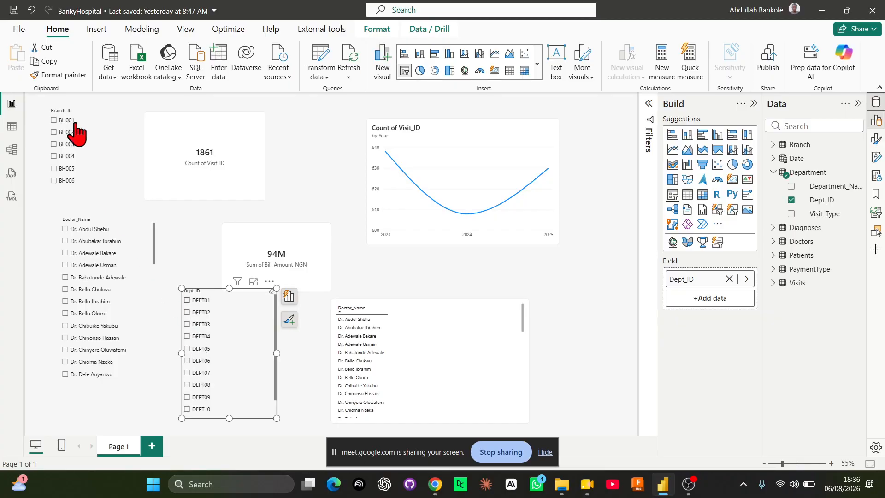
Filter the report by branches BH002 and BH004 in turn, finishing with BH006 selected.
left_click(59, 131)
left_click(60, 157)
left_click(67, 184)
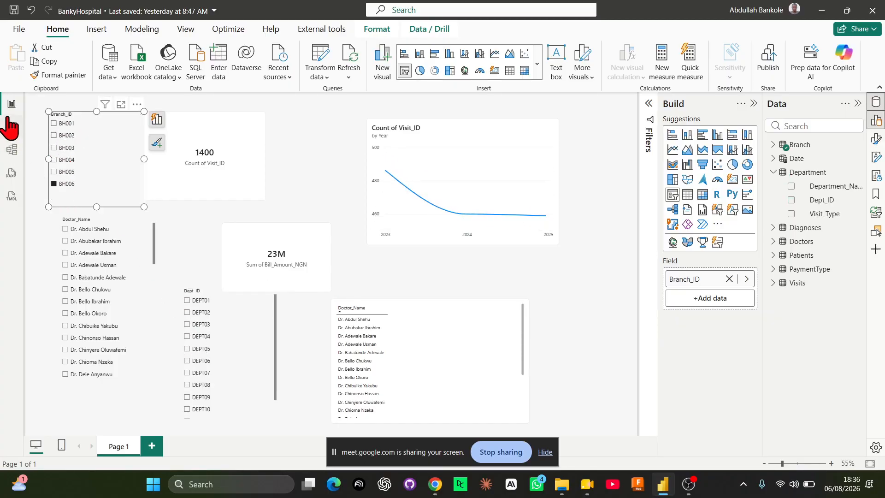
Set the Visits–Doctors relationship's cross-filter direction to Both, apply the security filter in both directions, and save.
left_click(10, 126)
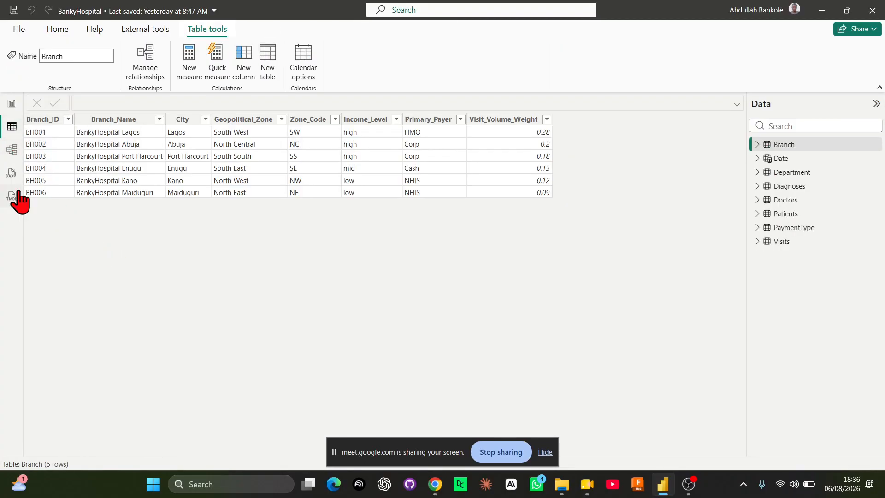
left_click(11, 150)
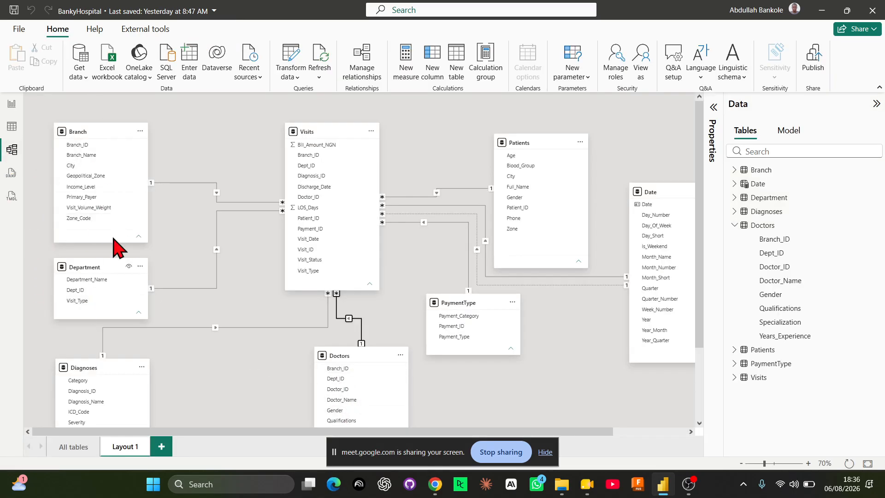
left_click(348, 325)
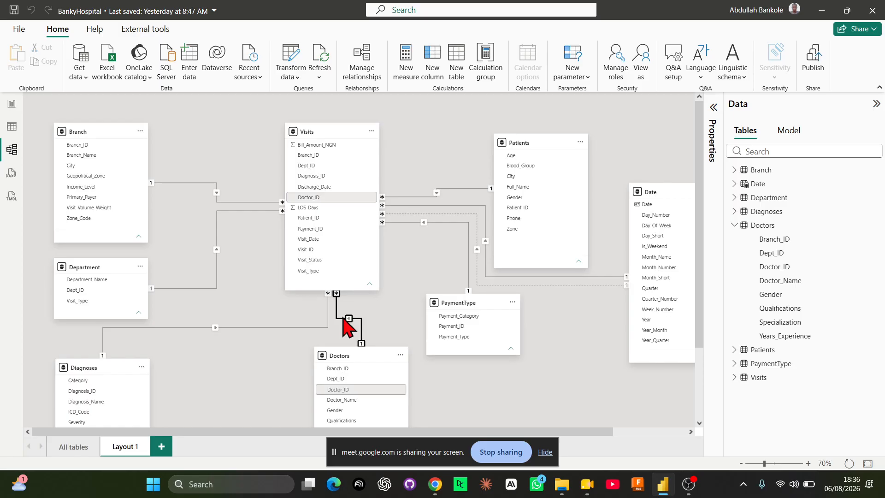
double_click(348, 320)
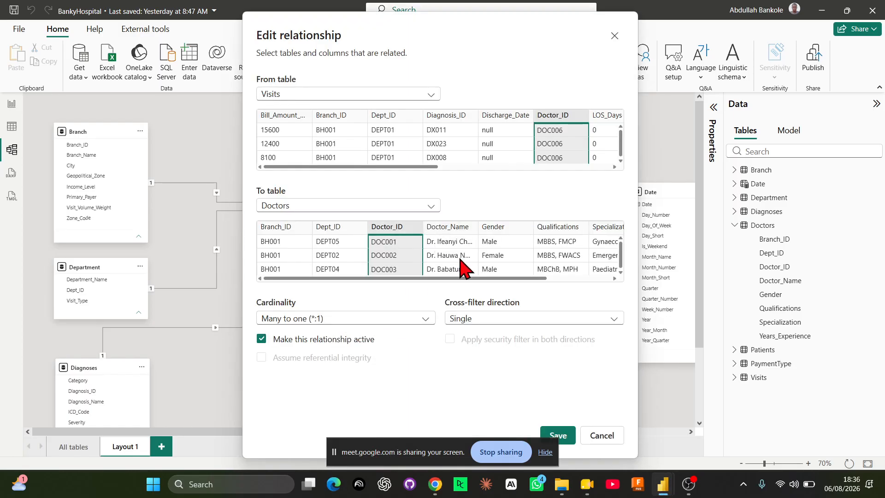
left_click(470, 321)
left_click(485, 354)
left_click(477, 339)
left_click(559, 435)
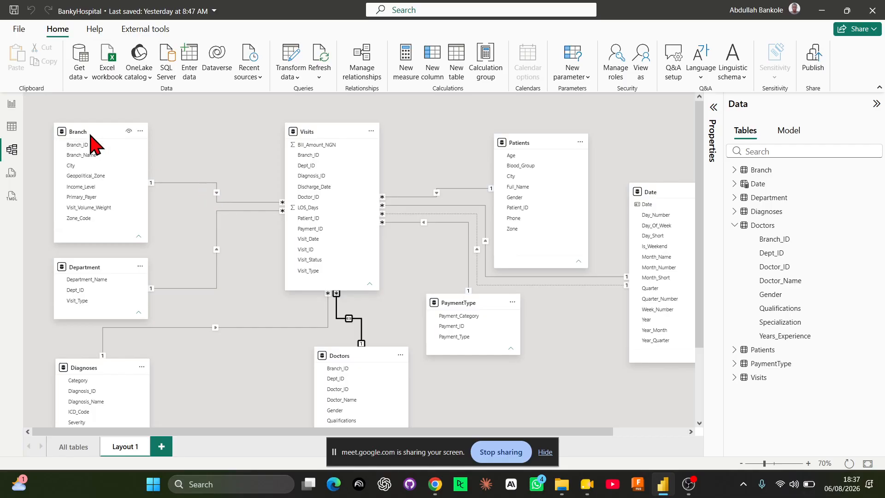
Filter the report by department DEPT05 together with the selected branch BH006.
left_click(12, 106)
left_click(187, 349)
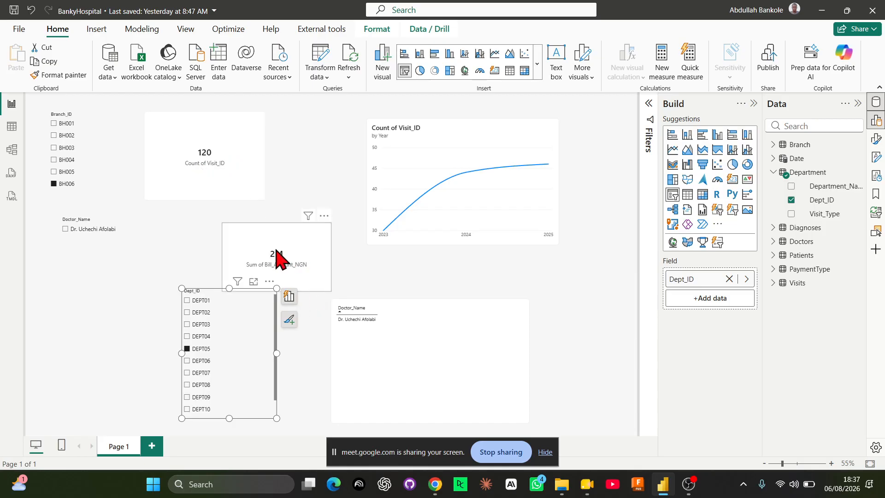
Format the Bill_Amount_NGN column of the Visits table as currency using ₦ Yoruba (Nigeria).
left_click(12, 127)
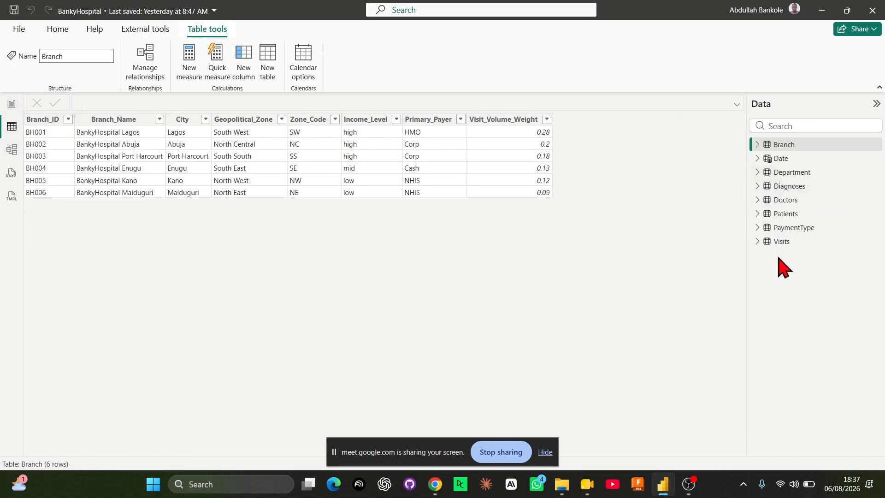
left_click(782, 242)
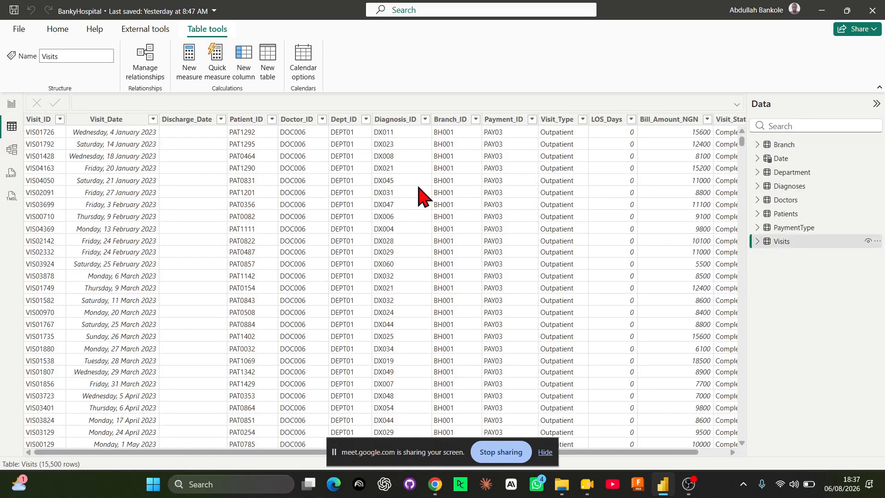
left_click(667, 121)
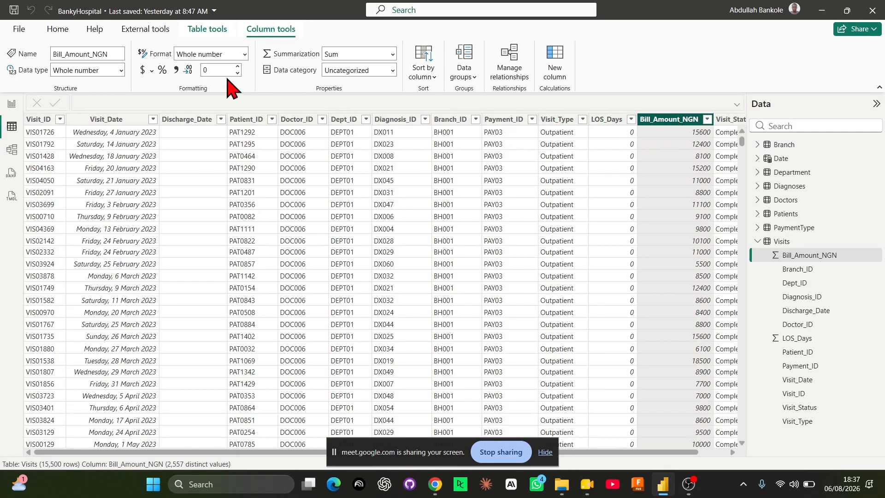
left_click(151, 71)
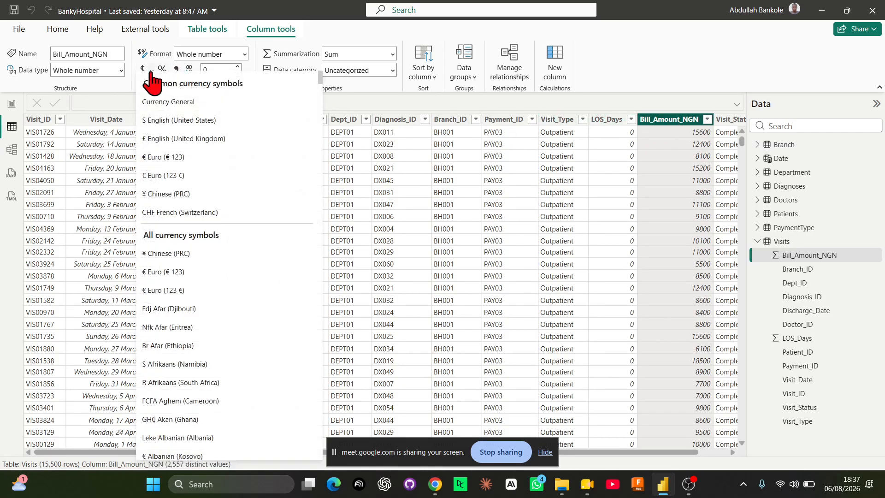
scroll(209, 161, "down", 20)
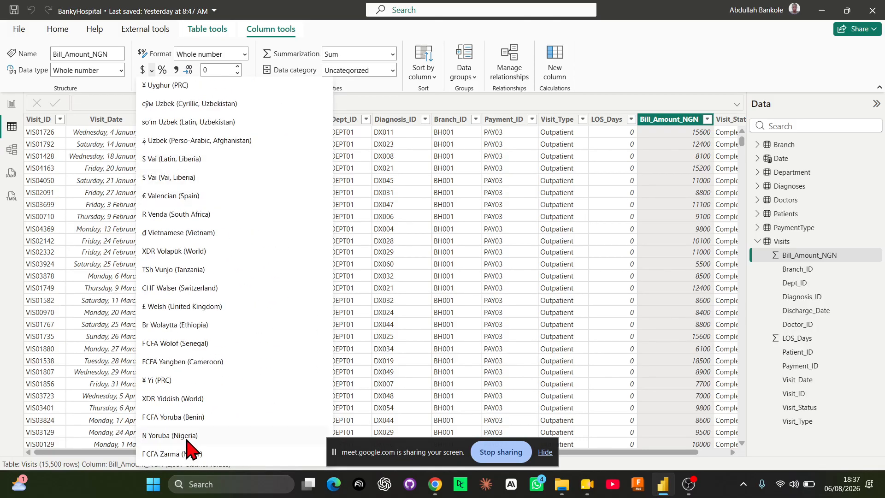
left_click(187, 437)
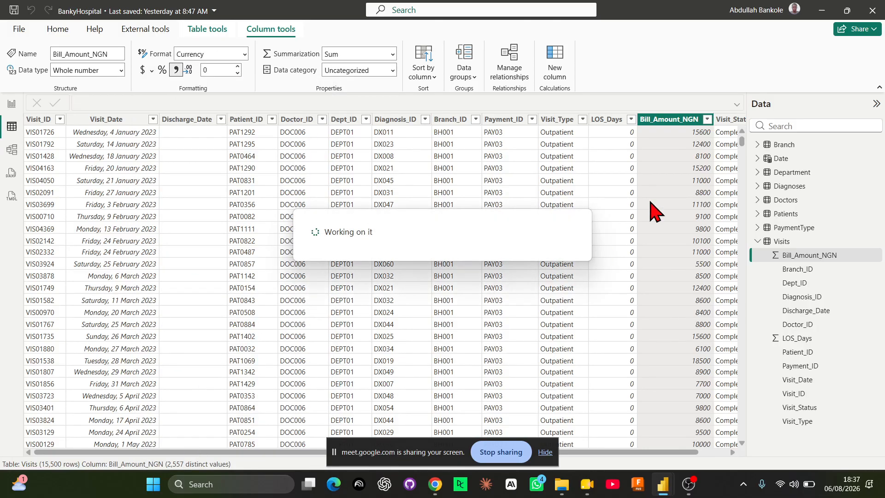
Clear the BH006 branch selection and the DEPT05 department selection from the slicers on the report page.
left_click(10, 106)
left_click_drag(253, 233, 247, 233)
left_click(142, 283)
left_click(54, 183)
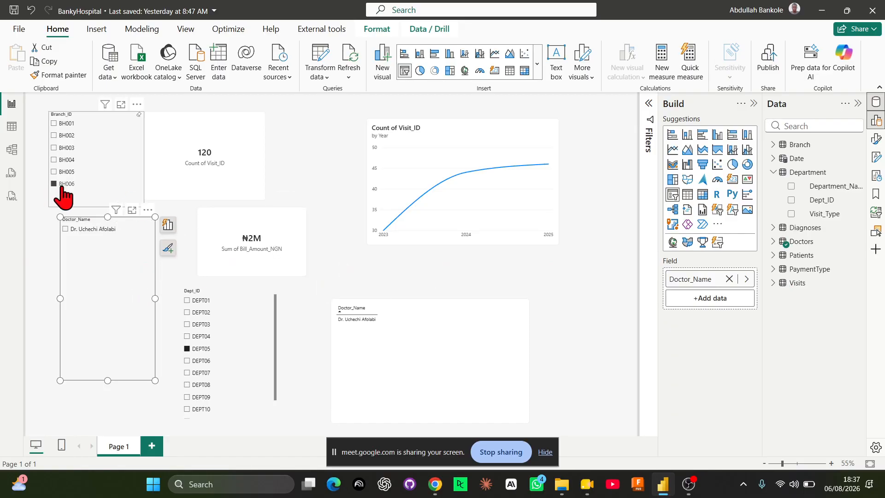
left_click(187, 350)
Switch to Google Meet, check the raised hands in the participant list, and return to the BankyHospital report.
left_click(586, 486)
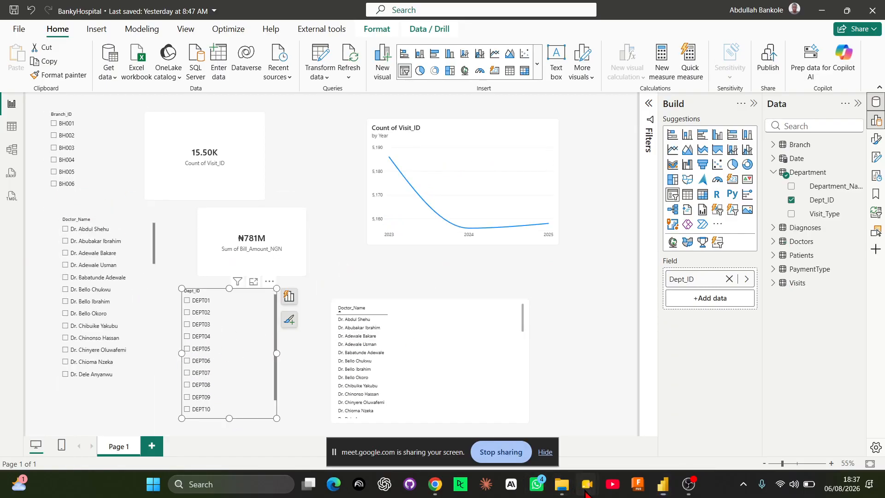
left_click(547, 414)
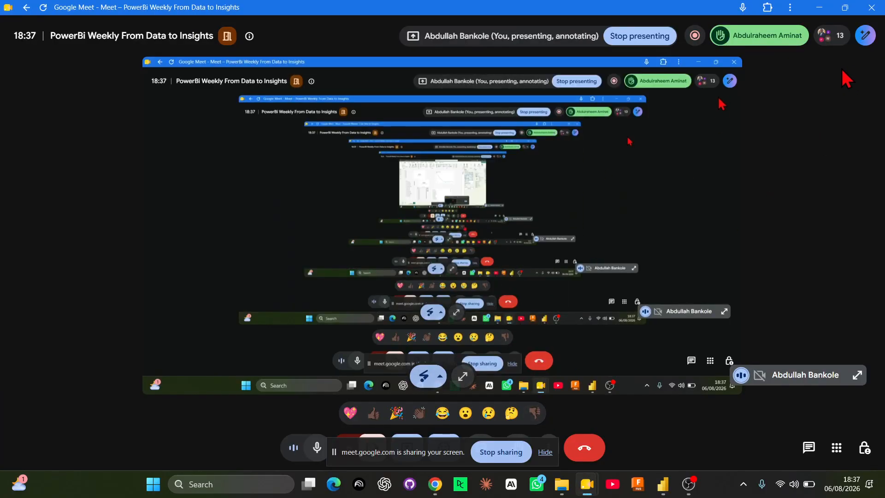
left_click(752, 40)
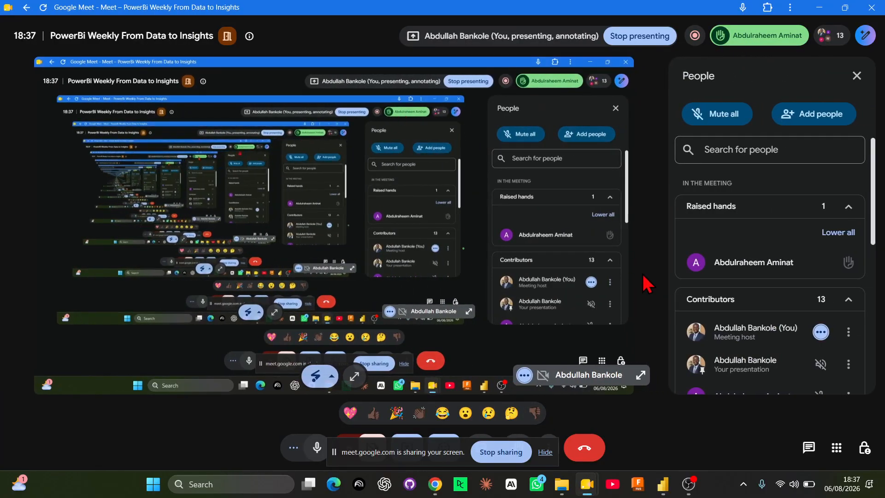
left_click(820, 8)
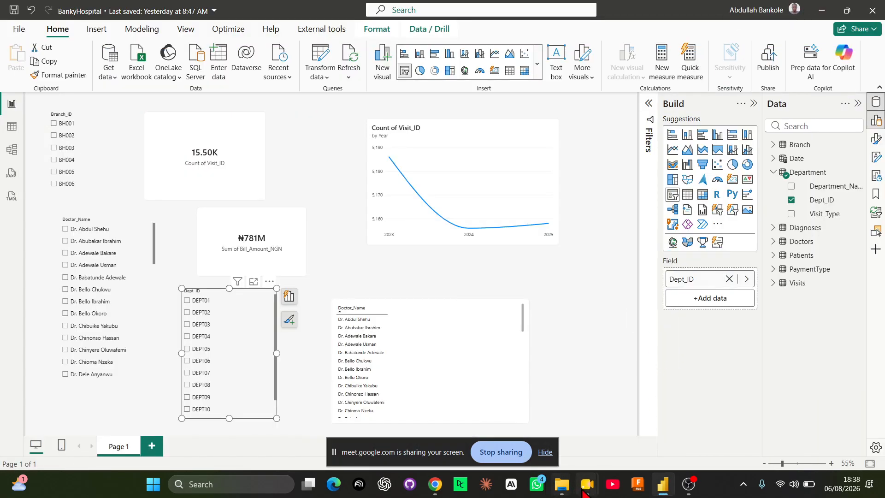
mouse_move(587, 484)
left_click(538, 395)
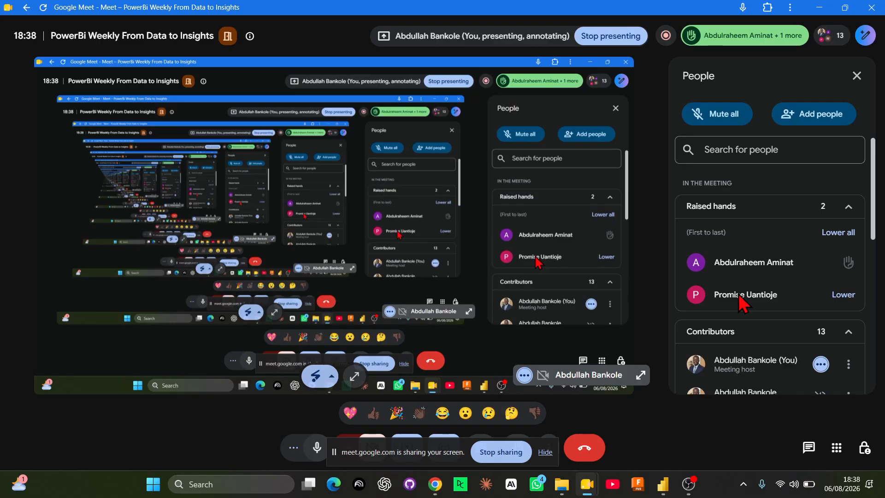
key("alt+Tab")
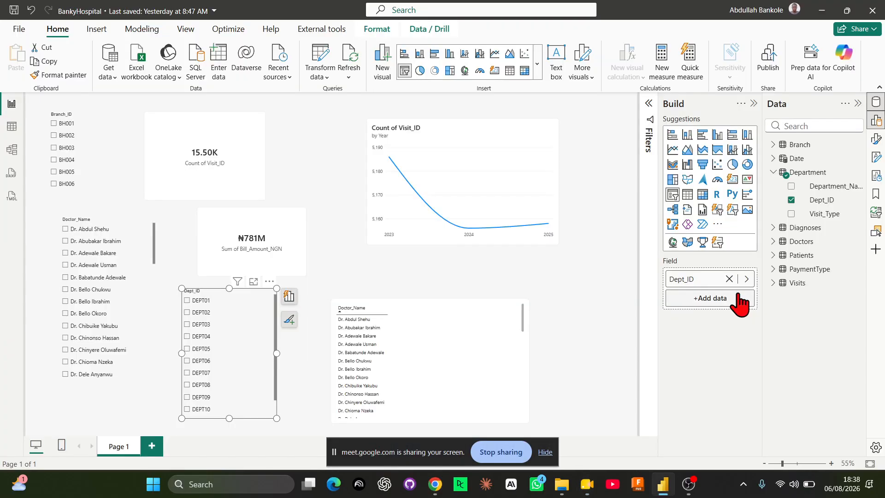
Collapse the Data pane in the model diagram, enlarge the view to 80%, and move the Patients table level with the Visits table.
left_click(8, 155)
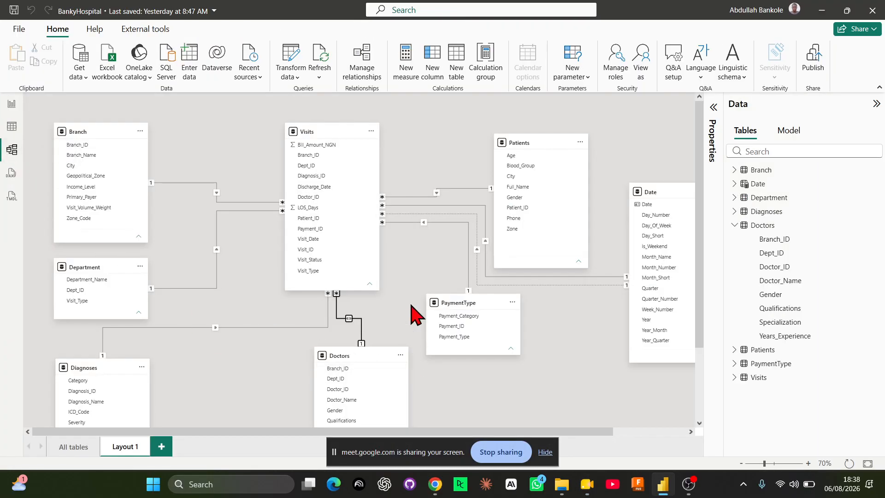
scroll(416, 316, "down", 1)
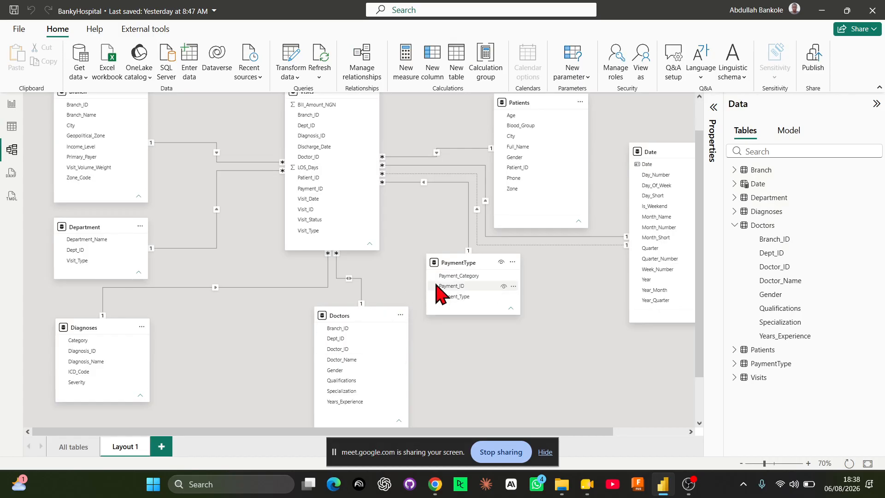
scroll(450, 286, "up", 1)
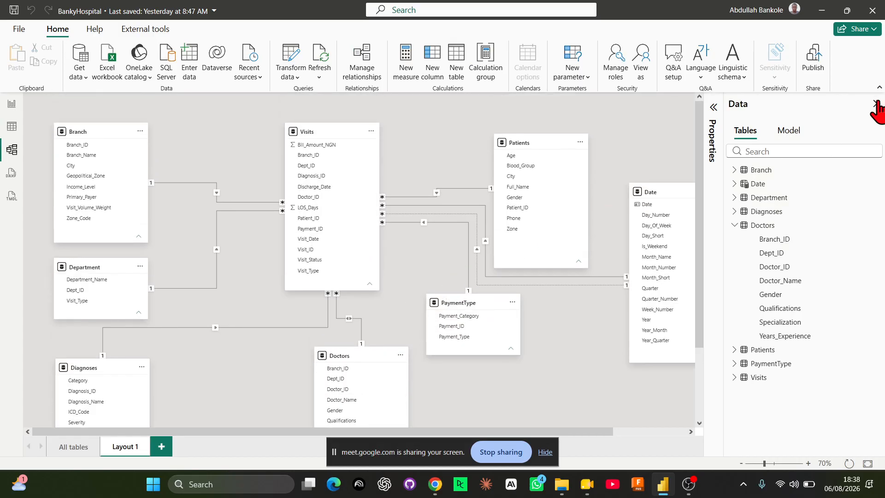
left_click(877, 104)
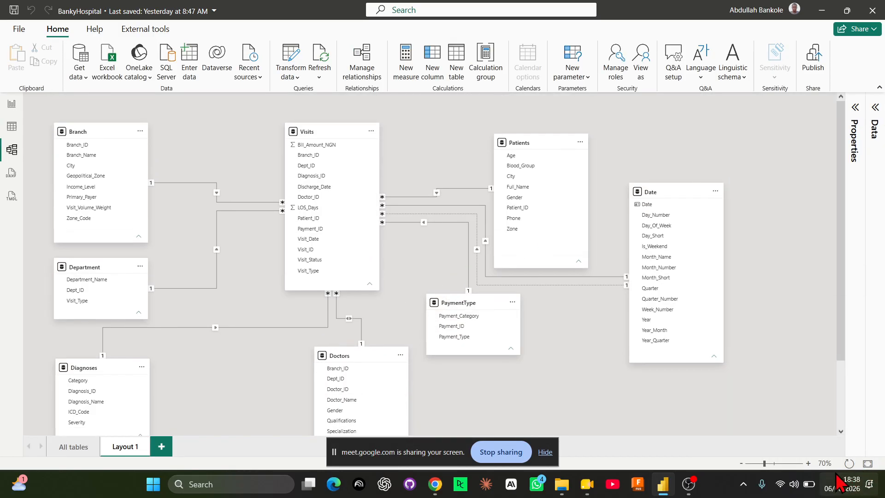
left_click(808, 463)
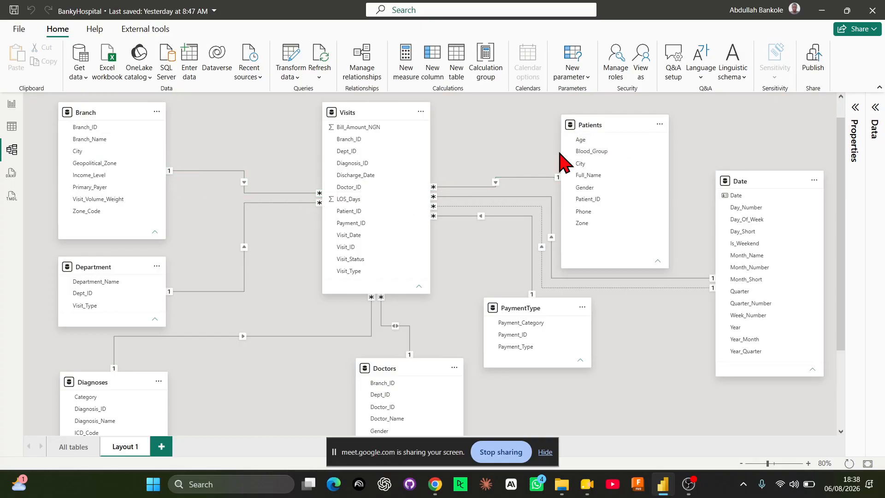
left_click_drag(593, 123, 618, 116)
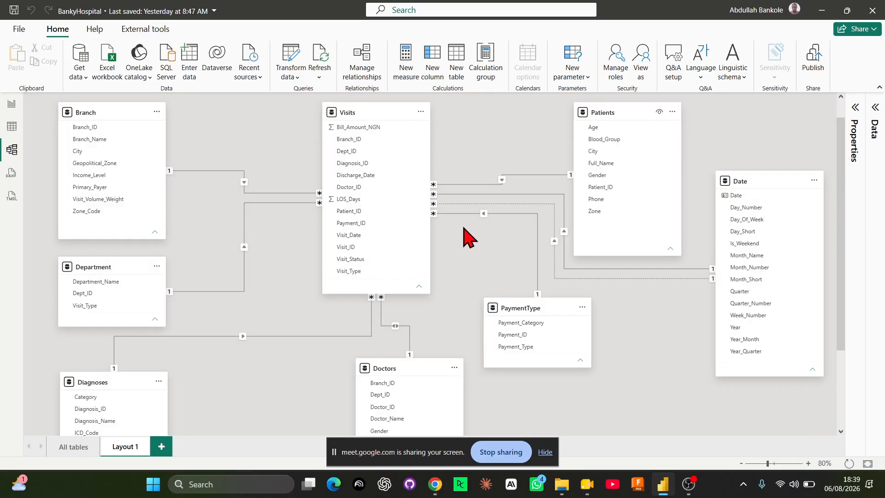
Check the participants' raised hands in the Google Meet call and return to the model diagram.
mouse_move(588, 485)
left_click(507, 433)
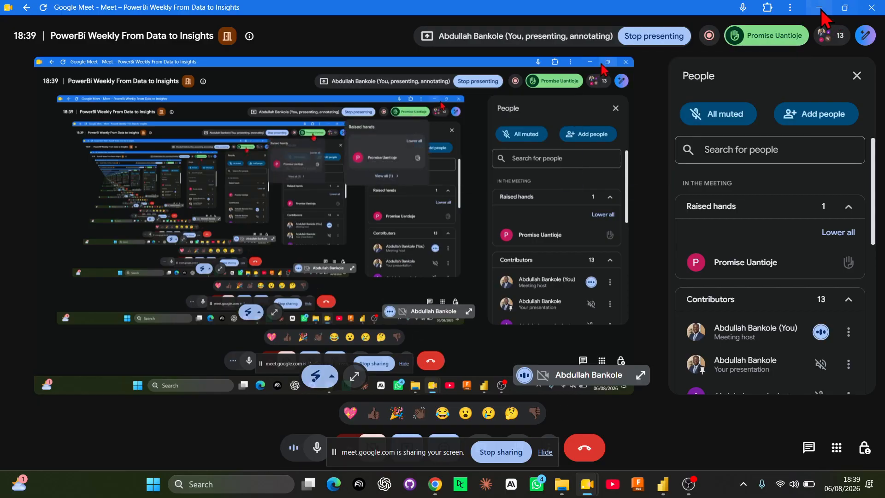
left_click(823, 9)
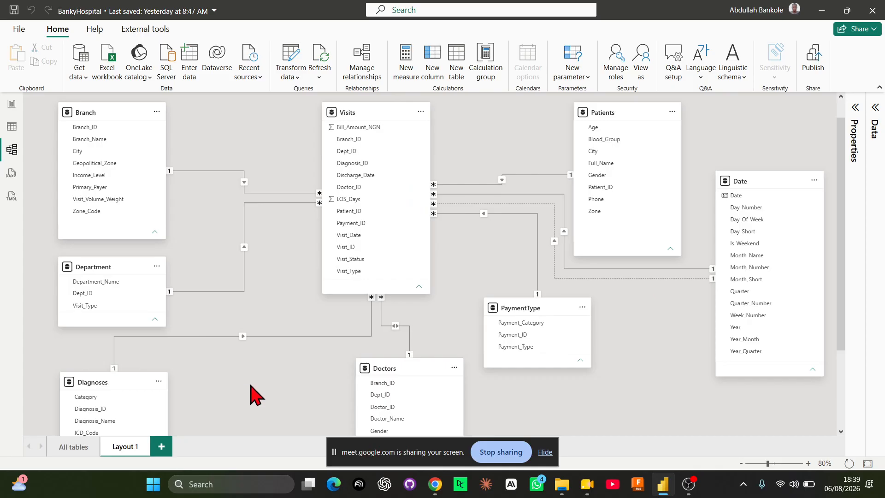
scroll(256, 394, "down", 1)
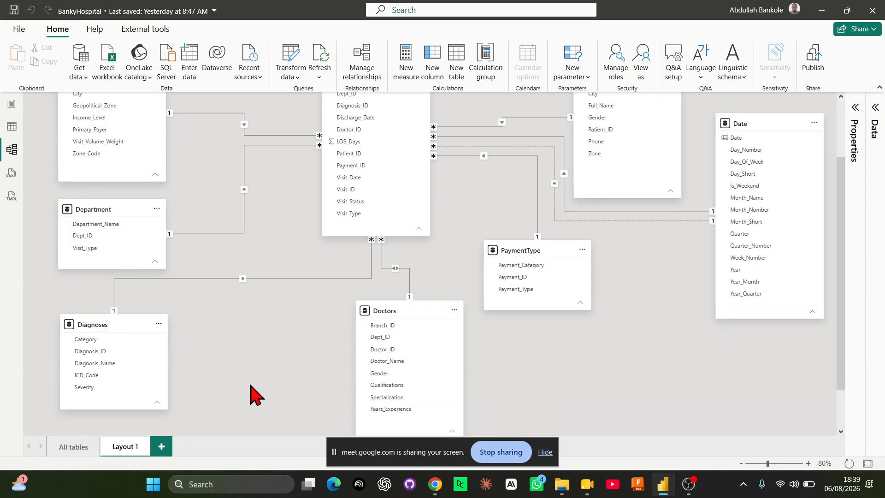
scroll(253, 394, "up", 1)
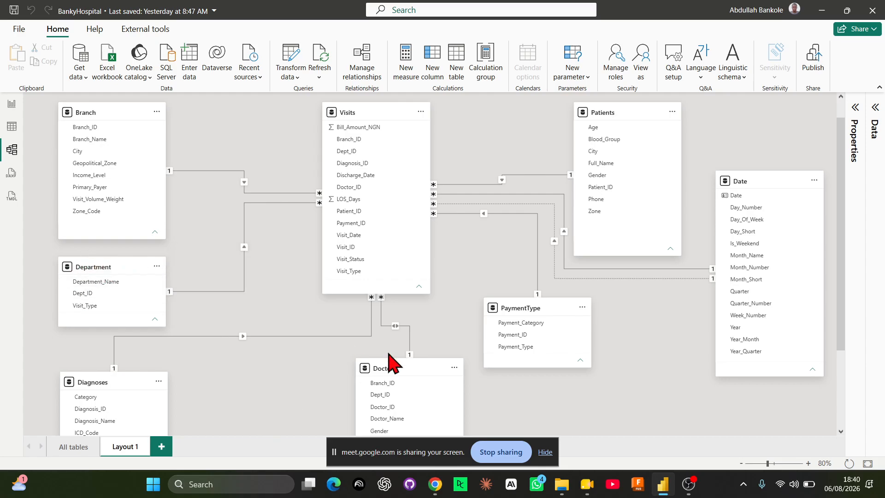
mouse_move(401, 372)
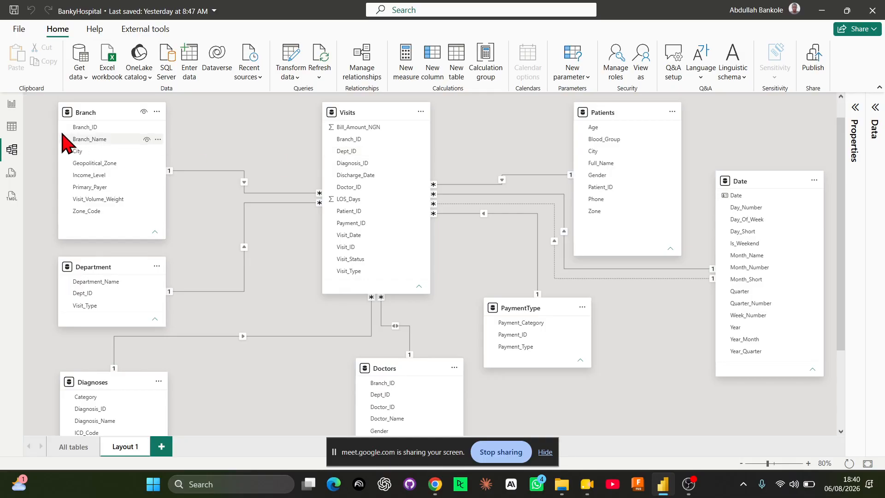
left_click(11, 105)
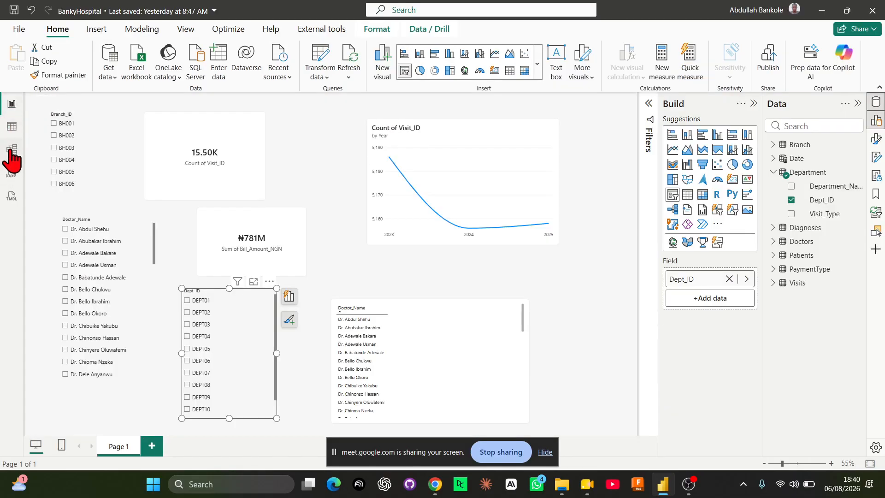
left_click(12, 149)
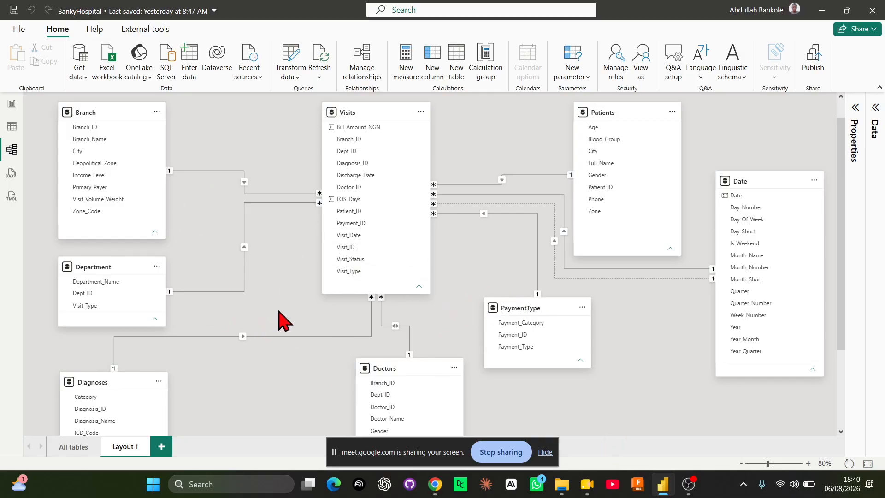
Switch to the Google Meet call and close its participant list.
key("alt+Tab")
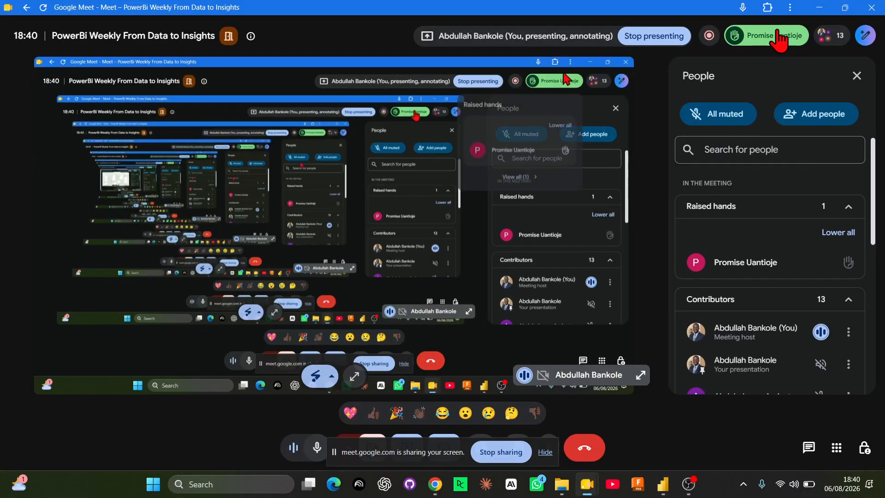
left_click(777, 39)
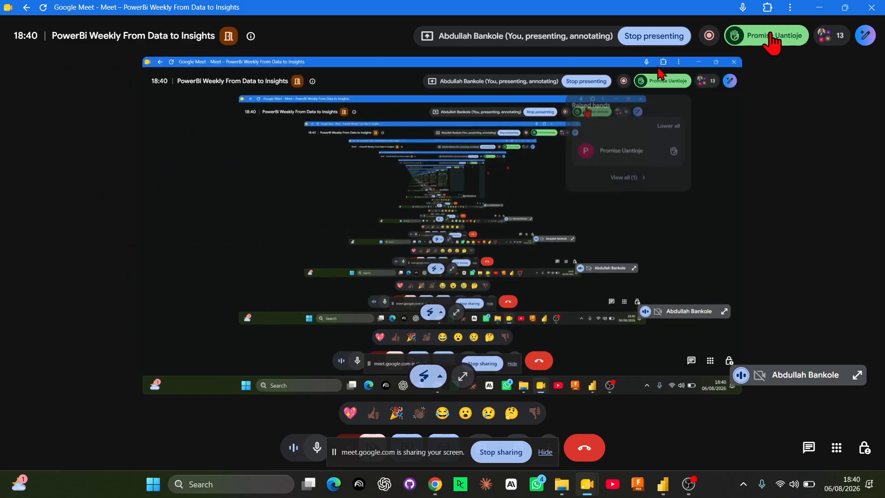
mouse_move(770, 40)
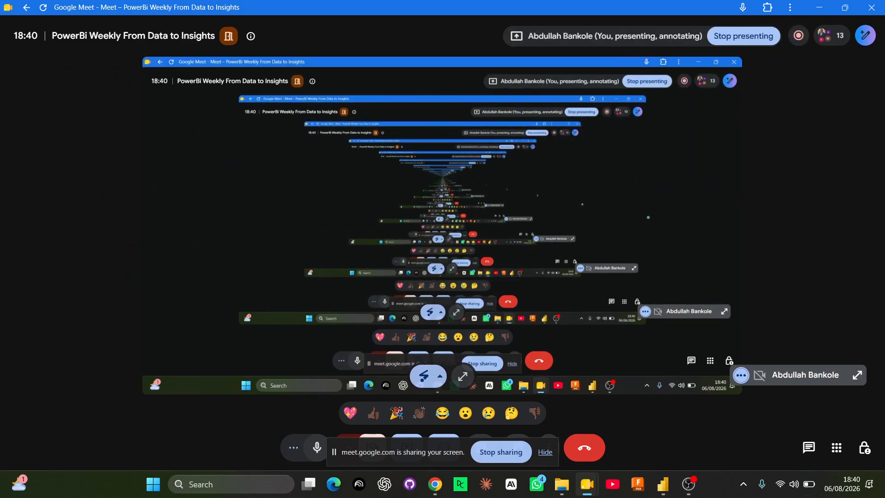
key("alt+Tab")
key("alt+Tab")
key("alt+Tab")
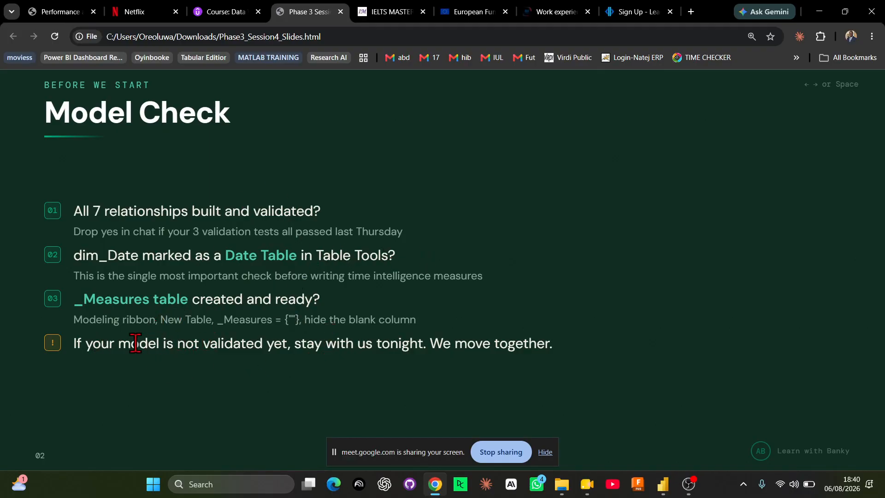
key("alt+Tab")
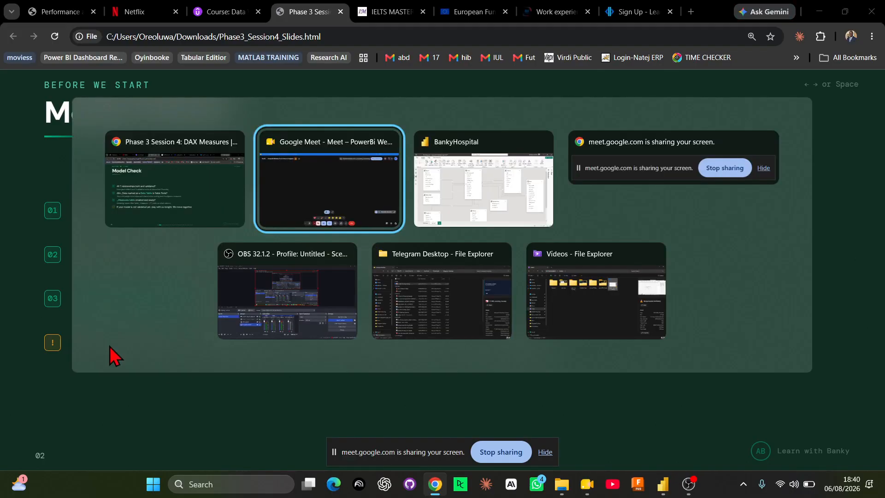
key("alt+Tab")
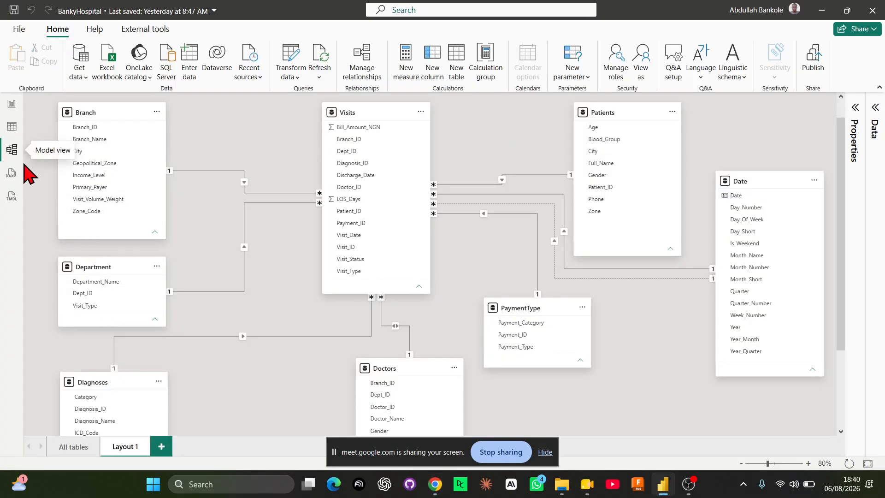
left_click(10, 104)
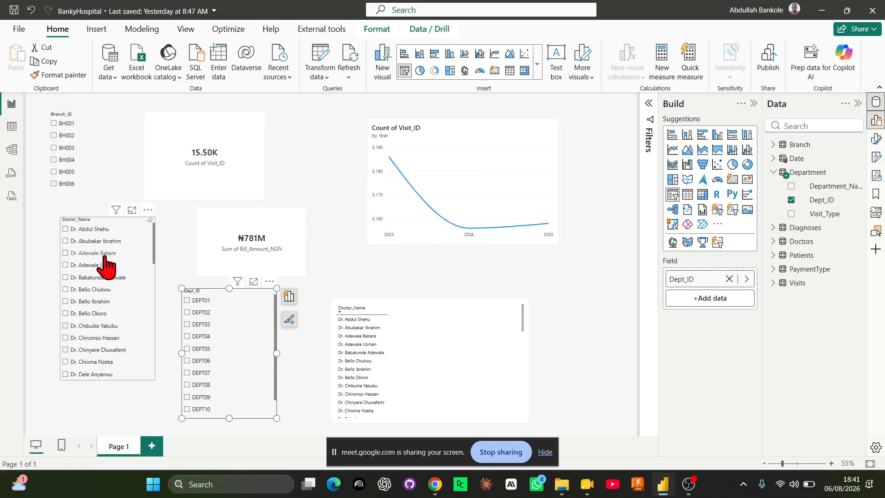
Switch to the session slides in Chrome, advance to "Create the _Measures Table", and highlight the formula _Measures = {""}.
key("alt+Tab")
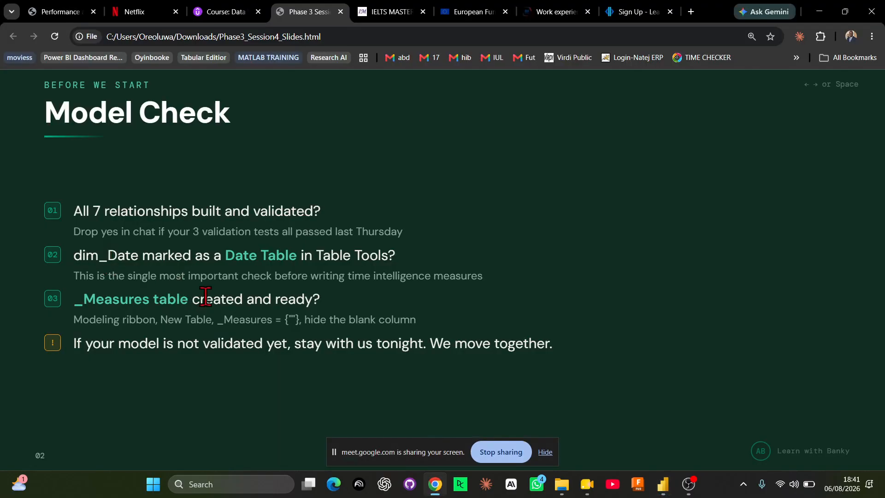
key("Right")
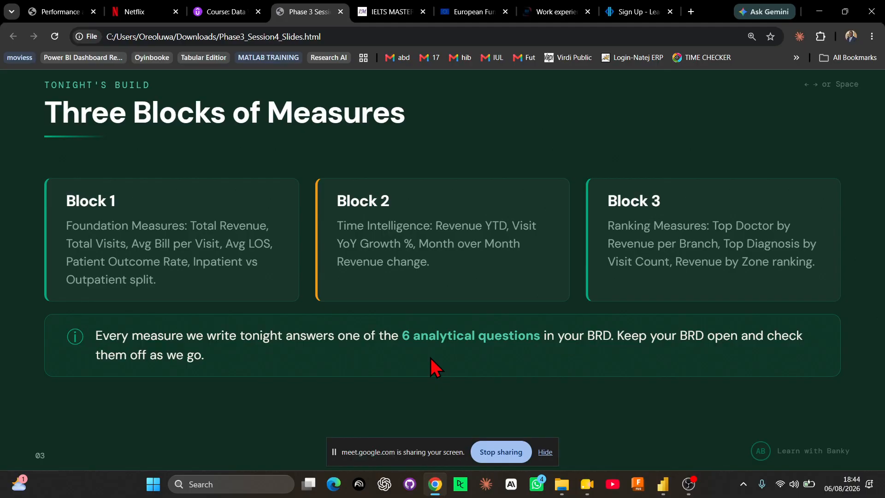
key("Right")
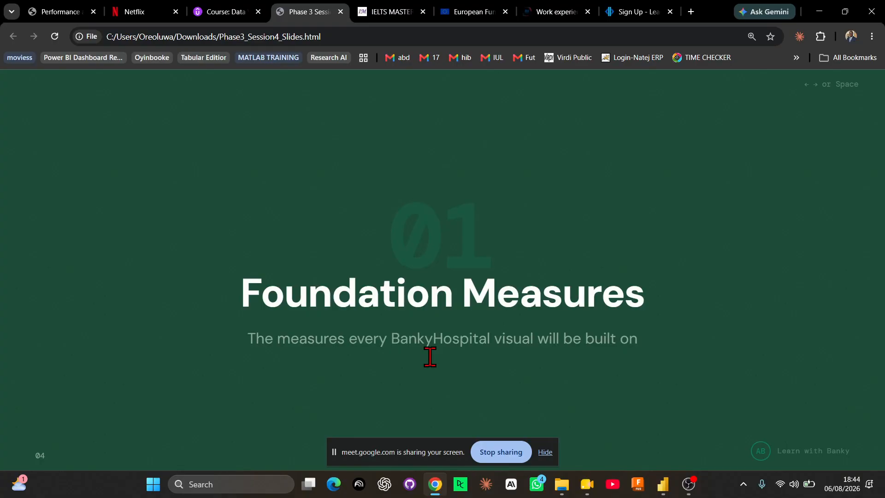
key("Right")
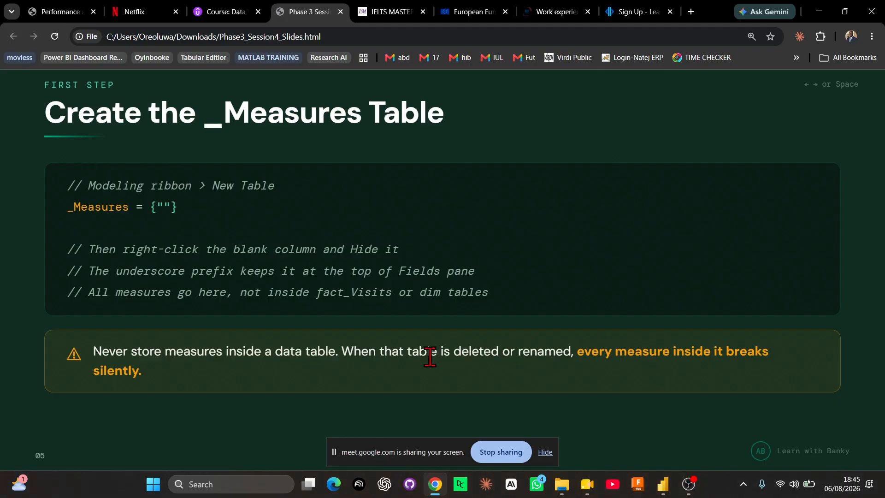
left_click_drag(177, 207, 73, 207)
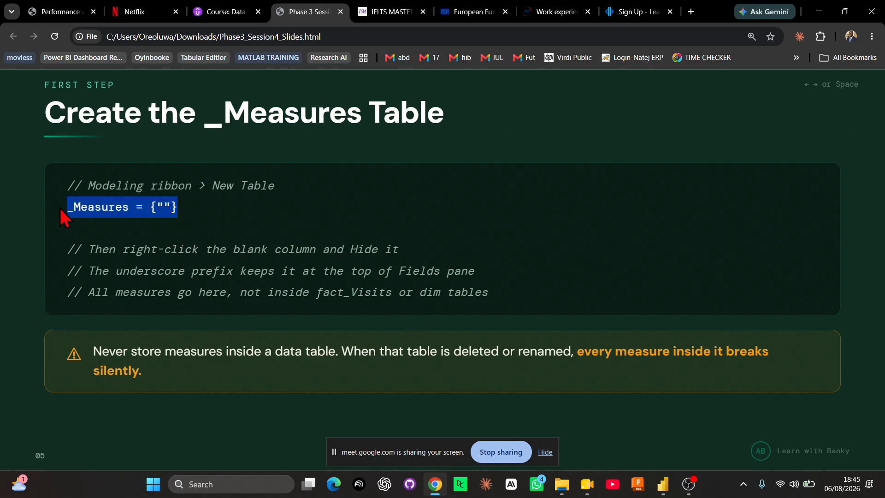
Switch to Power BI's table view, create a calculated table with the formula _Measures = {""}, and select it in the data list.
key("alt+Tab")
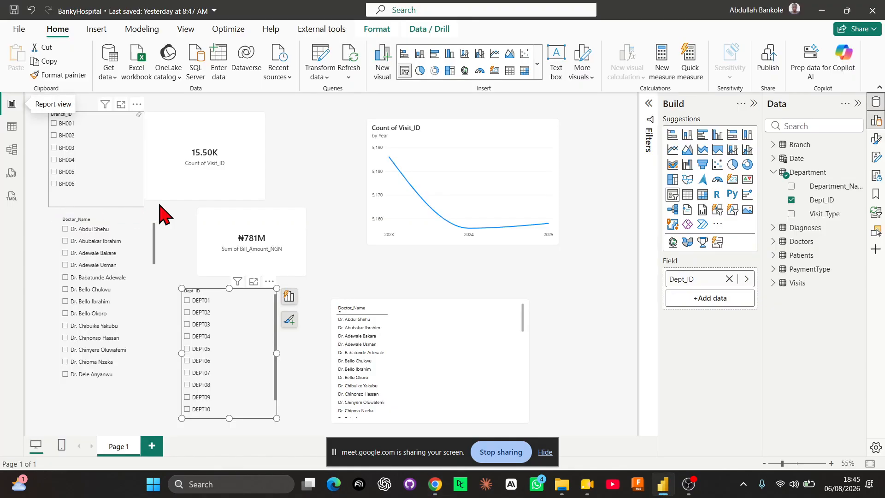
left_click(13, 130)
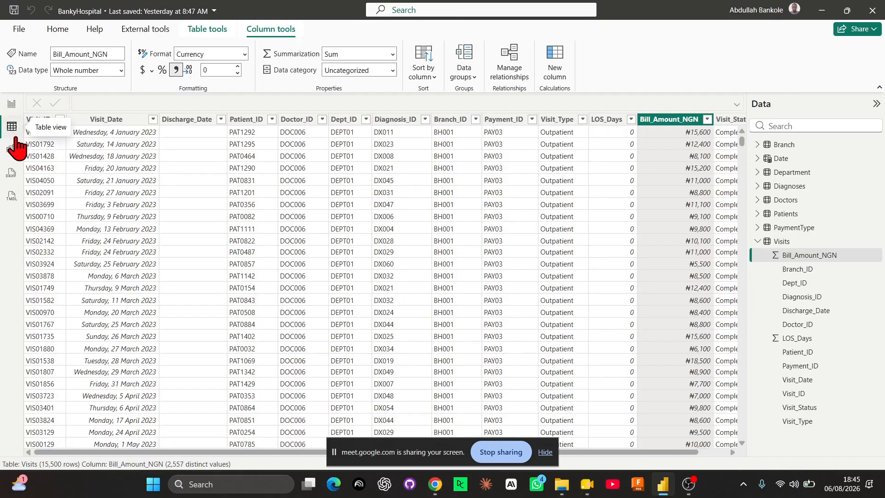
left_click(212, 30)
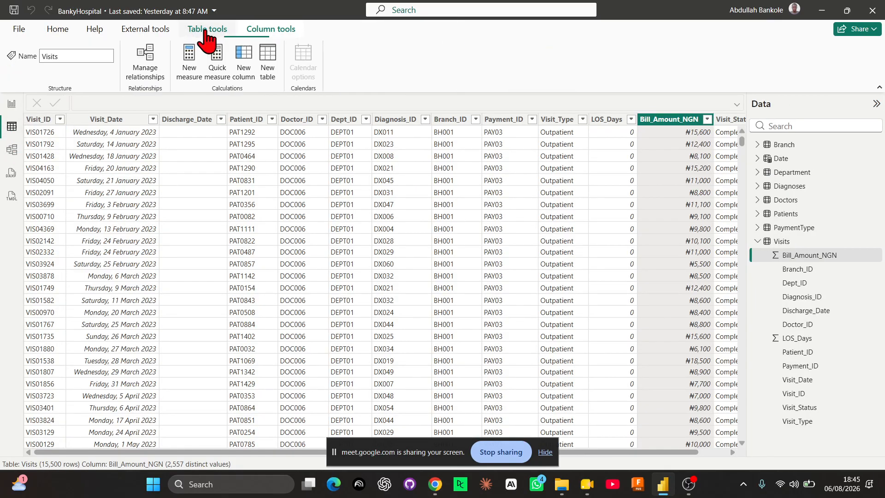
left_click(269, 64)
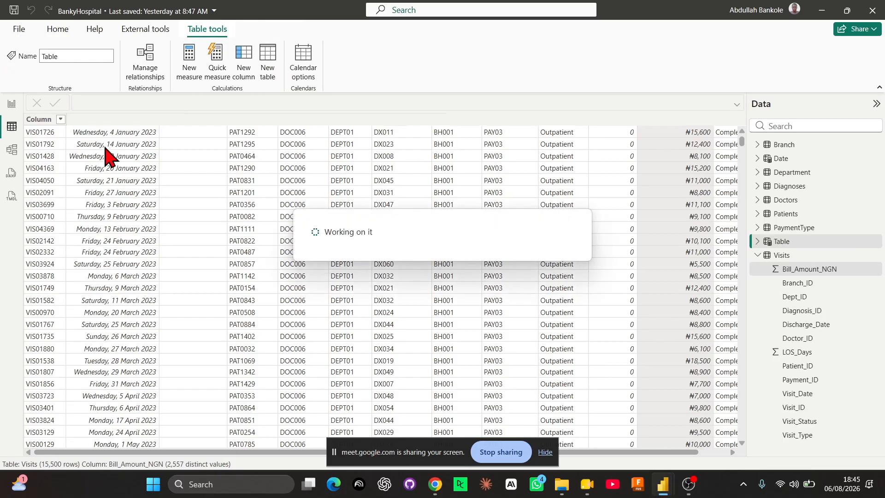
type("_Measures = {\"\"}")
key("Return")
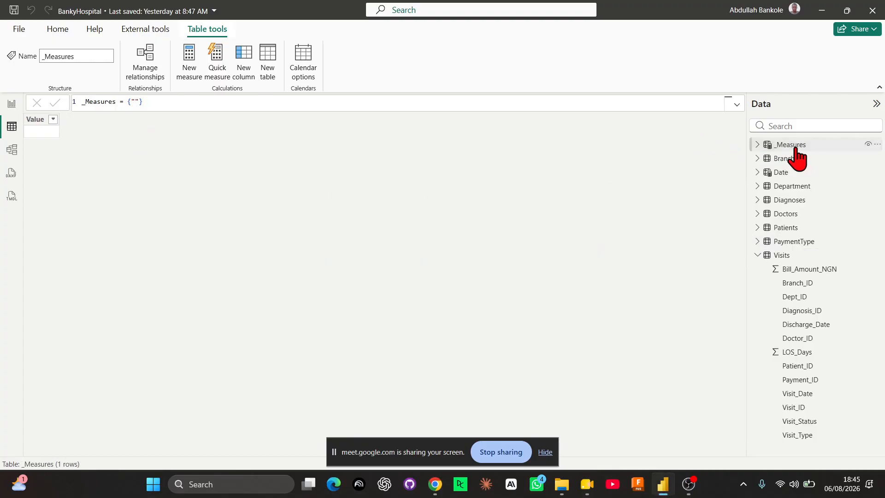
left_click(796, 148)
Open the participant list in the Google Meet call and return to the _Measures table in Power BI.
key("alt+Tab")
key("alt+Tab")
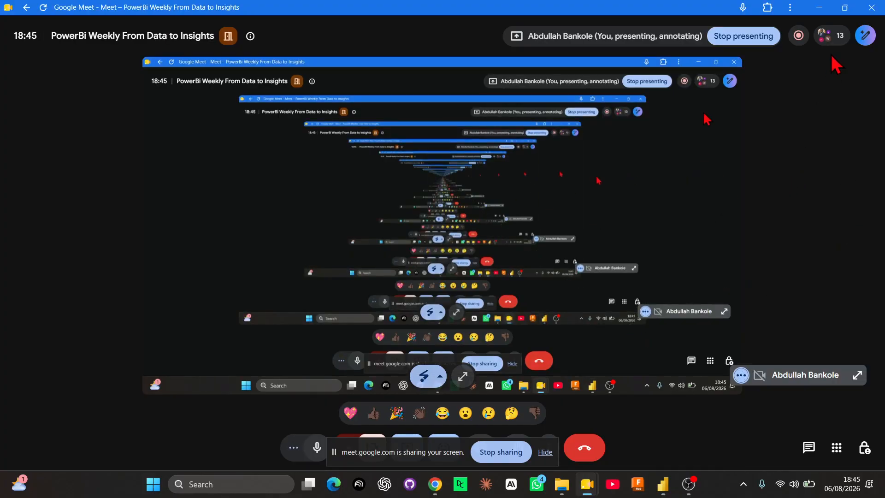
left_click(827, 36)
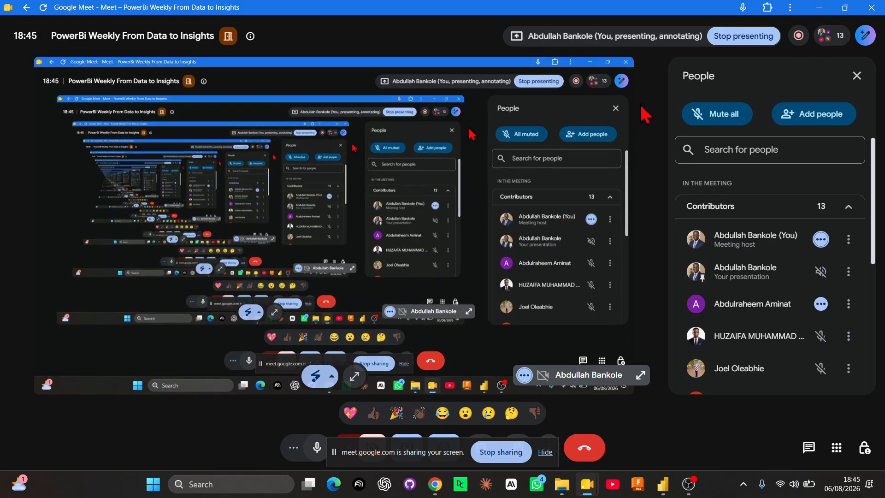
key("alt+Tab")
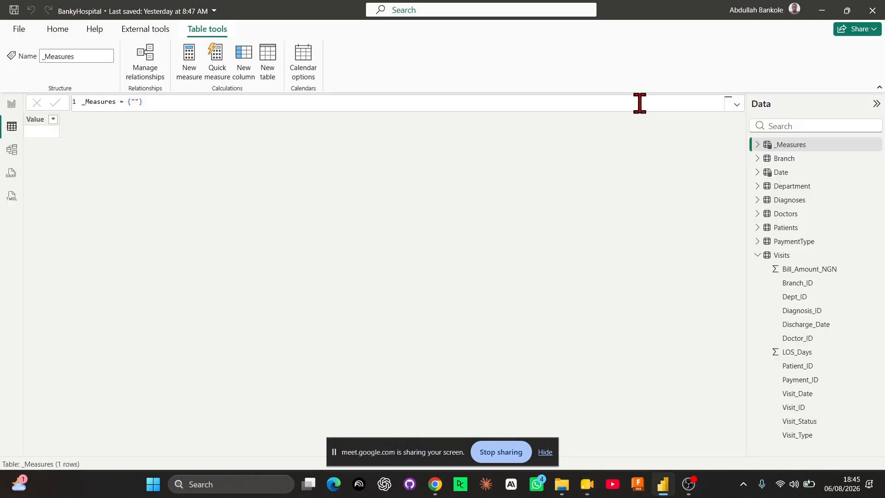
Compare the "Create the _Measures Table" slide in Chrome with the table in Power BI, and advance the slides to "Foundation Measures".
key("alt+Tab")
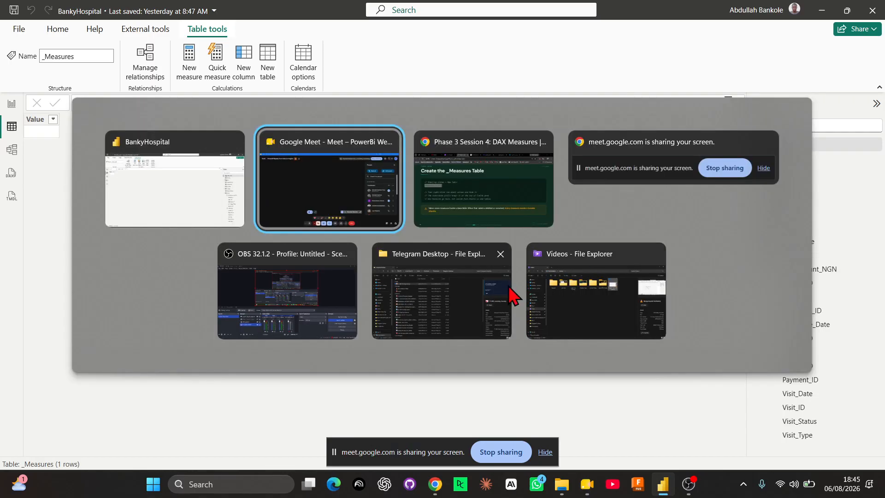
key("alt+Tab")
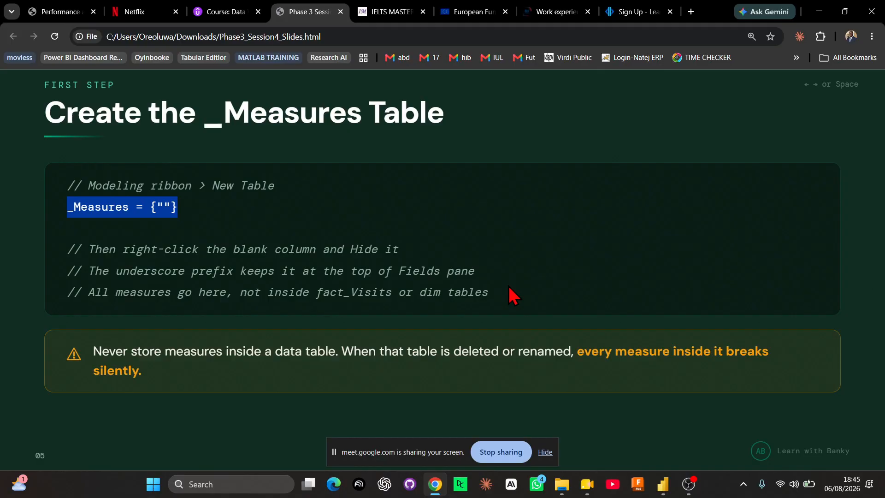
key("alt+Tab")
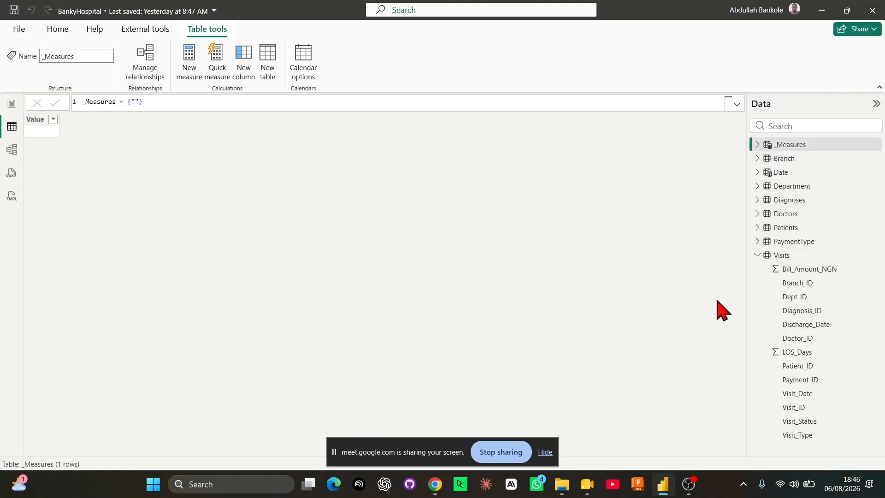
left_click(789, 146)
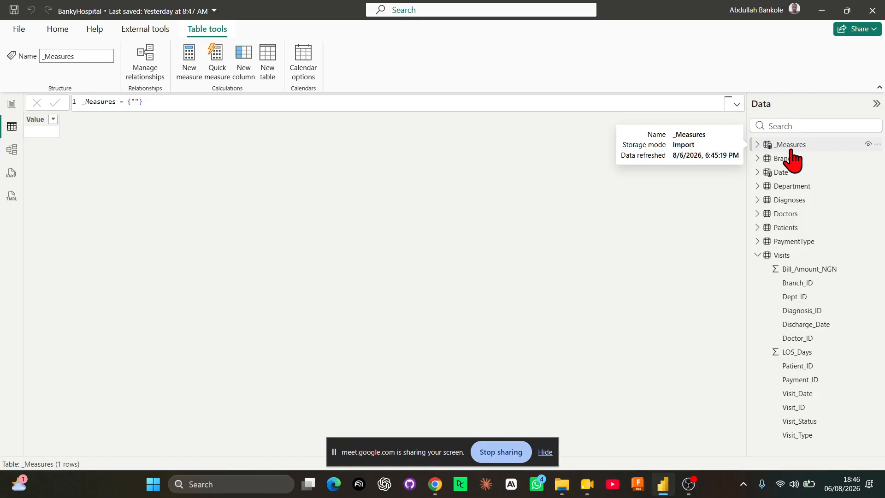
key("alt+Tab")
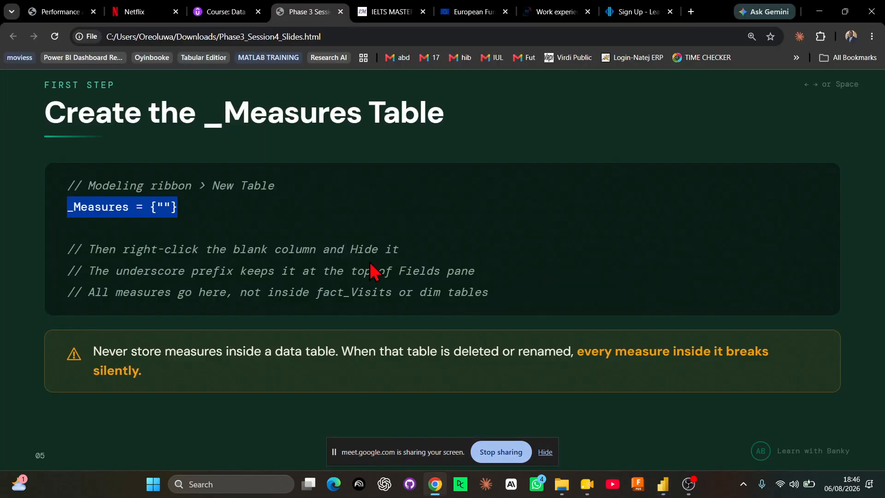
key("Right")
key("alt+Tab")
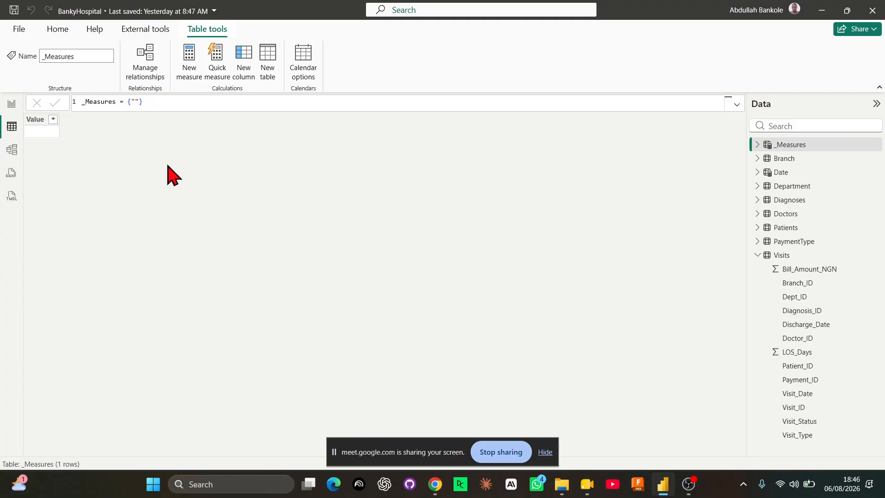
Check the participants in the Google Meet call and bring up the "Foundation Measures" slide in Chrome.
key("alt+Tab")
key("Tab")
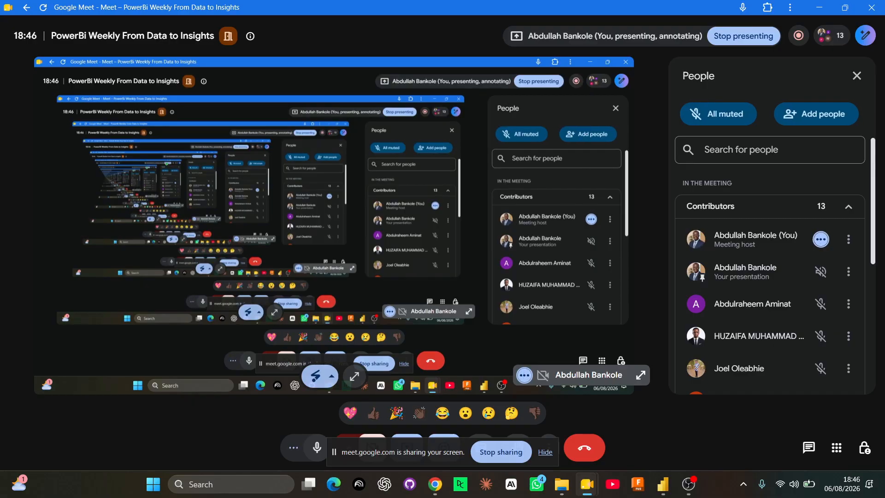
key("alt+Tab")
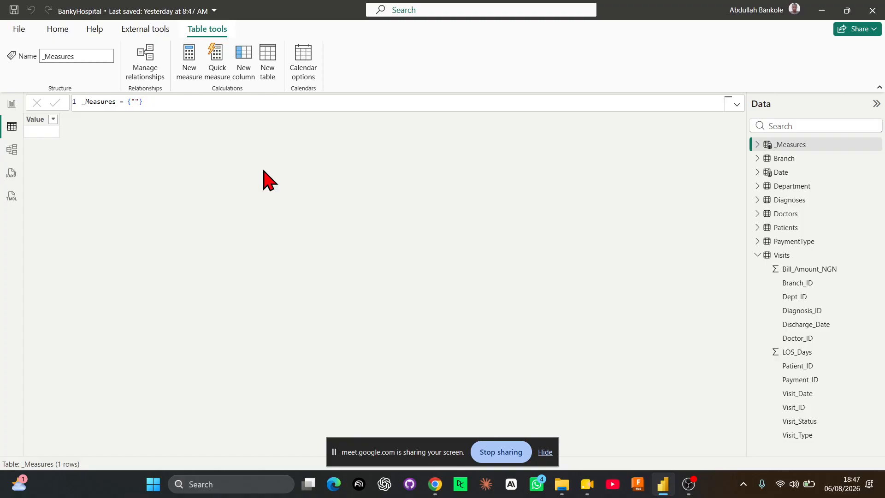
key("alt+Tab")
key("alt+Tab")
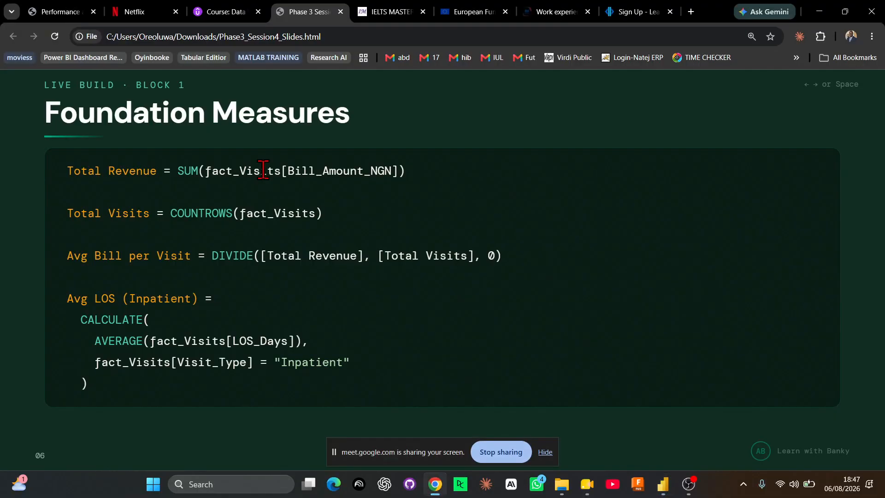
Look through the whole participant list in the Google Meet call for class responses and return to Power BI.
key("alt+Tab")
key("alt+Tab")
key("Tab")
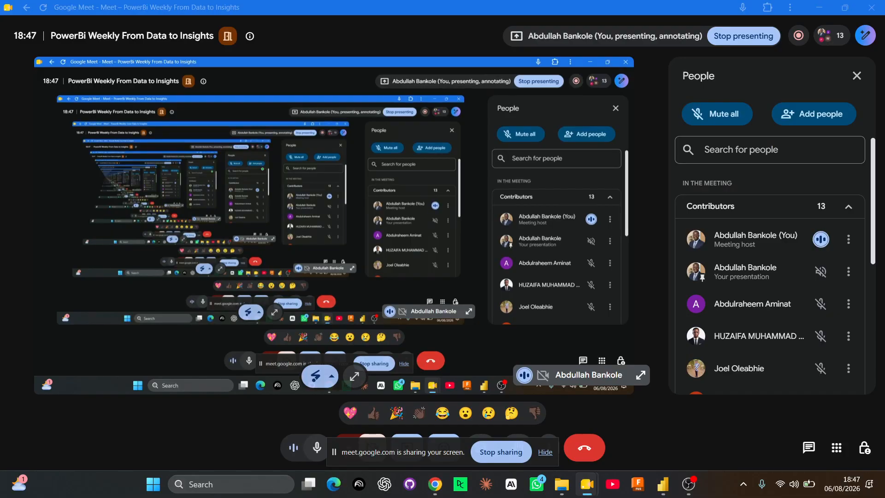
key("alt+Tab")
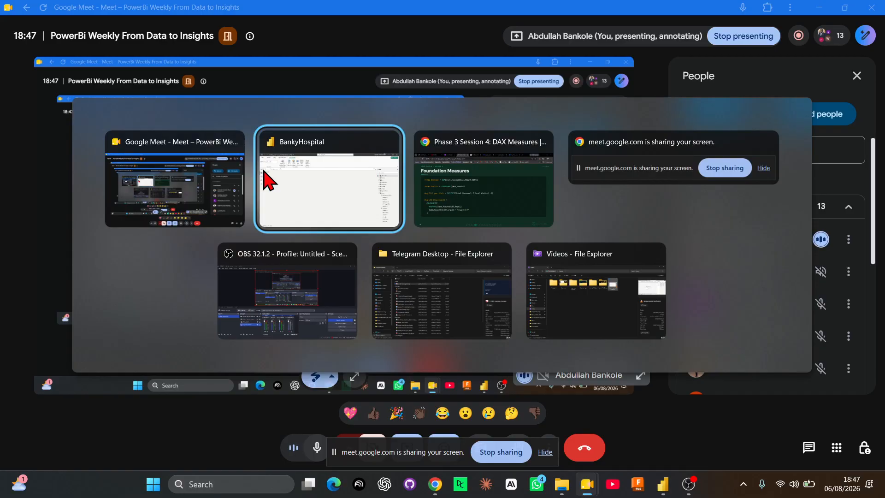
key("alt+Tab")
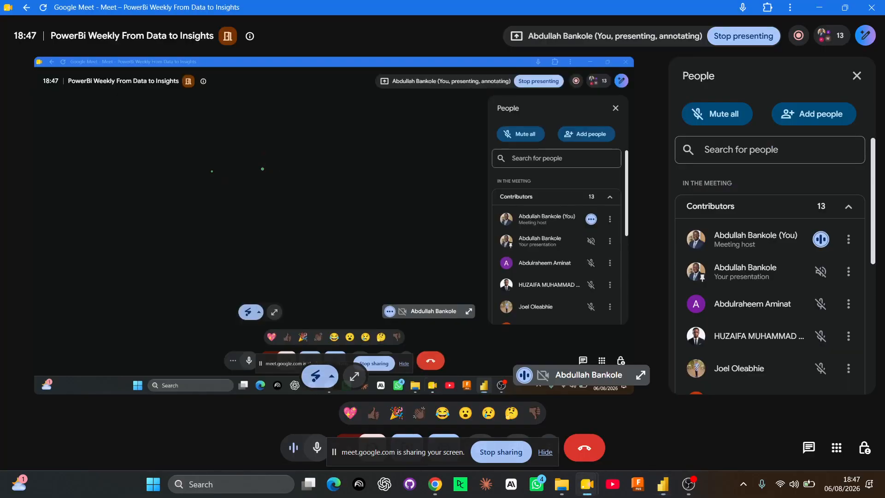
scroll(779, 283, "down", 3)
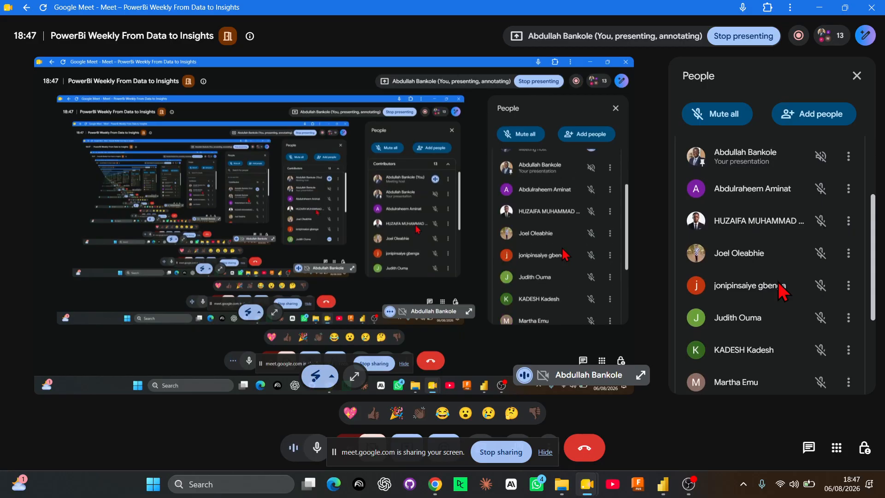
scroll(793, 295, "down", 2)
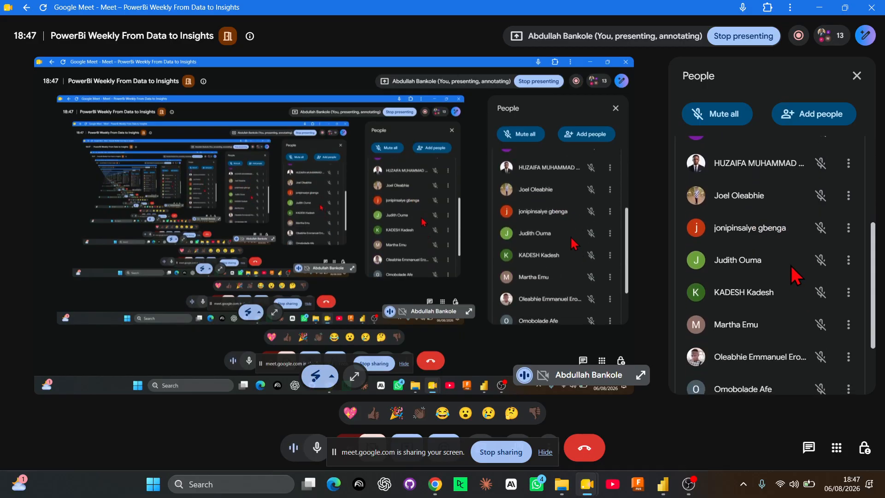
scroll(792, 277, "down", 2)
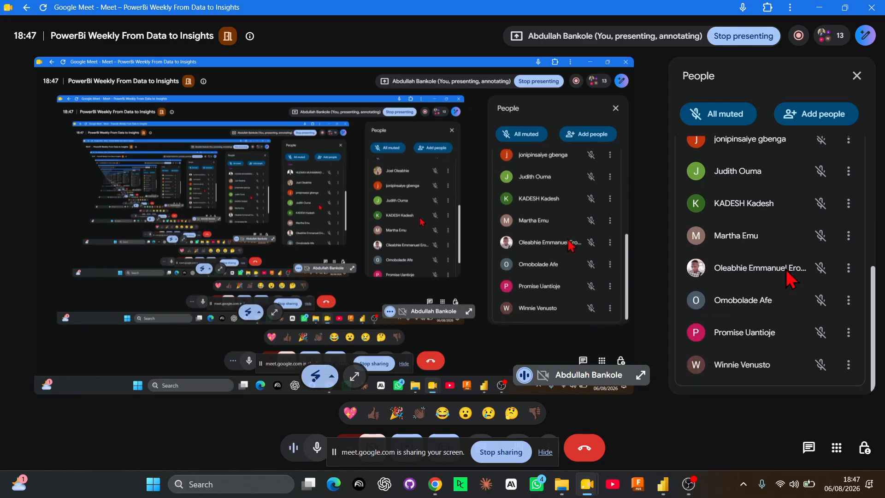
scroll(788, 288, "up", 7)
scroll(790, 289, "up", 2)
scroll(788, 288, "down", 6)
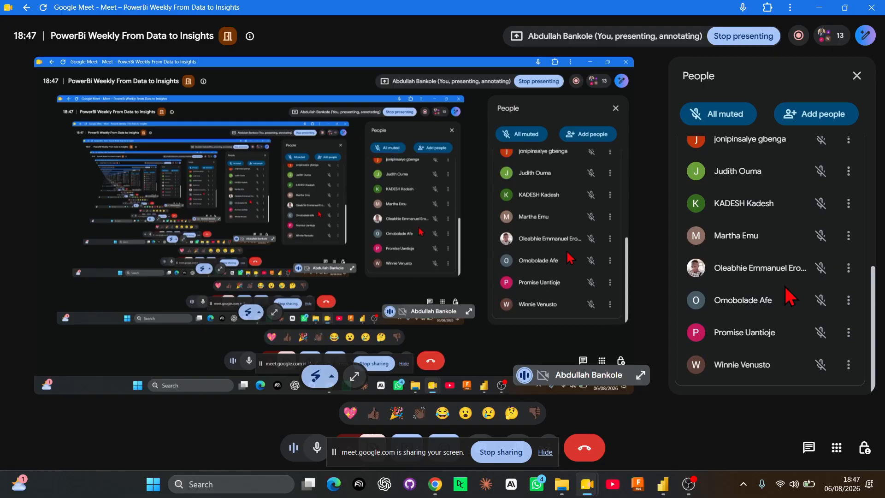
scroll(785, 288, "up", 5)
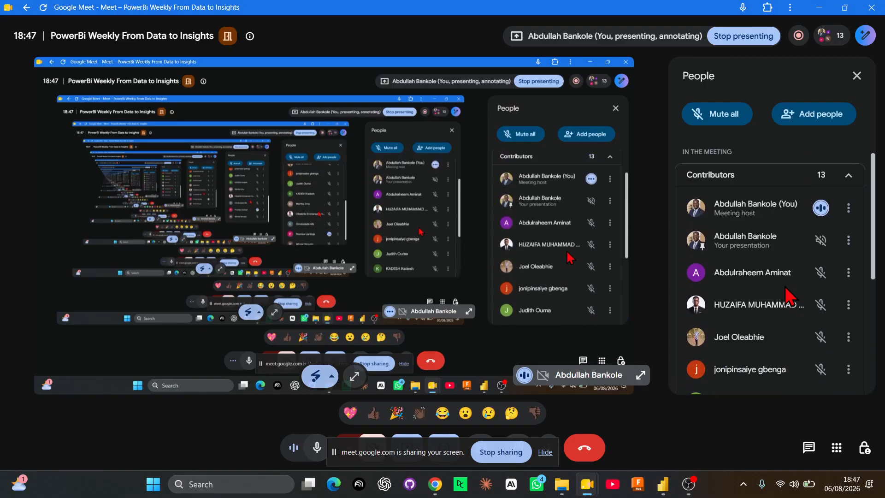
scroll(785, 326, "down", 5)
scroll(783, 318, "up", 4)
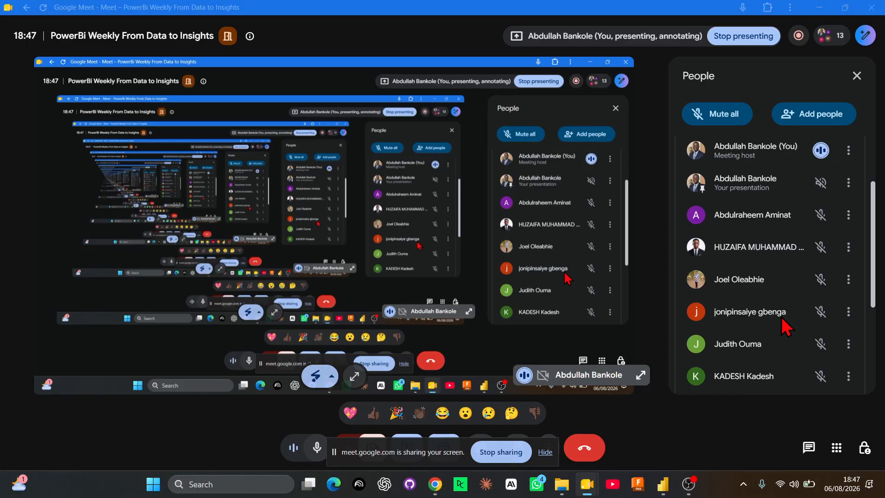
key("alt+Tab")
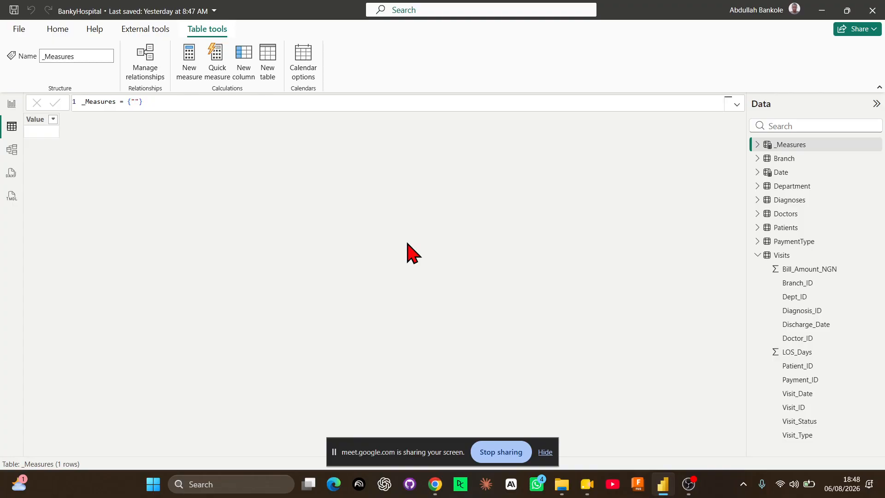
Check the Google Meet call again for participants speaking and return to the _Measures table in Power BI.
key("alt+Tab")
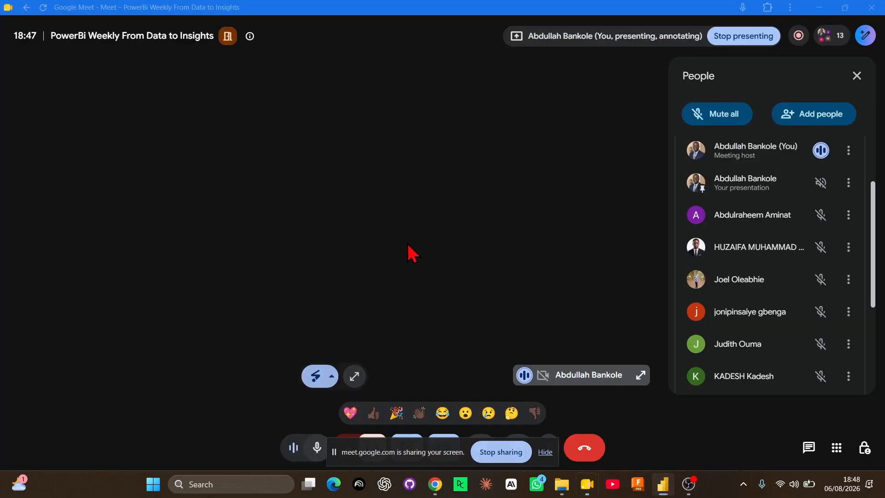
key("alt+Tab")
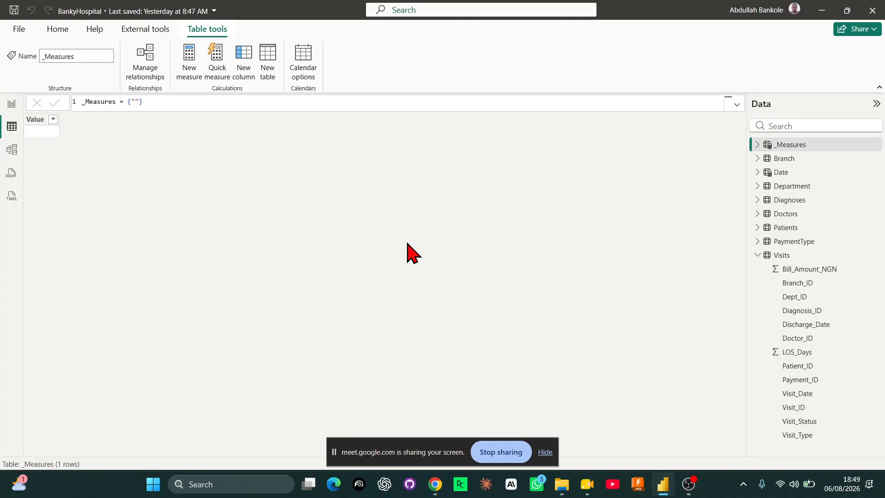
key("super+Tab")
key("super")
key("alt+Tab")
key("alt+Tab")
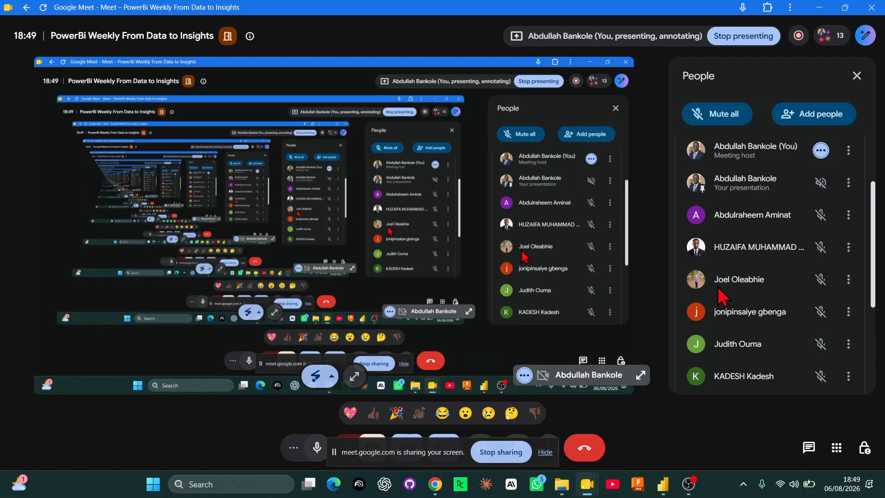
key("alt+Tab")
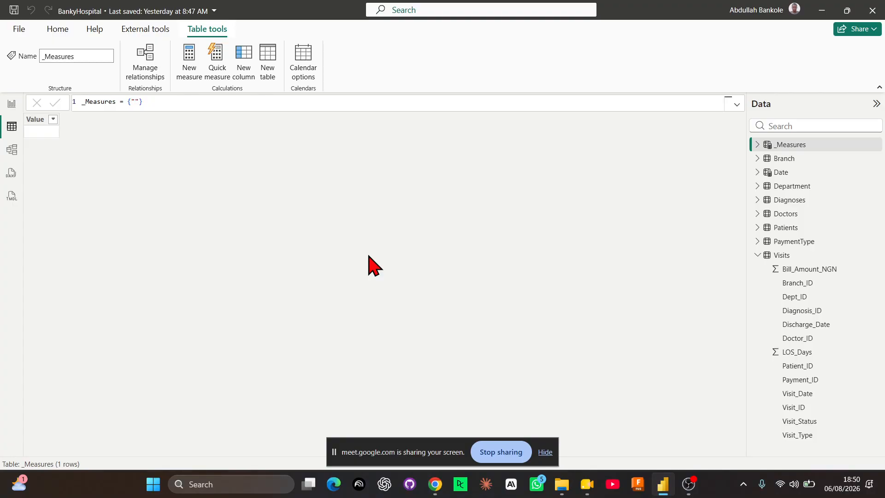
Show the Visits table's data and examine its rows across to the Bill_Amount_NGN and Visit_Status columns.
left_click(793, 257)
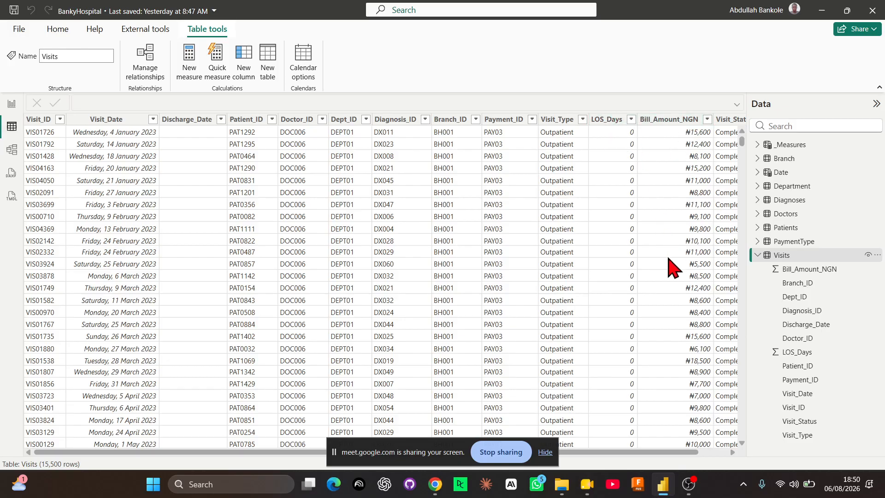
left_click(733, 453)
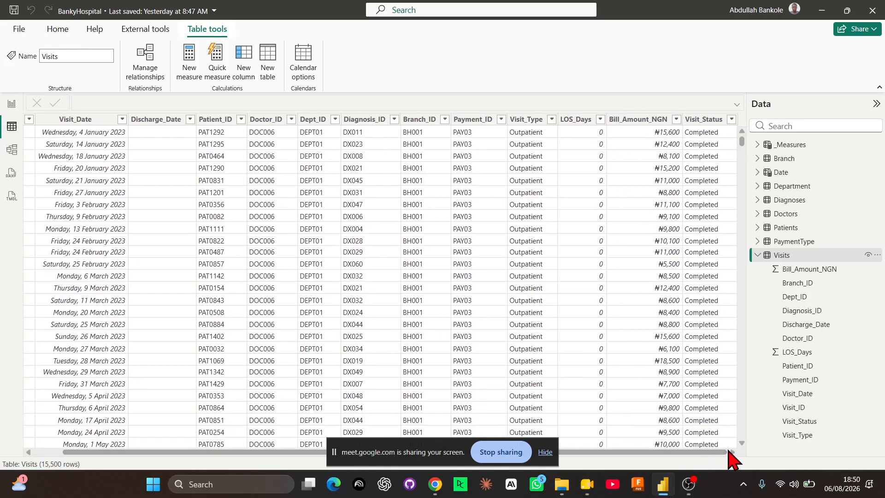
scroll(643, 304, "down", 20)
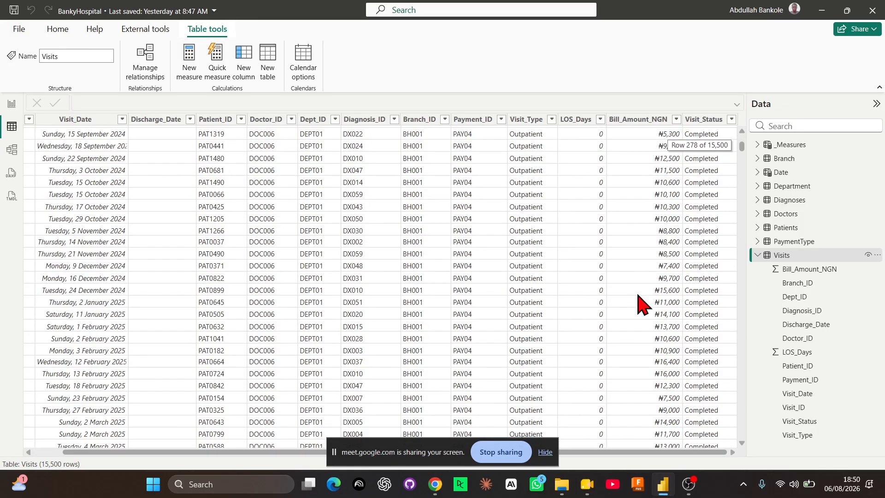
scroll(643, 304, "up", 20)
scroll(644, 304, "down", 7)
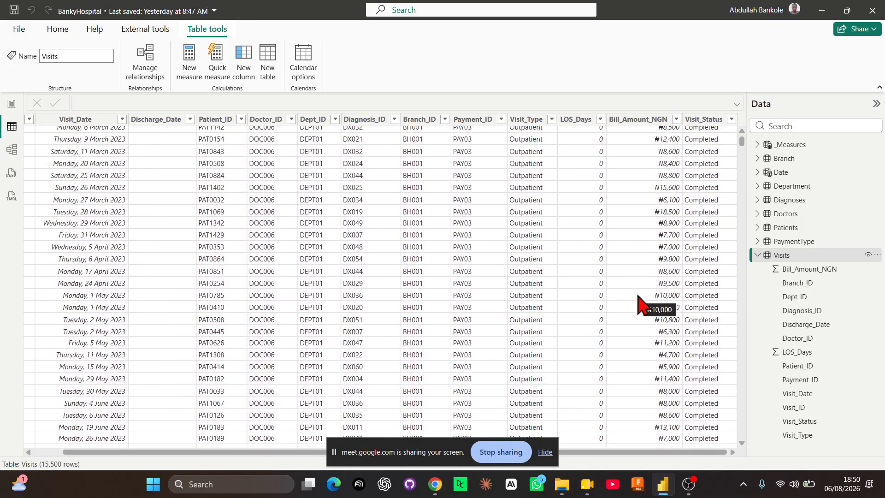
Examine more Visits rows and the Count of Visit_ID and Sum of Bill_Amount_NGN cards on Page 1, ending back on the Visits data.
scroll(644, 304, "up", 4)
scroll(643, 304, "down", 7)
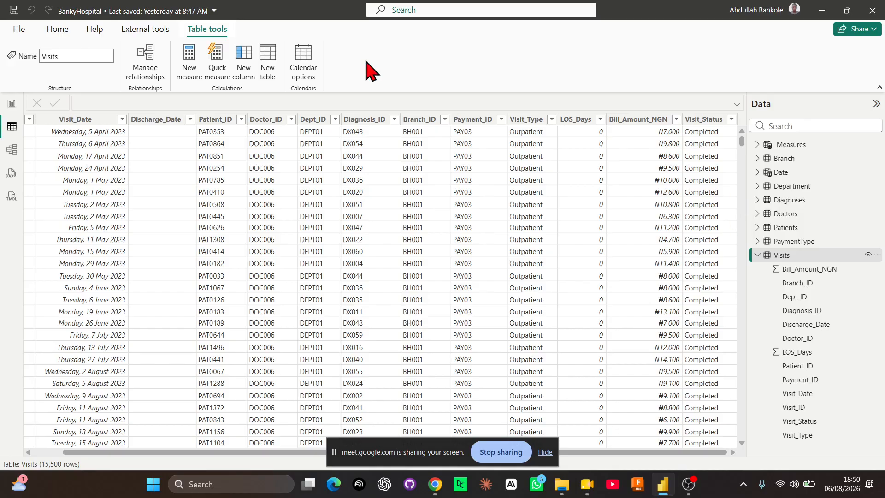
left_click(12, 104)
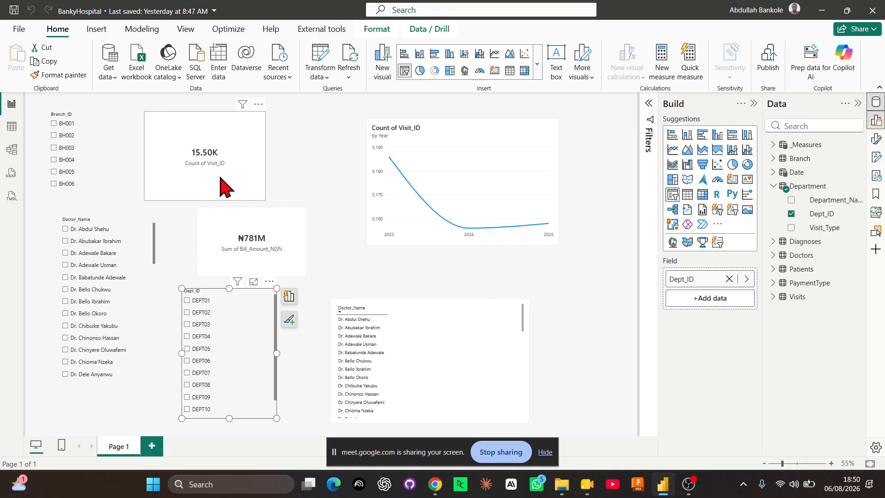
left_click(11, 126)
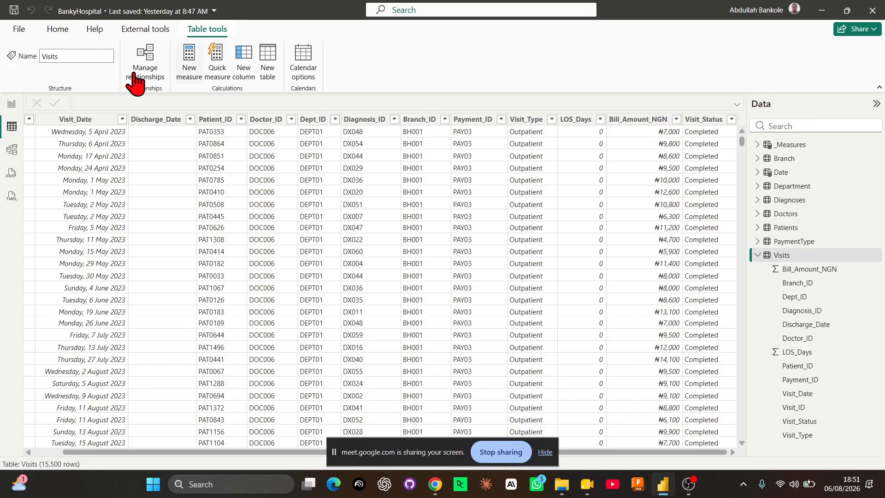
left_click(12, 104)
left_click(12, 127)
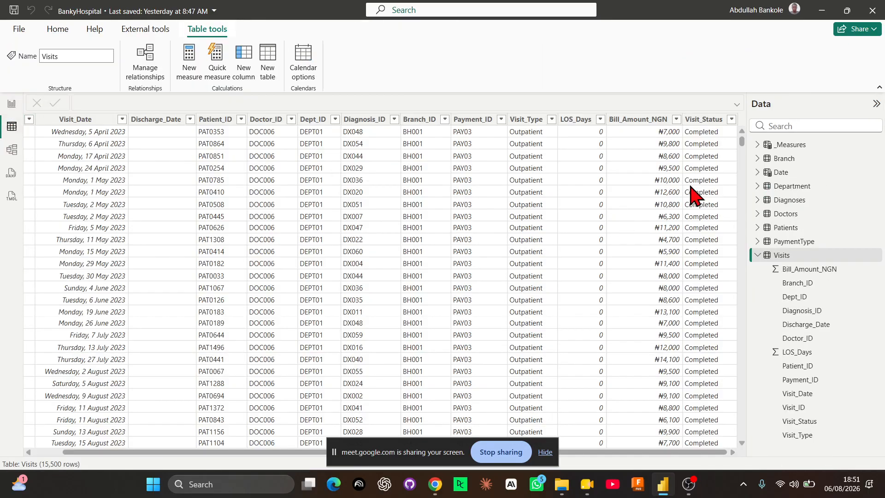
Create a measure in the _Measures table: Total_Revenue = SUM(Visits[Bill_Amount_NGN]).
left_click(802, 147)
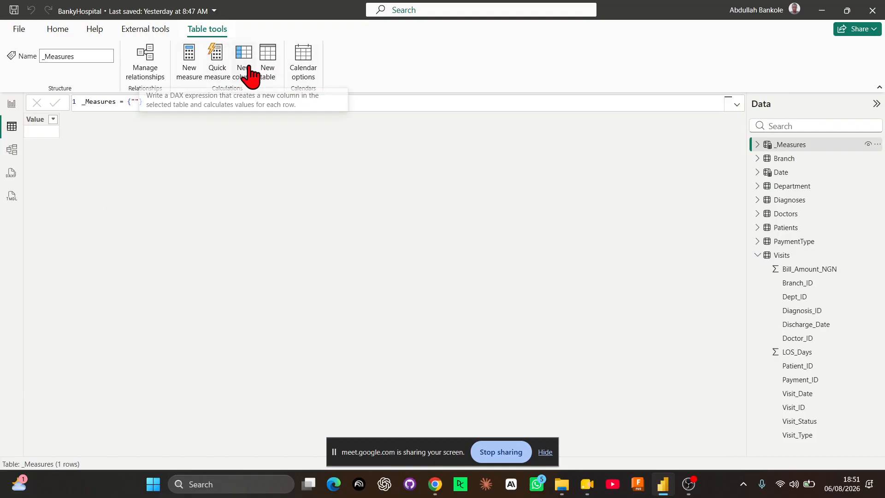
left_click(194, 71)
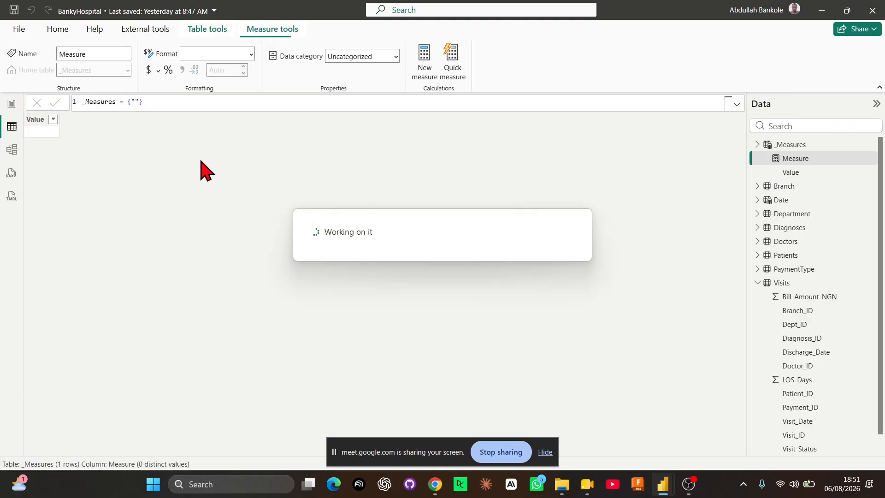
type("Total_R")
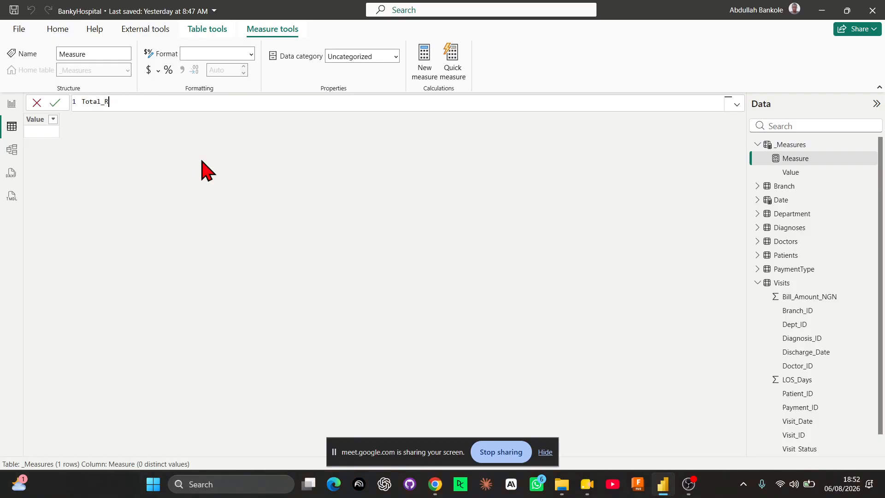
type("evenue = S")
type("um")
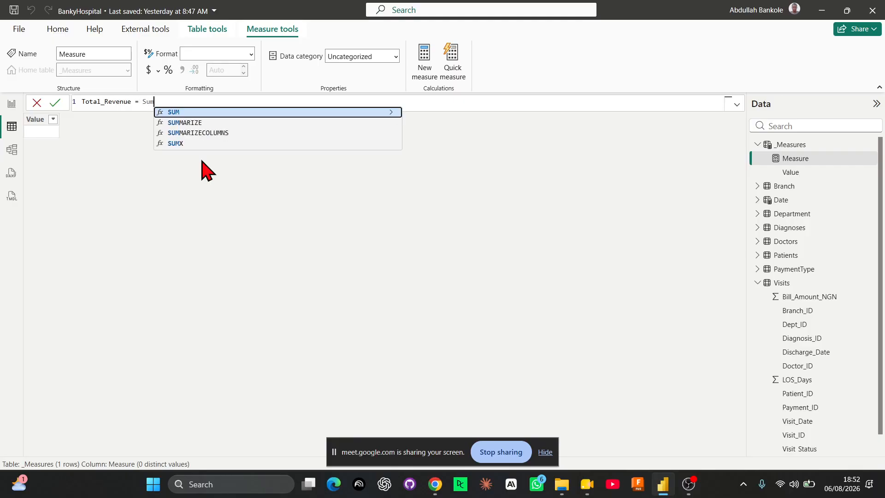
key("Tab")
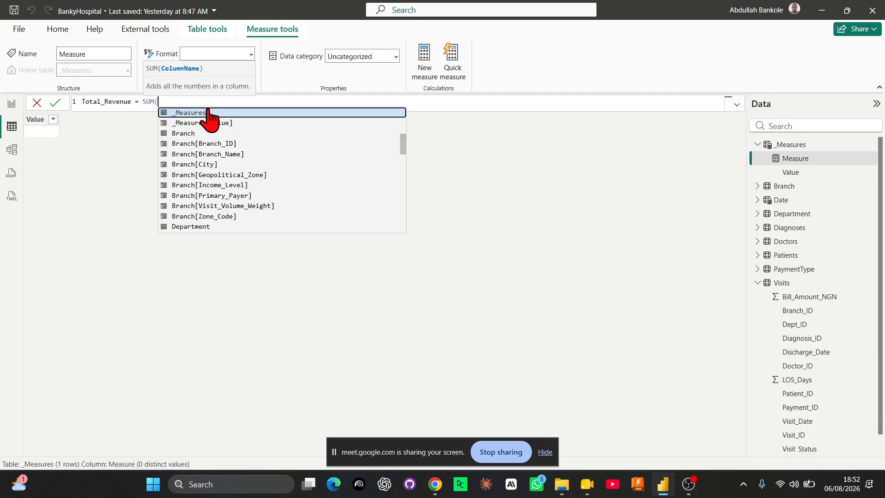
type("bi")
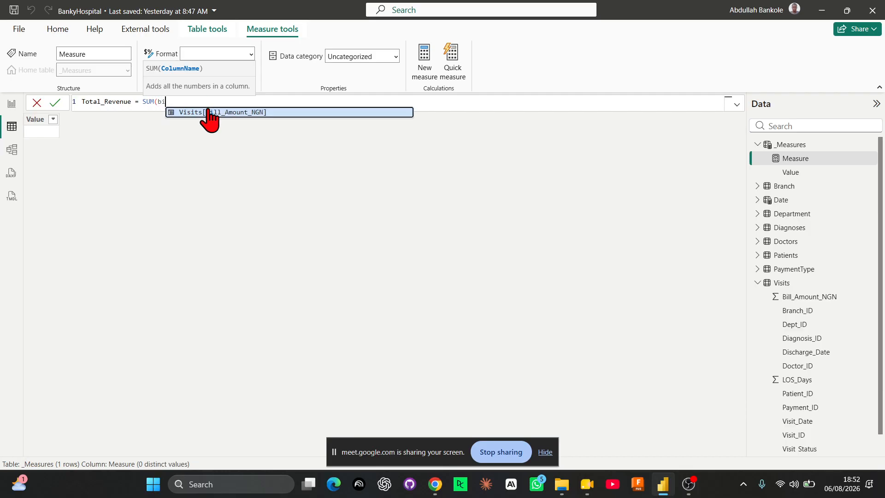
left_click(209, 113)
type(")")
key("Return")
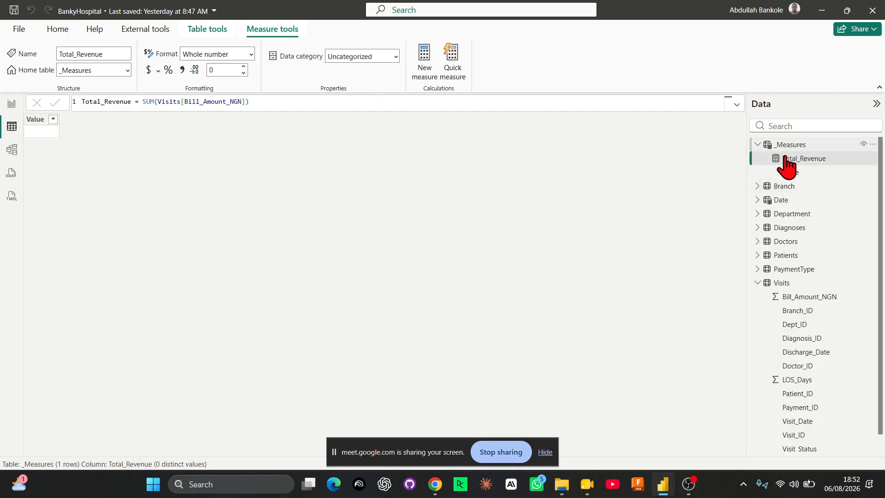
Add a Total_Revenue card to Page 1 and place it between the Count of Visit_ID card and the line chart.
left_click(9, 108)
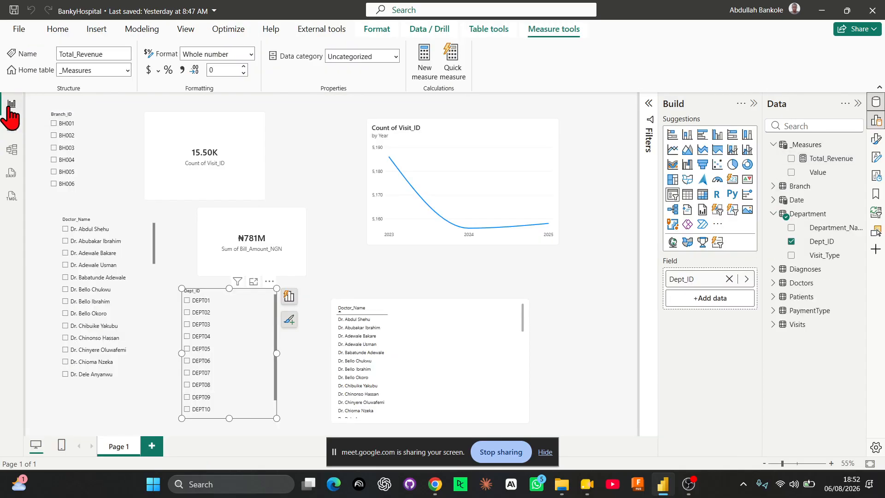
left_click(291, 185)
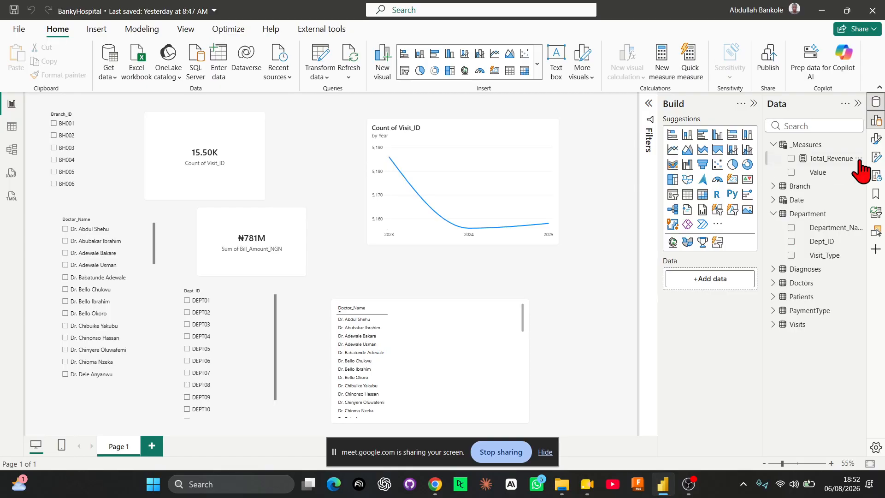
left_click(792, 159)
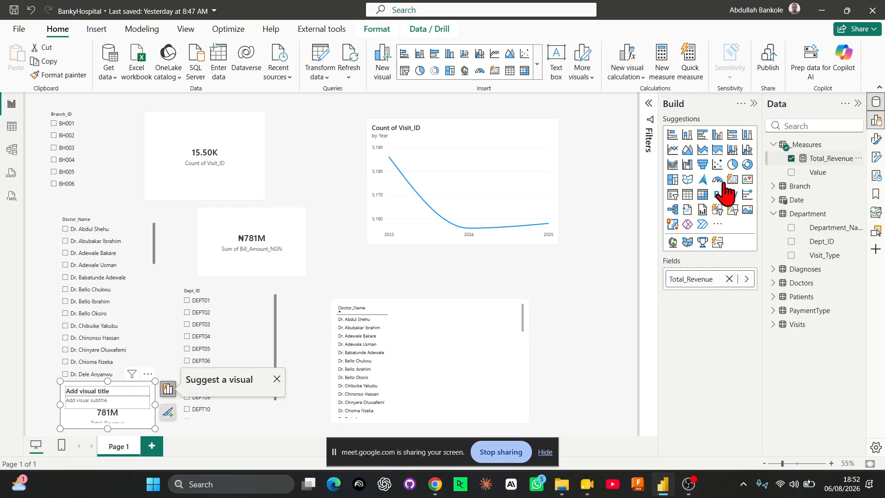
left_click_drag(116, 390, 328, 143)
left_click_drag(319, 182, 322, 200)
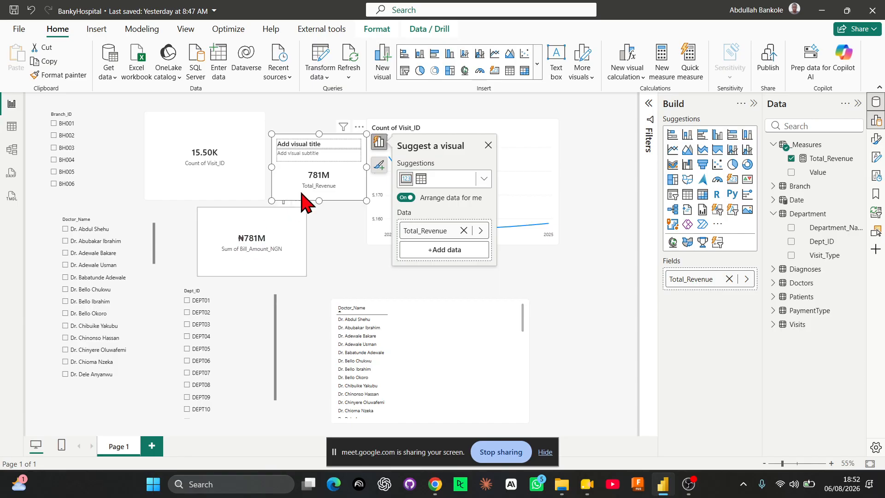
Format the Total_Revenue measure as ₦ Yoruba (Nigeria) currency and nudge its card up slightly beside the Count of Visit_ID card.
left_click(830, 160)
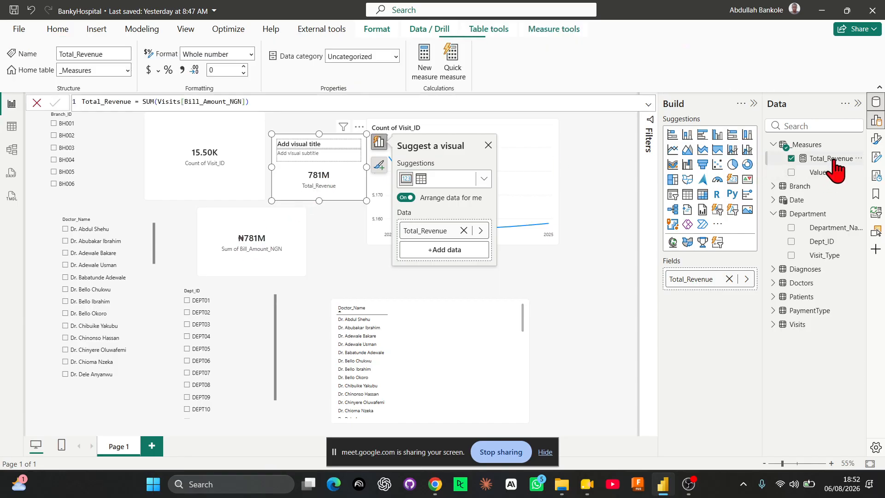
left_click(159, 70)
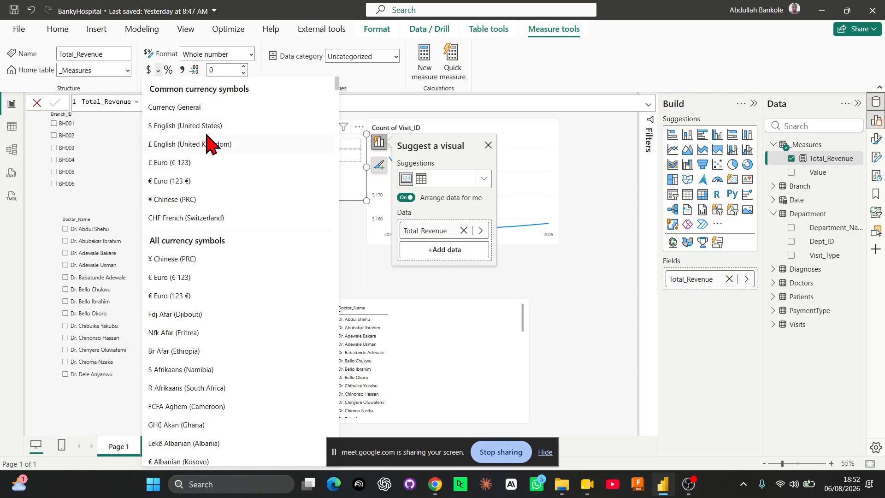
scroll(220, 217, "down", 15)
scroll(220, 216, "down", 20)
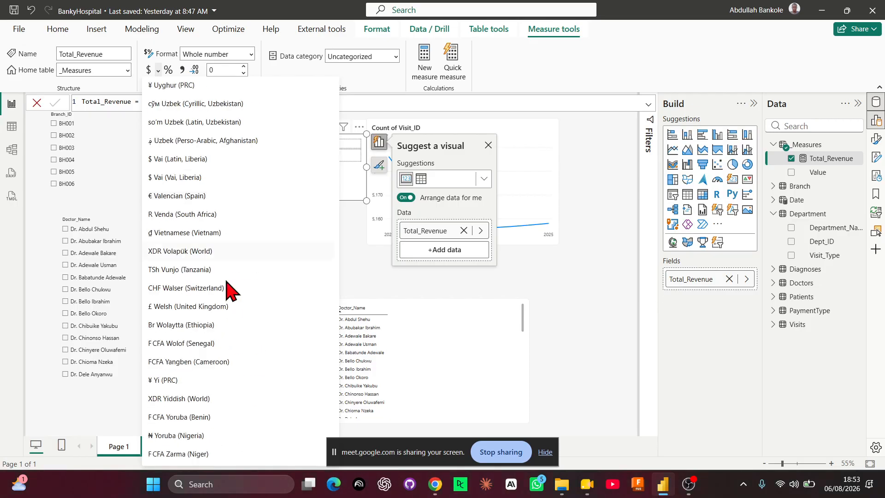
left_click(201, 437)
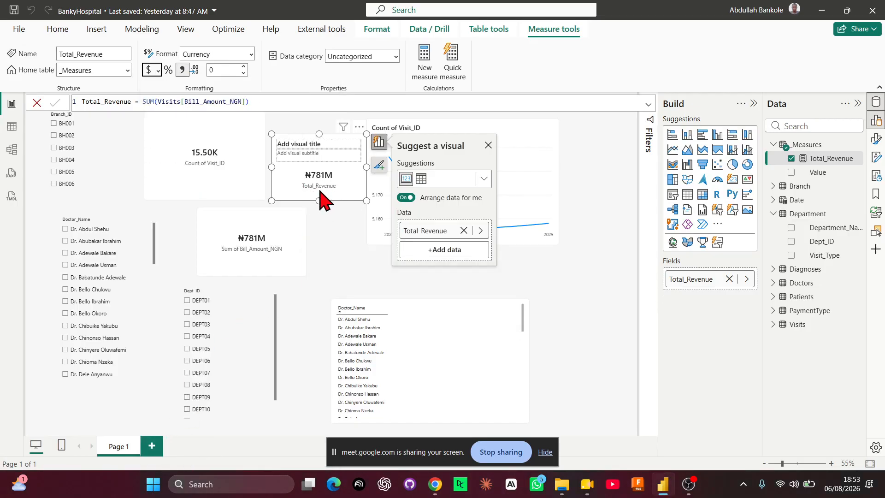
mouse_move(302, 184)
left_mouse_down()
mouse_move(292, 178)
mouse_move(302, 173)
left_mouse_up()
left_click(340, 257)
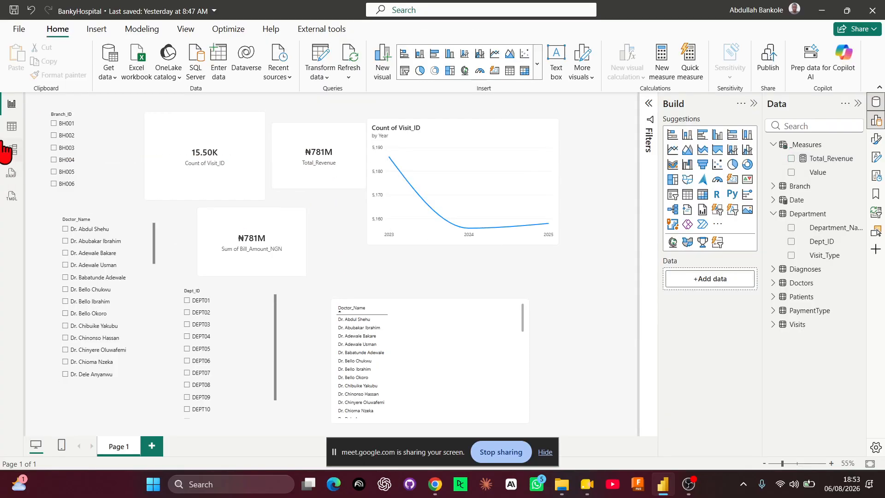
Start a new measure in the _Measures table and name it Total_Visits.
left_click(12, 129)
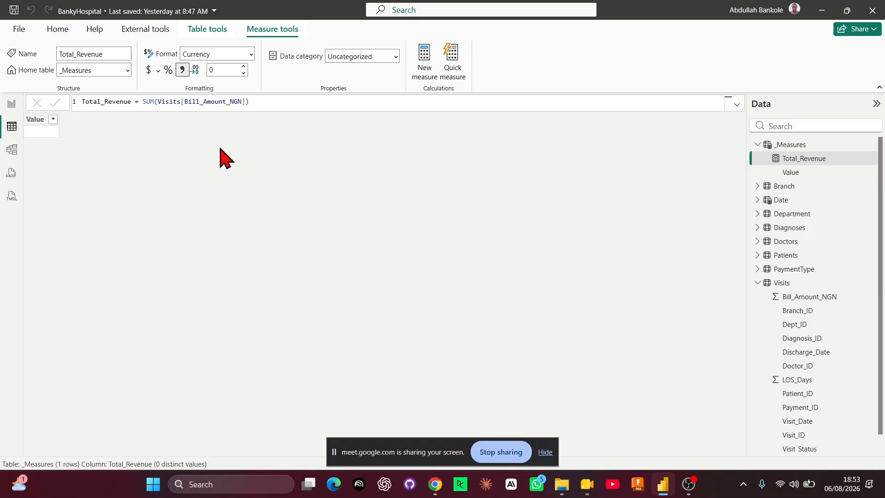
left_click(422, 64)
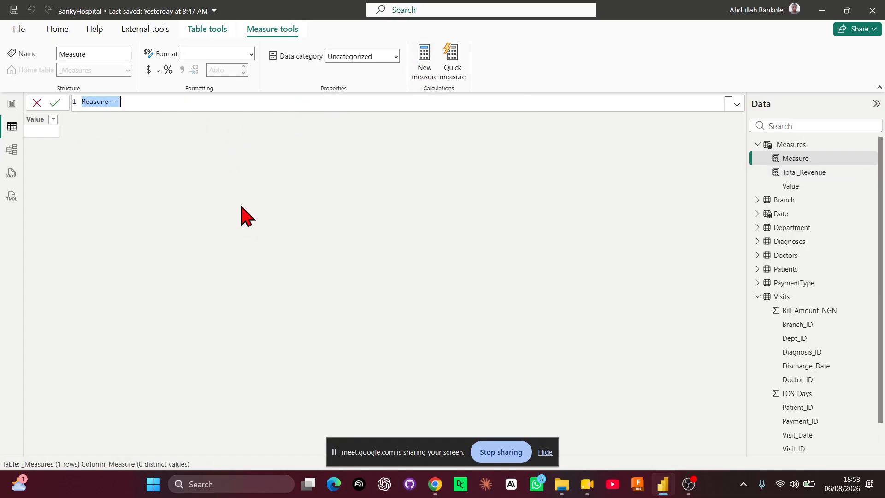
type("Av")
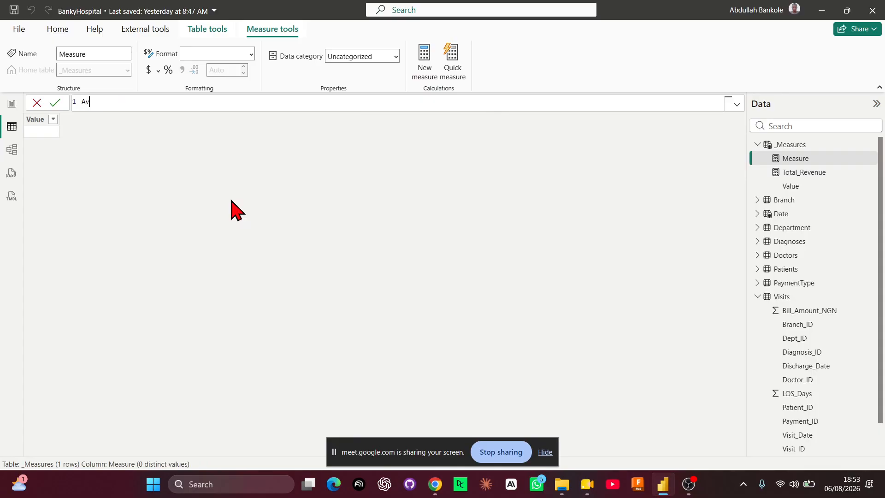
type("g_Revenue =")
left_click_drag(155, 102, 55, 99)
type("Total_Visits =")
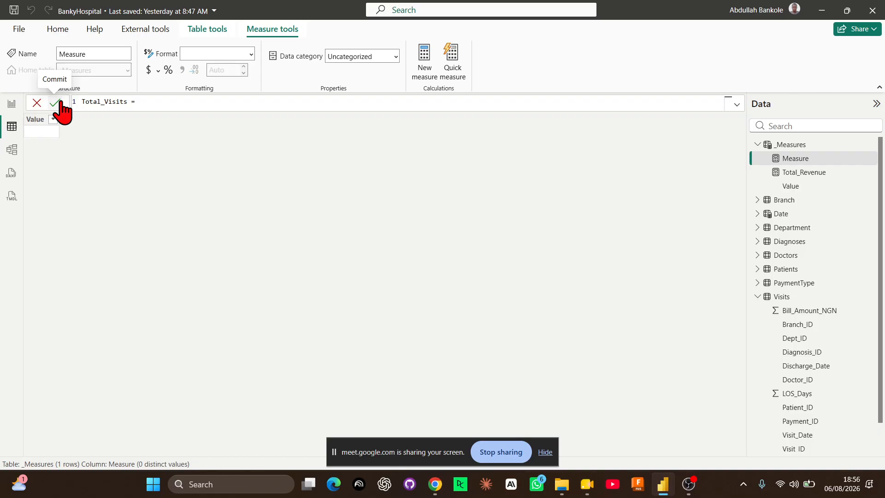
Define the Total_Visits measure as COUNTROWS(Visits) and commit the formula.
type("countr")
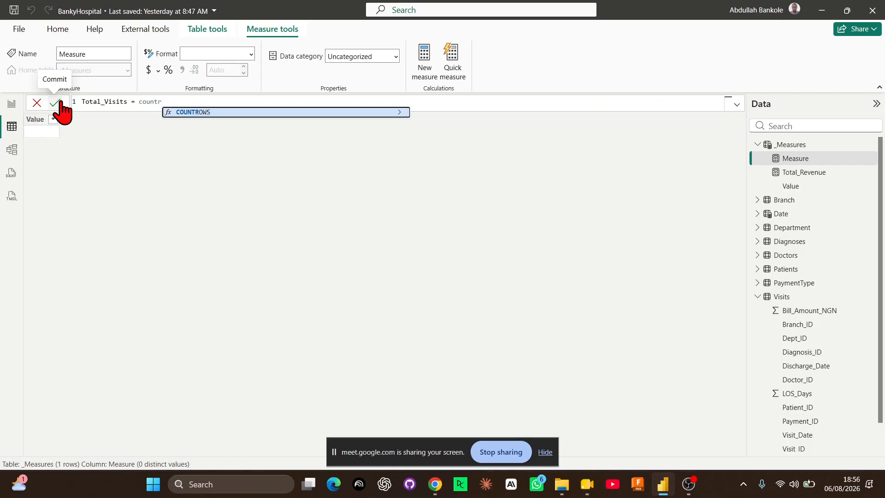
key("Tab")
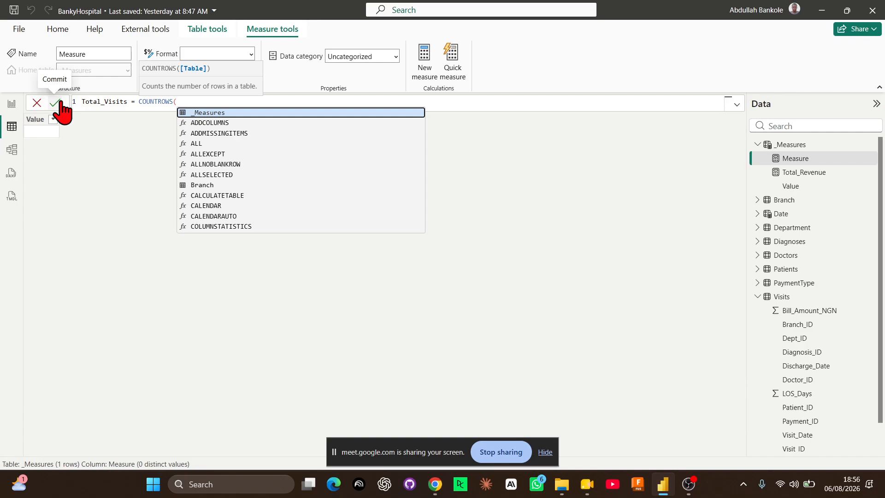
type("vi")
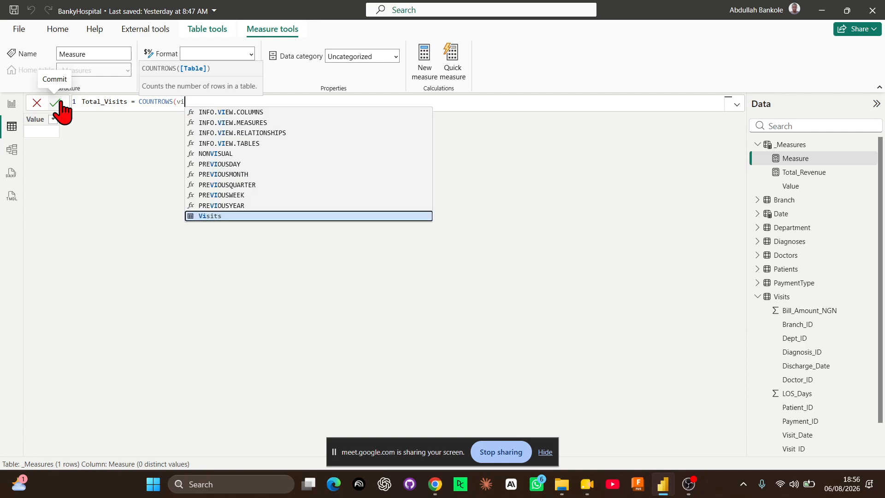
type("si")
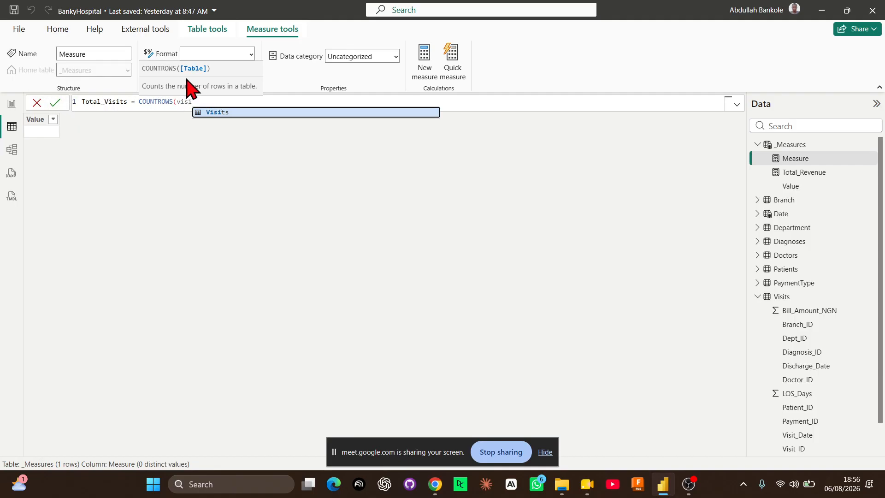
left_click(226, 115)
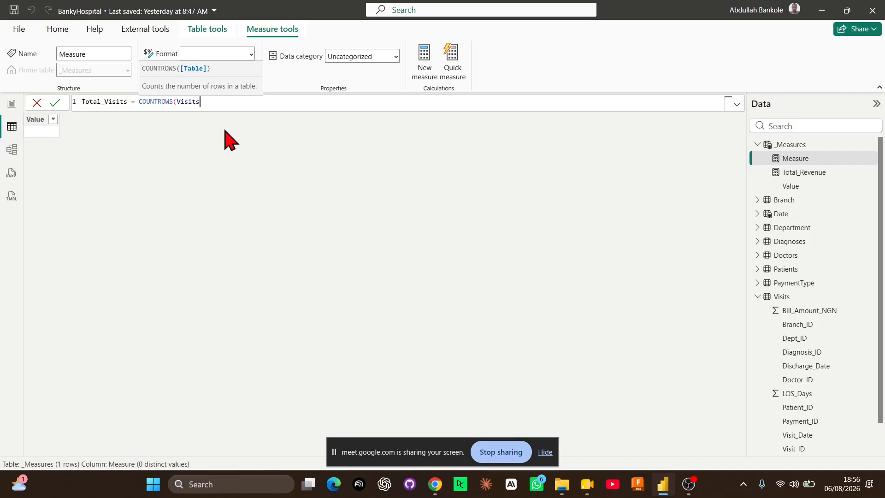
type(")")
key("Return")
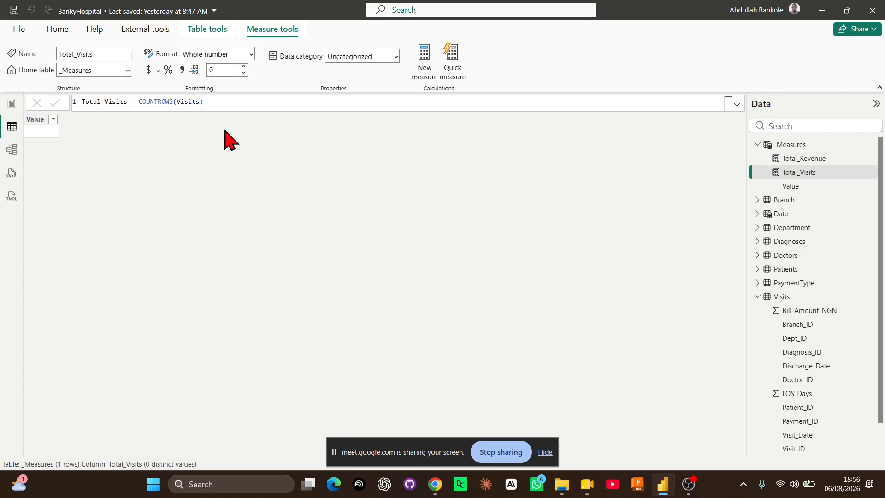
On Page 1, shift the Sum of Bill_Amount_NGN card left and add a Total_Visits card below the Total_Revenue card.
left_click(12, 103)
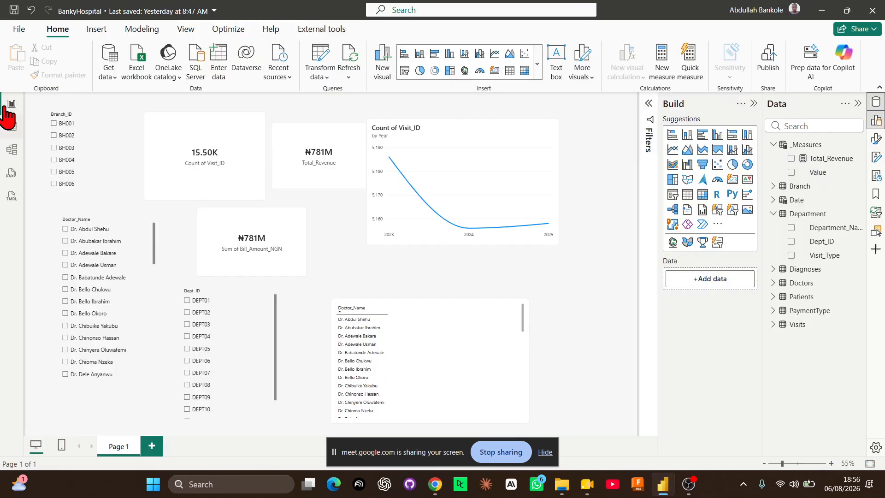
left_click_drag(233, 228, 186, 226)
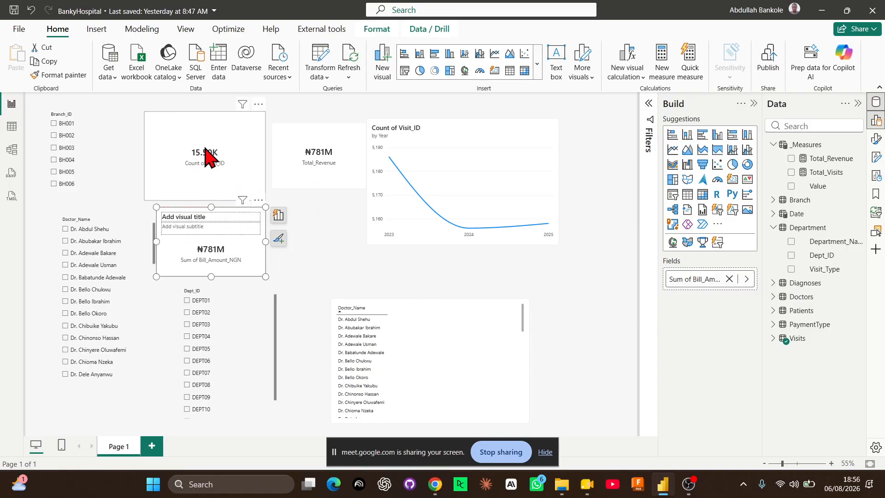
left_click(322, 243)
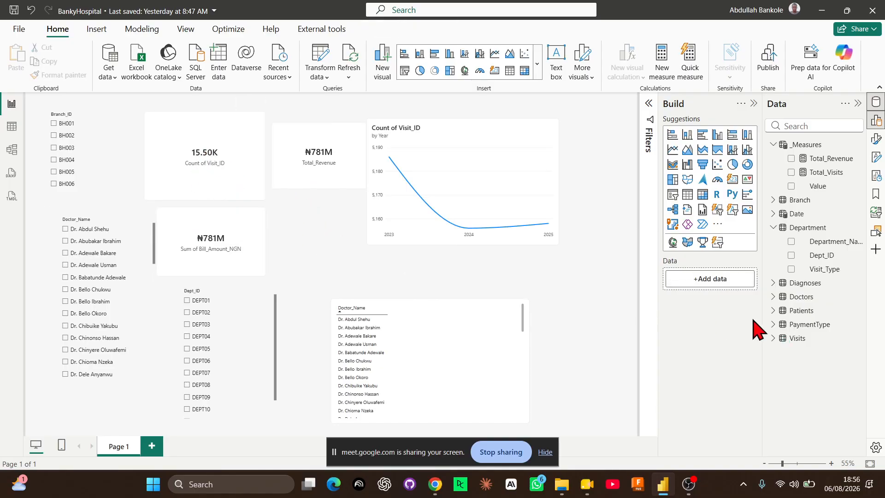
left_click(791, 171)
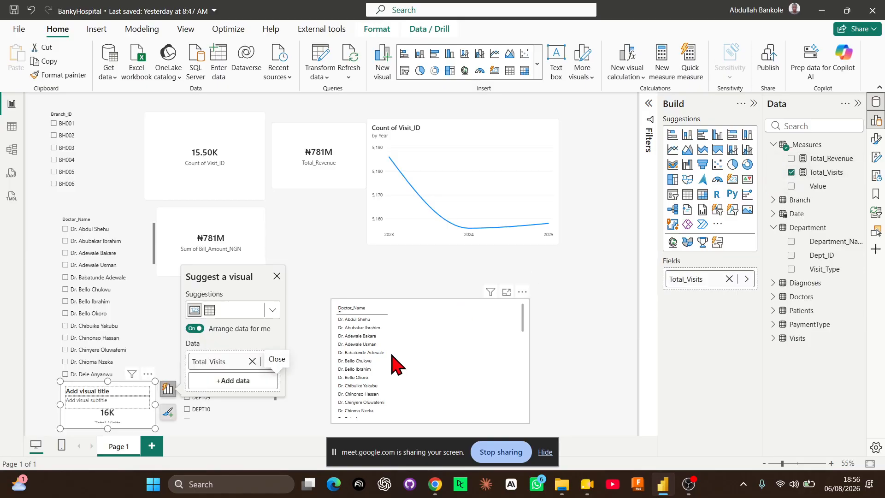
left_click_drag(75, 421, 303, 267)
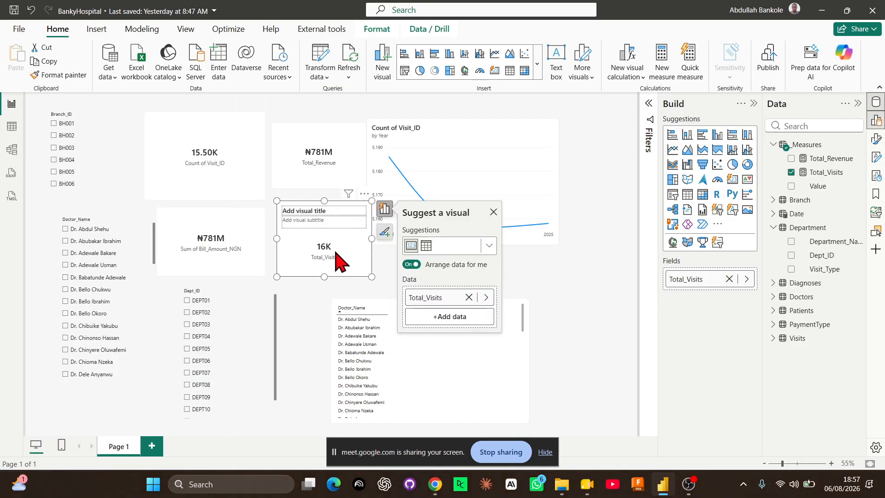
Set the Total_Visits measure to show 2 decimal places.
left_click(825, 172)
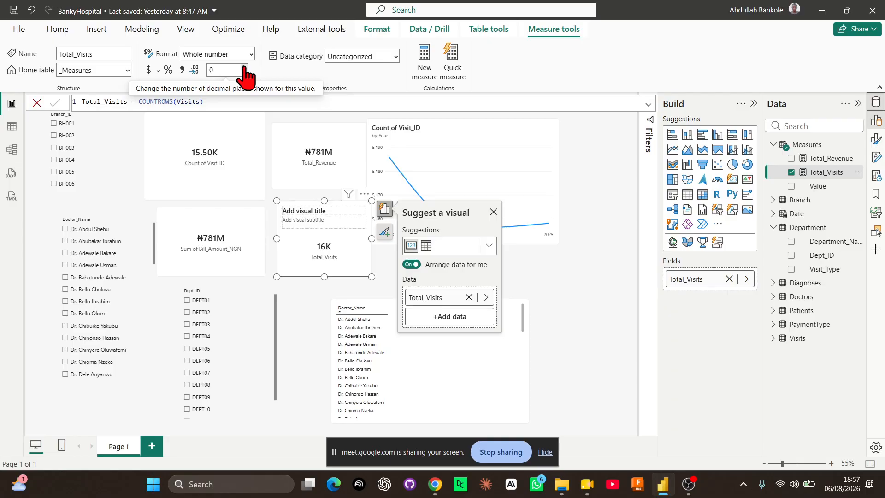
left_click(244, 67)
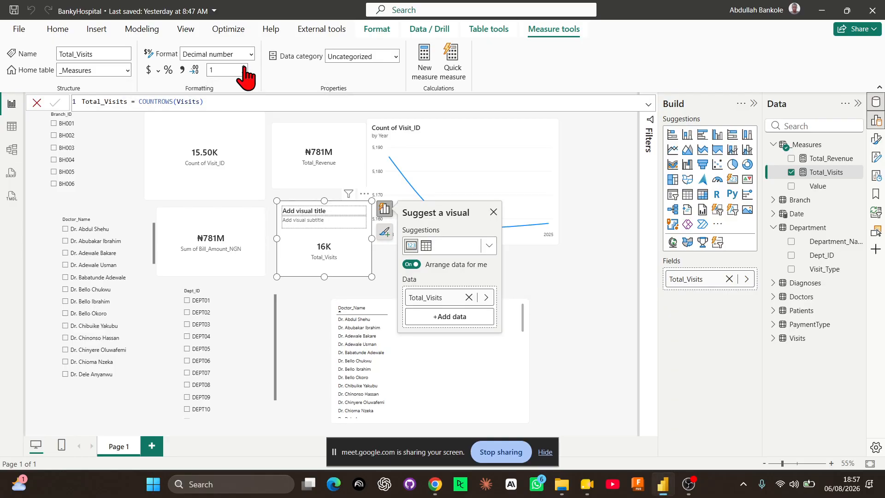
left_click(244, 68)
Set the Total_Revenue measure to 2 decimal places and deselect its card on the report page.
left_click(302, 154)
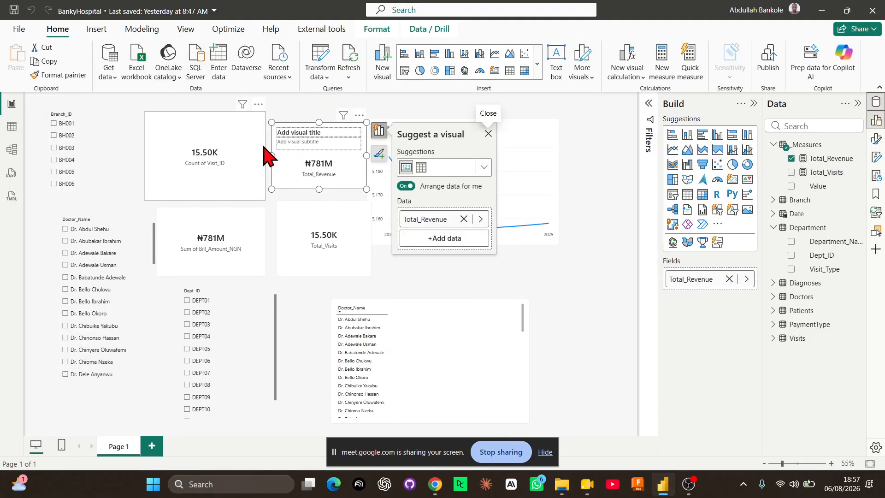
left_click(830, 162)
left_click(244, 67)
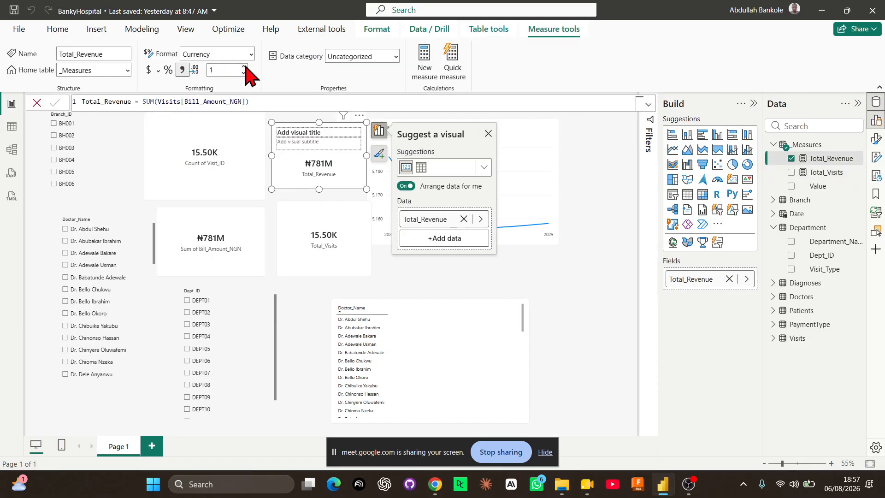
left_click(244, 67)
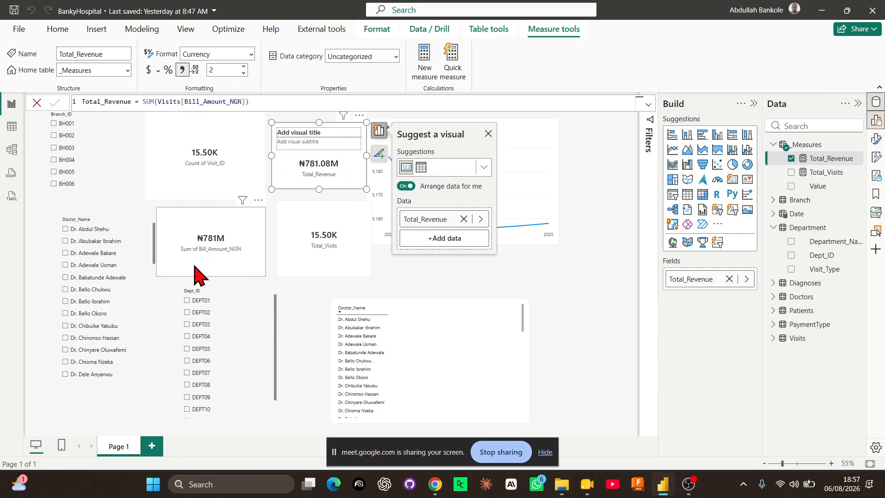
left_click(393, 269)
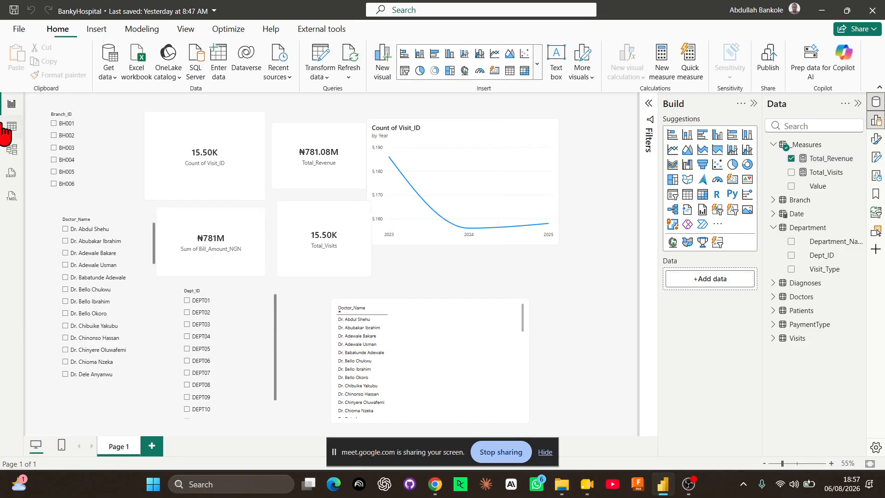
Open the table view, then check the Google Meet window and the Foundation Measures slide in Chrome before returning to Power BI.
left_click(12, 126)
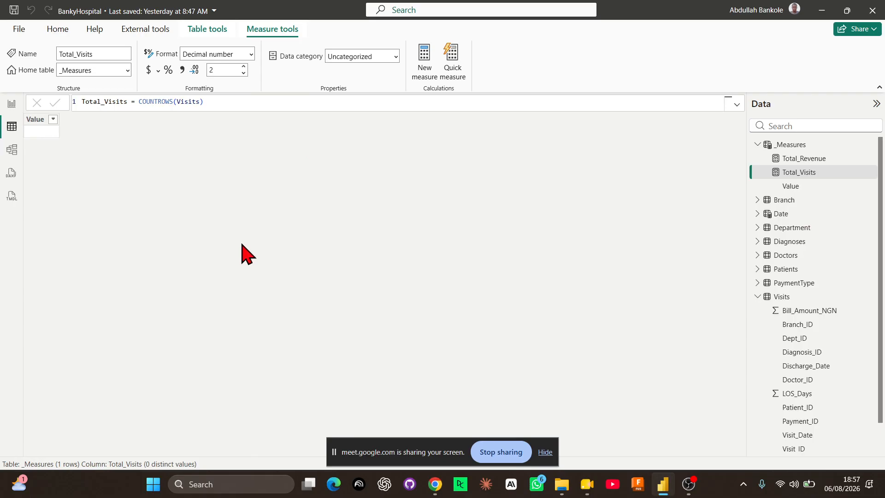
key("alt+Tab")
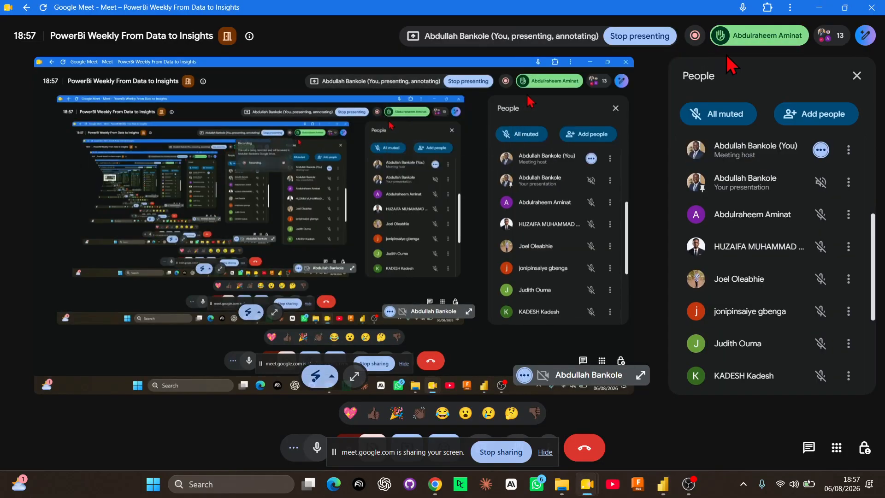
key("alt+Tab")
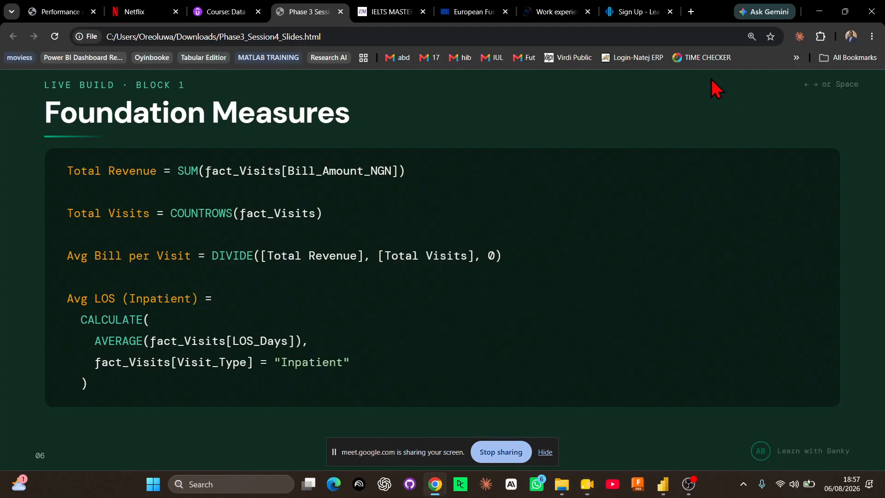
key("alt+Tab")
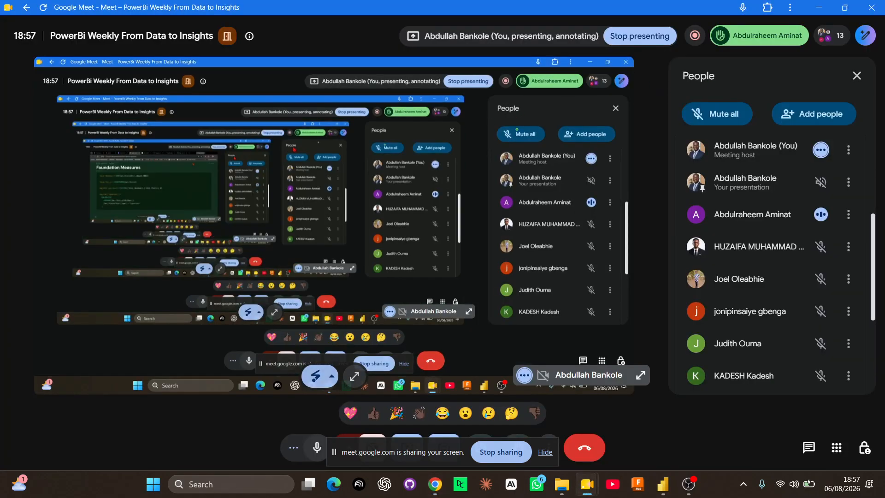
key("alt+Tab")
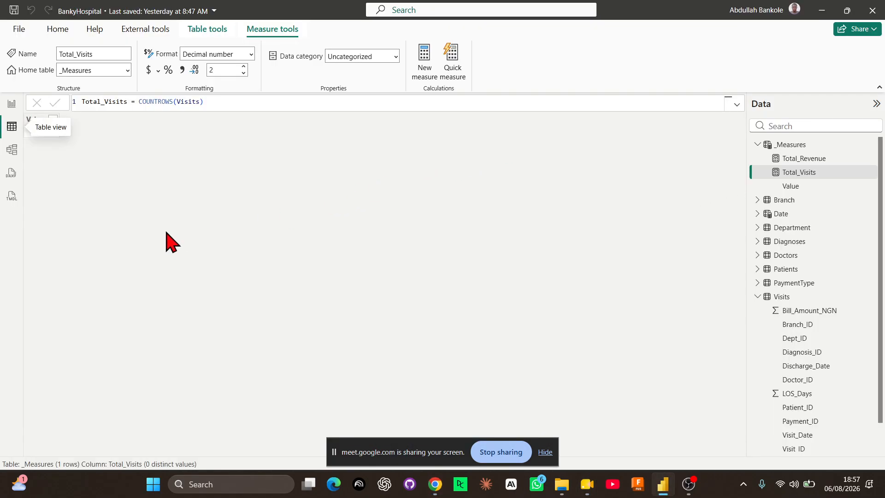
Review the Sum of Bill_Amount_NGN and Total_Visits cards on Page 1 along with the Total_Visits measure's formula and format.
left_click(12, 104)
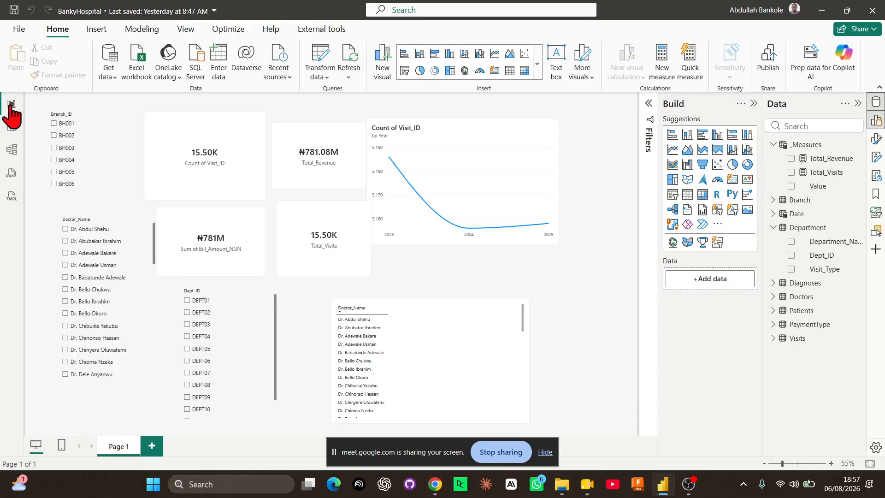
left_click(222, 227)
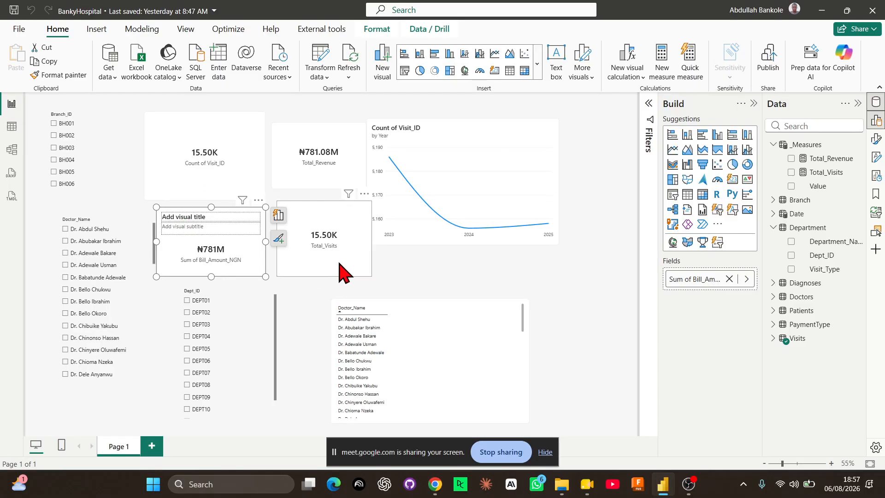
left_click(314, 249)
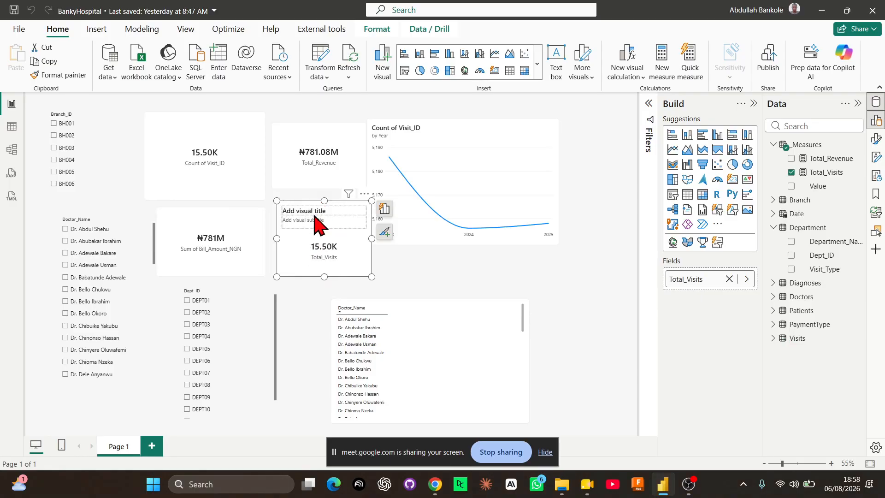
left_click(819, 173)
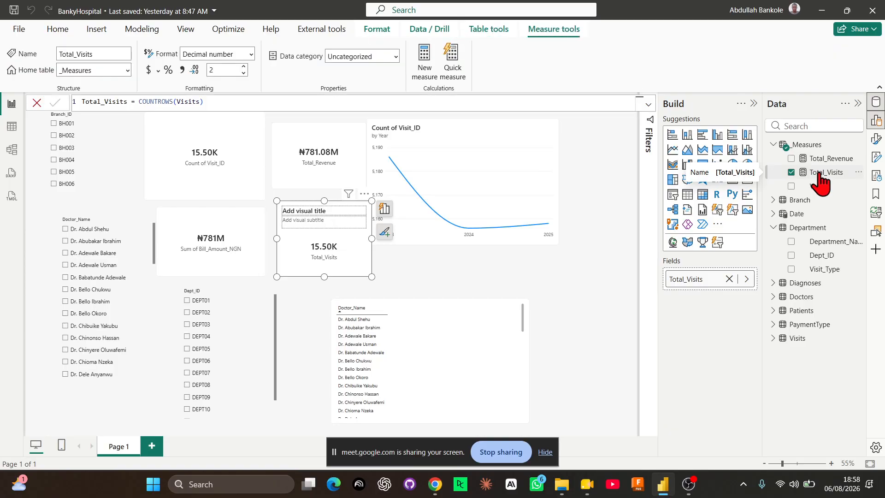
left_click(562, 281)
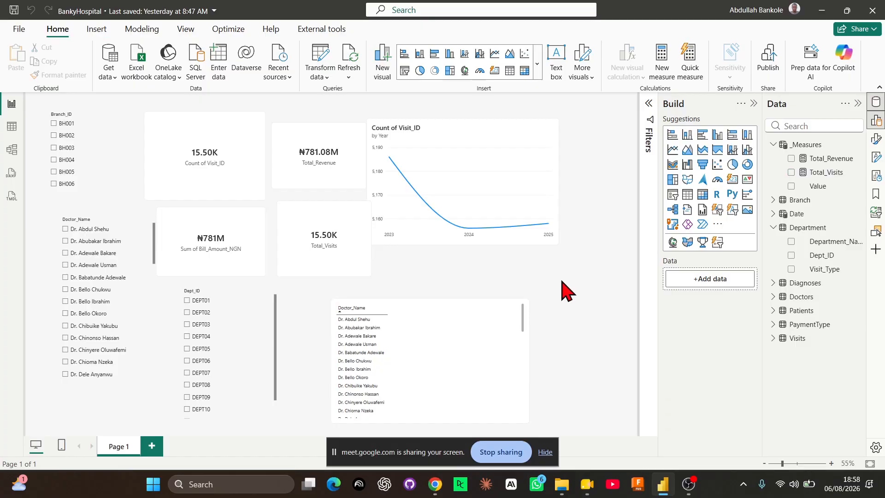
left_click(303, 230)
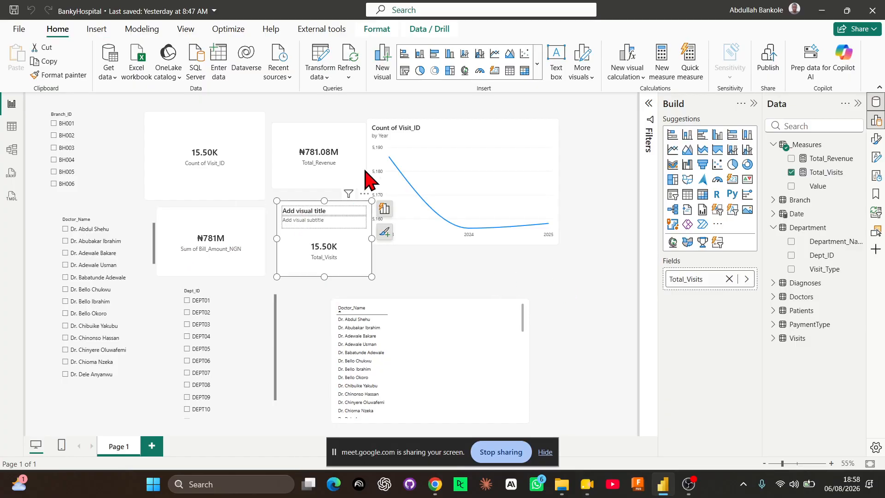
left_click(825, 173)
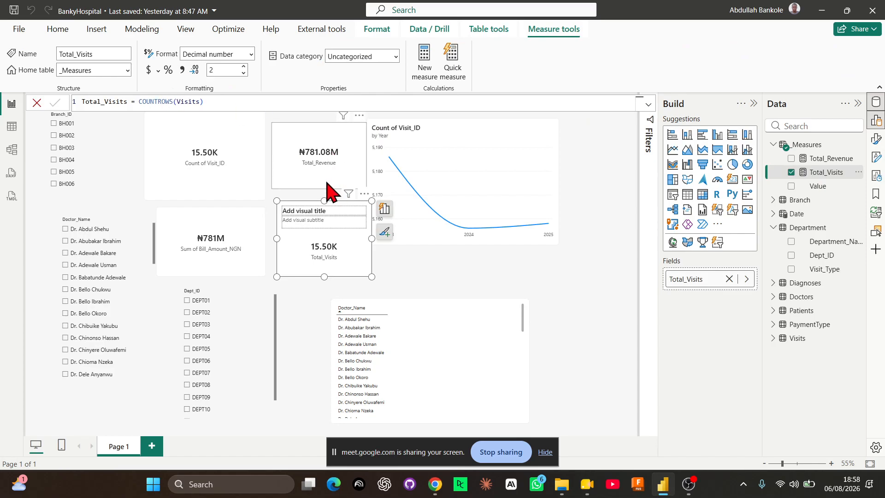
left_click(501, 277)
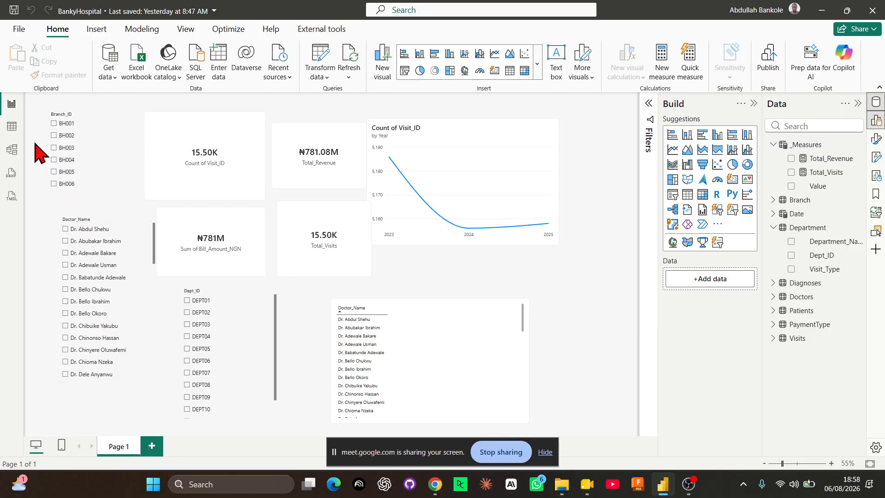
Start a new measure in the _Measures table from the table view and name it Avg_Bill_Per_Visit.
left_click(11, 126)
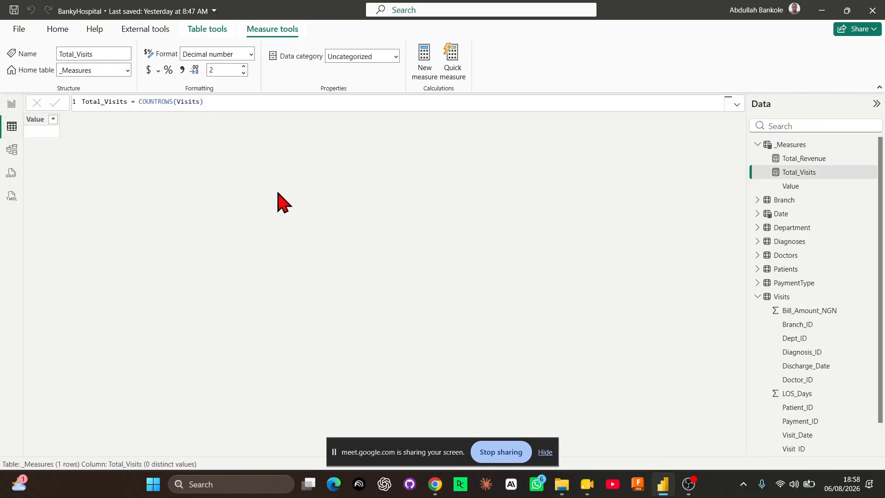
left_click(422, 64)
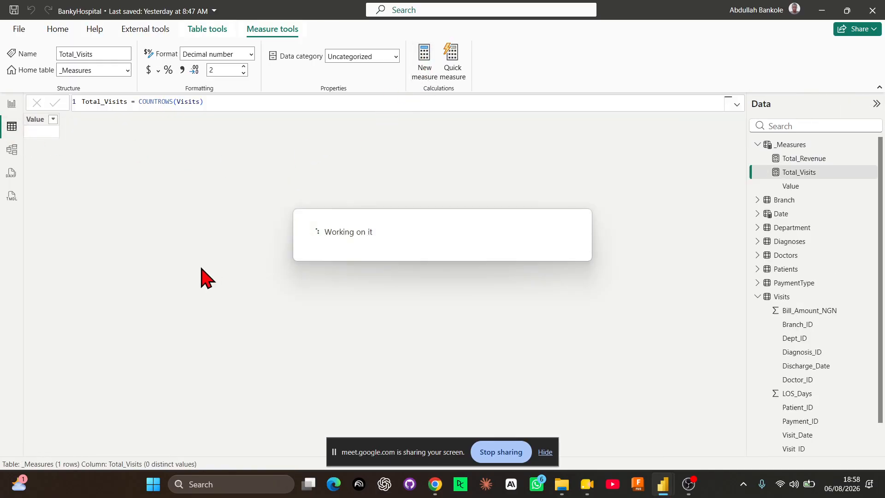
type("Ab")
type("vg")
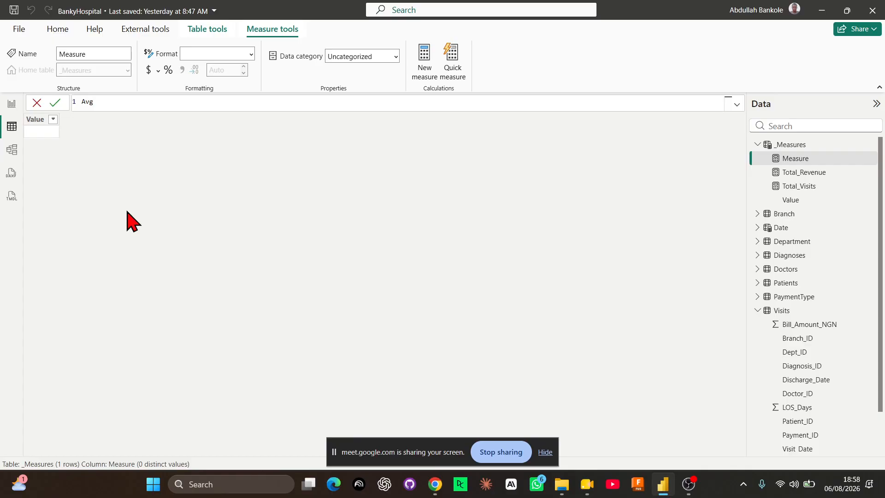
type("_Bill_Per_Visit")
key("BackSpace")
key("BackSpace")
Define Avg_Bill_Per_Visit as DIVIDE([Total_Revenue]/[Total_Visits],0) and commit the formula.
type("DIVIDE(")
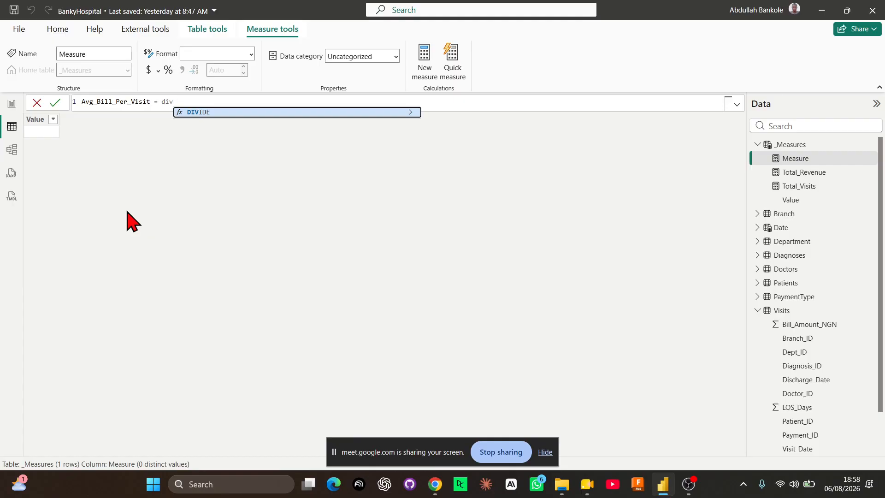
type("toal")
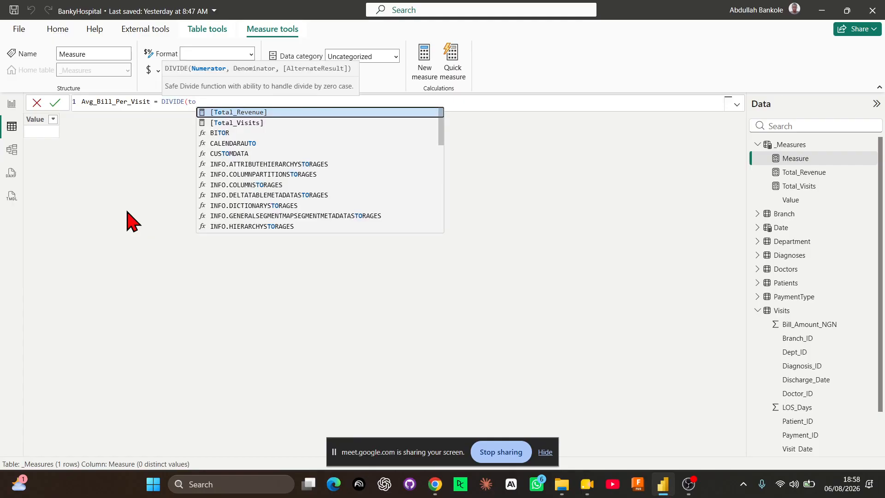
key("Tab")
type("/to")
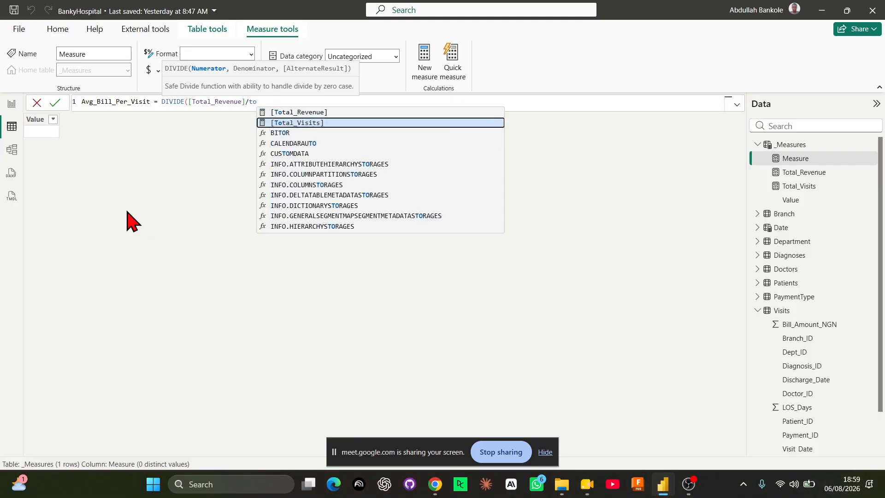
key("Tab")
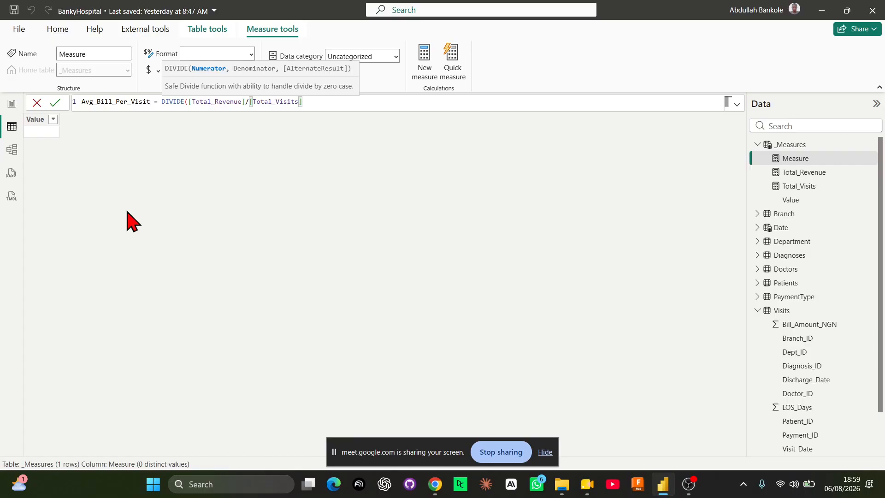
type(",")
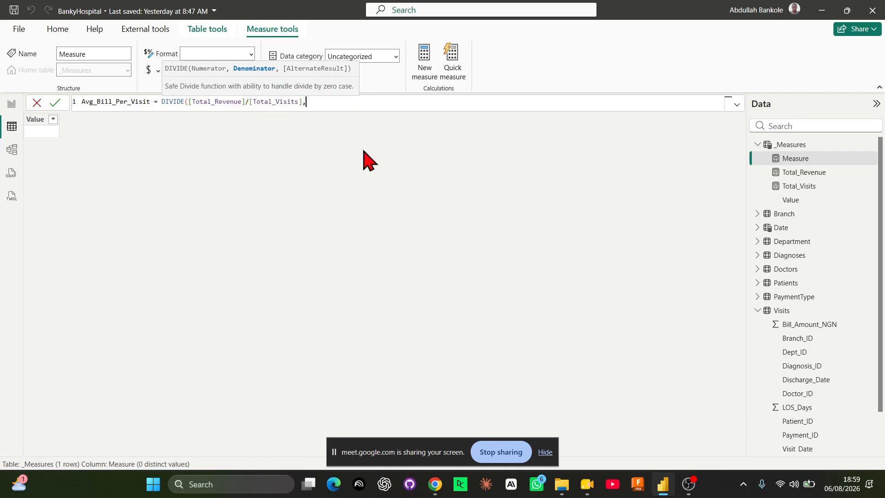
type("0)")
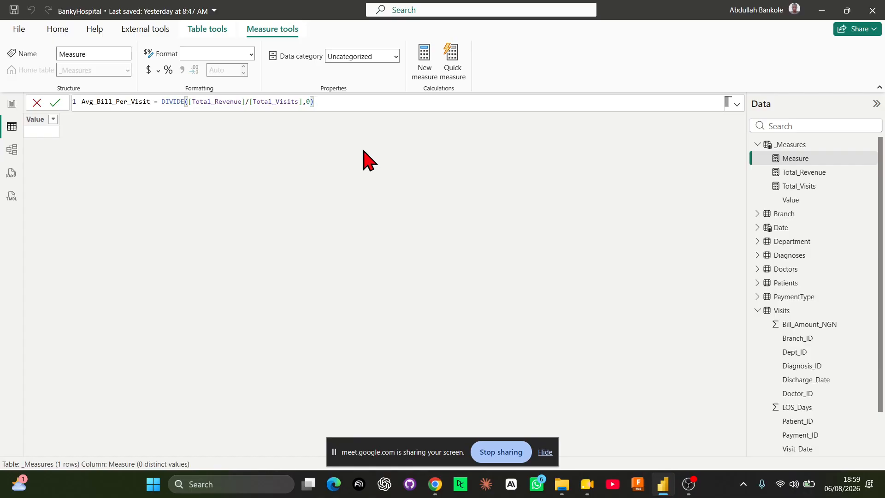
key("Return")
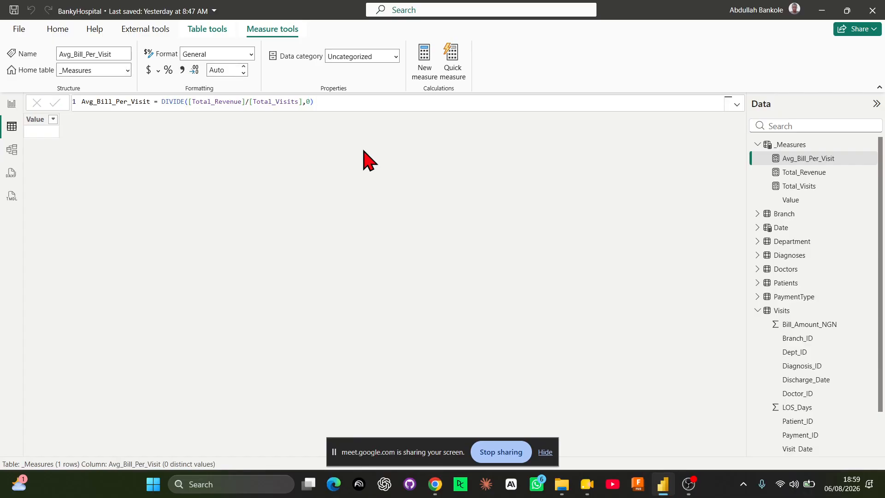
Add an Avg_Bill_Per_Visit card to Page 1, place it over the line chart's lower-right corner, and widen it to the chart's edge.
left_click(12, 104)
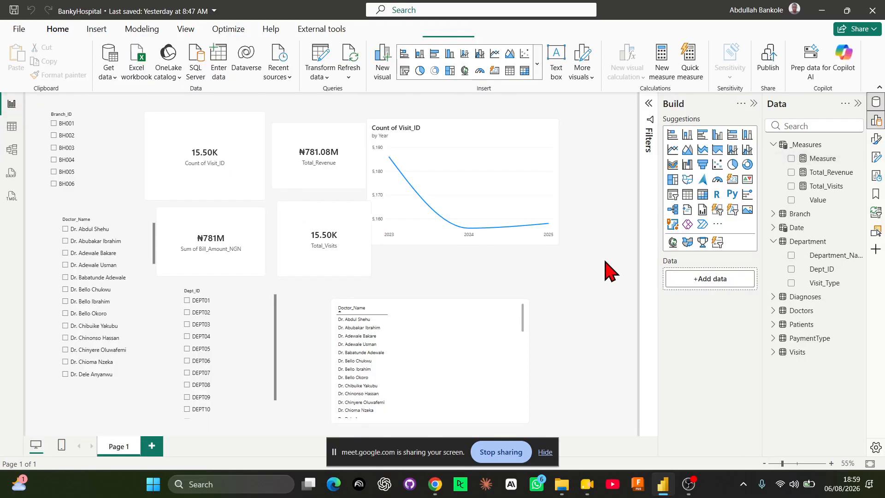
left_click(820, 159)
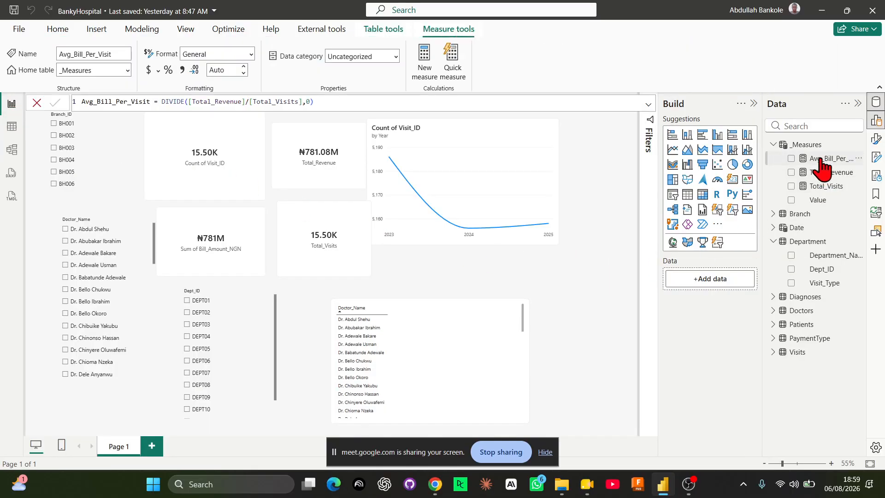
left_click(791, 159)
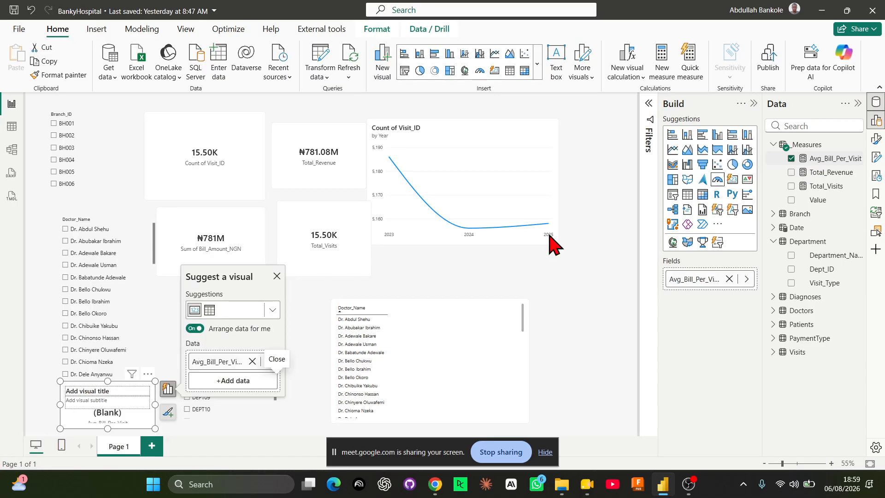
left_click_drag(129, 413, 494, 280)
left_click_drag(539, 244, 560, 244)
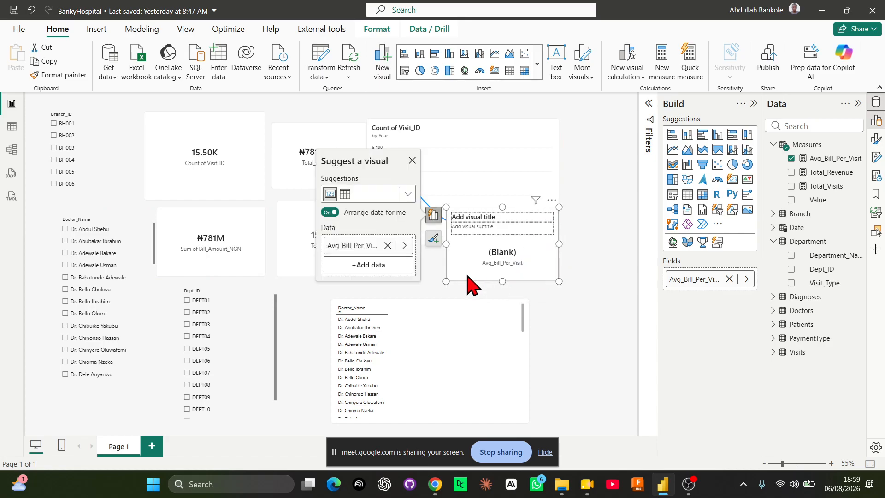
Filter the report page to branch BH002 with the Branch_ID slicer.
left_click(90, 133)
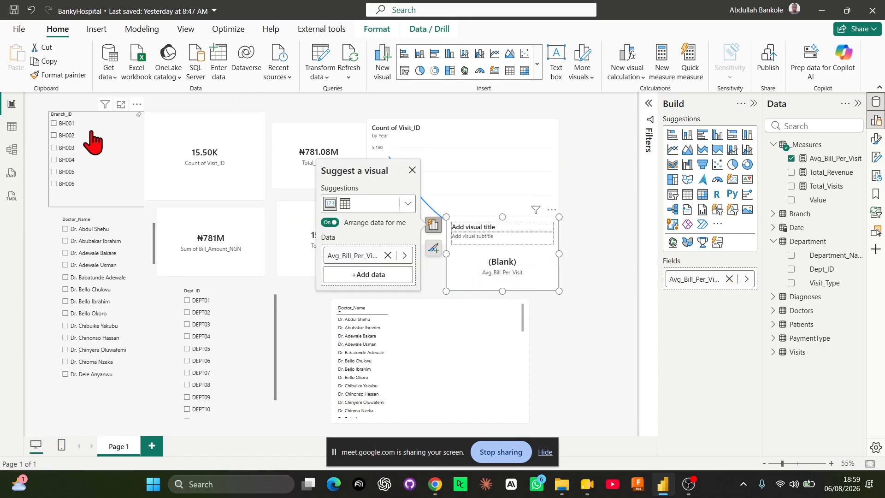
left_click(67, 136)
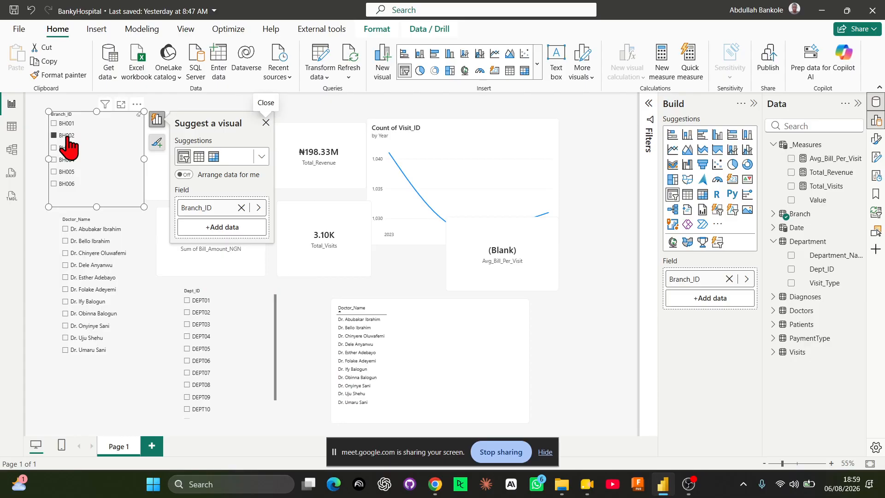
Step the Branch_ID slicer through branches BH003 and BH004, ending with the page filtered to BH005.
left_click(67, 147)
left_click(68, 161)
left_click(71, 173)
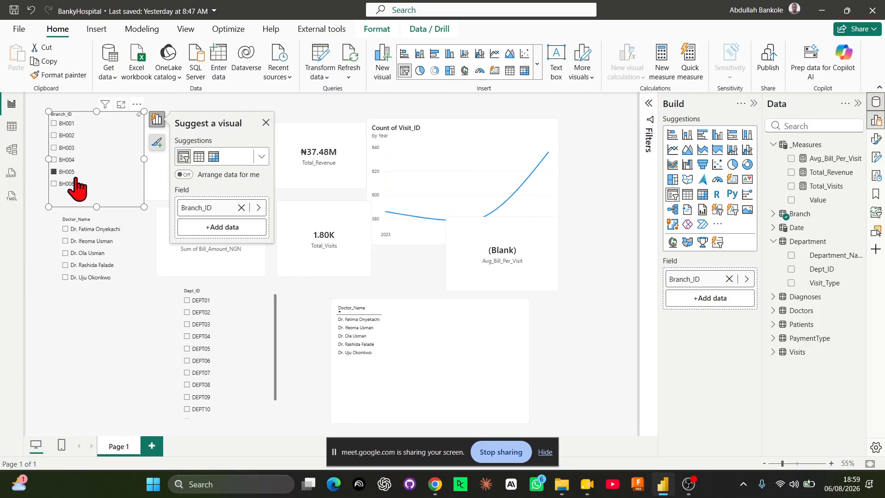
Delete the Avg_Bill_Per_Visit card that overlaps the line chart on Page 1.
left_click(510, 257)
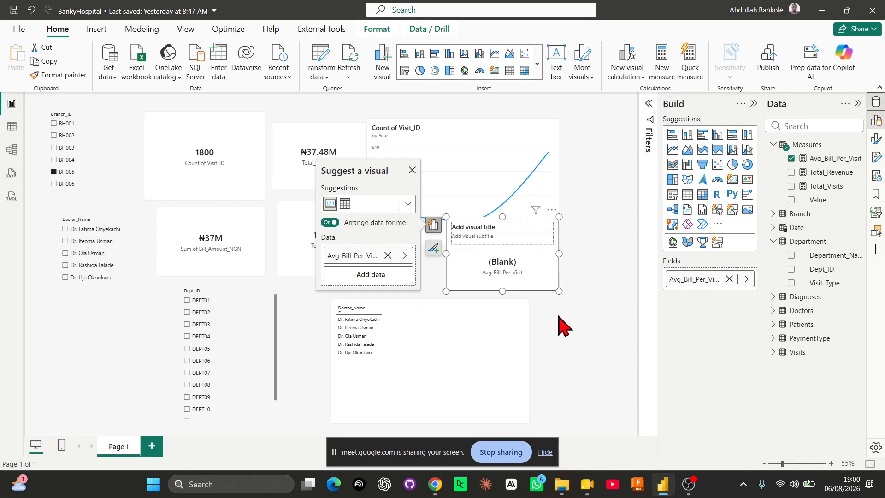
key("Delete")
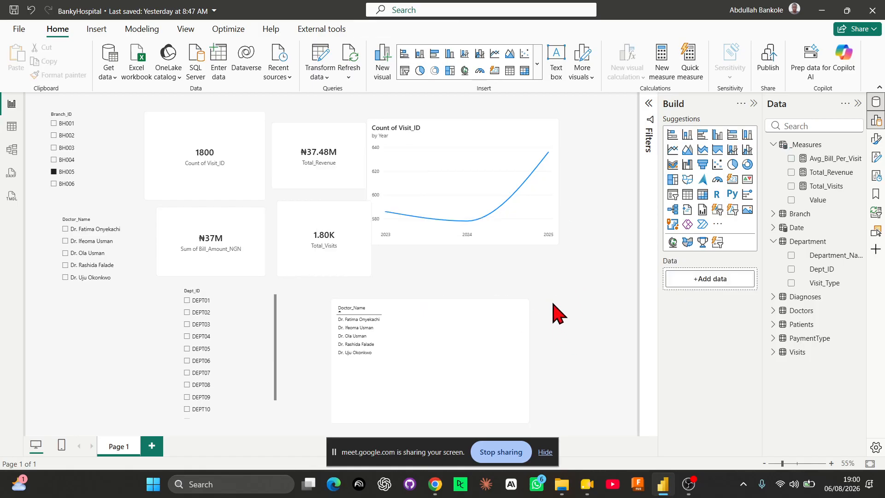
Reopen the Avg_Bill_Per_Visit formula in the table view and erase the DIVIDE arguments from the end back to DIVIDE([Total.
left_click(8, 130)
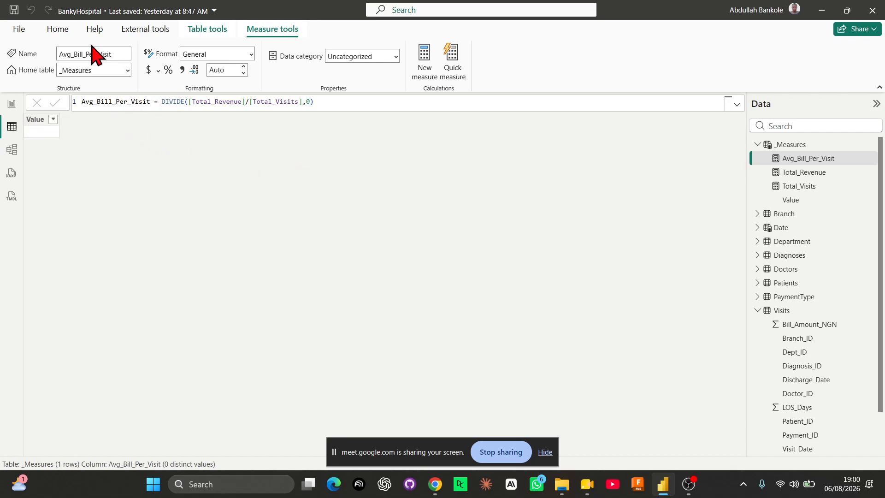
triple_click(139, 102)
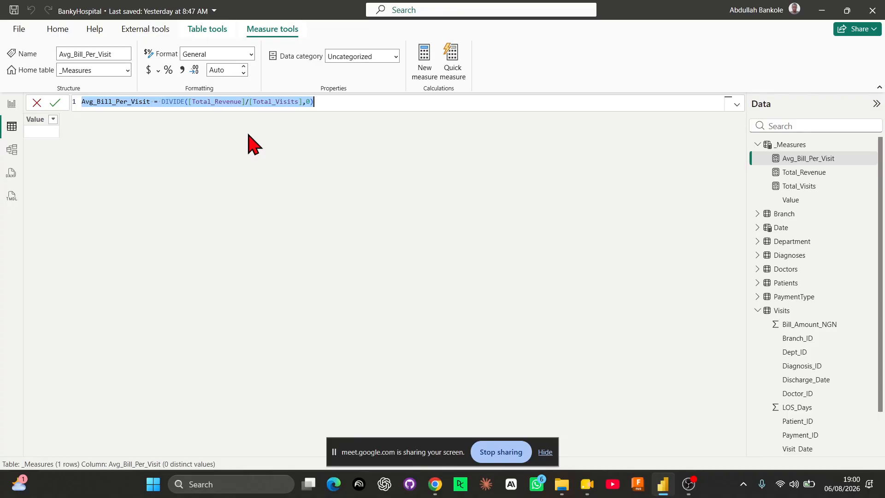
left_click(313, 101)
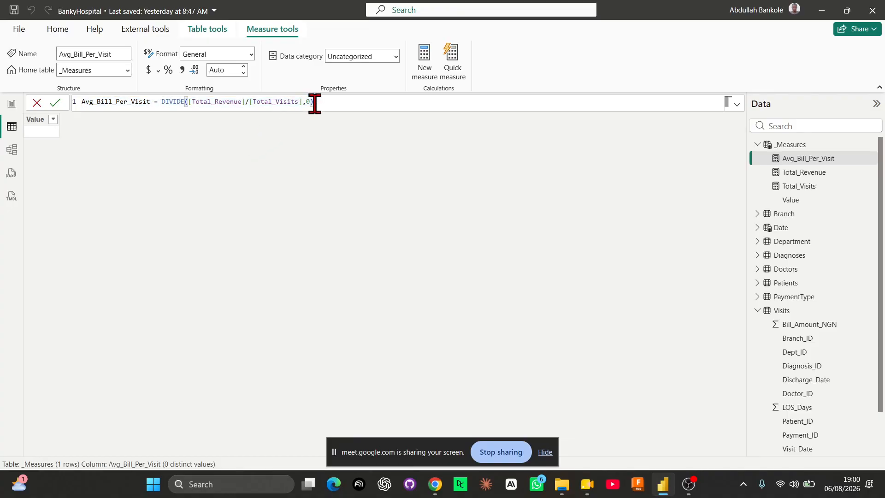
left_click(250, 101)
left_click(345, 105)
key("BackSpace")
key("BackSpace")
key("BackSpace")
key("BackSpace")
key("BackSpace")
key("BackSpace")
key("BackSpace")
key("BackSpace")
key("BackSpace")
key("BackSpace")
key("BackSpace")
key("BackSpace")
key("BackSpace")
key("BackSpace")
key("BackSpace")
key("BackSpace")
key("BackSpace")
key("BackSpace")
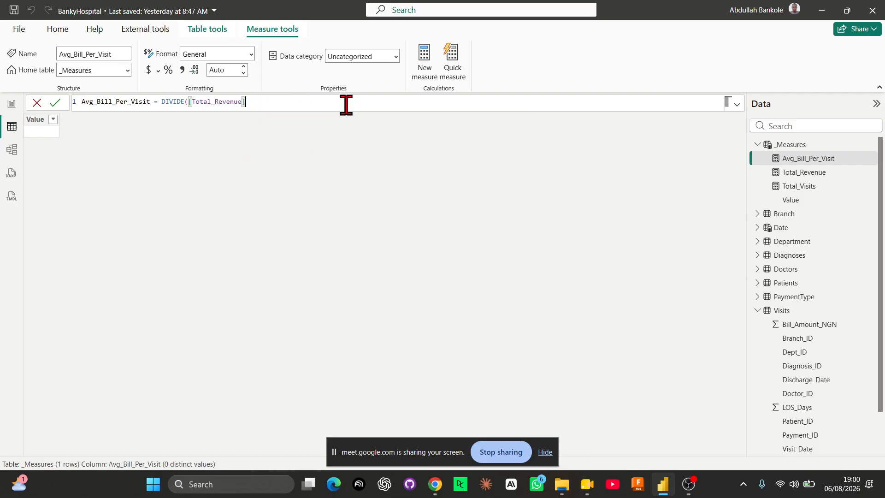
key("BackSpace")
key("BackSpace")
key("BackSpace")
key("BackSpace")
key("BackSpace")
key("BackSpace")
key("BackSpace")
key("BackSpace")
key("BackSpace")
key("BackSpace")
key("BackSpace")
key("BackSpace")
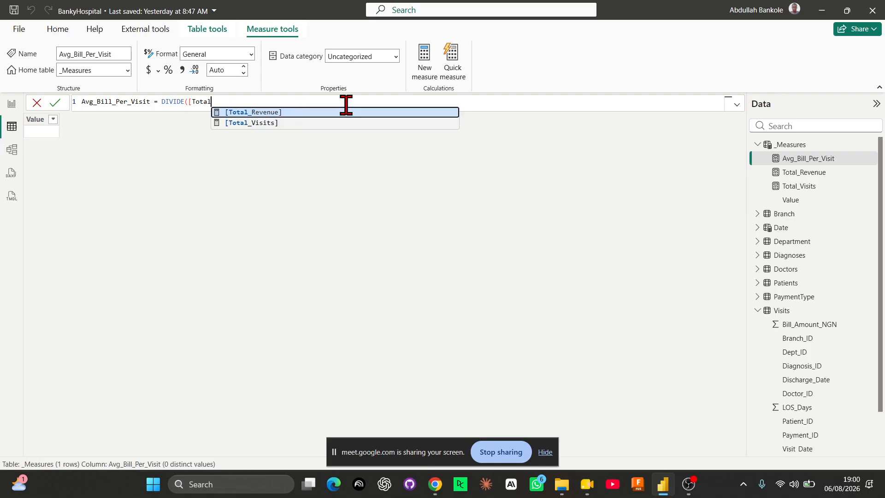
Complete the Avg_Bill_Per_Visit measure as DIVIDE([Total_Revenue],[Total_Visits],0) and commit it.
key("BackSpace")
key("BackSpace")
key("BackSpace")
key("BackSpace")
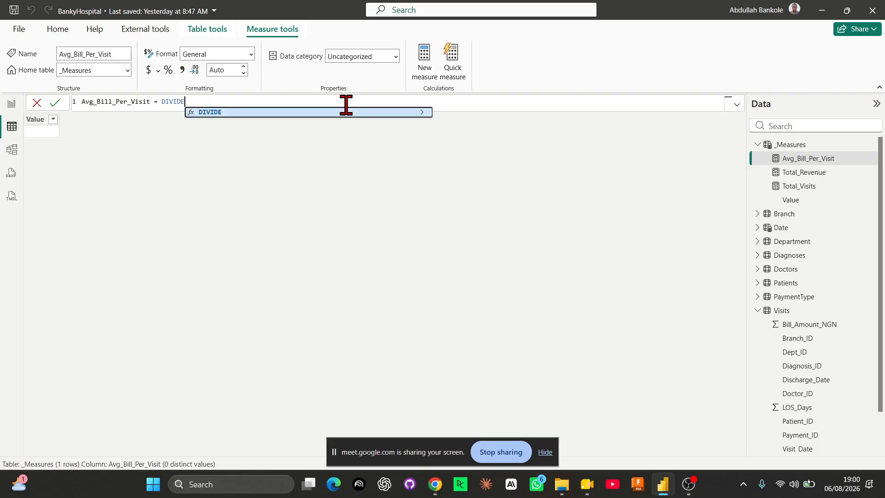
type("(")
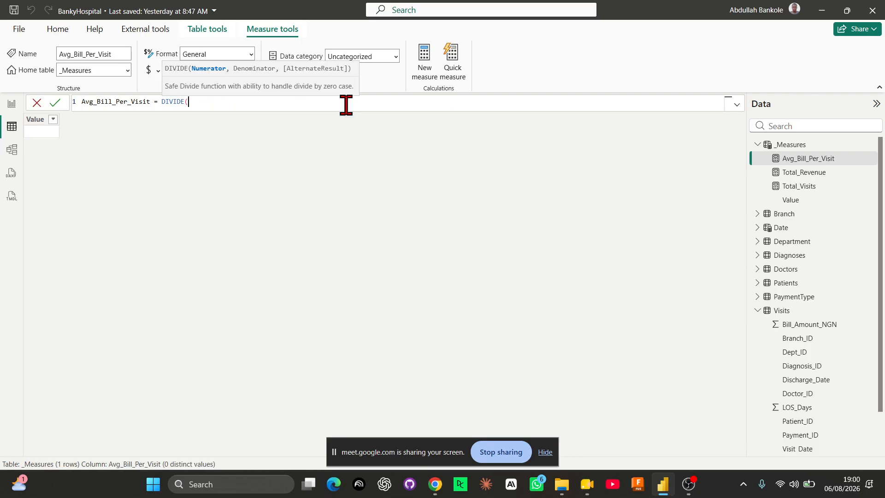
type("to")
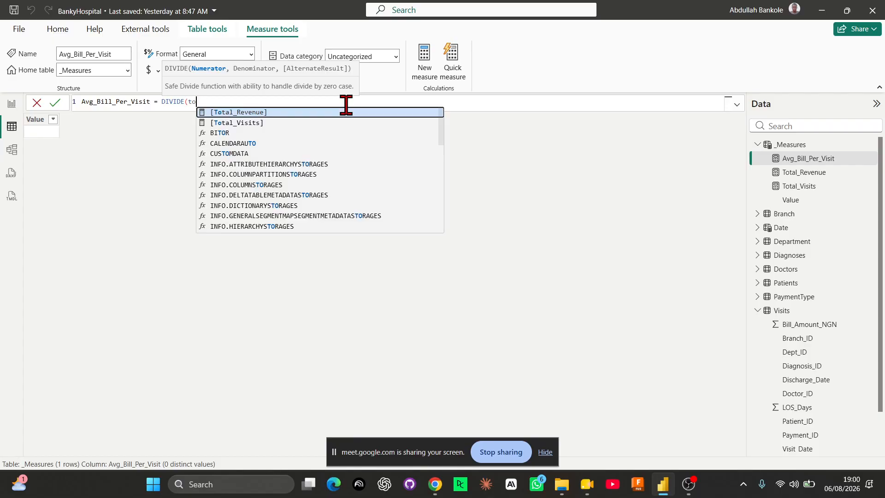
key("Tab")
type(",to")
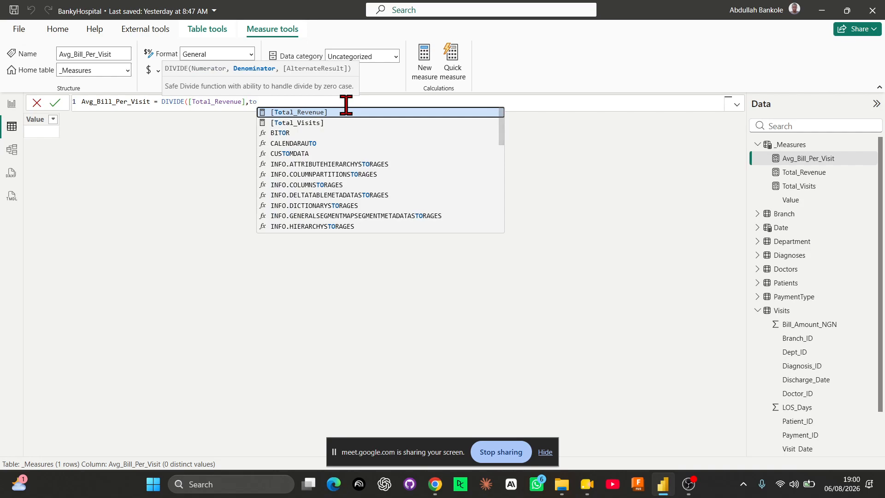
key("Down")
key("Tab")
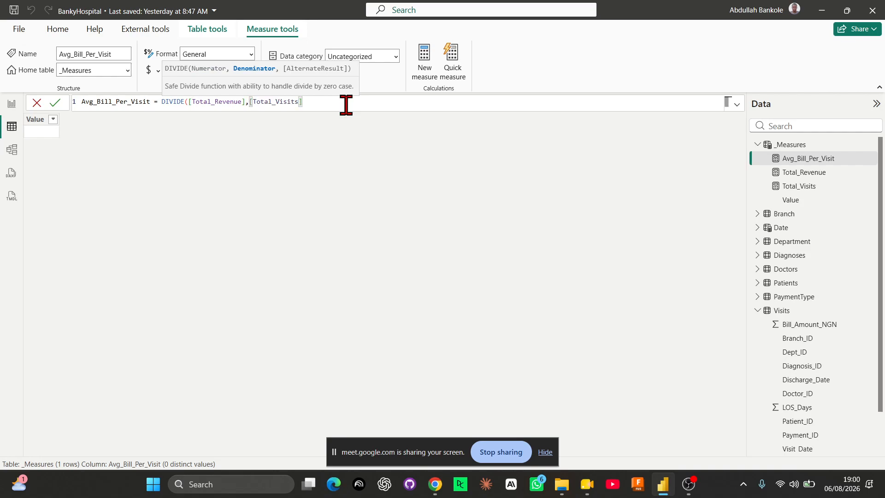
type(",0")
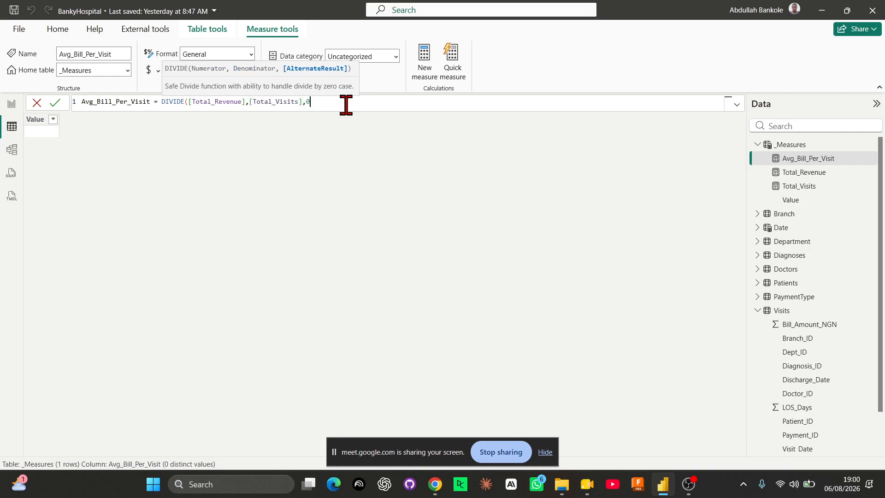
type(")")
key("Return")
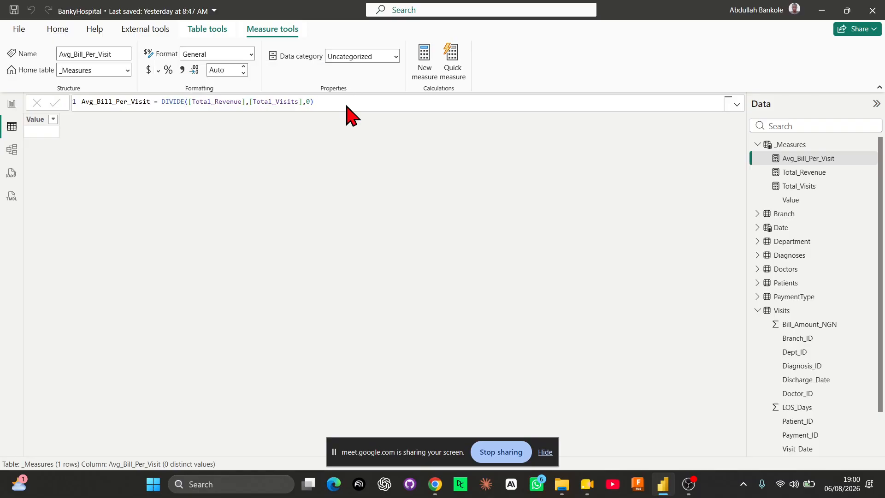
Return to the report page and clear the BH005 selection in the Branch_ID slicer.
left_click(11, 105)
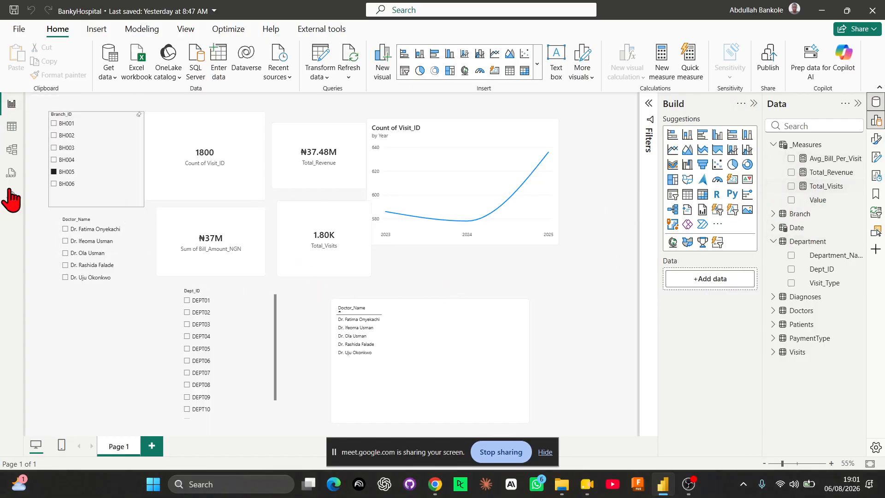
left_click(54, 171)
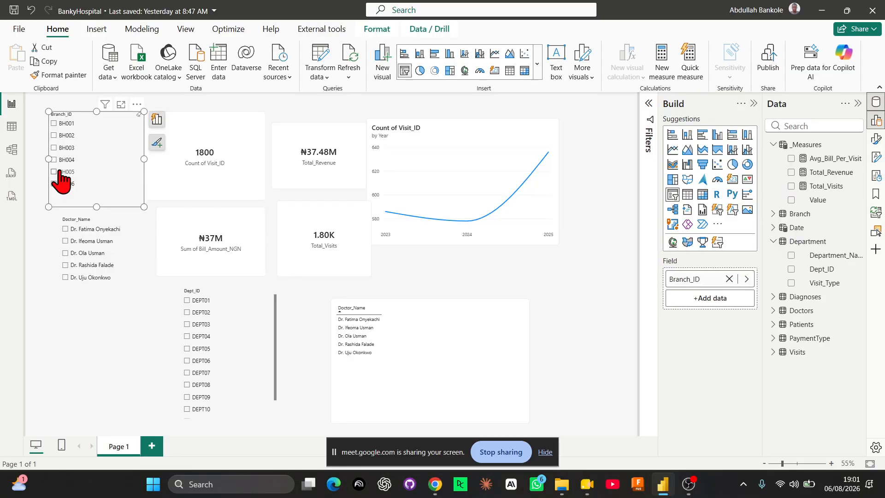
left_click(531, 290)
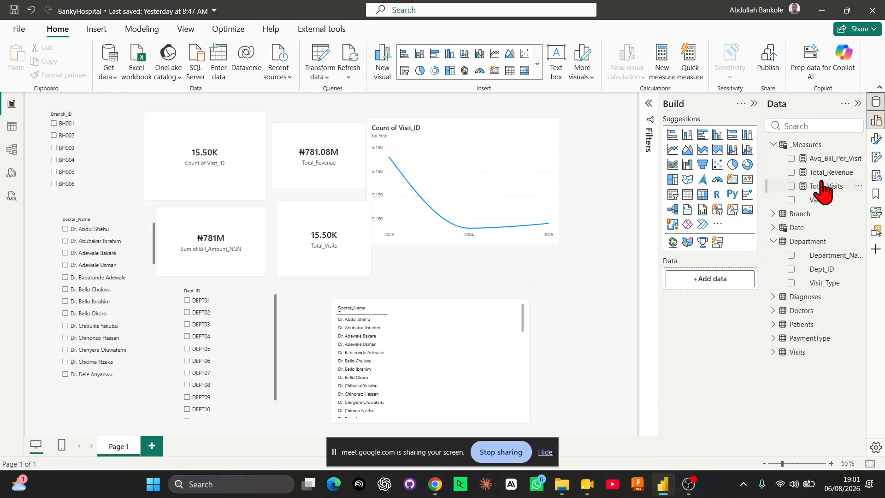
Add a card showing Avg_Bill_Per_Visit, place it over the lower part of the line chart and enlarge it.
left_click(792, 158)
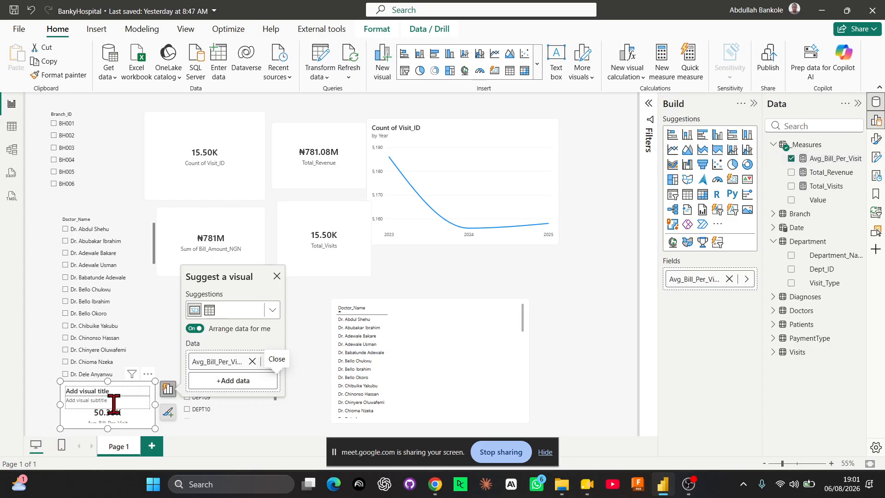
left_click_drag(88, 421, 426, 261)
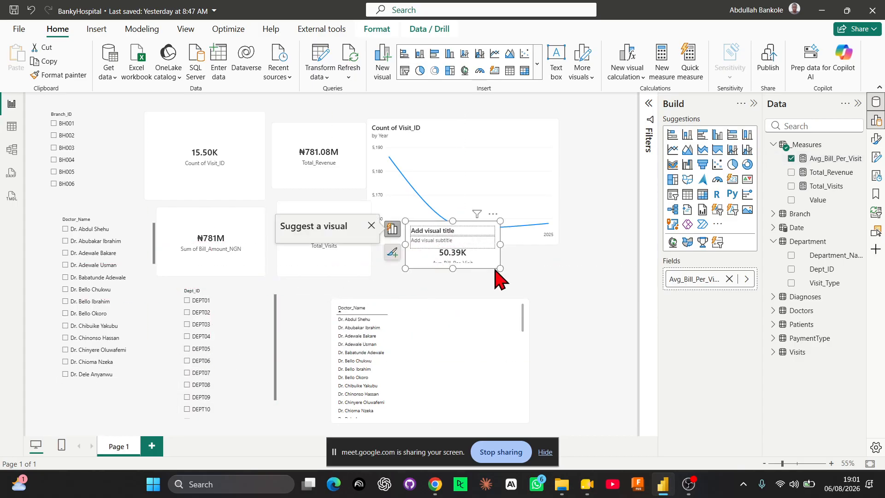
left_click_drag(500, 266, 544, 300)
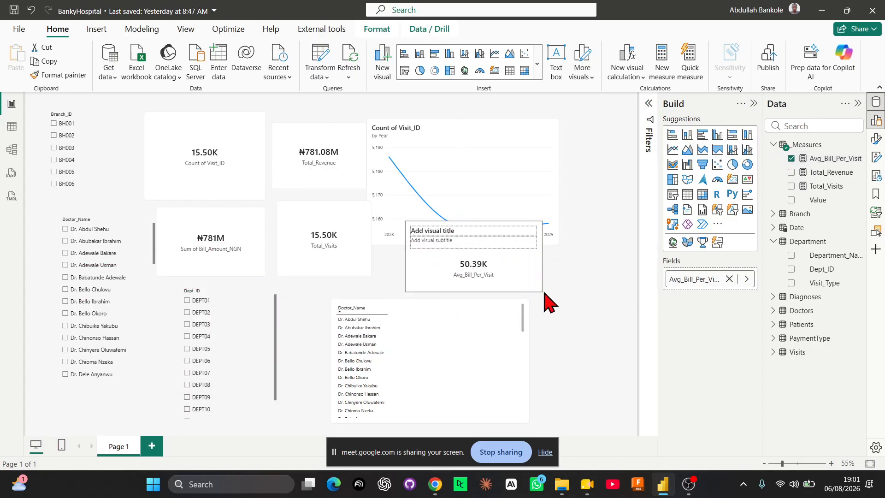
Create a new measure in the table view named Avg_Bill_Per_Visit_1, reusing the existing measure's name, and begin its formula with AVERAGE.
left_click(12, 127)
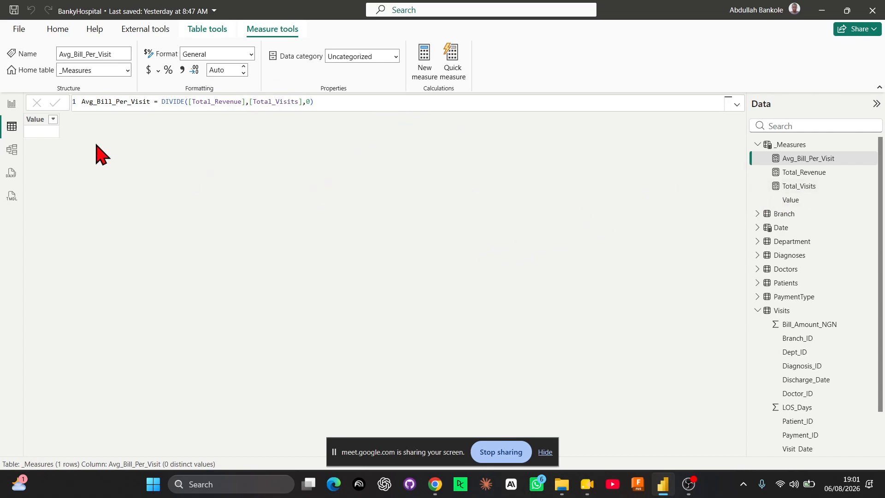
triple_click(99, 102)
double_click(114, 101)
key("ctrl+c")
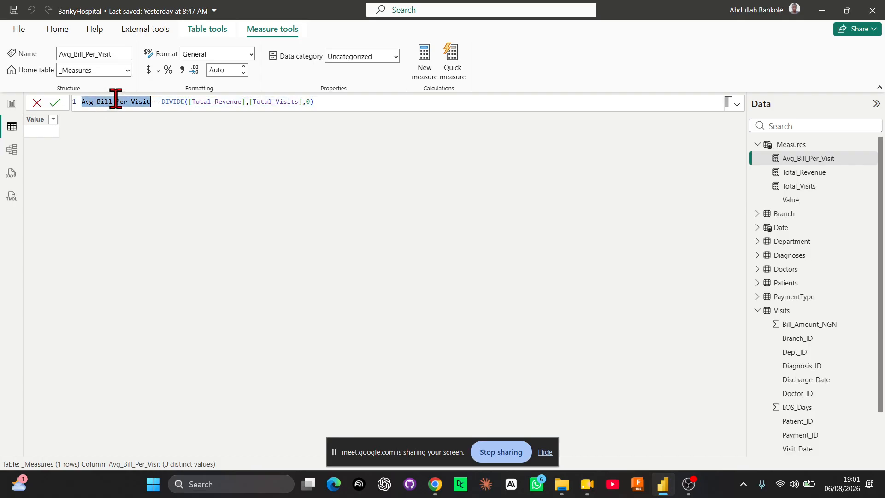
left_click(171, 193)
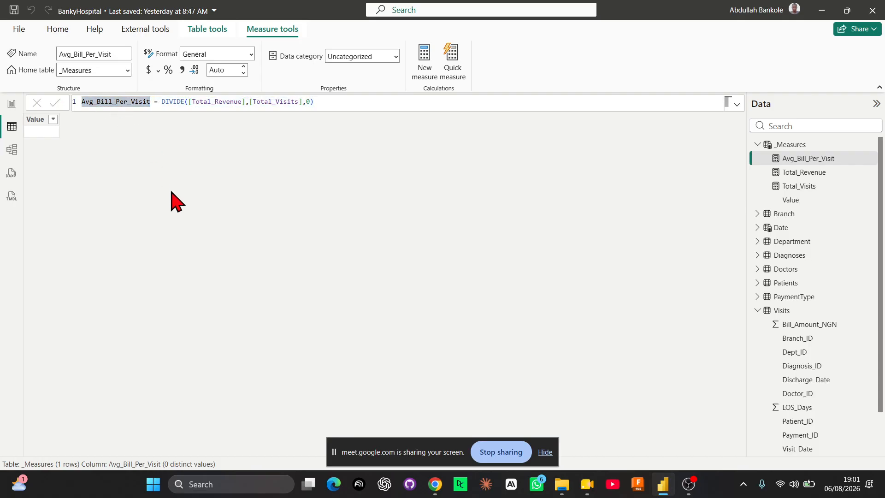
left_click(429, 55)
key("ctrl+v")
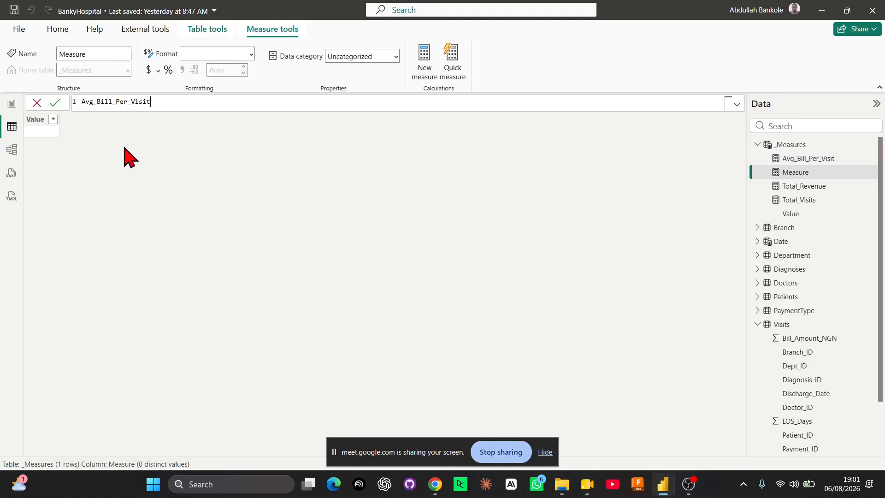
type("1")
key("BackSpace")
type("_1 = ave")
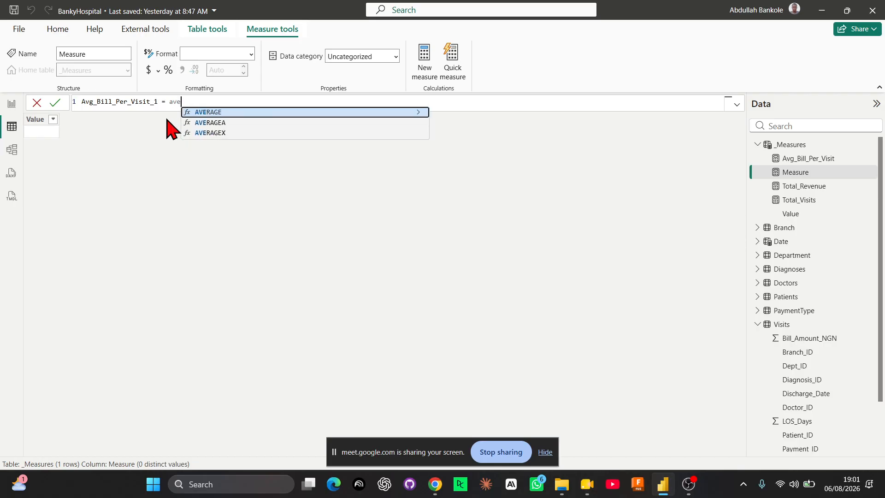
key("Tab")
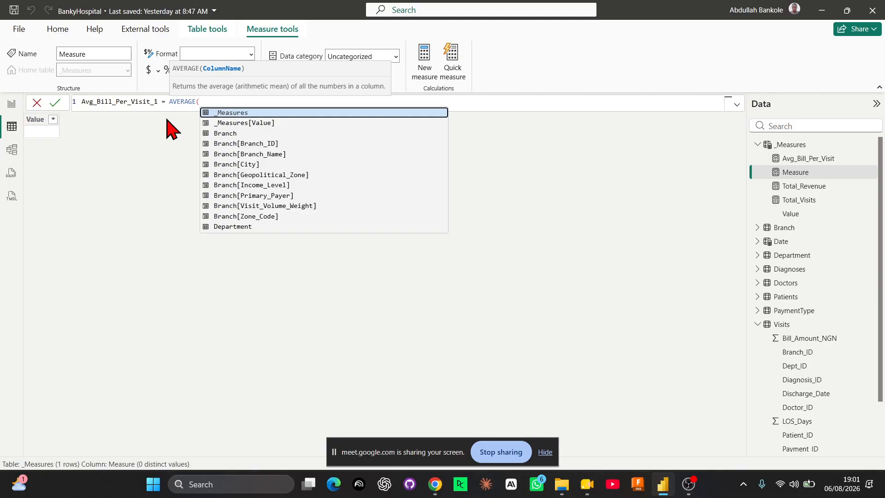
type("to")
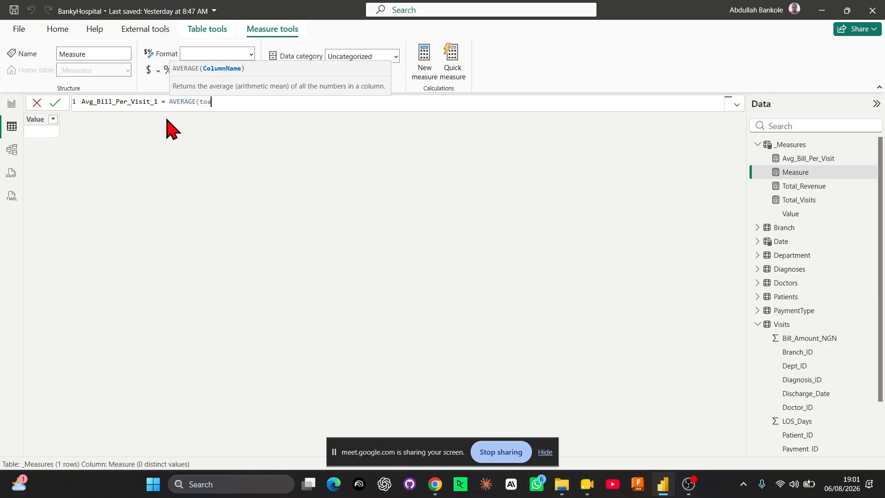
type("ta")
key("BackSpace")
key("BackSpace")
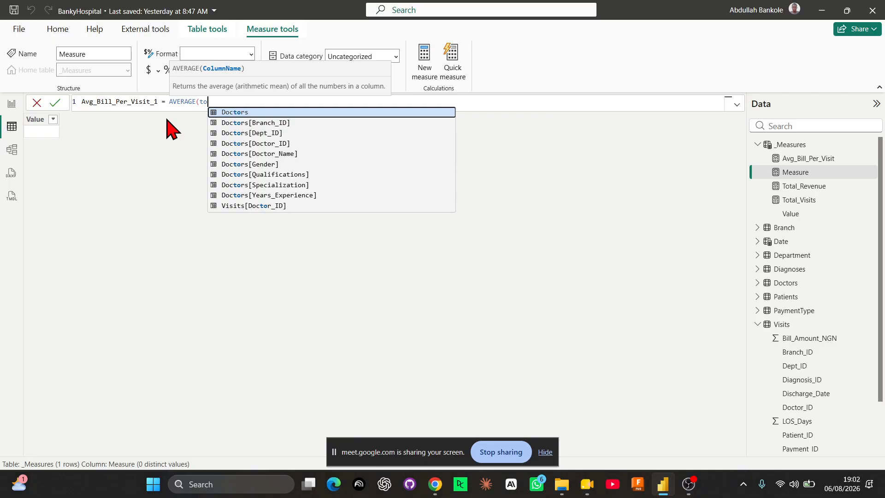
key("BackSpace")
key("BackSpace")
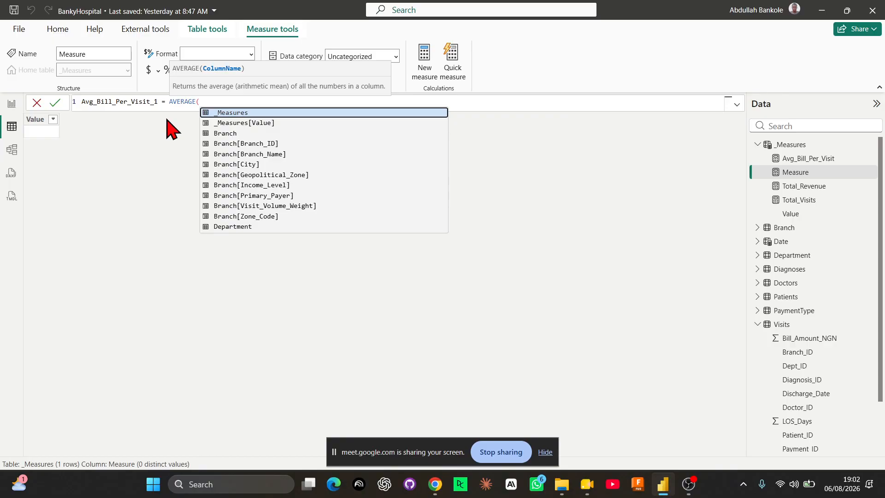
key("BackSpace")
key("Down")
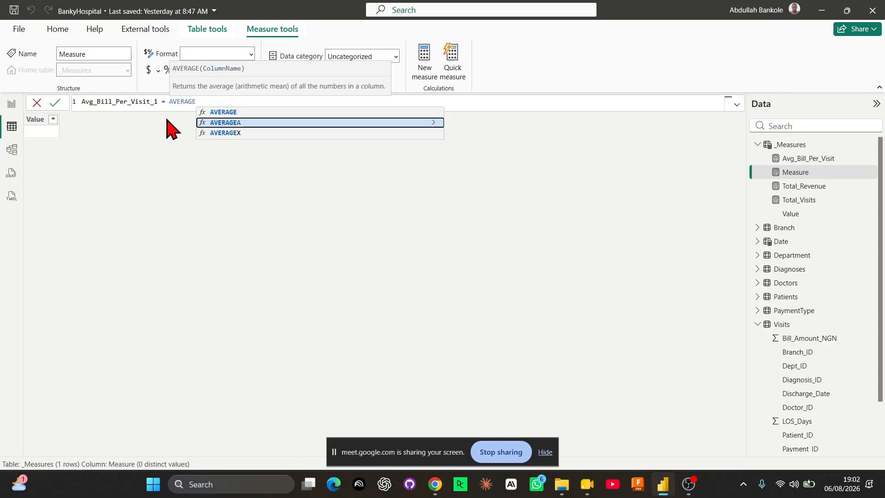
key("Down")
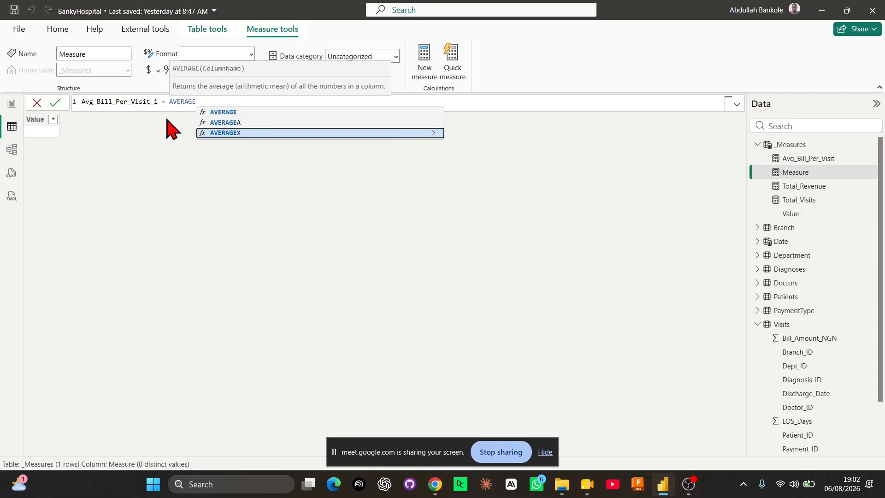
key("Tab")
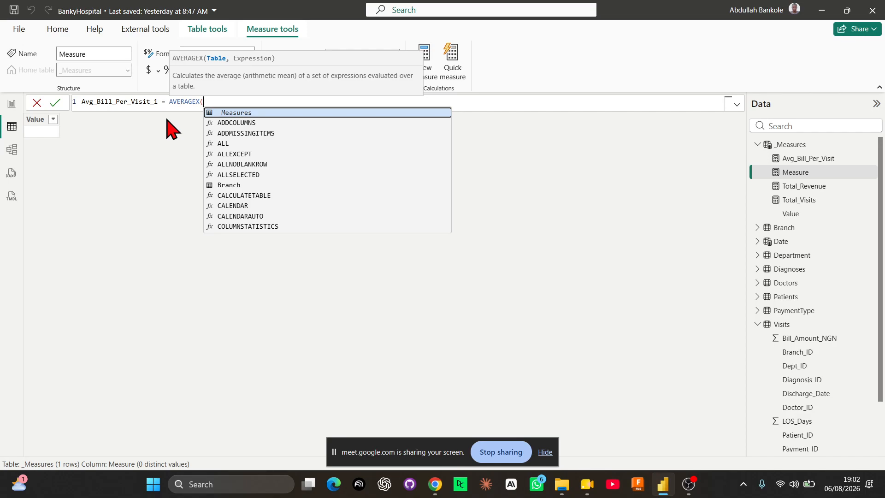
key("BackSpace")
key("BackSpace")
key("Tab")
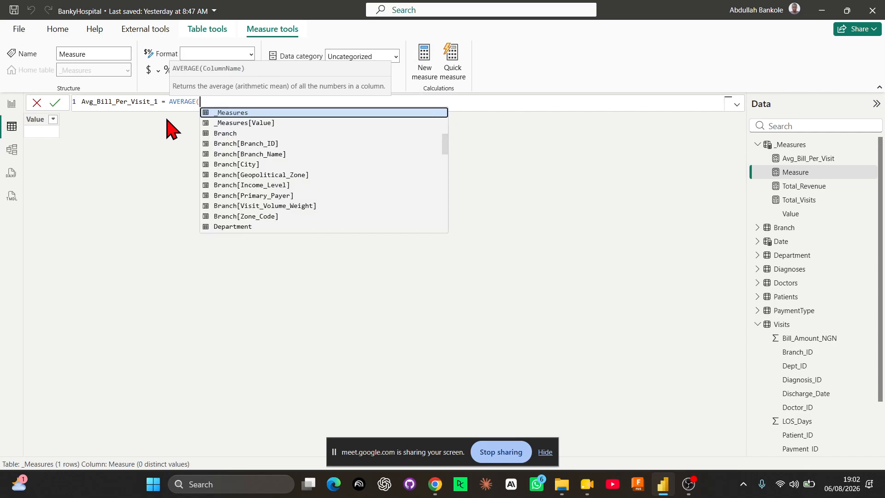
Look through the suggested tables and columns for the AVERAGE argument.
key("Down")
key("Down")
key("Down")
key("Down")
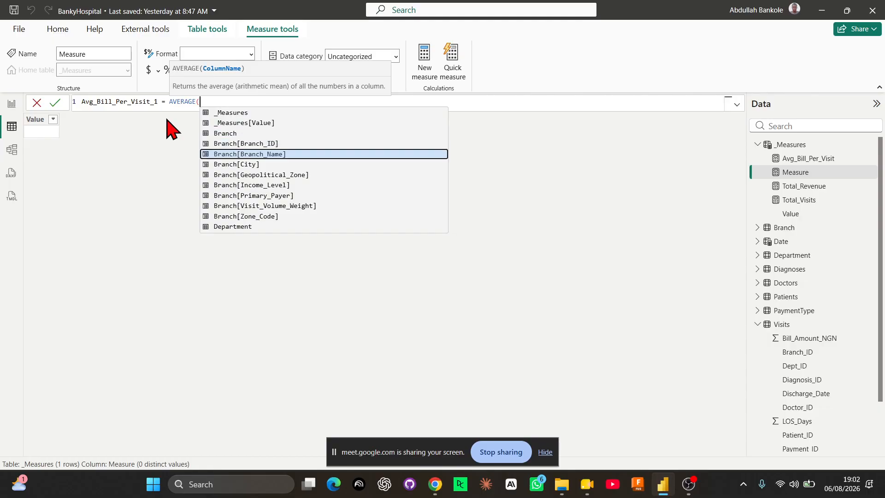
key("Down")
key("Down")
key("Down")
key("Down")
key("Down")
key("Down")
key("Down")
key("Down")
key("Down")
key("Down")
key("Down")
key("Down")
key("Down")
key("Down")
key("Down")
key("Down")
key("Down")
key("Down")
key("Down")
key("Down")
key("Down")
key("Down")
key("Down")
key("Down")
key("Down")
key("Down")
key("Down")
key("Down")
key("Down")
key("Down")
key("Down")
key("Down")
key("Down")
key("Down")
key("Down")
key("Down")
key("Down")
key("Down")
key("Down")
key("Down")
key("Down")
key("Down")
key("Down")
key("Down")
key("Down")
key("Down")
key("Down")
key("Down")
key("Down")
key("Down")
key("Down")
key("Down")
key("Down")
key("Down")
key("Down")
key("Down")
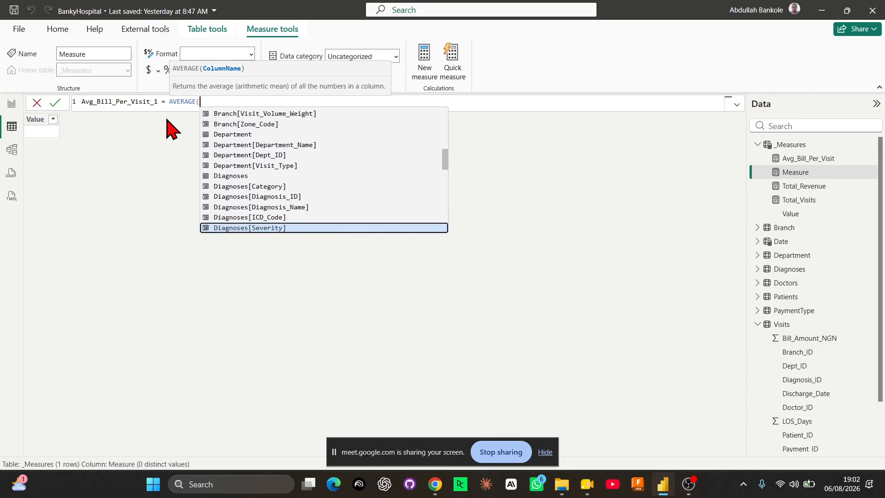
key("Down")
key("Down")
key("Down")
key("Down")
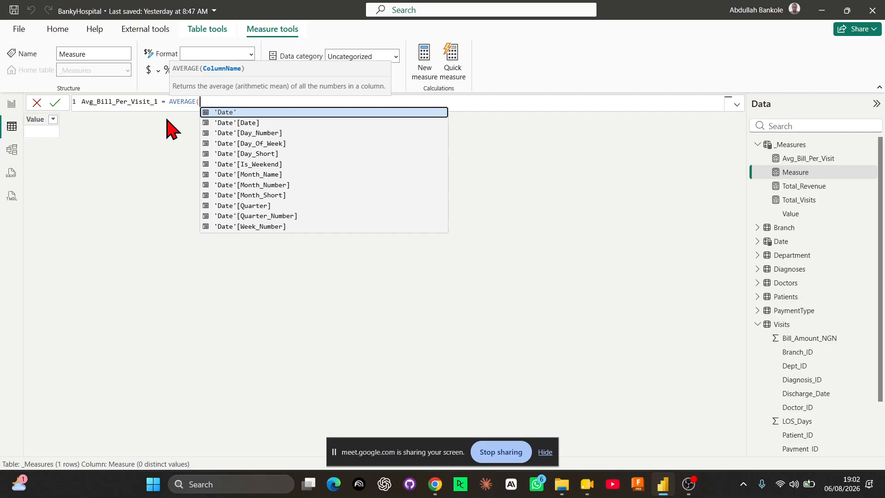
Fill the AVERAGE argument with a nested SUM of Visits[Bill_Amount_NGN].
type("su")
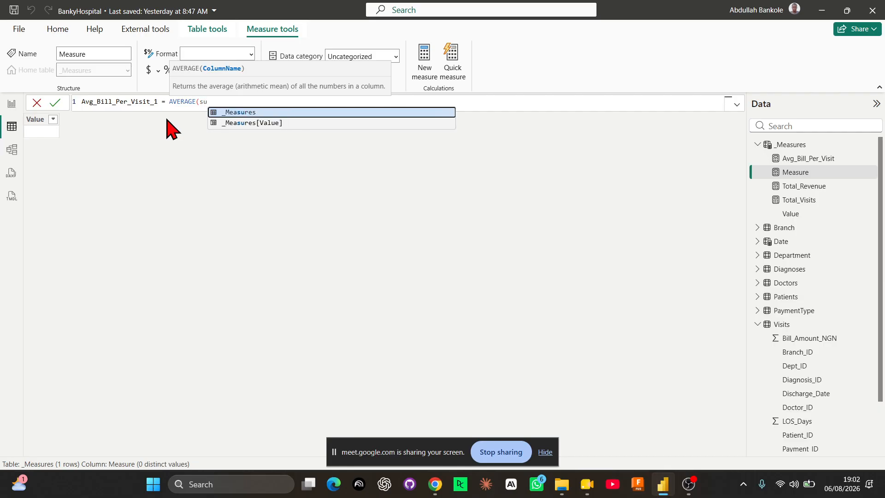
type("m")
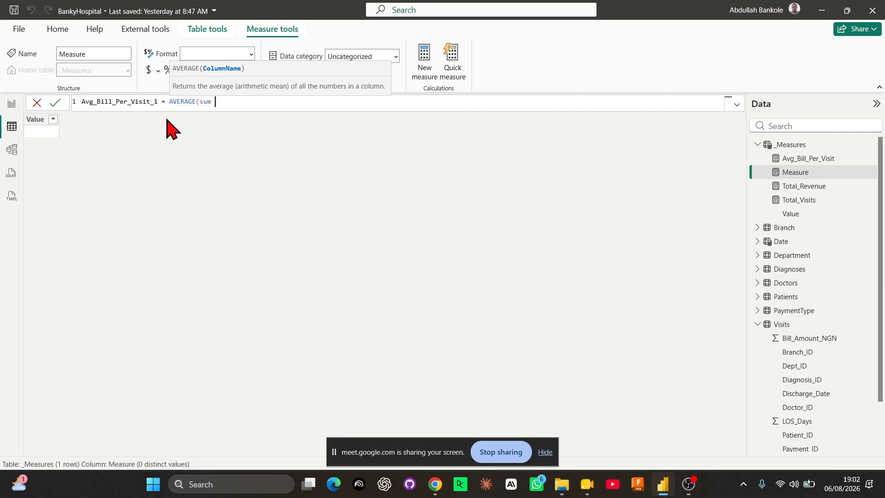
type("(")
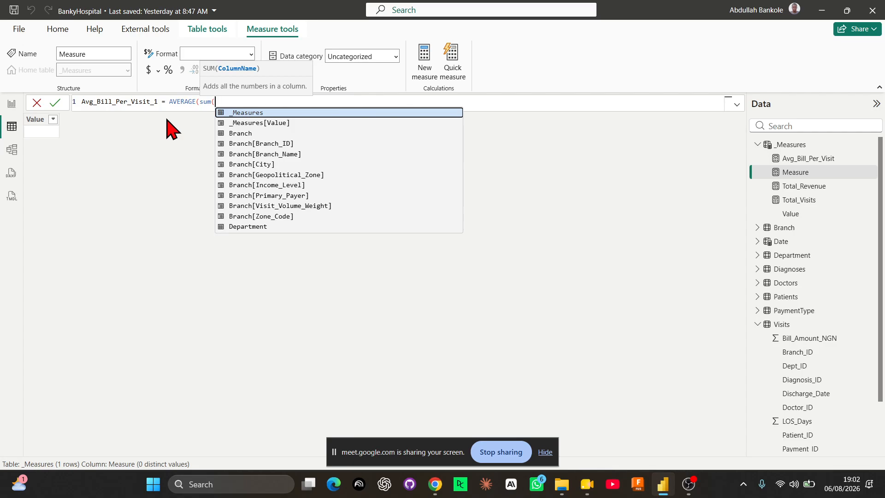
type("bi")
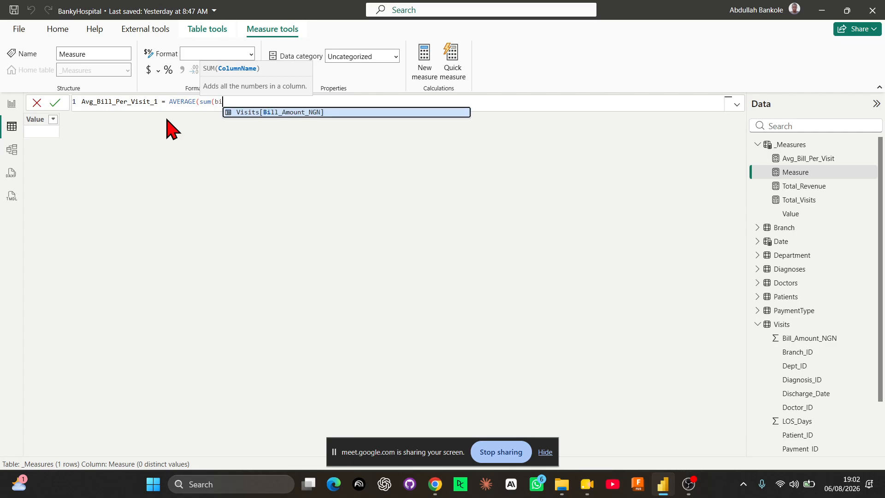
key("Tab")
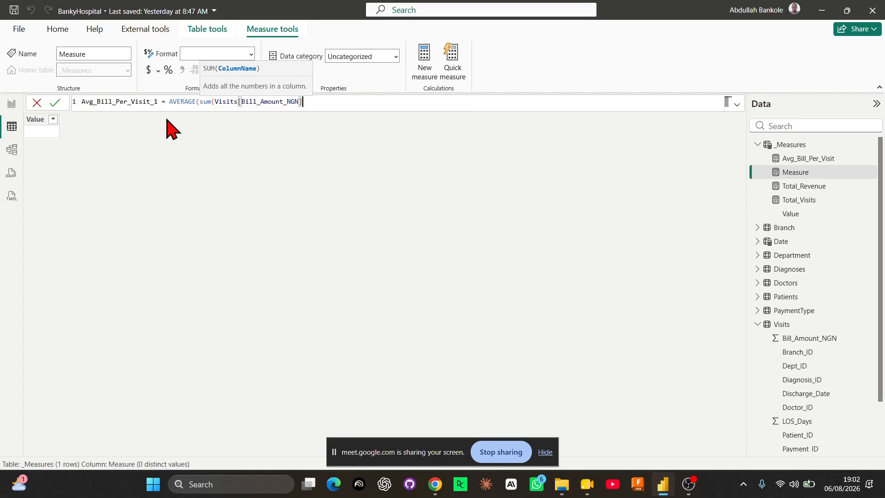
type(")")
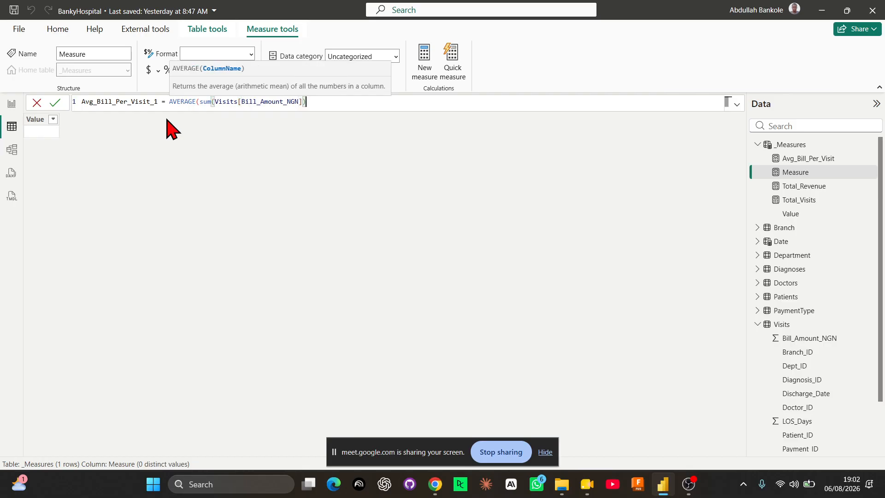
Remove the nested sum so the formula reads AVERAGE(Visits[Bill_Amount_NGN]) and commit the Avg_Bill_Per_Visit_1 measure.
key("Left")
key("Left")
key("Left")
key("Left")
key("Left")
key("Left")
key("Left")
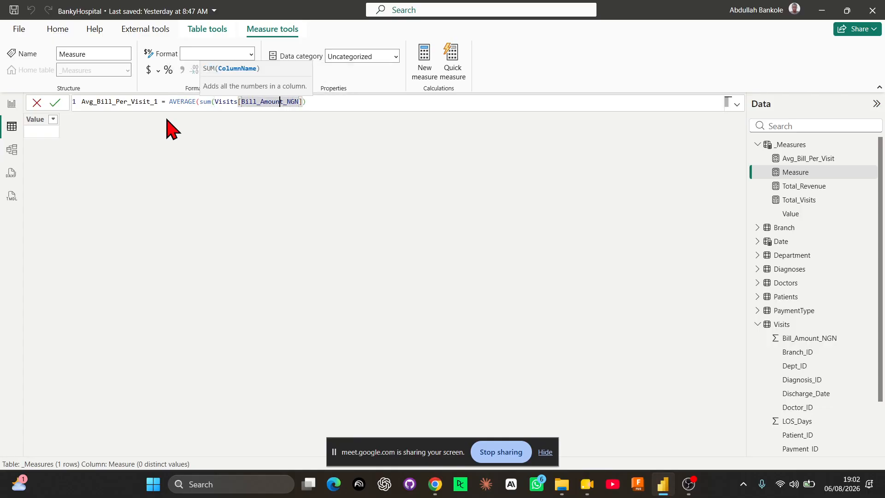
key("Left")
key("Left")
key("Left")
key("Left")
key("Left")
key("Left")
key("Left")
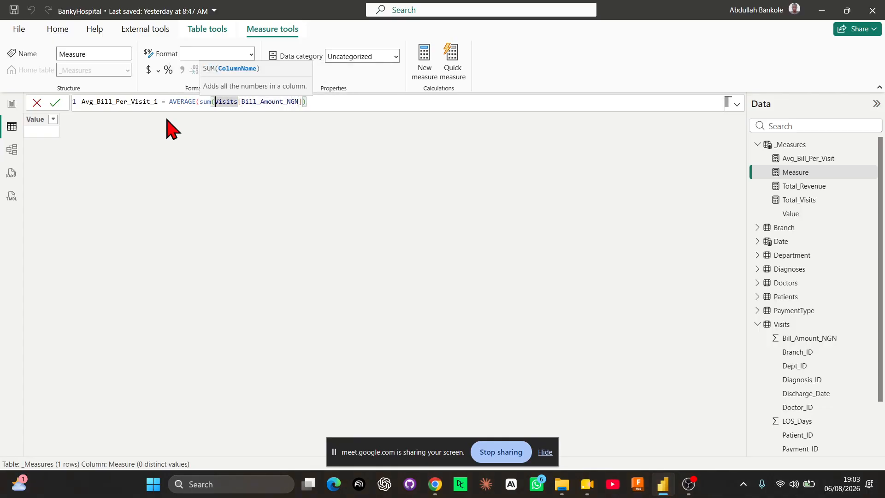
key("BackSpace")
key("BackSpace")
key("BackSpace")
key("BackSpace")
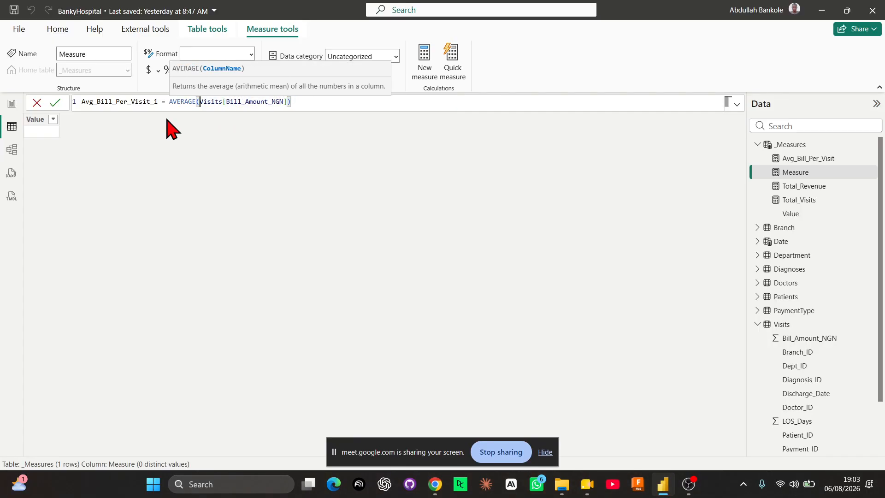
left_click(333, 104)
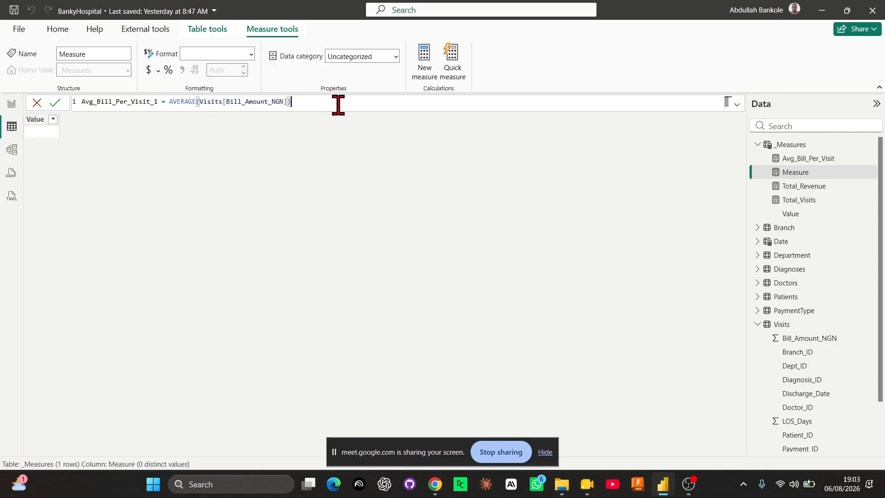
key("Return")
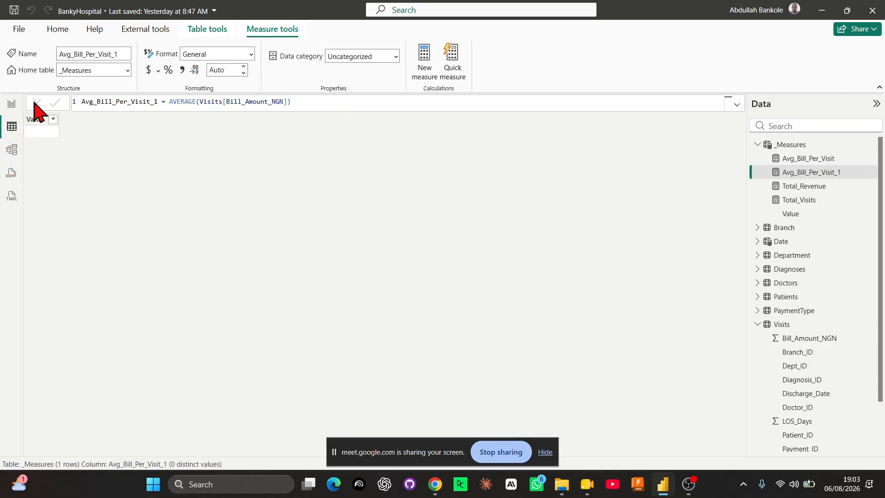
Add a card showing Avg_Bill_Per_Visit_1 to the report page, place it over the line chart's right part and make it taller.
left_click(8, 107)
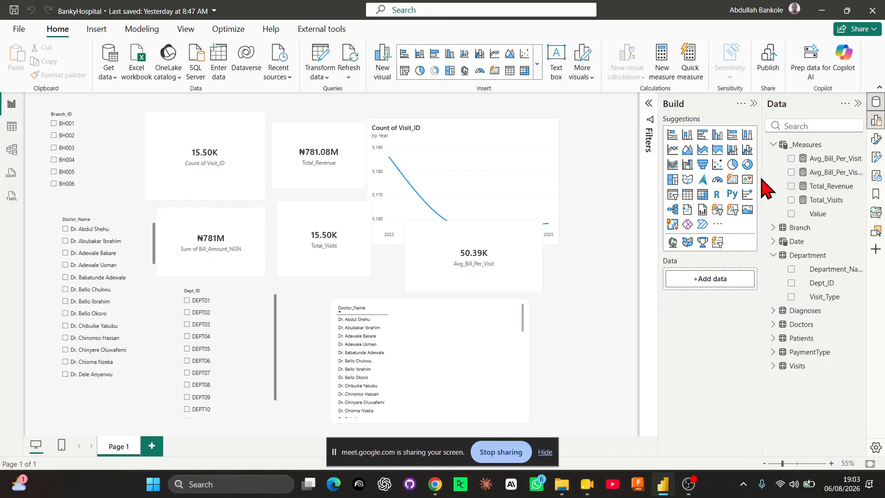
left_click_drag(764, 179, 753, 179)
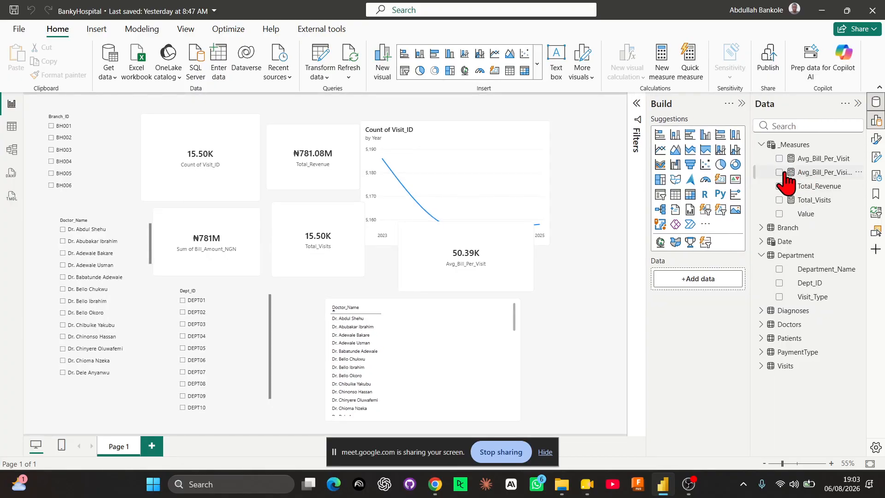
left_click(779, 172)
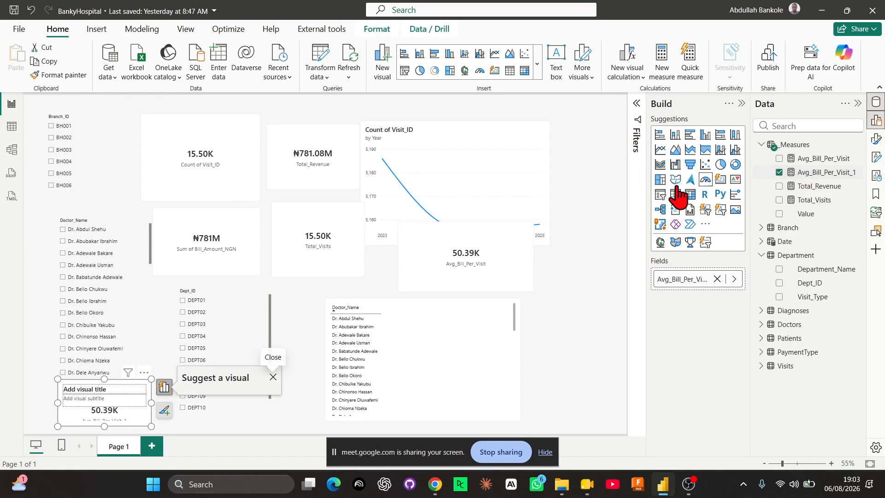
left_click_drag(85, 418, 482, 189)
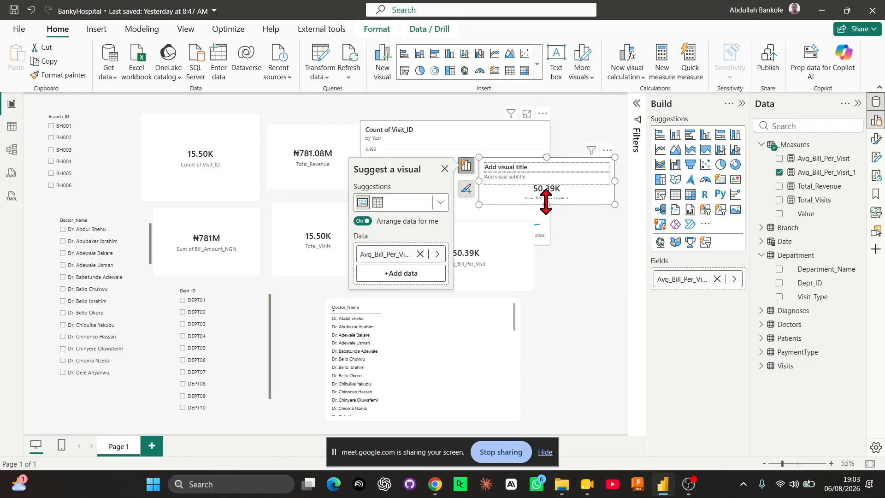
left_click(548, 209)
left_click(544, 203)
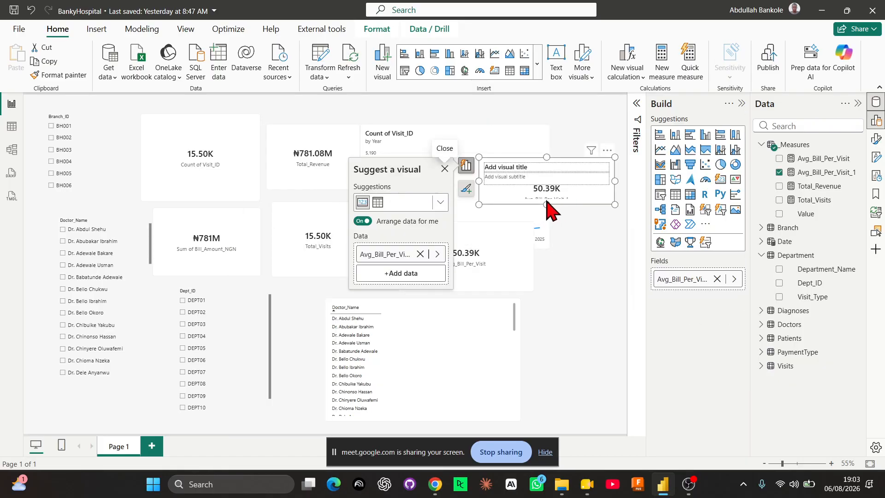
left_click_drag(546, 206, 544, 222)
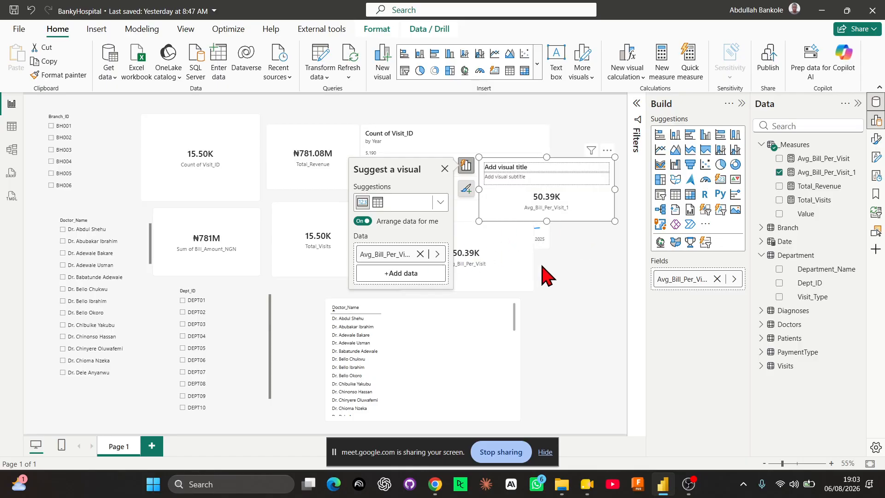
left_click(583, 310)
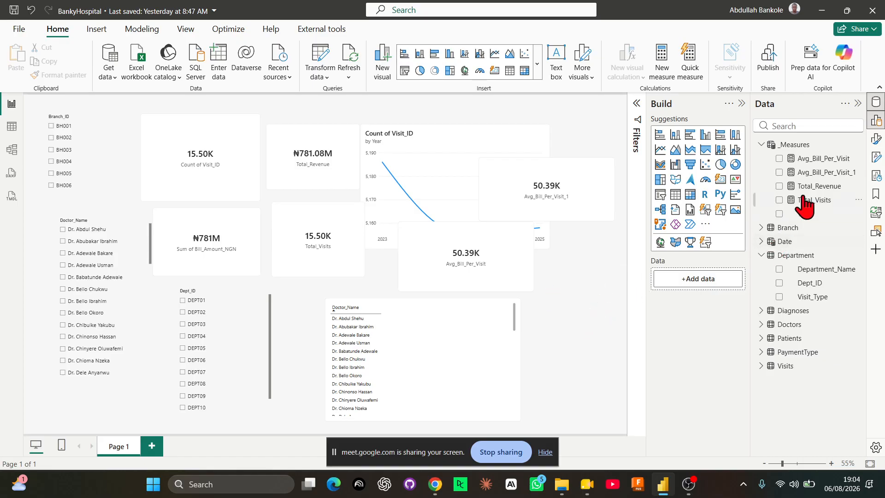
left_click(780, 199)
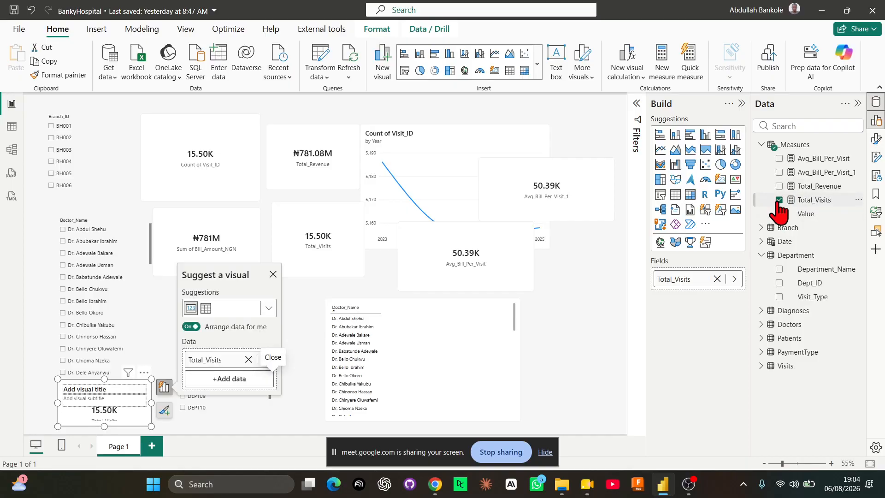
left_click(779, 199)
left_click(584, 287)
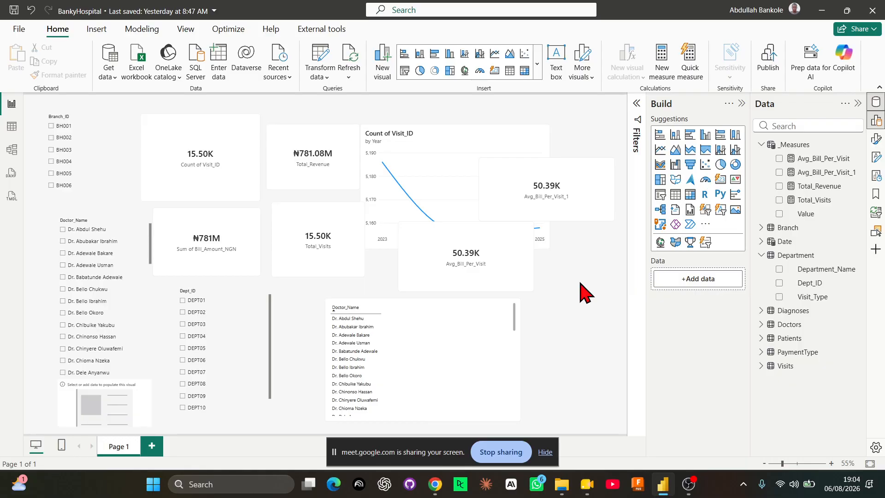
Check the Foundation Measures slide in Chrome and return to the Power BI report.
key("alt+Tab")
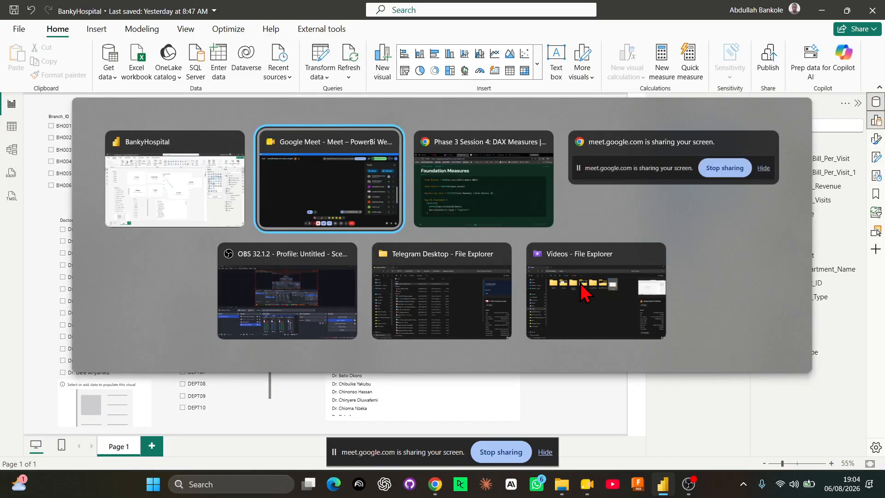
key("alt+Tab")
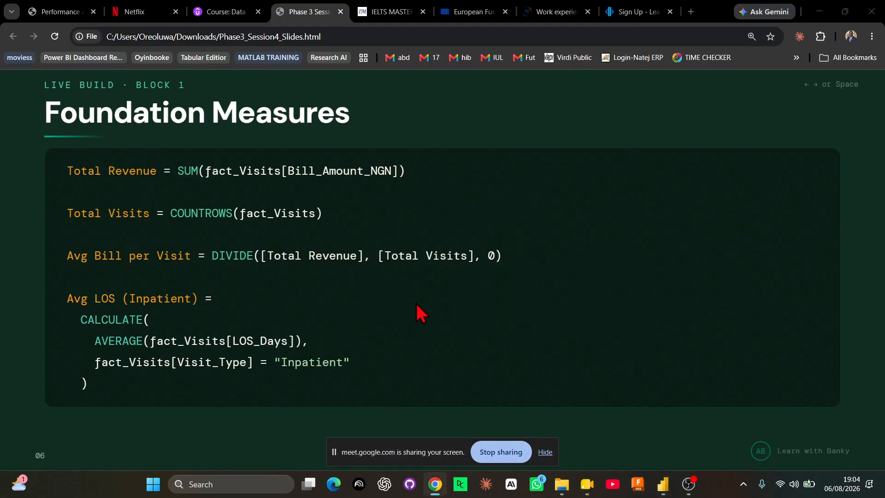
key("alt+Tab")
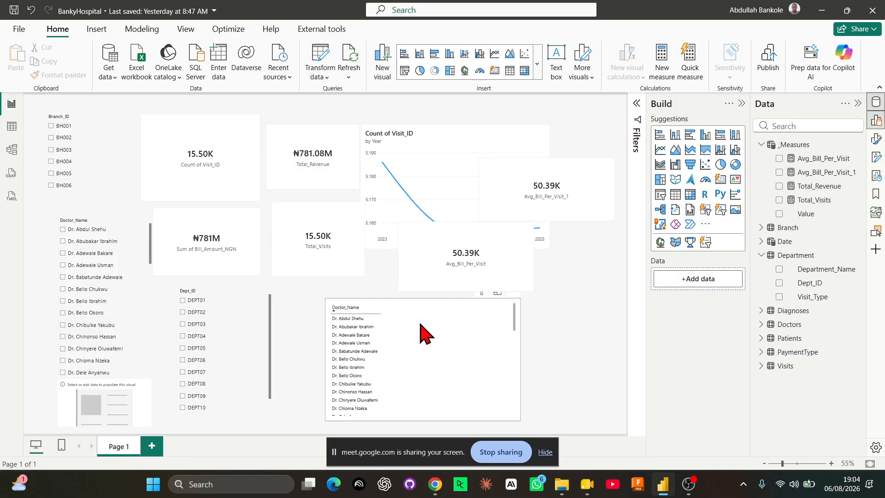
Shift the Avg_Bill_Per_Visit card slightly to the left over the lower part of the line chart.
left_click_drag(436, 251, 409, 253)
left_click(597, 306)
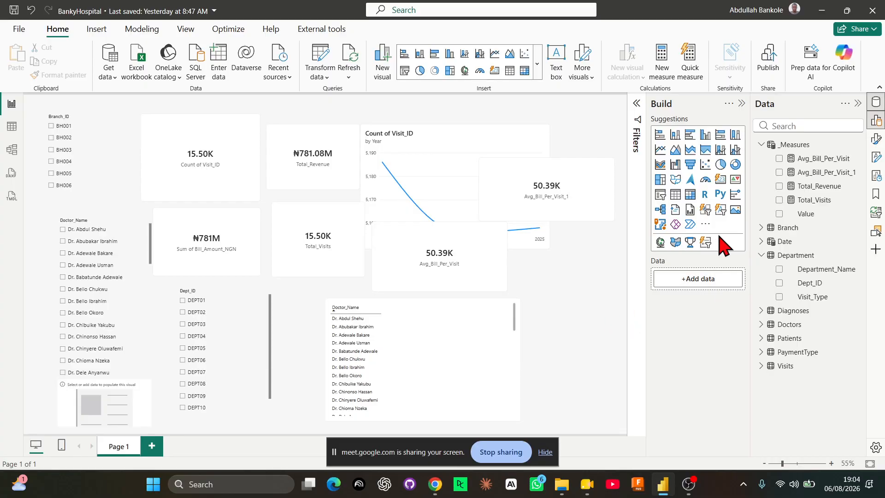
Collapse the Visits table's field list in the table view and return to the report page.
left_click(12, 127)
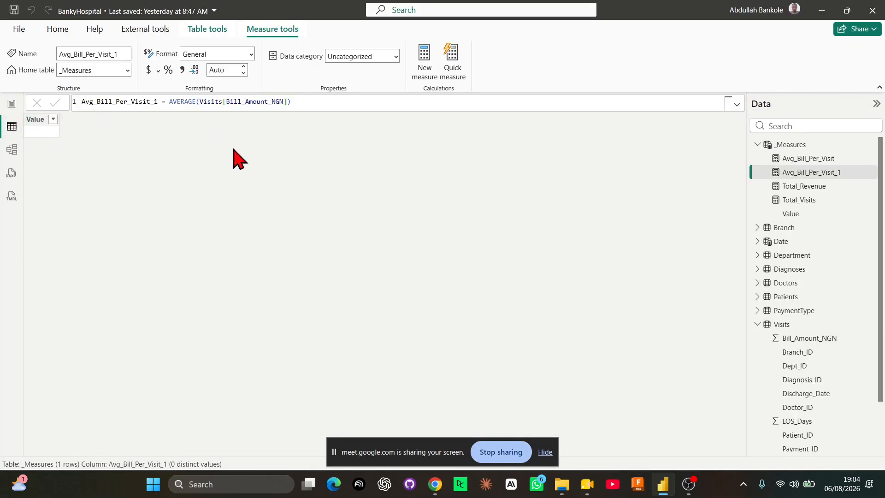
left_click(757, 325)
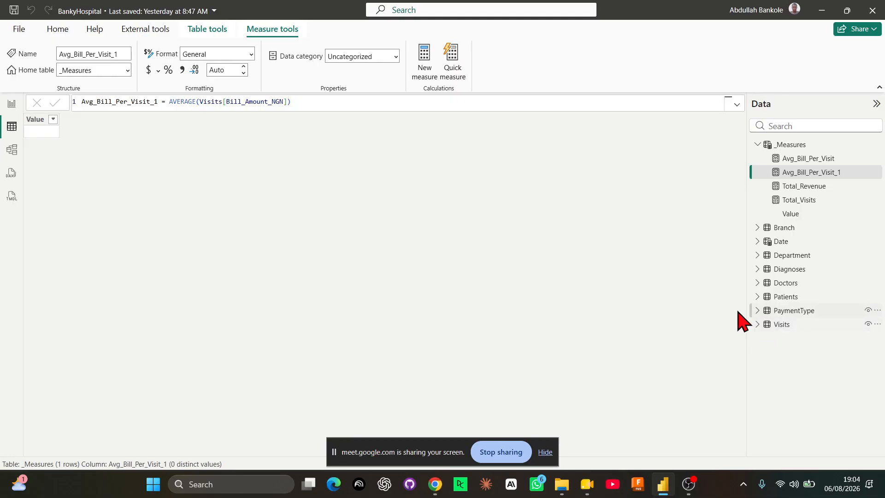
left_click(12, 104)
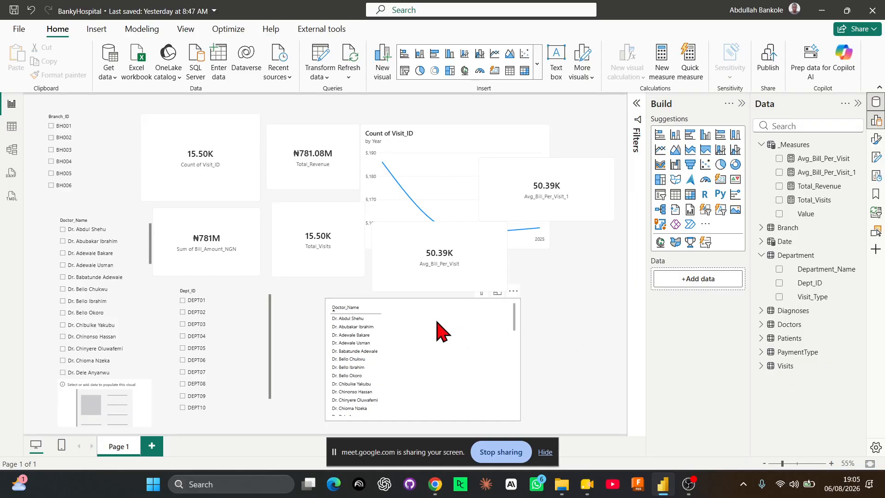
Move the Count of Visit_ID line chart up to the page's upper edge and narrow the Avg_Bill_Per_Visit_1 card from its left side.
left_click_drag(461, 138, 460, 99)
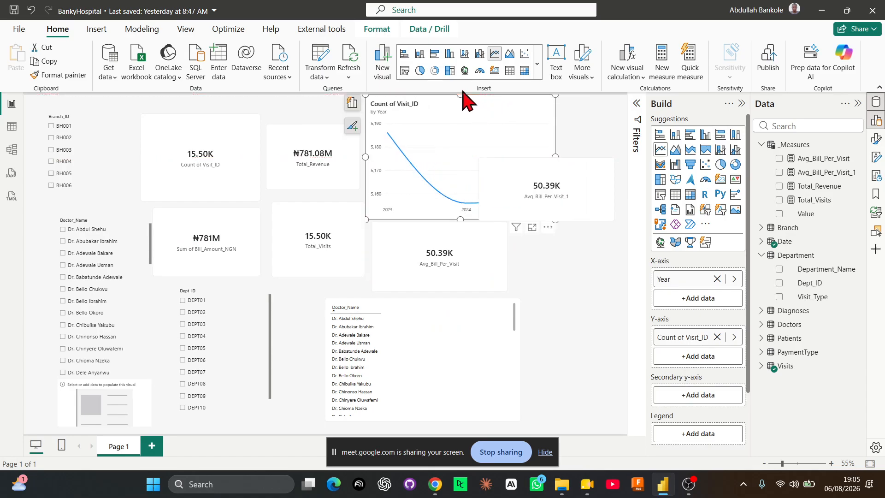
left_click(584, 185)
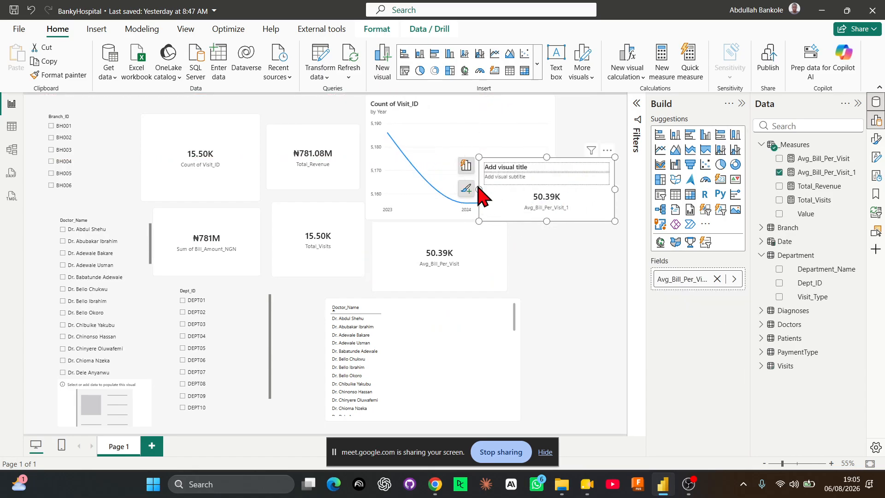
left_click_drag(480, 184, 513, 190)
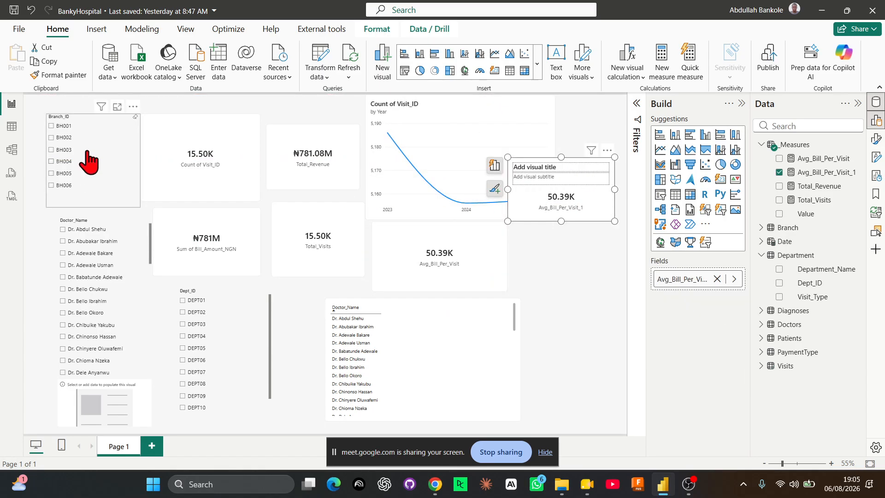
Shrink the Branch_ID slicer, move it into the page's upper-left corner and select BH002 in it.
left_click(107, 139)
left_click_drag(140, 161, 82, 171)
left_click_drag(64, 207, 65, 195)
mouse_move(74, 107)
left_mouse_down()
mouse_move(52, 93)
mouse_move(62, 103)
left_mouse_up()
left_click(39, 133)
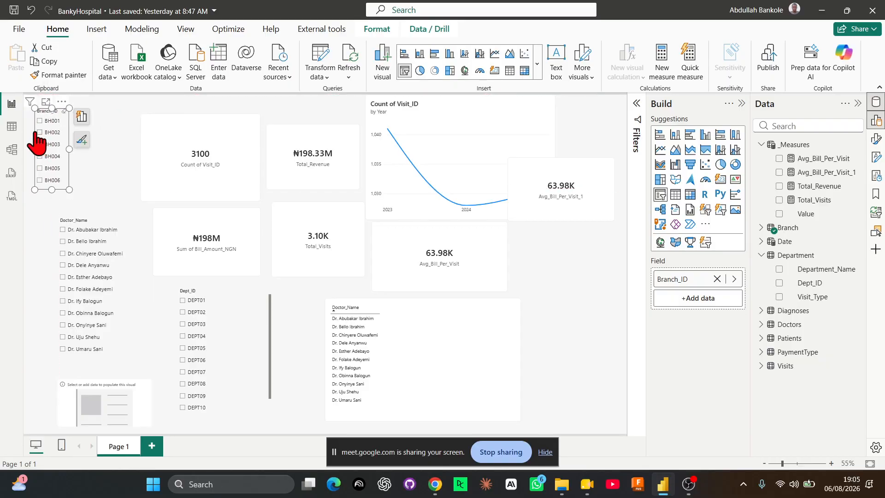
Return to the table view, switch to the Google Meet window and look through the participant list.
left_click(13, 126)
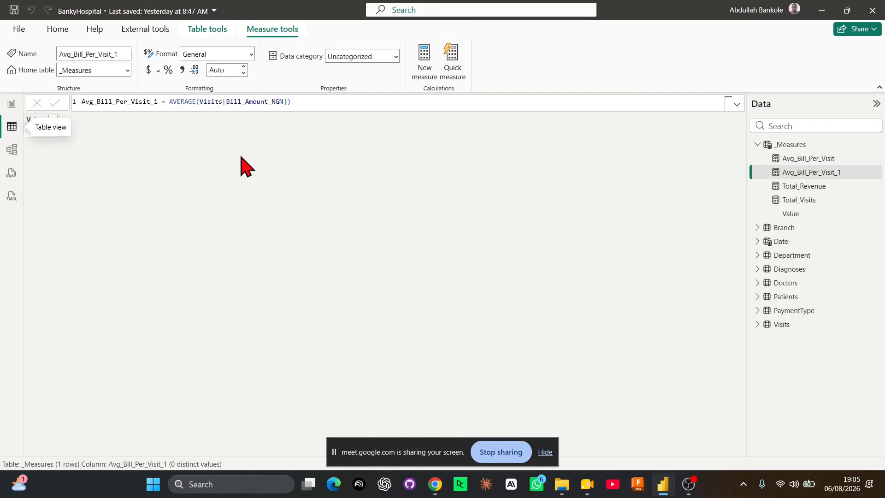
key("alt+Tab")
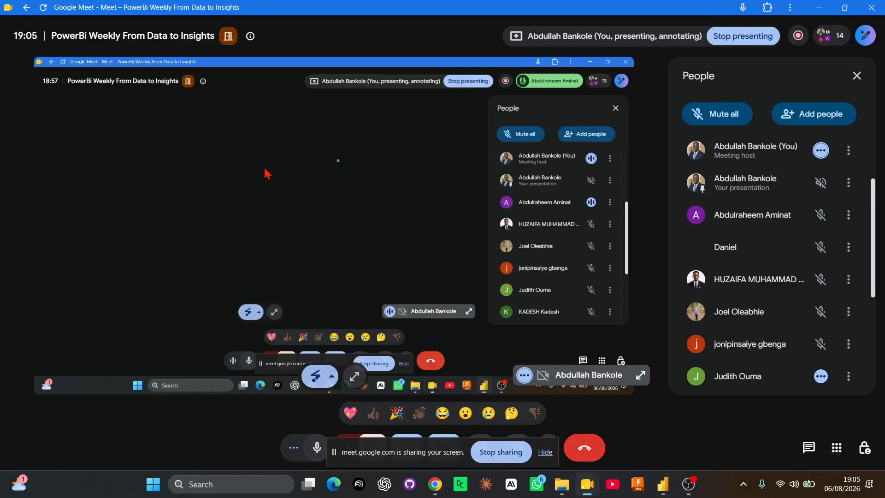
scroll(796, 278, "down", 5)
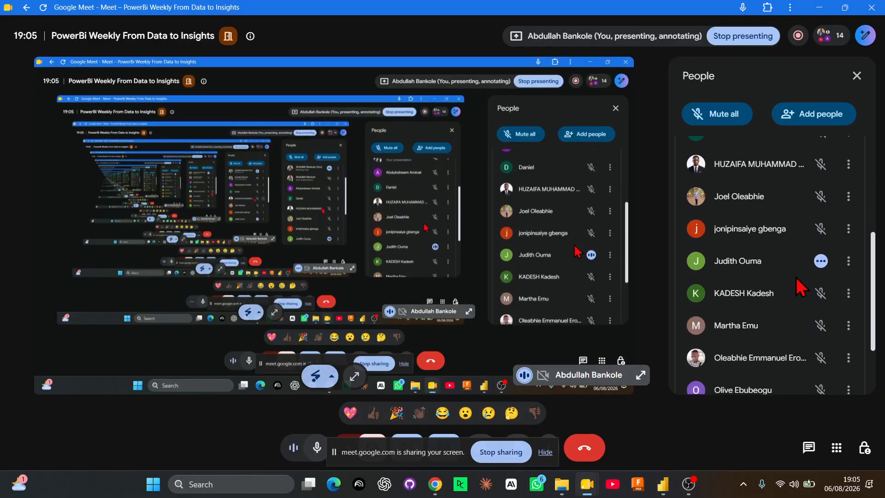
scroll(803, 275, "up", 6)
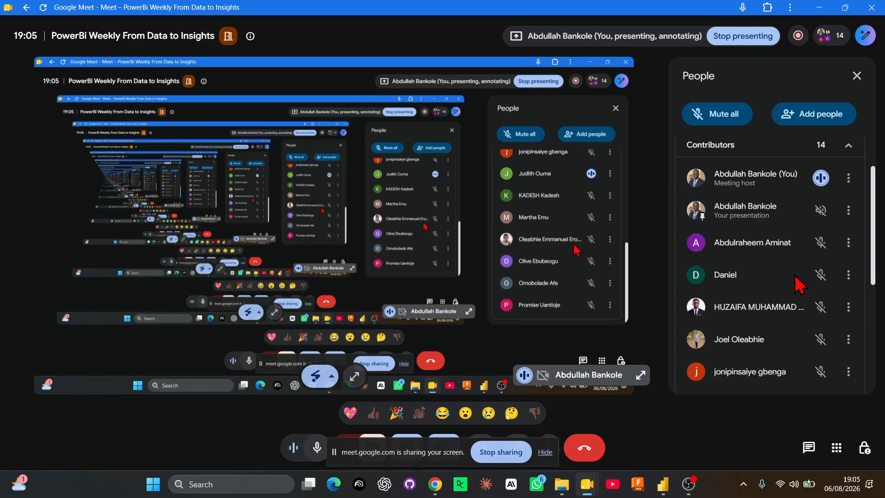
key("alt+Tab")
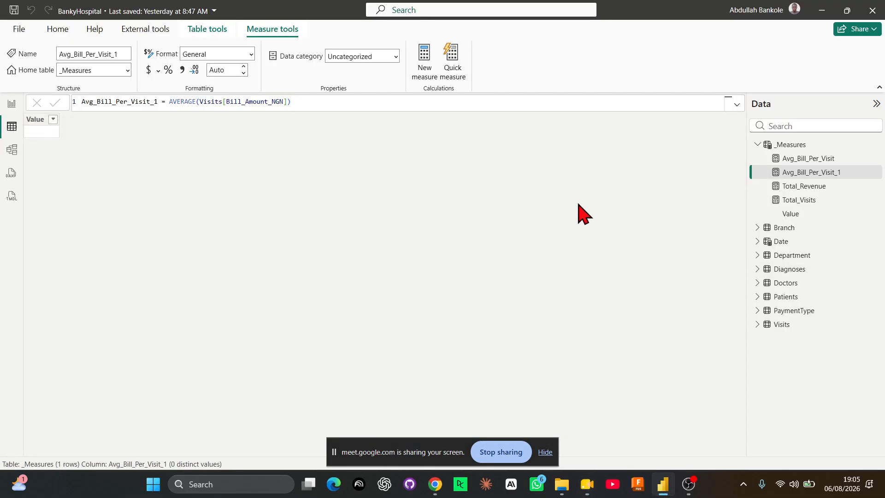
left_click(425, 62)
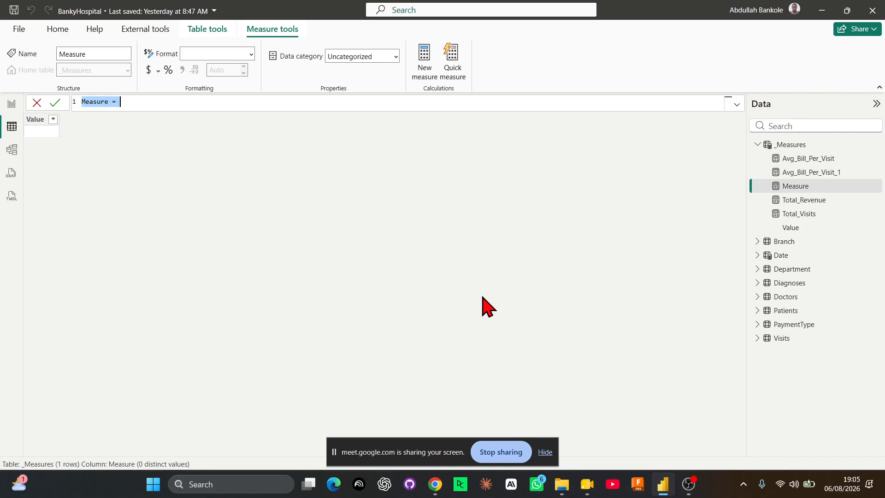
type("Yo")
key("BackSpace")
key("BackSpace")
type("Tota")
key("BackSpace")
key("BackSpace")
key("BackSpace")
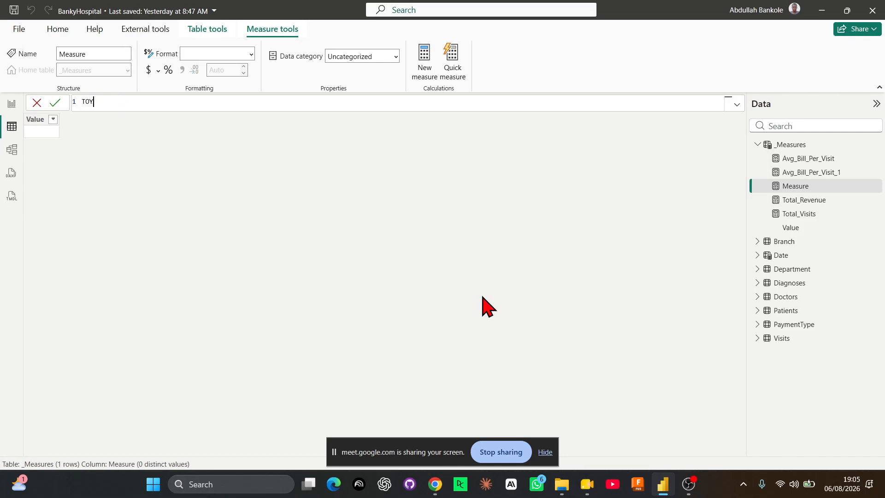
type("otal_Patients =")
Switch to the Google Meet window, look through the participant list and return to Power BI.
key("alt+Tab")
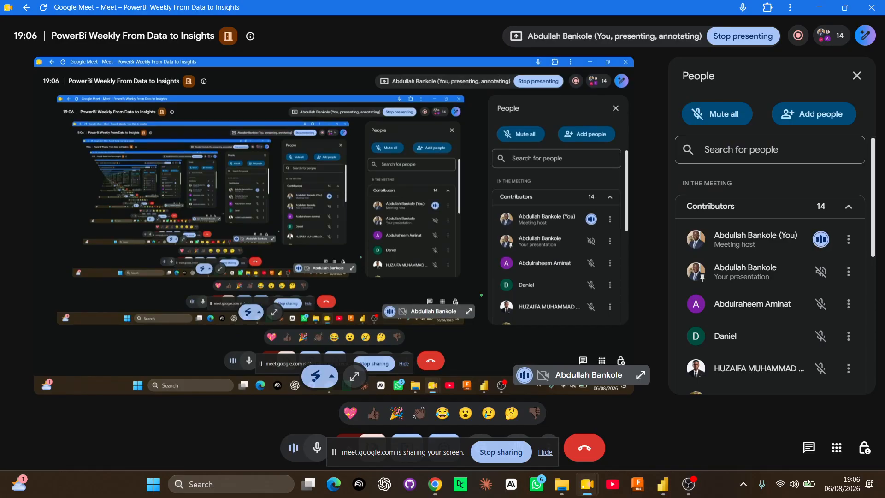
scroll(737, 332, "down", 3)
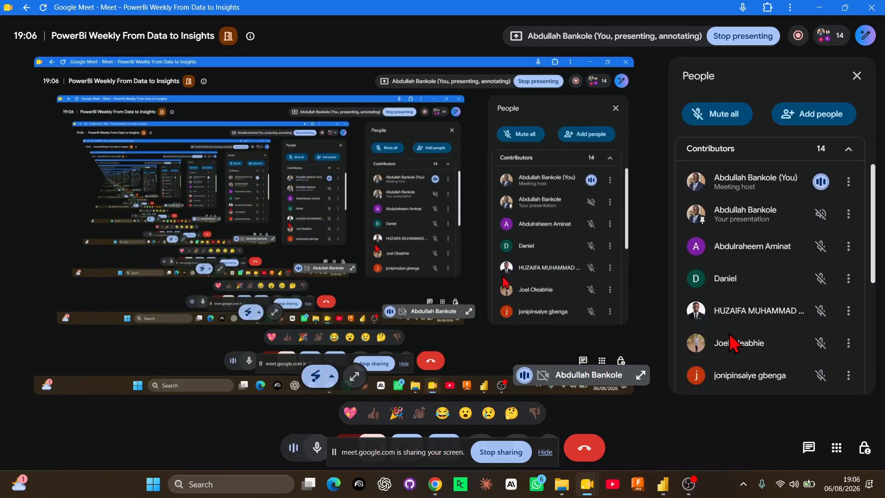
scroll(784, 318, "down", 4)
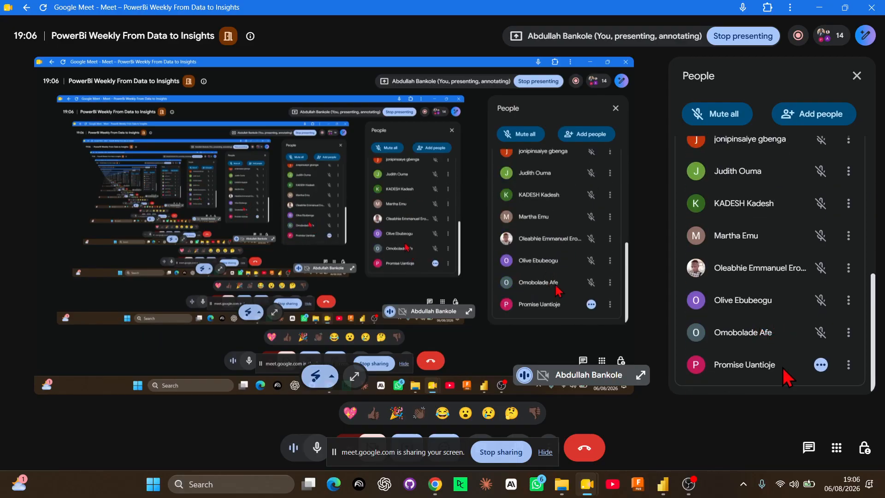
key("alt+Tab")
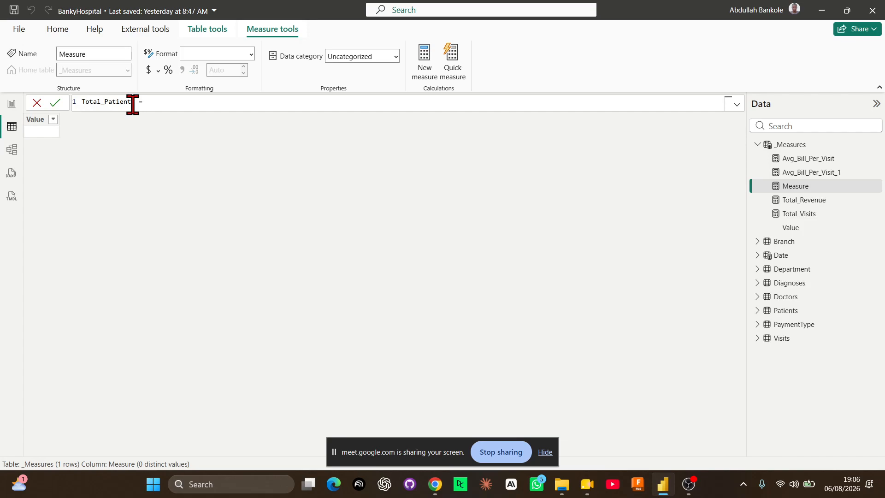
type("count")
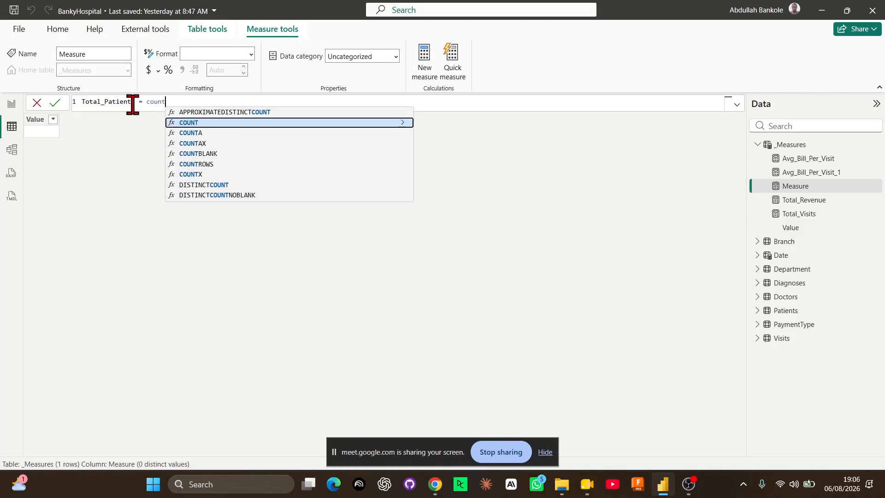
key("Tab")
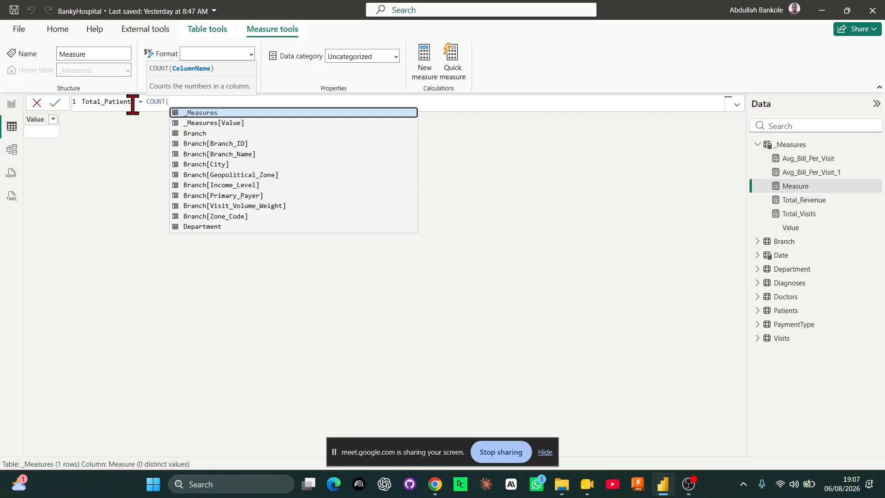
key("BackSpace")
key("BackSpace")
key("BackSpace")
key("BackSpace")
key("BackSpace")
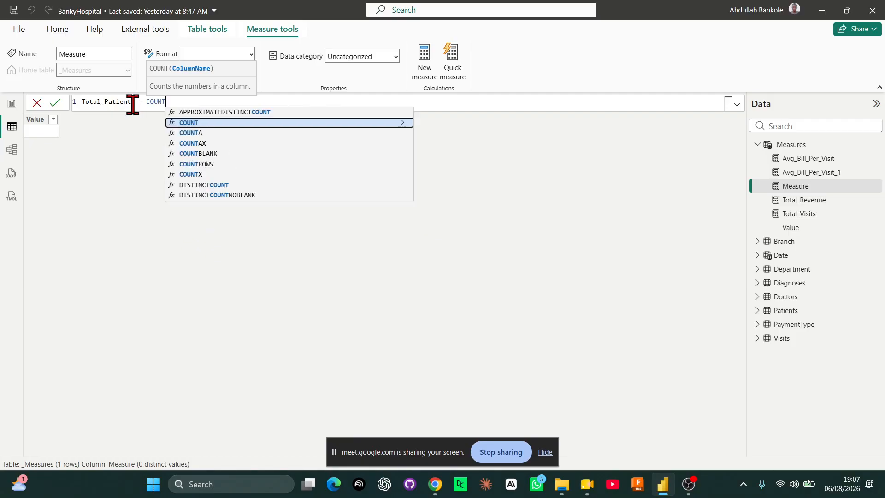
key("BackSpace")
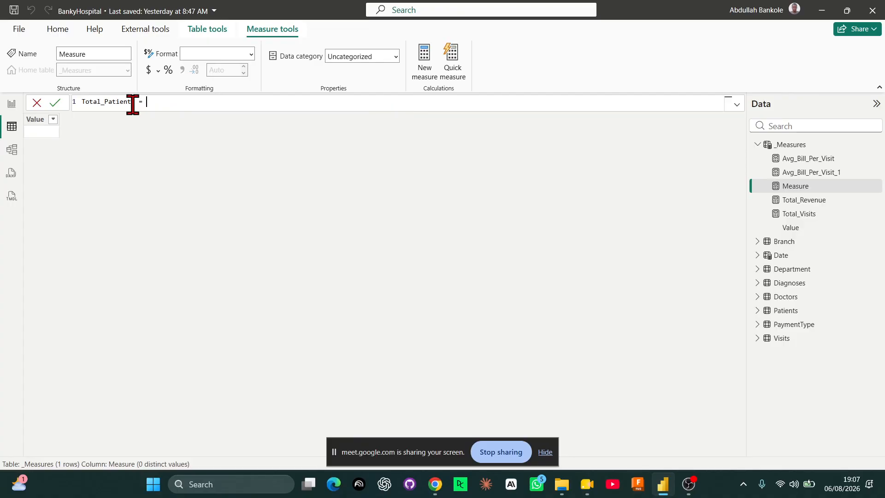
key("Return")
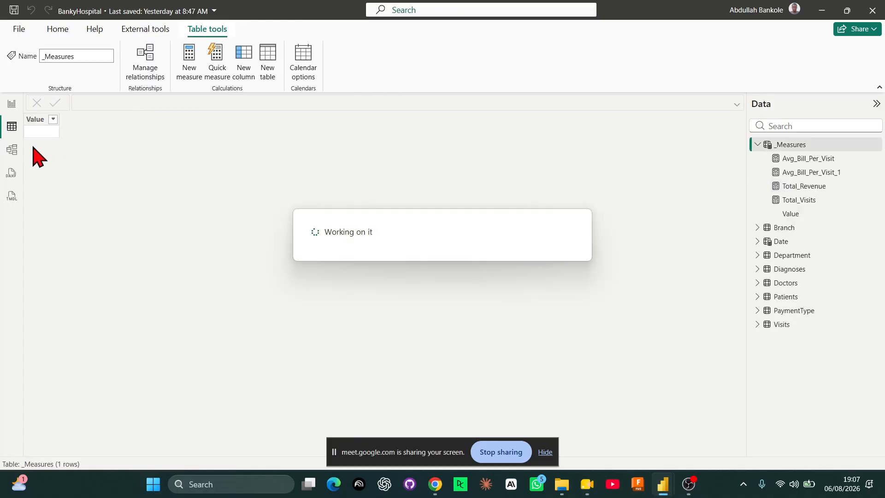
Examine the rows of the Patients and Visits tables in the table view and check the report page.
left_click(9, 106)
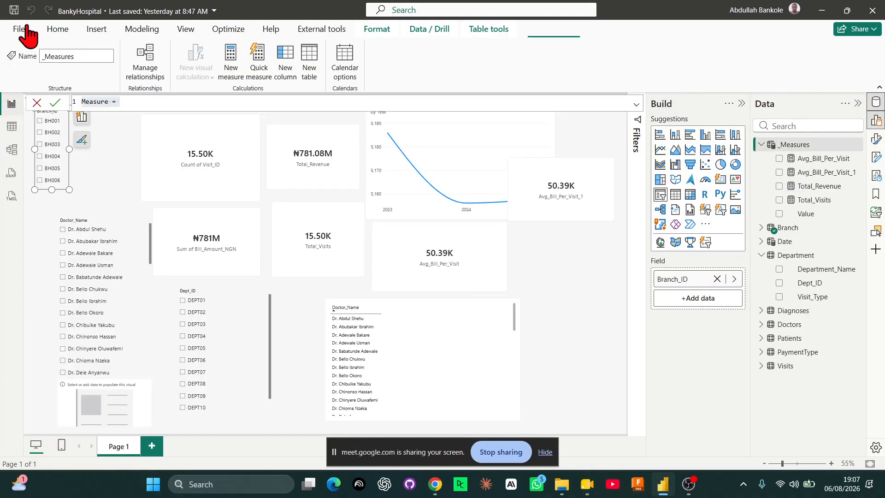
left_click(12, 127)
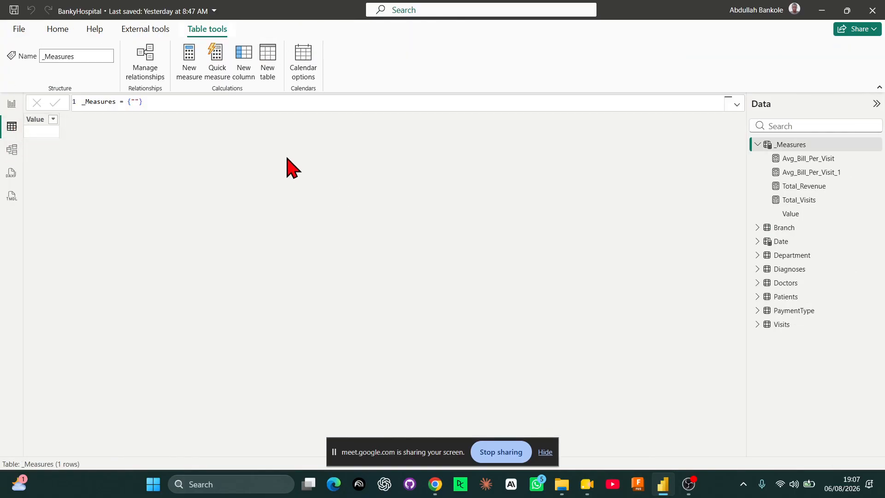
left_click(786, 297)
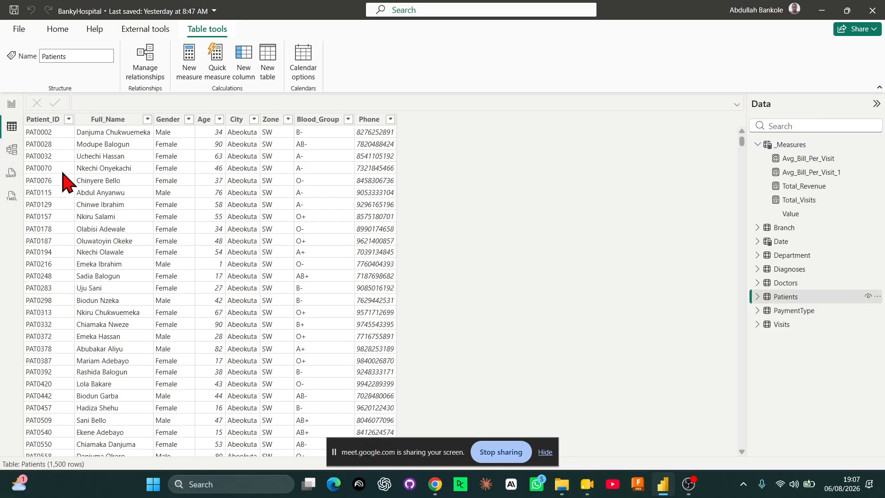
left_click(806, 325)
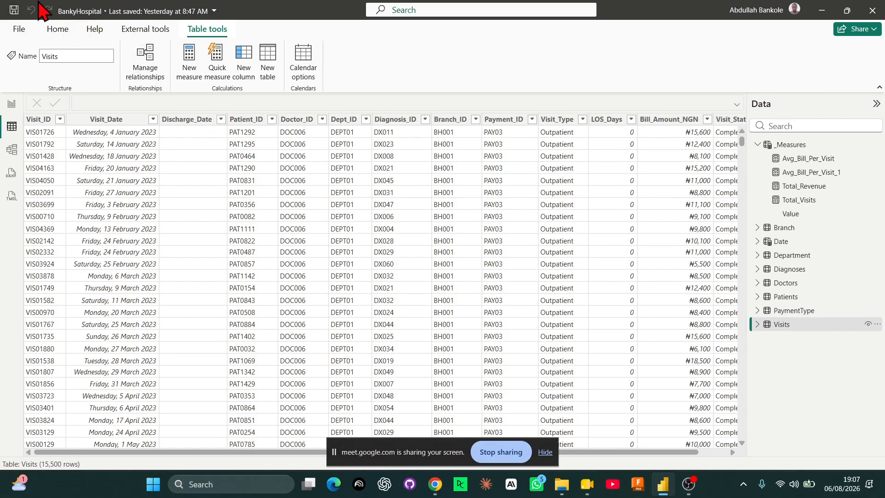
left_click(11, 104)
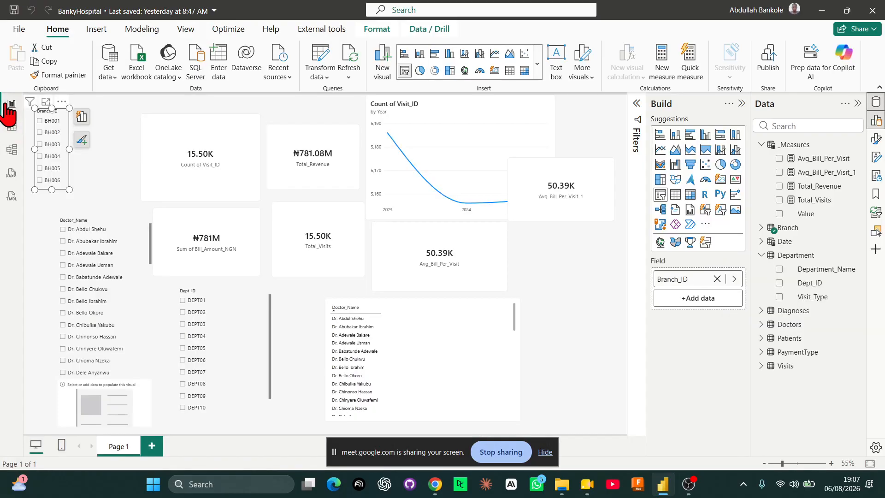
left_click(11, 127)
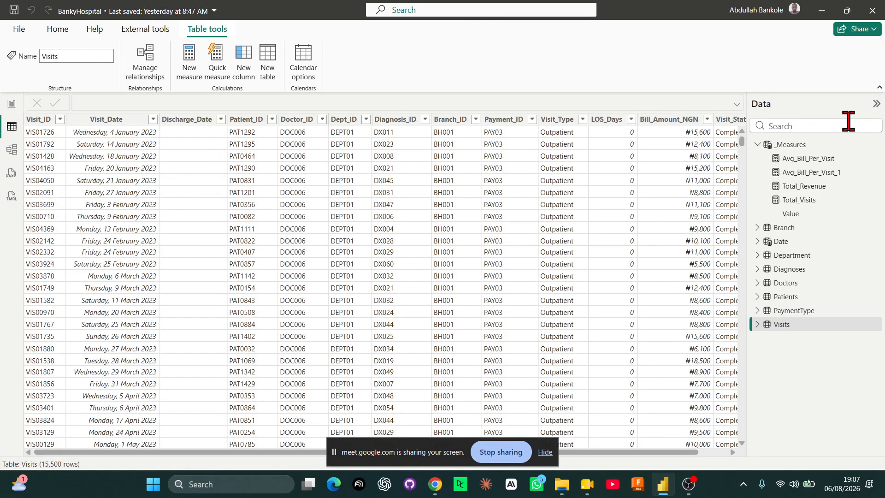
Create the measure Total_Patients = COUNTROWS(Patients) in the _Measures table.
left_click(808, 146)
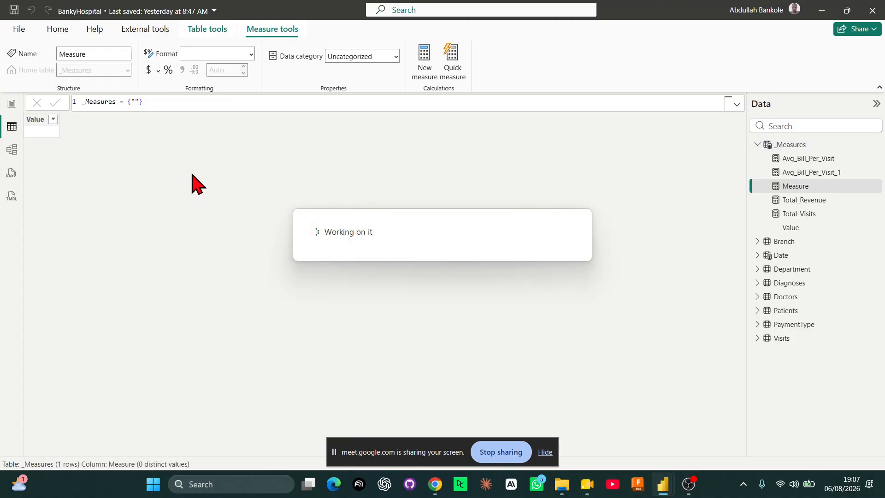
type("Total_")
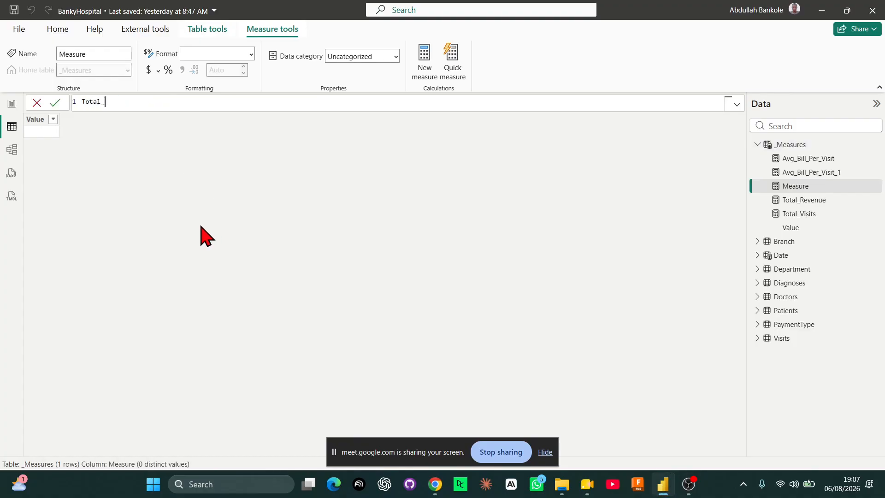
type("Patients =")
type("coun")
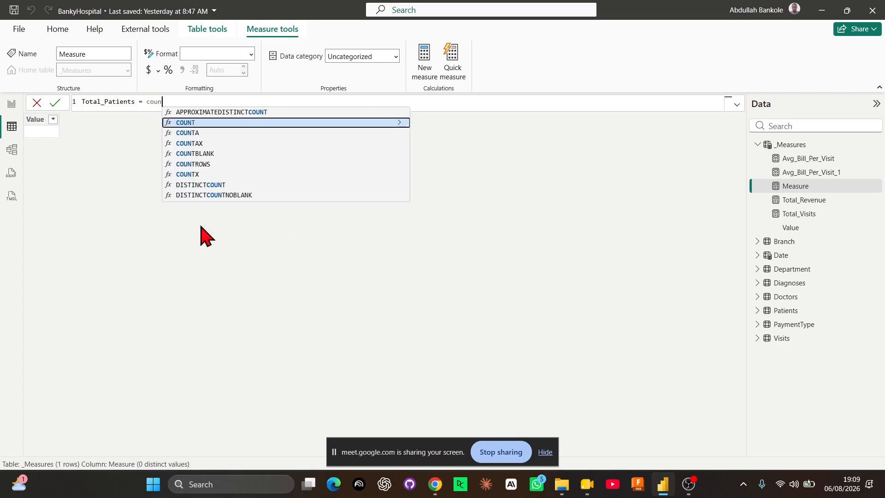
type("r")
key("Tab")
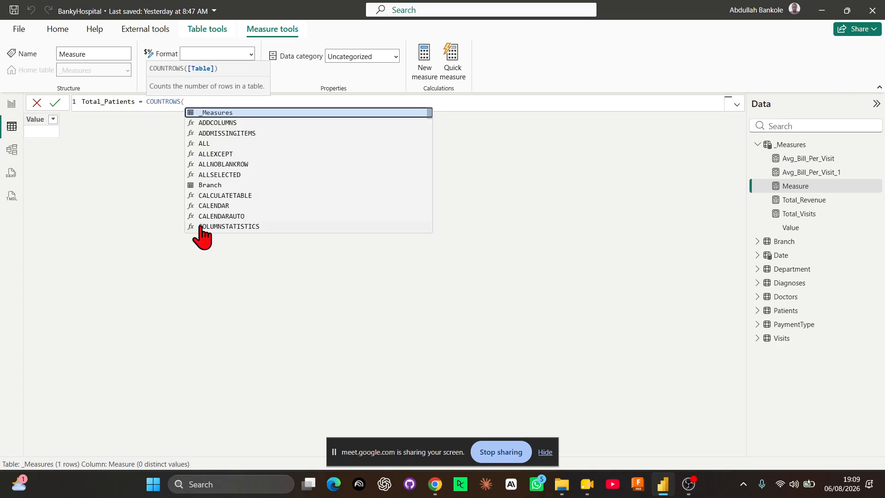
type("pa")
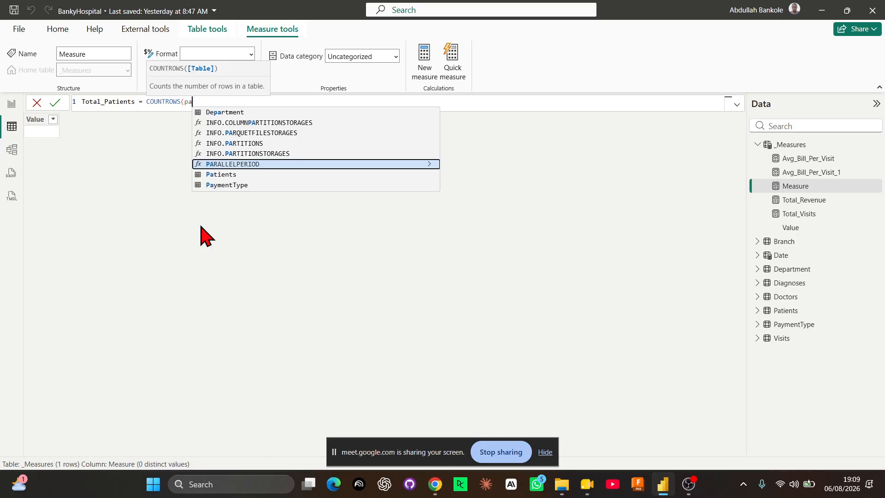
key("Down")
key("Tab")
type(")")
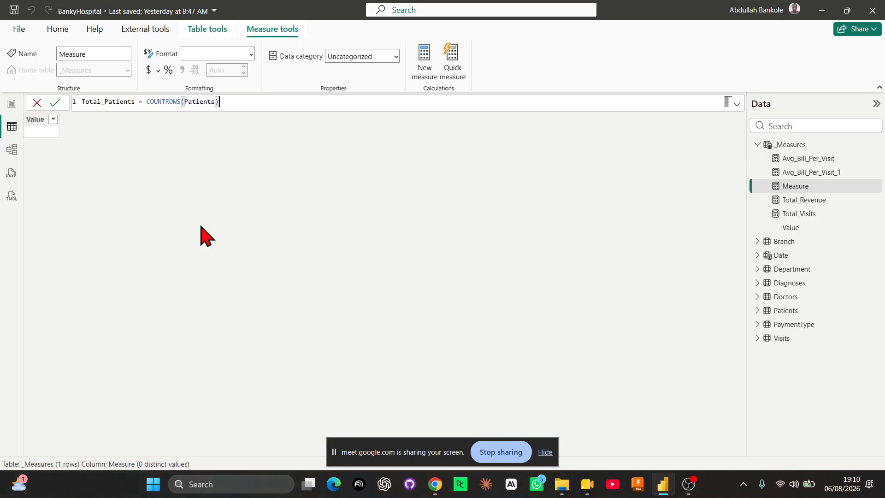
key("Return")
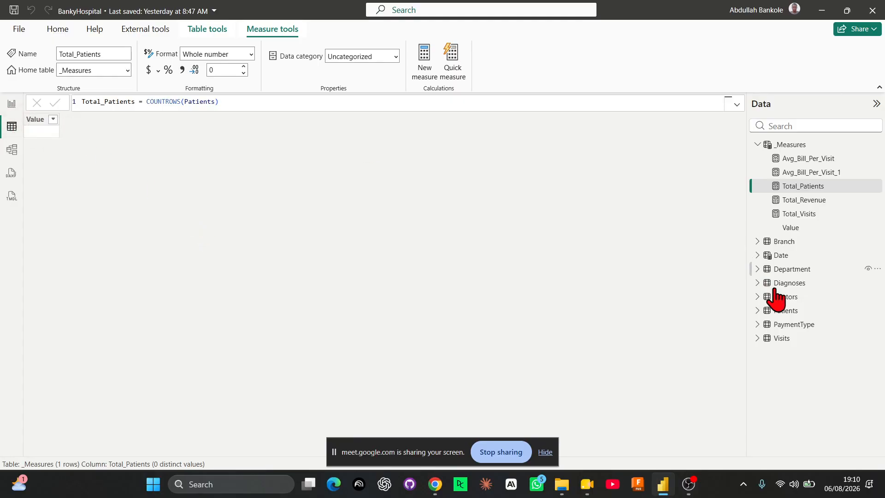
Examine the Visit_Type column of the Visits table.
left_click(782, 338)
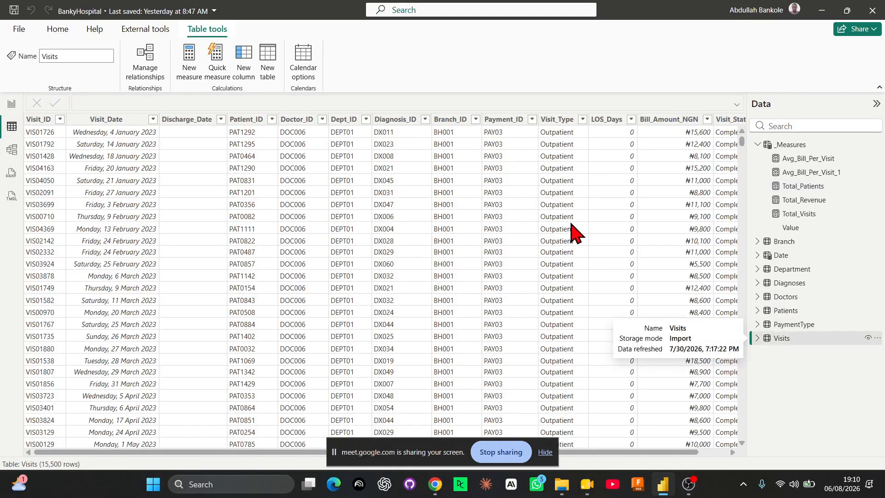
left_click(572, 282)
scroll(572, 283, "down", 20)
scroll(572, 288, "up", 20)
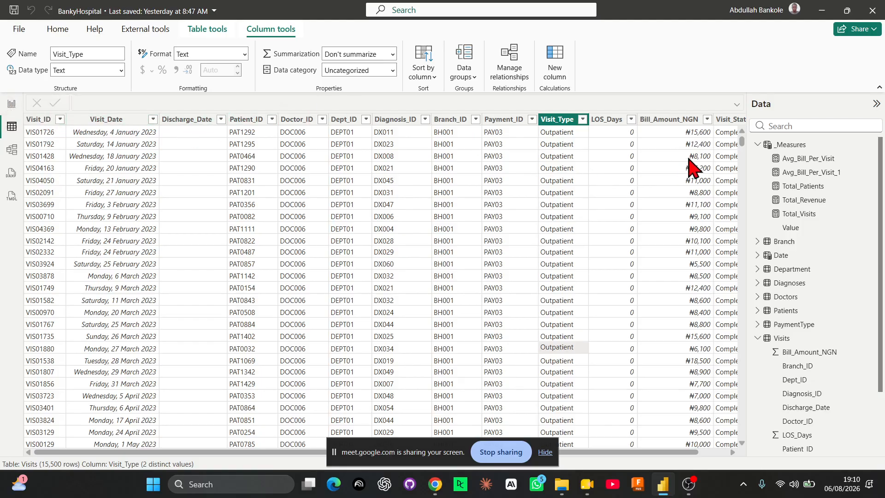
Start a new measure in the _Measures table, then check the participant list in the Google Meet window and return to Power BI.
left_click(793, 146)
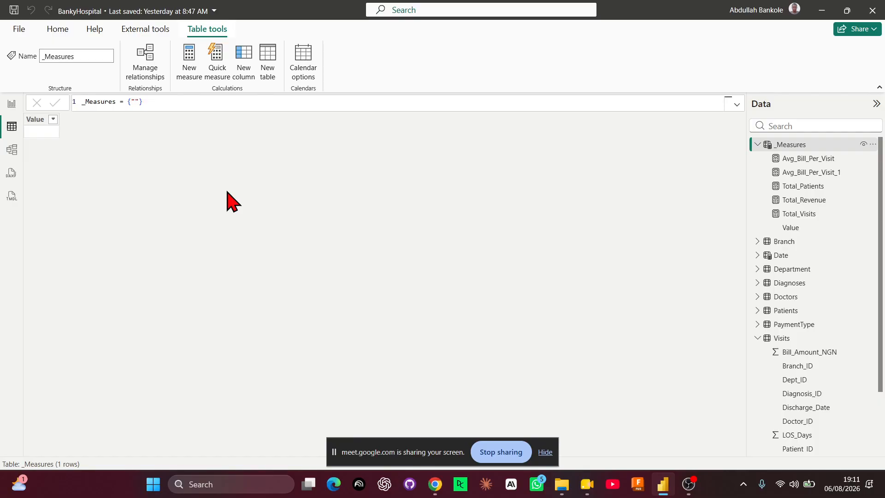
left_click(213, 60)
key("alt+Tab")
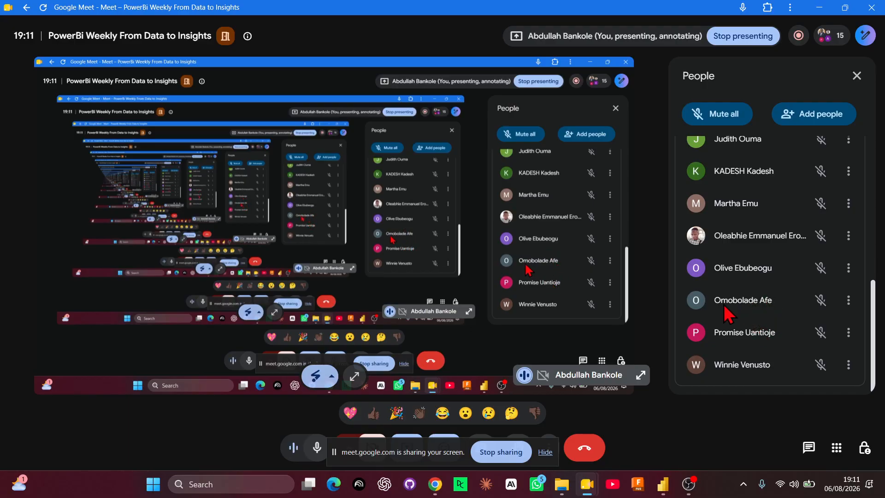
scroll(756, 306, "up", 3)
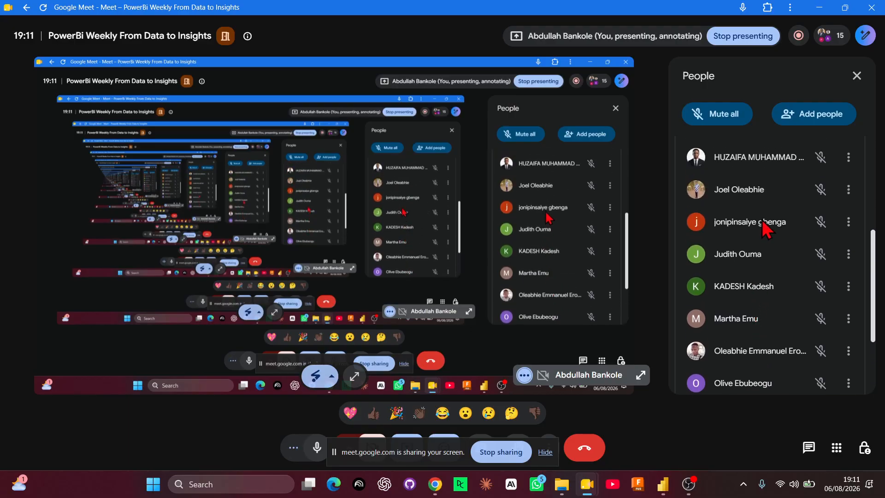
scroll(783, 260, "up", 3)
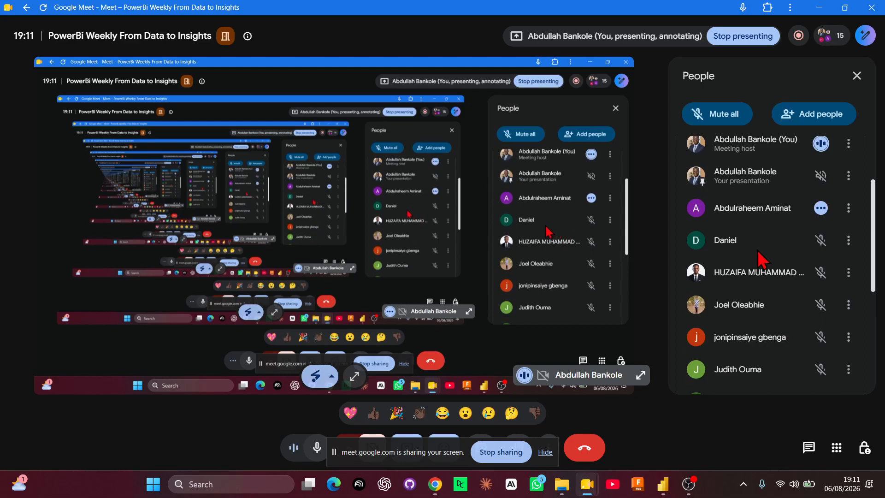
key("alt+Tab")
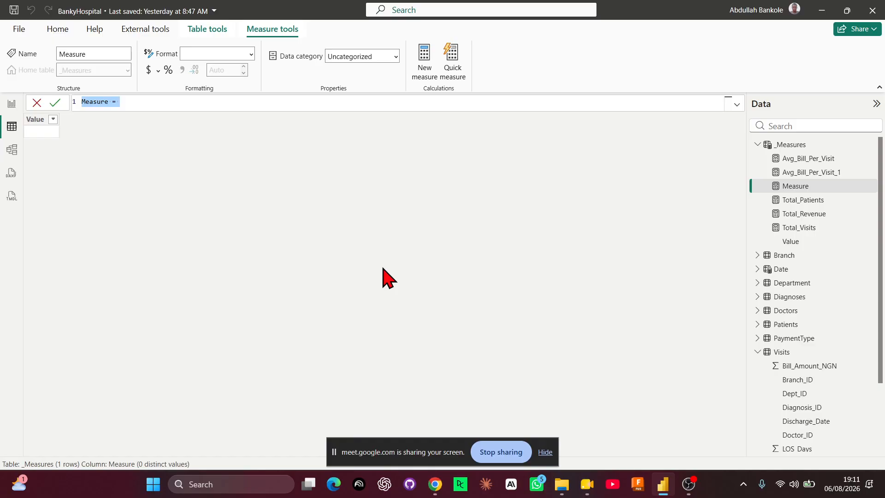
Draft the new measure's opening text "Inpatient_Visit =", copy it and discard the draft measure.
type("I")
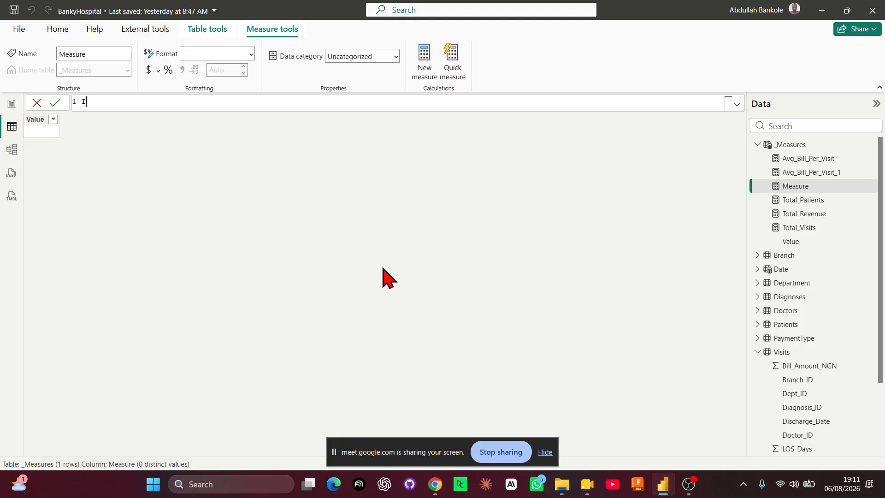
type("npatient")
type(" V")
key("BackSpace")
key("BackSpace")
type("_Visit =")
key("ctrl+a")
key("ctrl+c")
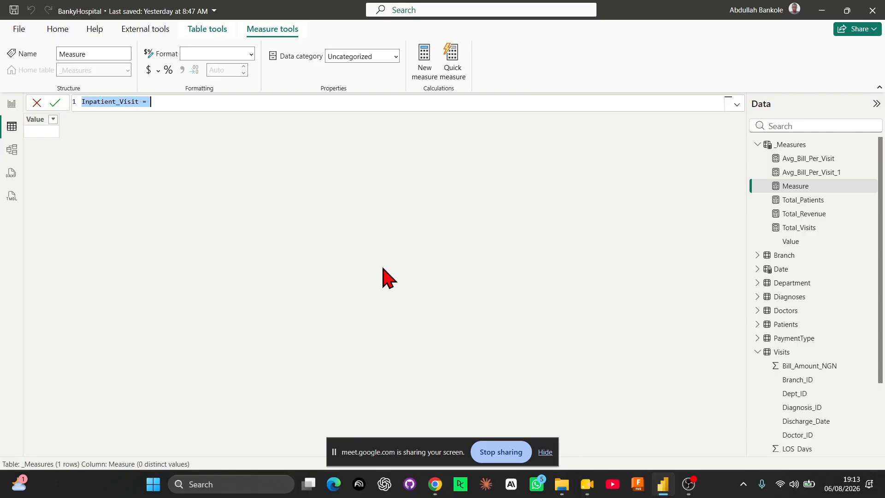
key("BackSpace")
left_click(480, 202)
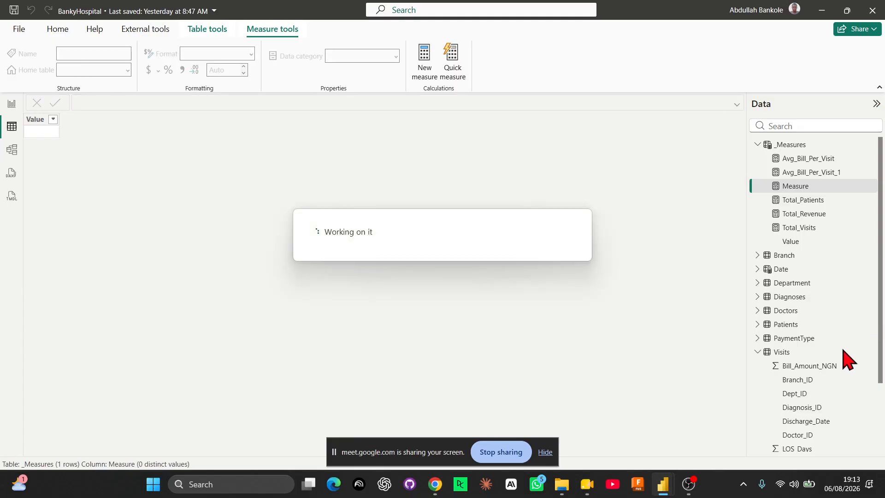
Open the Visits table, then switch to Google Meet to mute the participant whose microphone is on, and return to Power BI.
left_click(784, 339)
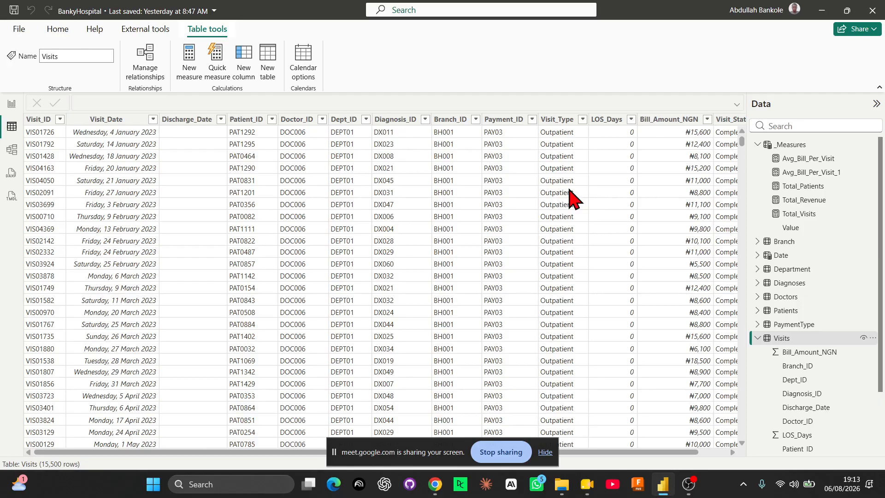
key("alt+Tab")
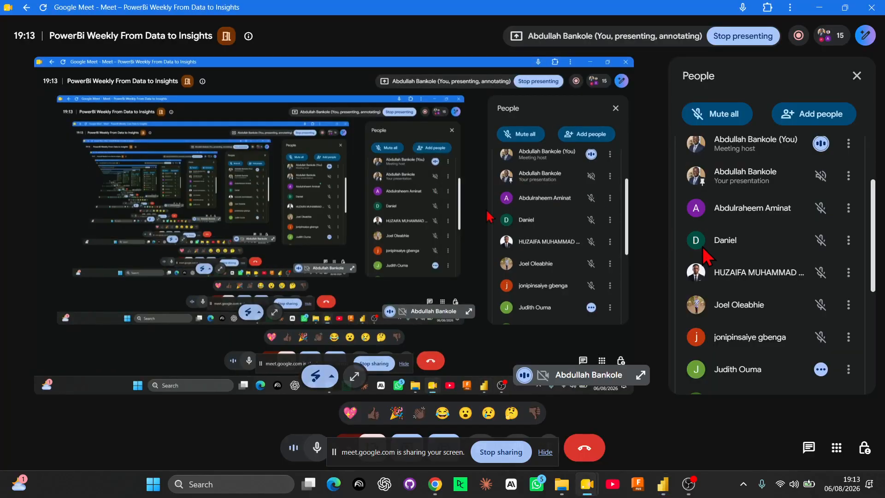
left_click(822, 369)
left_click(569, 277)
key("alt+Tab")
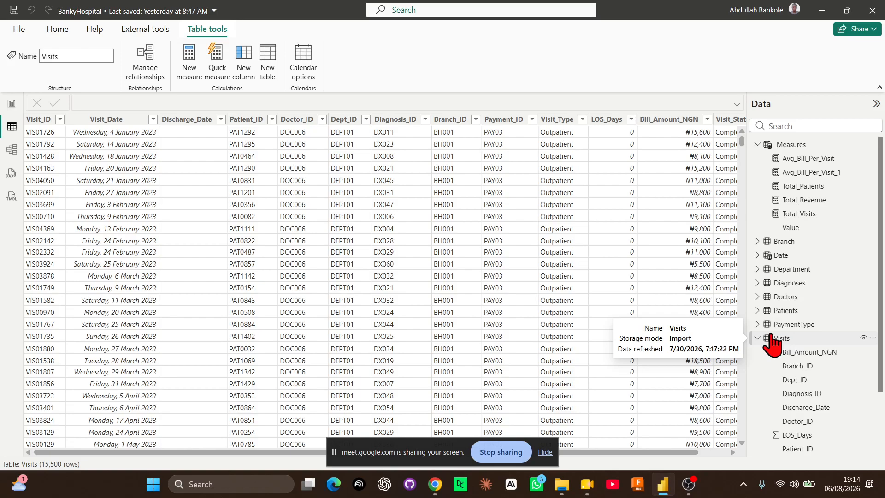
key("alt+Tab")
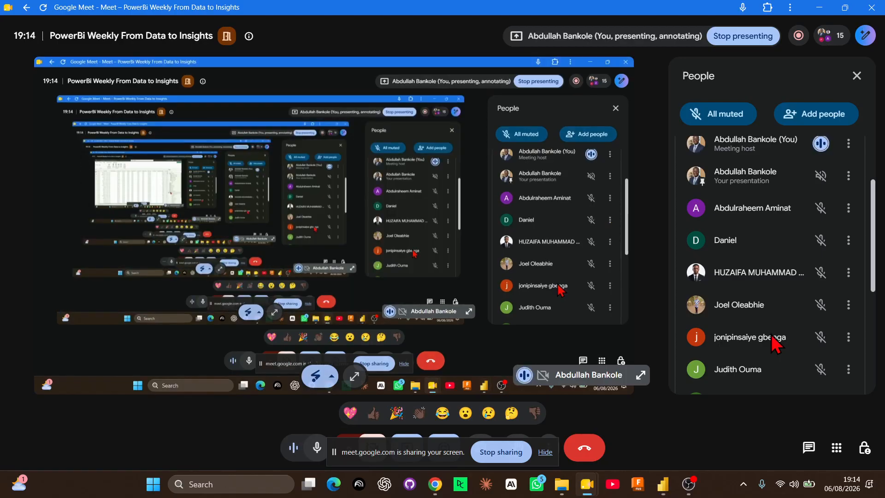
key("alt+Tab")
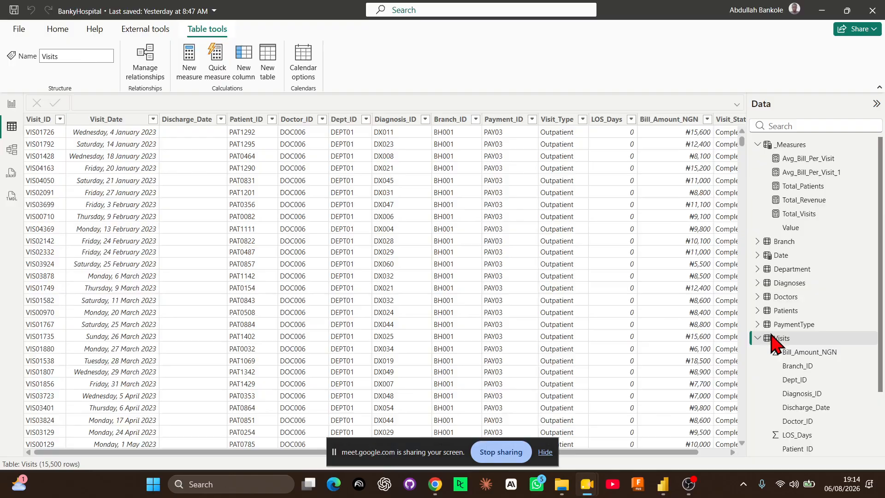
Start a new measure in the _Measures table with the copied "Inpatient_Visit =" text and CALCULATE([Total_Visits] as its expression.
left_click(799, 149)
left_click(187, 73)
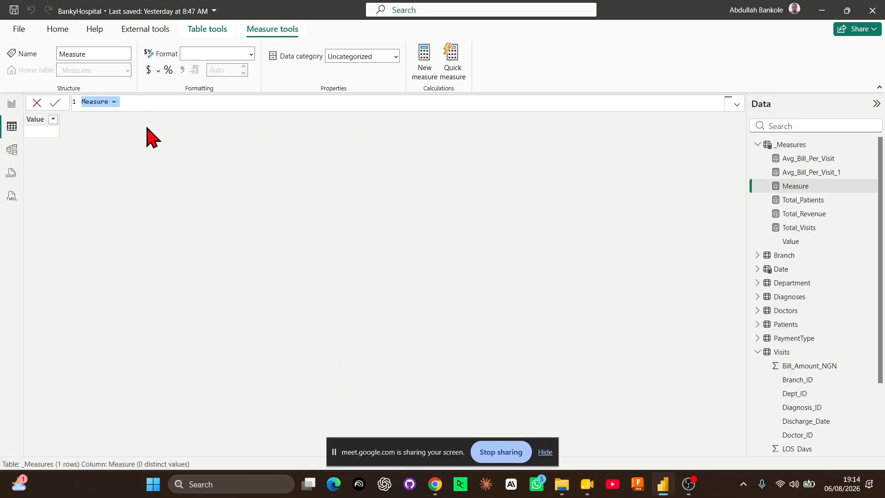
key("ctrl+v")
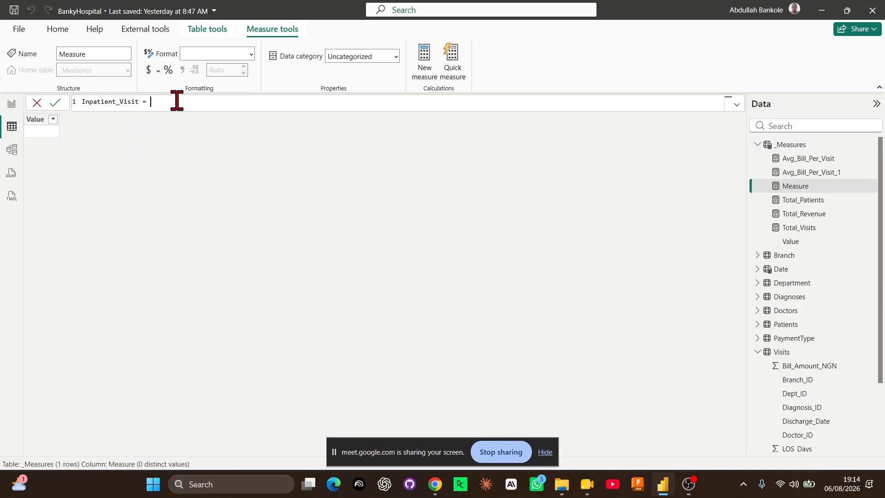
type("CALCULATE(")
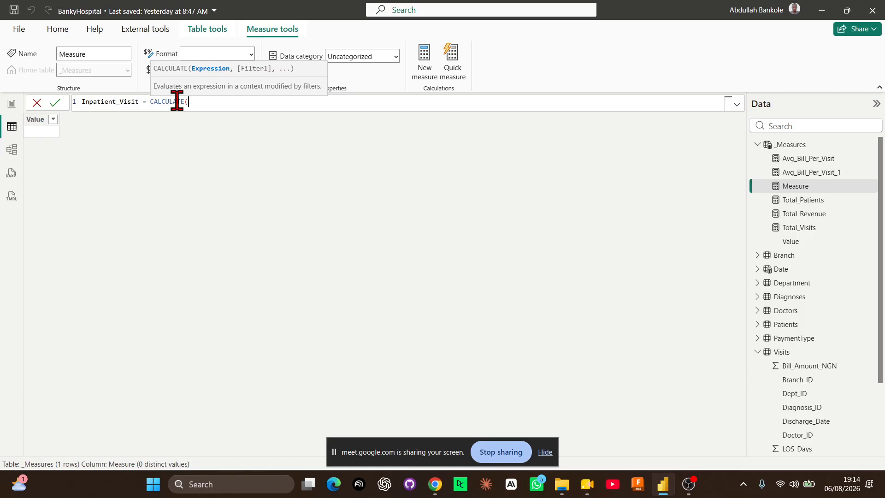
type("to")
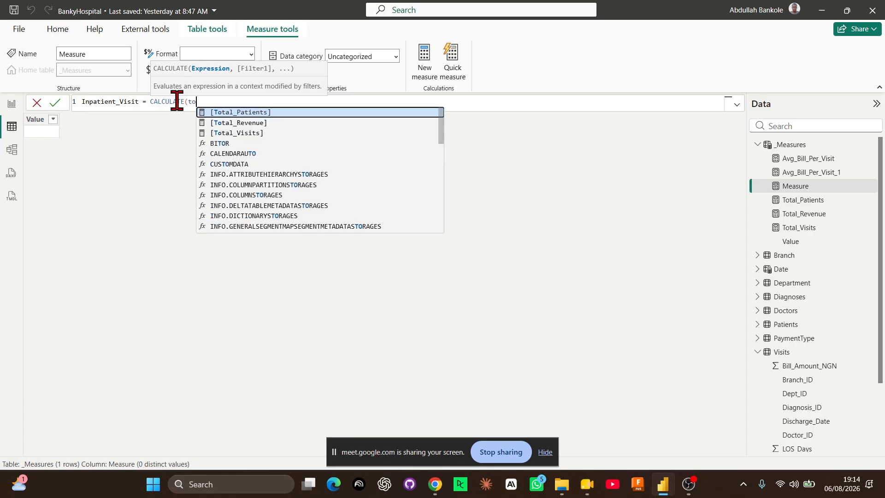
key("Down")
key("Down")
key("Tab")
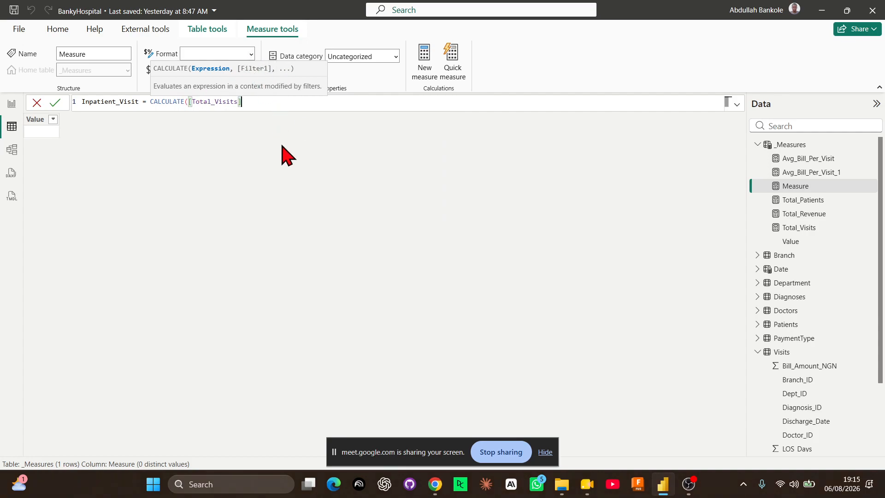
Add the Visits[Visit_Status] column as the filter argument of the CALCULATE formula.
type(",")
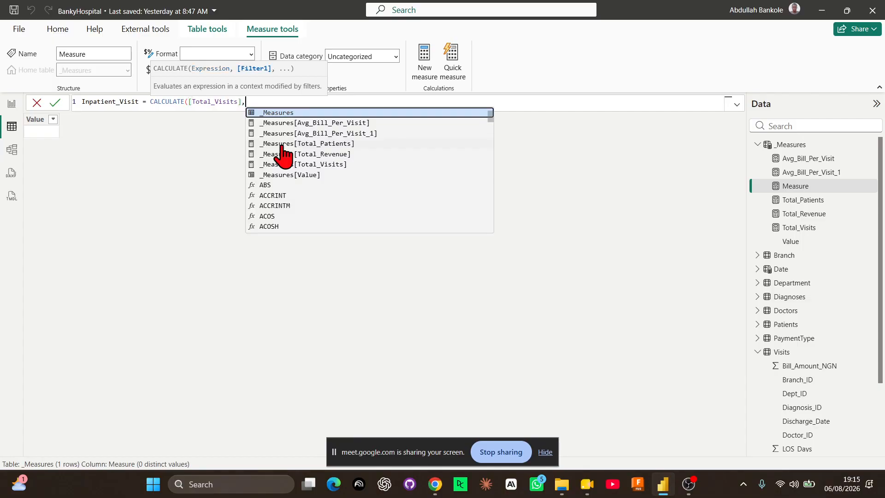
type("visi")
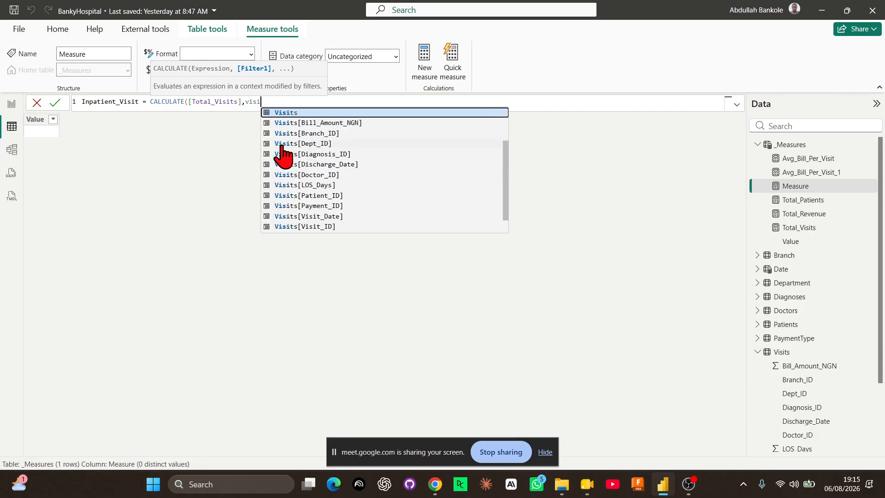
key("Down")
key("Down")
key("Down")
key("Down")
key("Down")
key("Down")
key("Down")
key("Down")
key("Down")
key("Down")
key("Down")
key("Down")
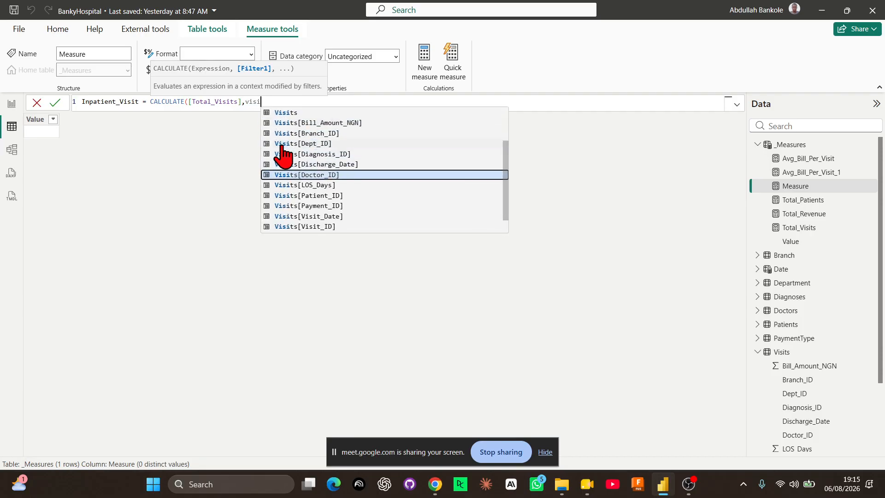
key("Down")
key("Up")
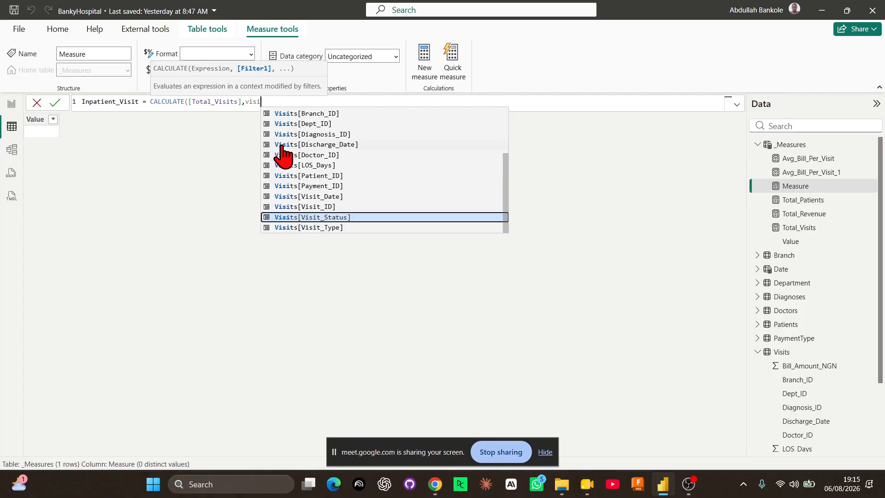
key("Tab")
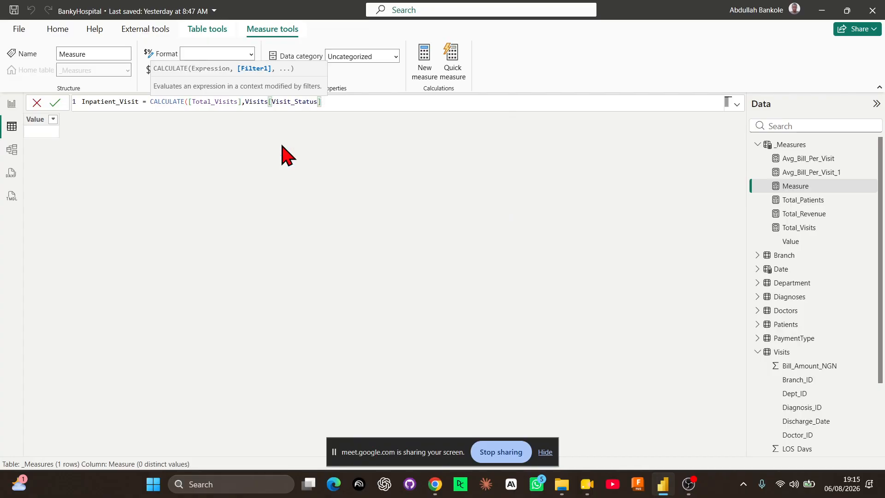
Complete the filter condition with = "Inpatient" and close the CALCULATE function.
type("= ")
type("\"Inpaatie")
key("BackSpace")
key("BackSpace")
key("BackSpace")
key("BackSpace")
type("tient\"")
type(")")
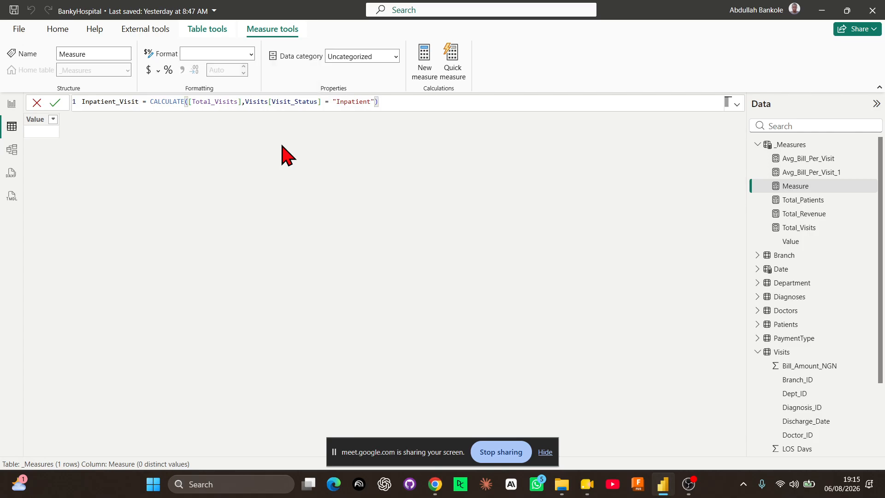
Replace the filter column in the Inpatient_Visit formula with Visits[Visit_Type].
left_click(319, 101)
key("BackSpace")
key("BackSpace")
key("BackSpace")
key("BackSpace")
key("BackSpace")
key("BackSpace")
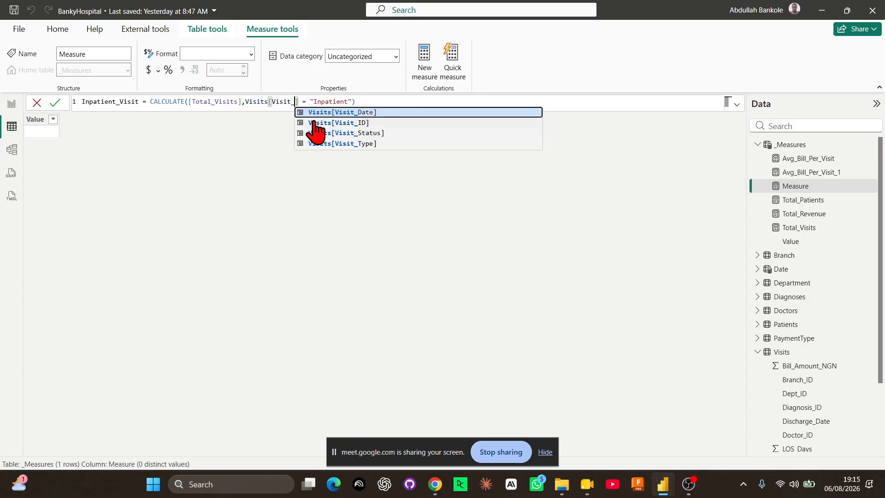
type("ty")
key("Tab")
Move the Visits[Visit_Type] filter condition onto its own indented line in the formula.
left_click(249, 102)
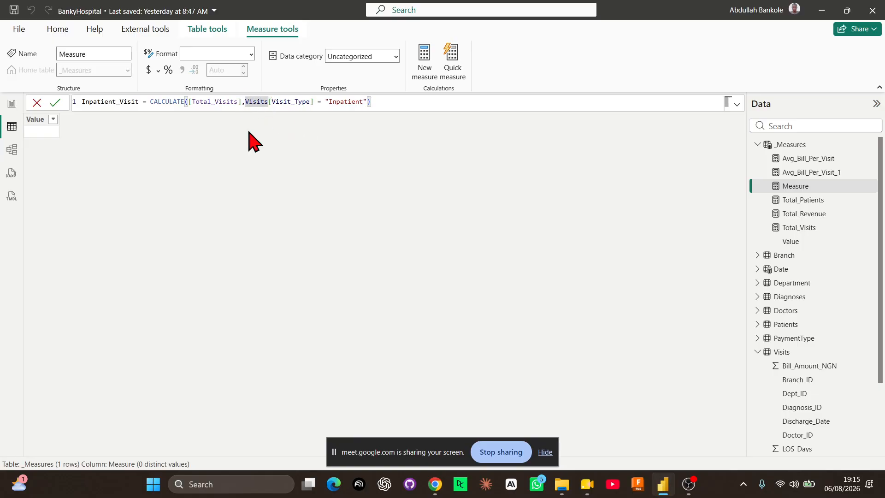
key("shift+Return")
key("Tab")
key("Tab")
key("Tab")
key("Tab")
key("Tab")
key("Tab")
key("Tab")
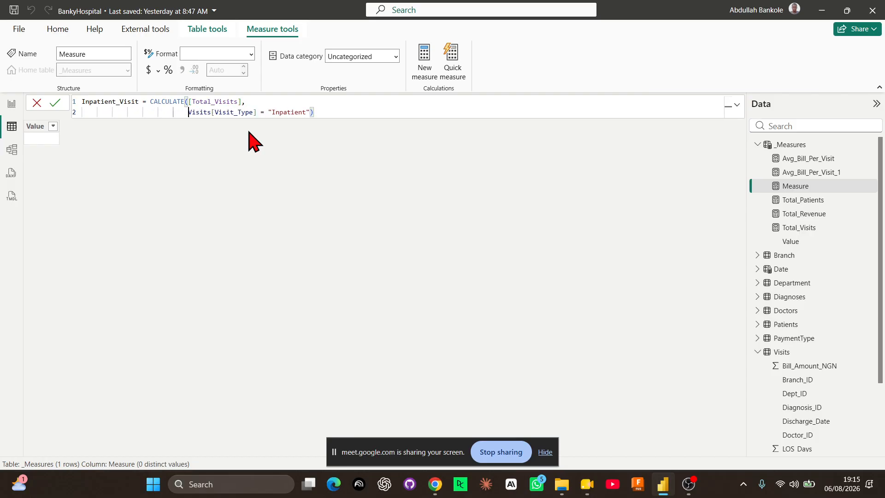
Put [Total_Visits] on its own indented line below CALCULATE and indent the filter line one level further.
left_click(188, 102)
key("shift+Return")
key("Tab")
key("Tab")
key("Tab")
key("Tab")
key("Tab")
key("Tab")
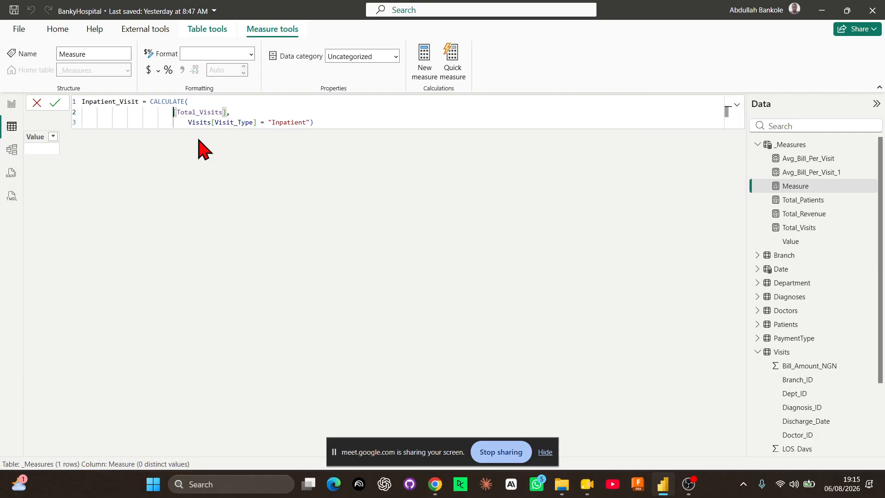
key("Tab")
left_click(187, 122)
left_click(188, 122)
key("Tab")
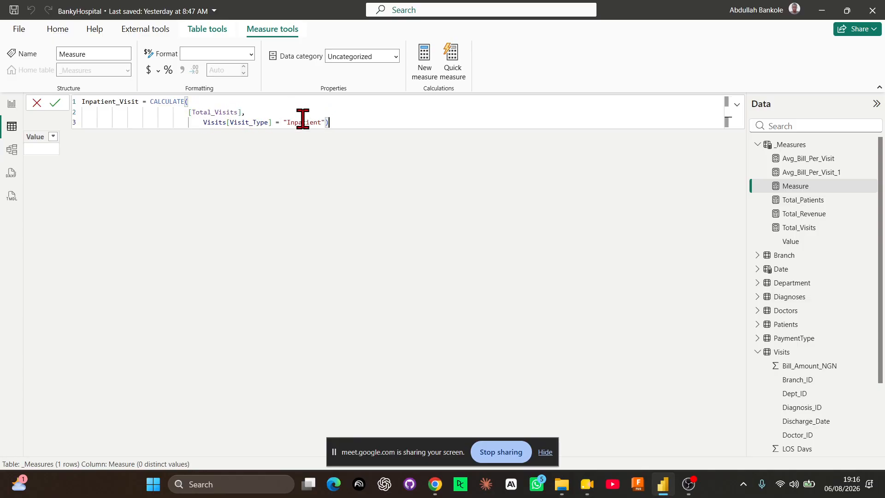
Copy the whole Inpatient_Visit formula and commit the measure.
key("ctrl+a")
key("ctrl+c")
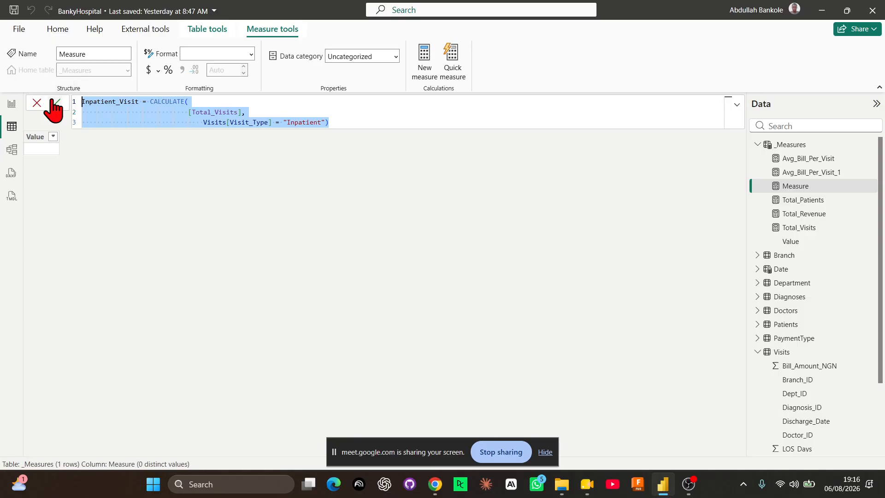
left_click(354, 122)
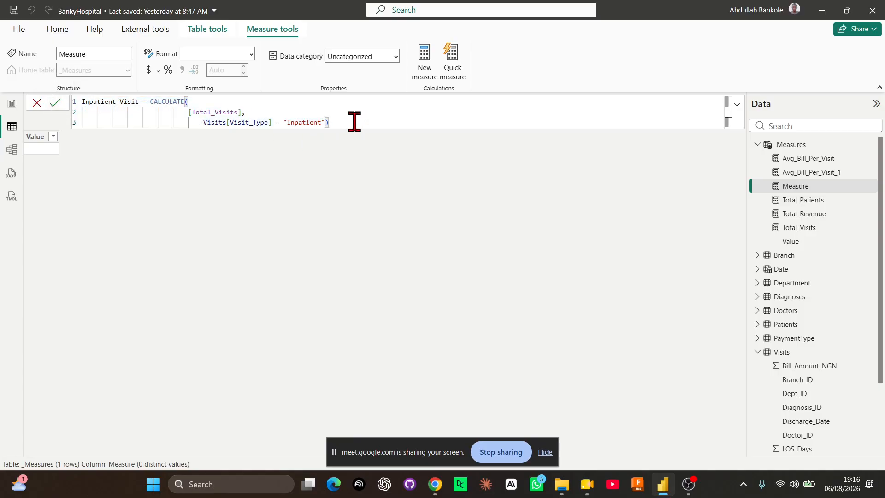
key("Return")
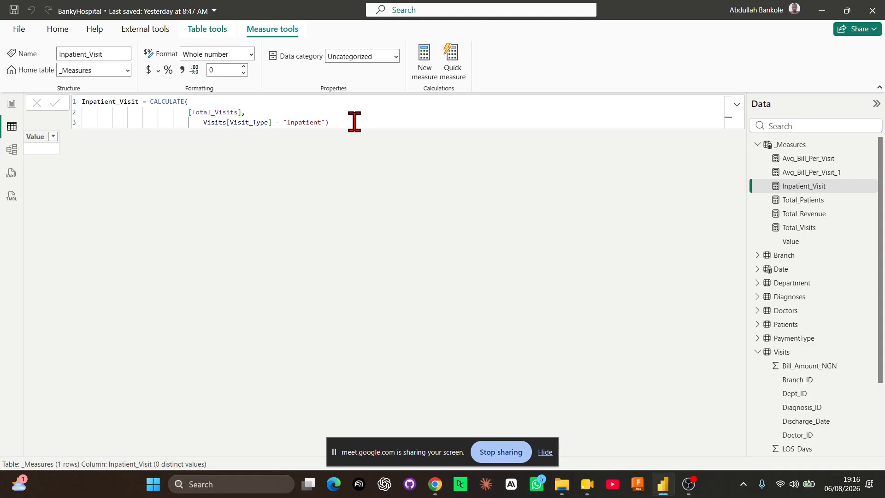
Create another measure from the copied formula and rename it Outpatient_Visit.
left_click(420, 60)
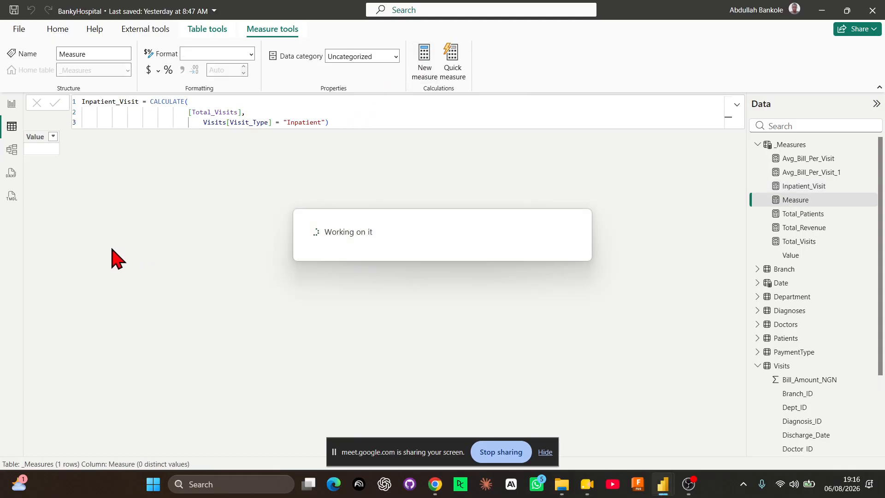
key("ctrl+v")
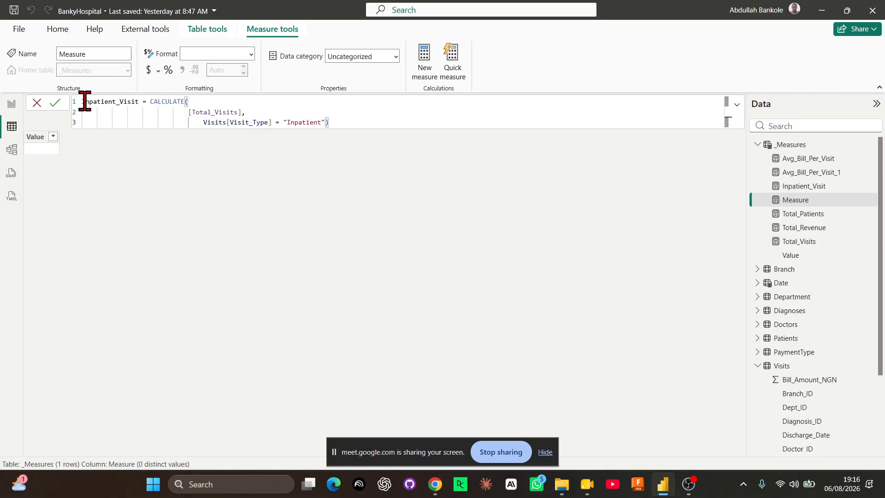
left_click(88, 101)
key("BackSpace")
key("BackSpace")
type("Out")
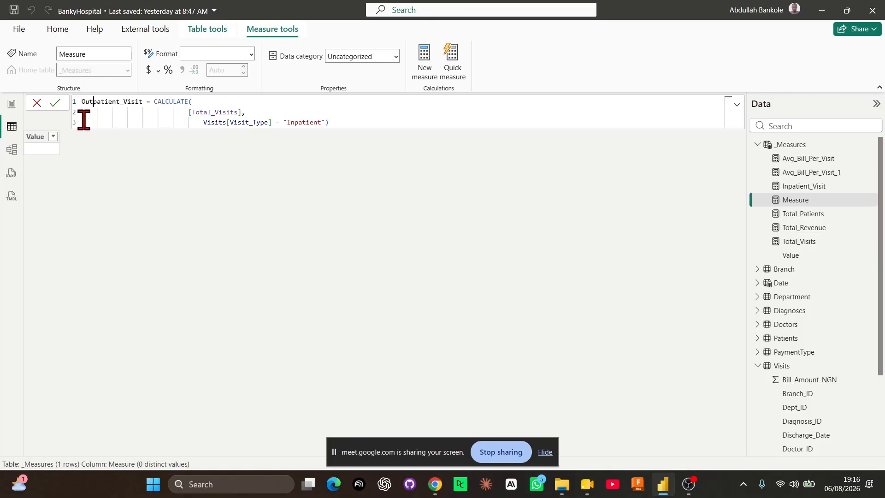
Set the Visit_Type filter value to "Outpatient" and commit the Outpatient_Visit measure.
double_click(298, 121)
key("BackSpace")
key("BackSpace")
type("Out")
left_click(350, 124)
key("Return")
Switch to the report view and move the Avg_Bill_Per_Visit_1 card onto the Count of Visit_ID line chart.
left_click(12, 104)
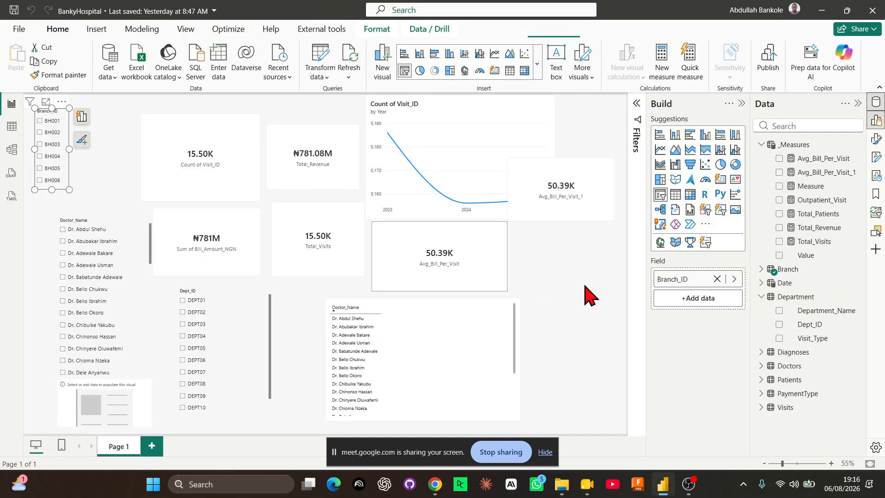
left_click_drag(506, 159, 452, 116)
left_click(587, 262)
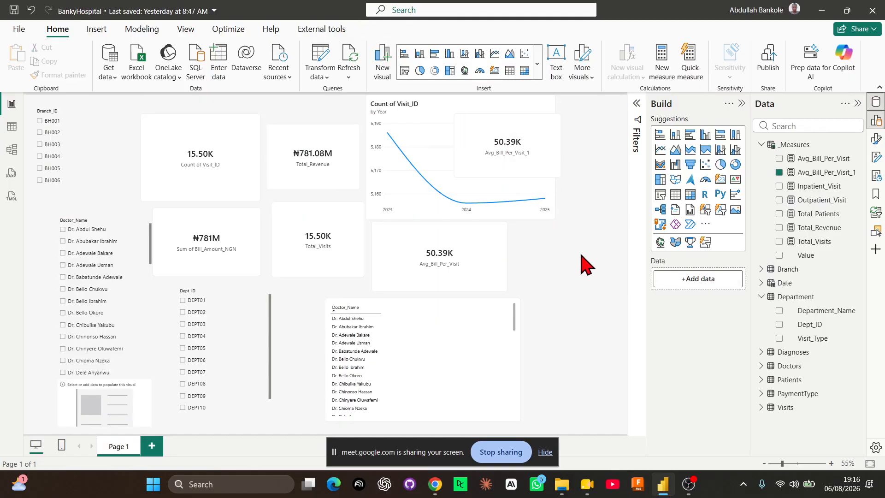
Add an Inpatient_Visit card to the report page, place it beside the Avg_Bill_Per_Visit_1 card and shorten it.
left_click(785, 188)
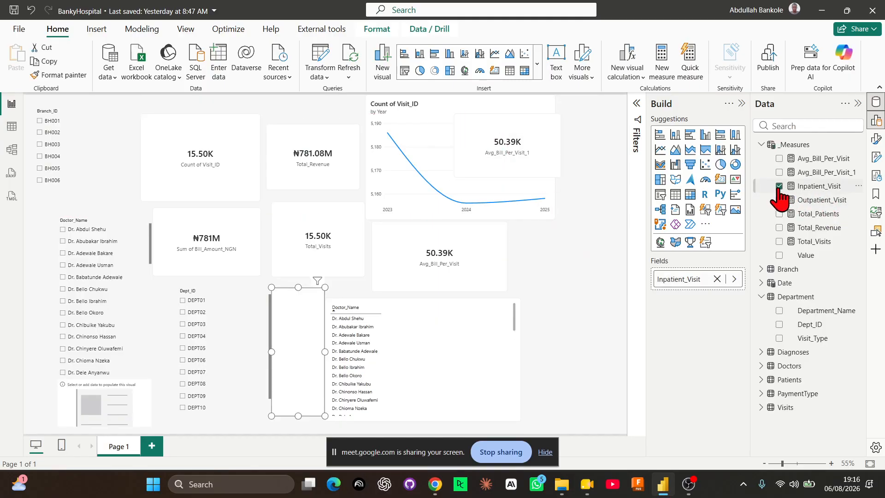
left_click_drag(294, 354, 618, 177)
left_click_drag(603, 240, 603, 194)
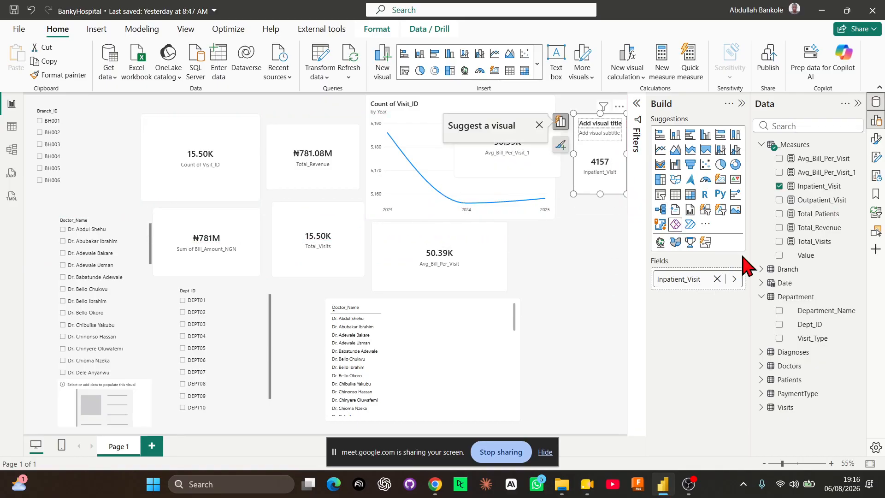
left_click(605, 286)
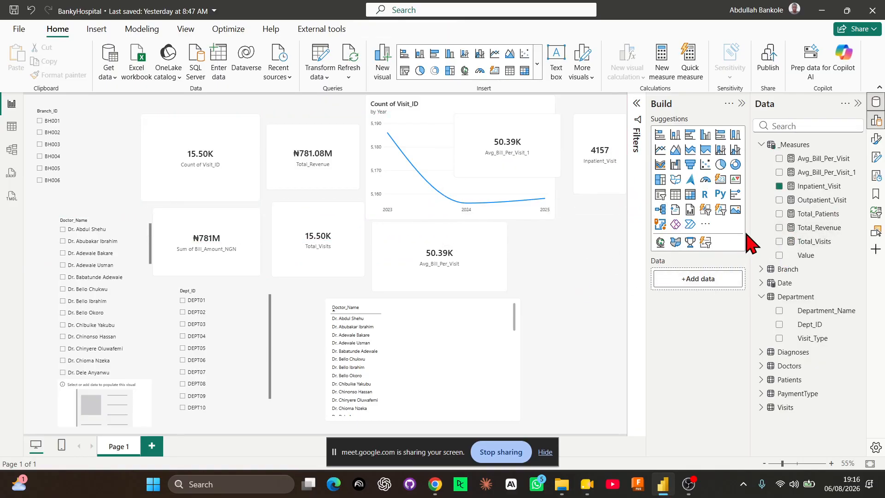
Add an Outpatient_Visit card to the report page, place it below the Inpatient_Visit card and shorten it.
left_click(779, 199)
left_click_drag(289, 358, 595, 271)
left_click_drag(600, 328, 601, 269)
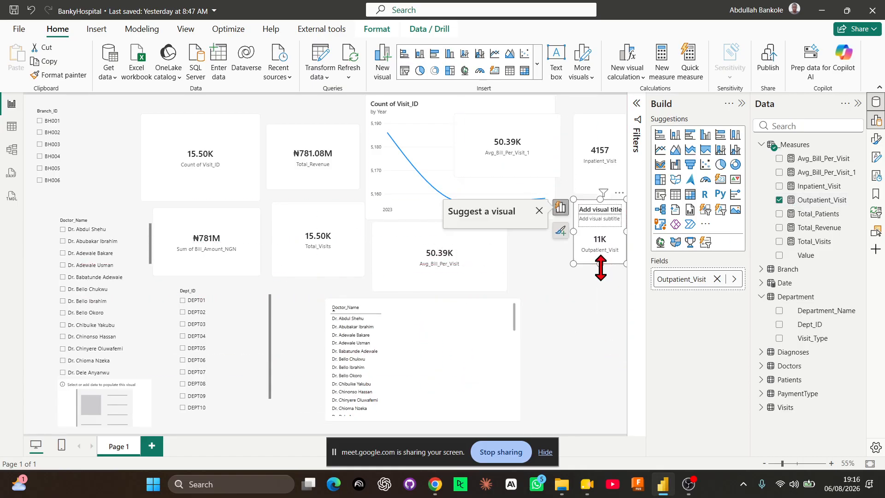
left_click(589, 299)
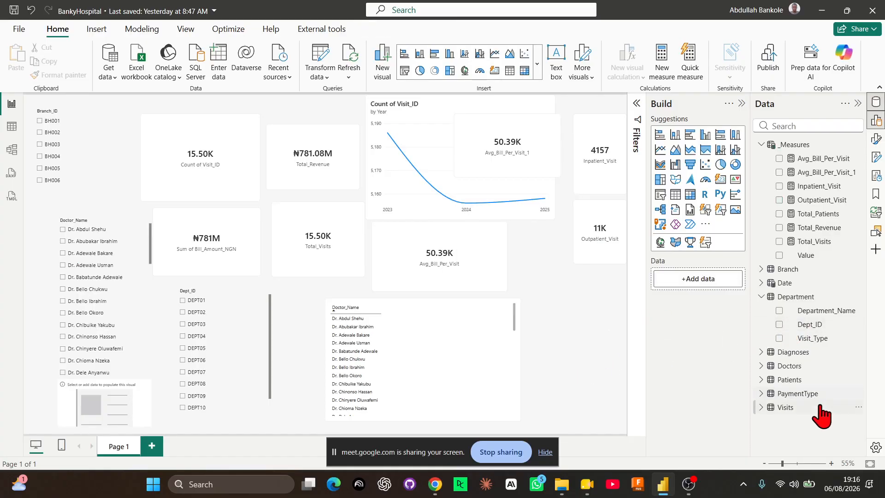
Add a visual of Total_Visits by Visit_Type from the Visits table and convert it to a matrix.
left_click(762, 407)
scroll(794, 392, "down", 4)
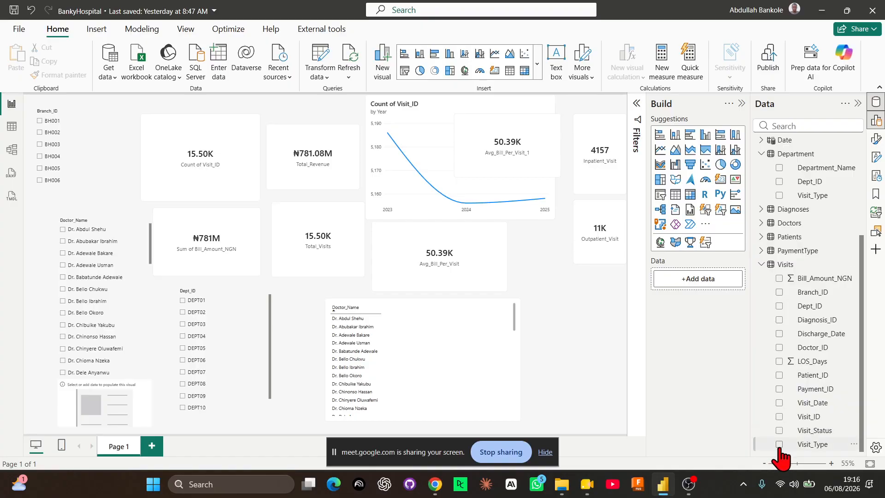
left_click(780, 444)
left_click_drag(330, 362, 397, 369)
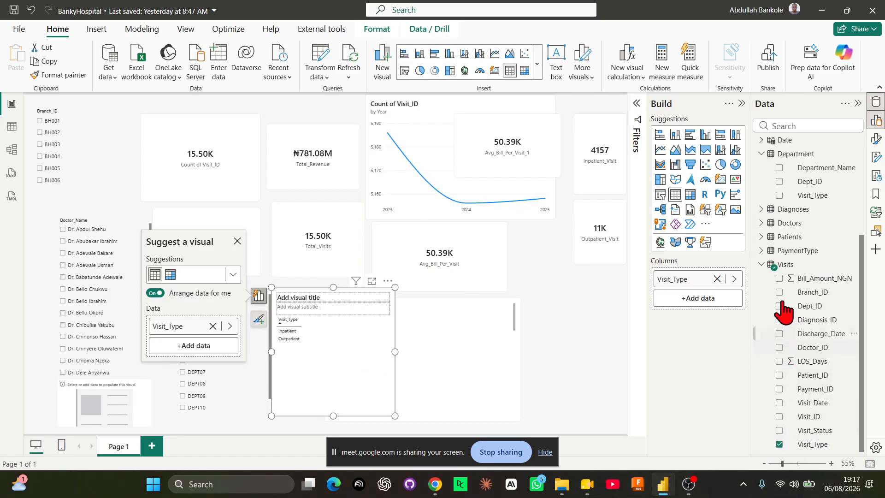
scroll(790, 267, "up", 3)
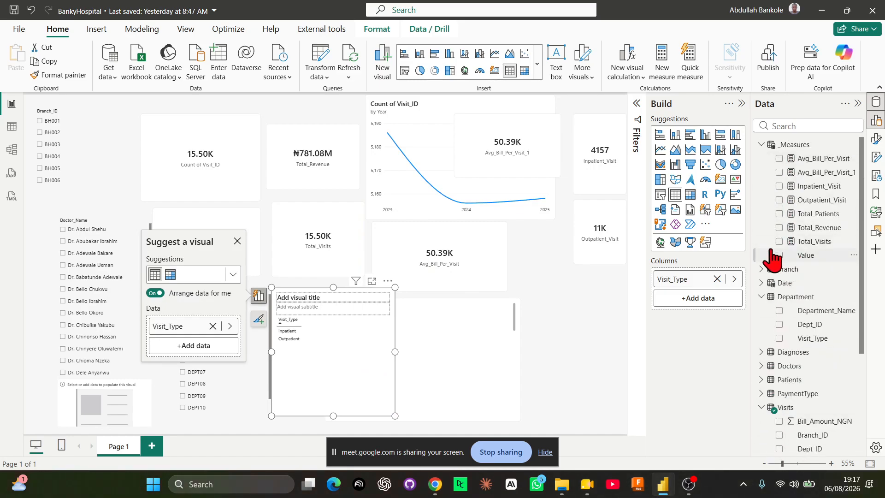
left_click(779, 241)
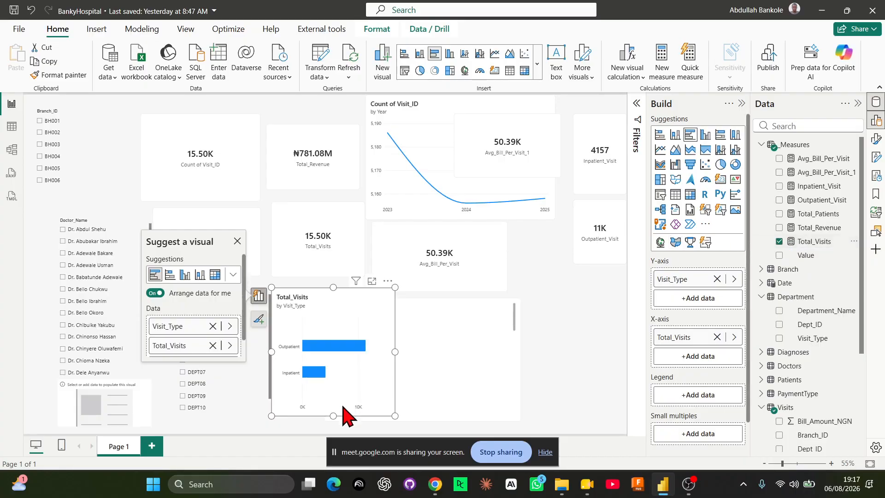
left_click(215, 275)
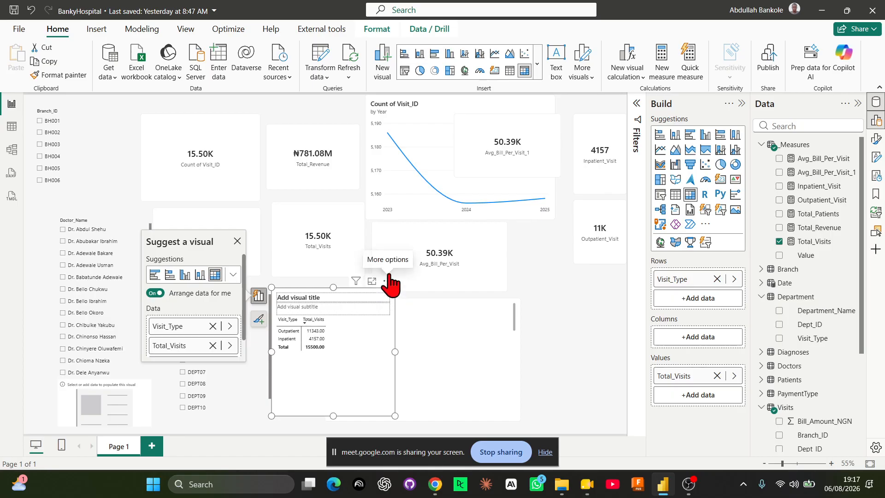
Move and narrow the Visit_Type matrix, and delete it from the report page.
left_click_drag(388, 286, 434, 231)
left_click_drag(442, 304, 387, 296)
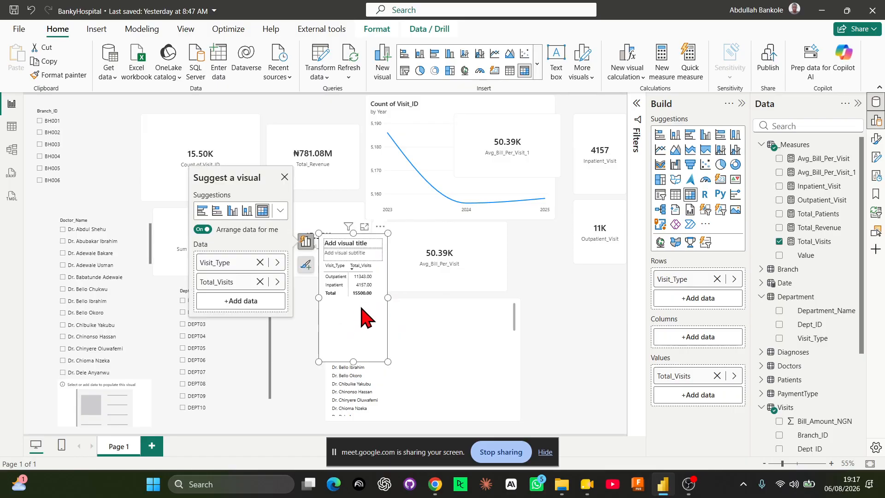
key("Delete")
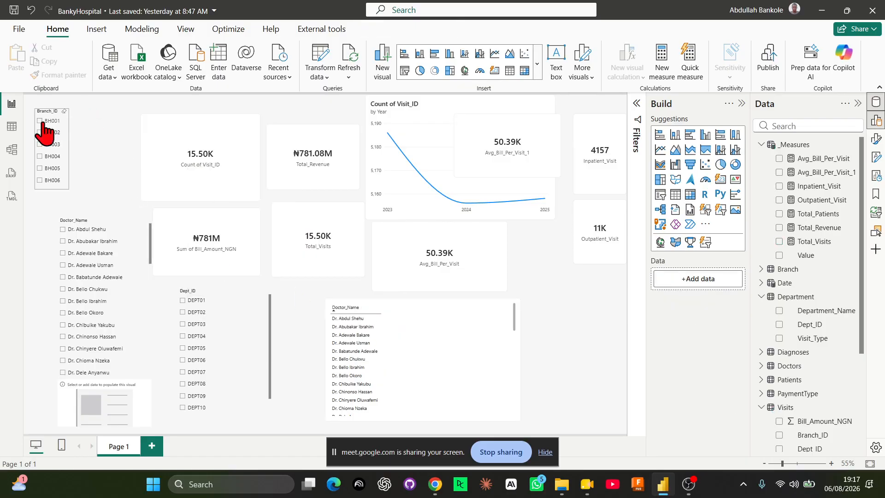
Switch to the table view and review the formula of the Outpatient_Visit measure.
left_click(12, 125)
left_click(368, 123)
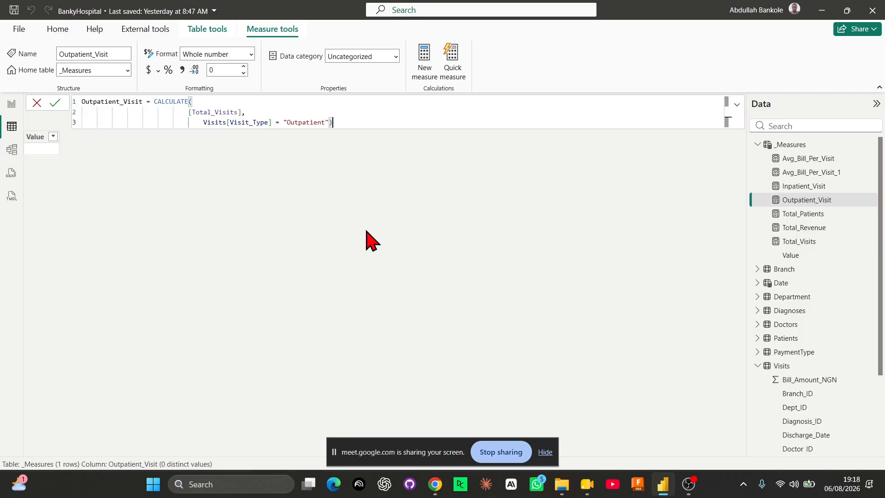
left_click(379, 200)
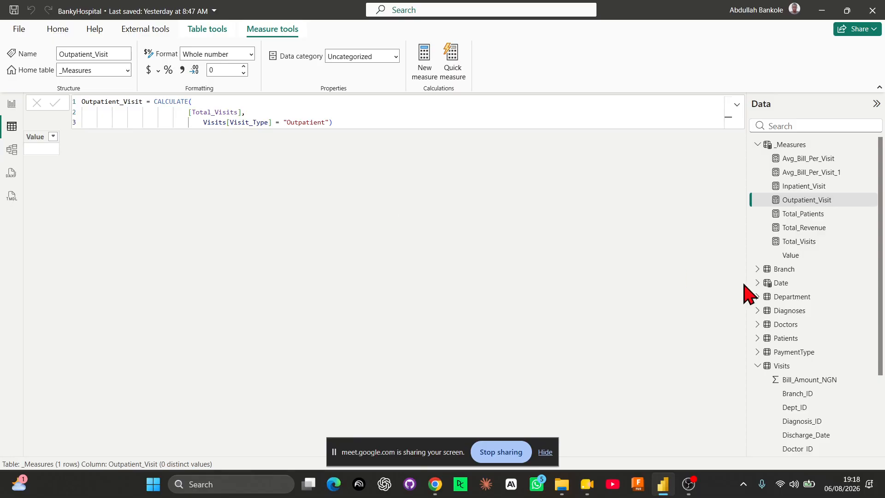
Open the Visits table and examine the LOS_Days values alongside the visit types.
left_click(802, 367)
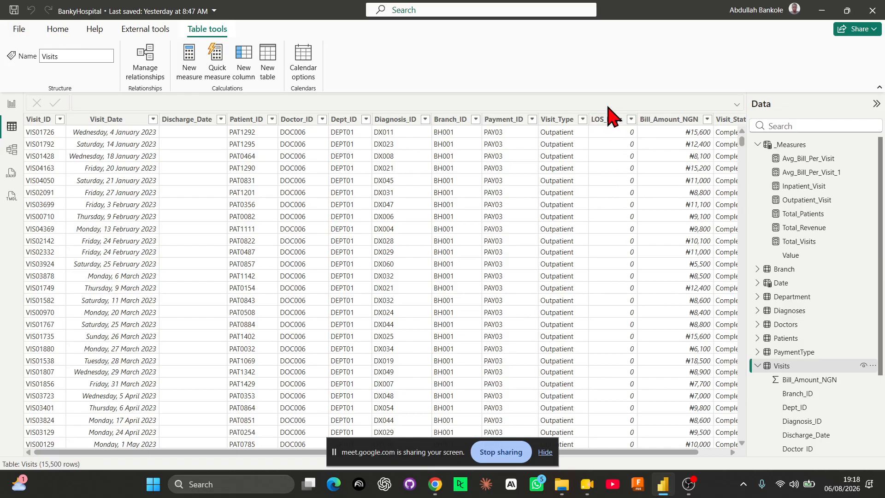
left_click(607, 120)
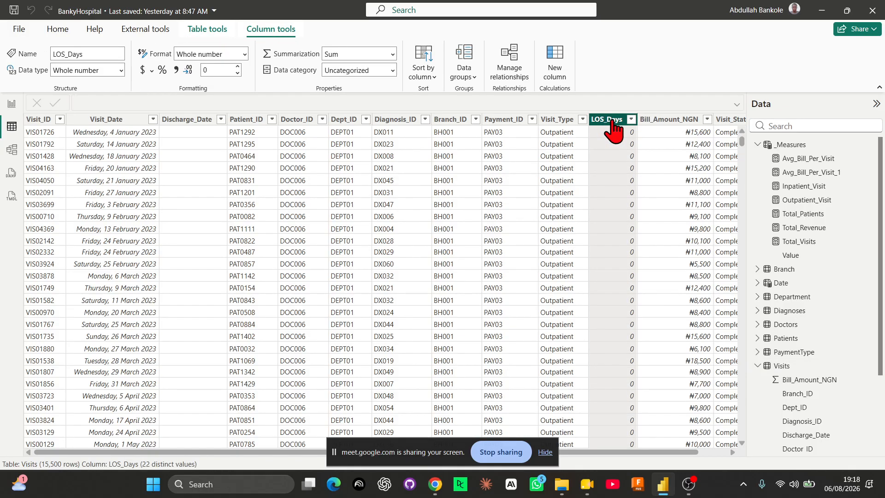
left_click(611, 133)
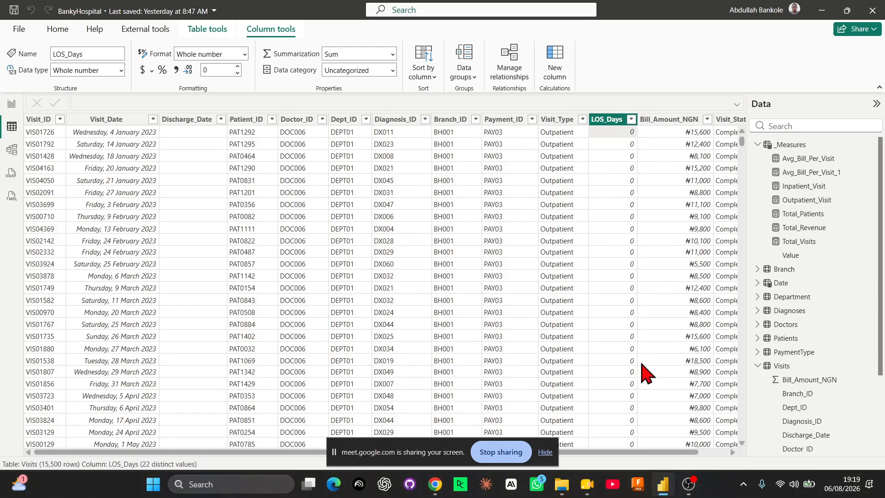
scroll(616, 231, "down", 3)
scroll(612, 248, "up", 3)
scroll(615, 256, "down", 20)
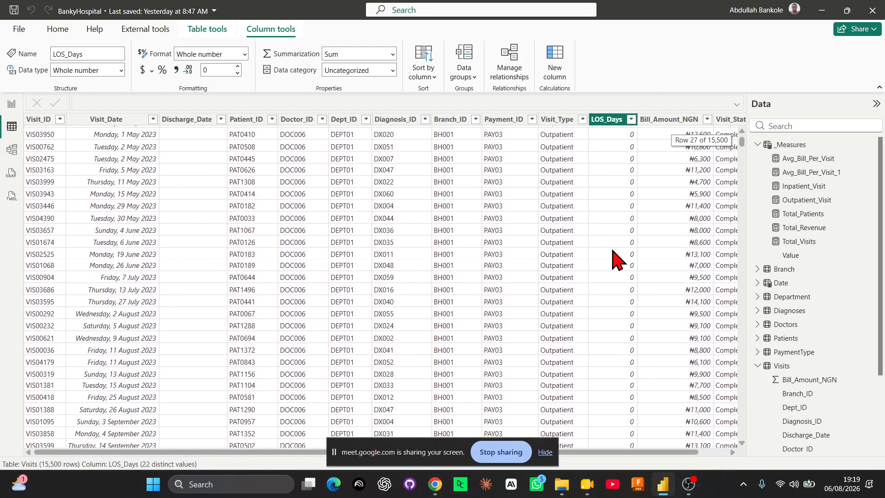
scroll(616, 256, "down", 20)
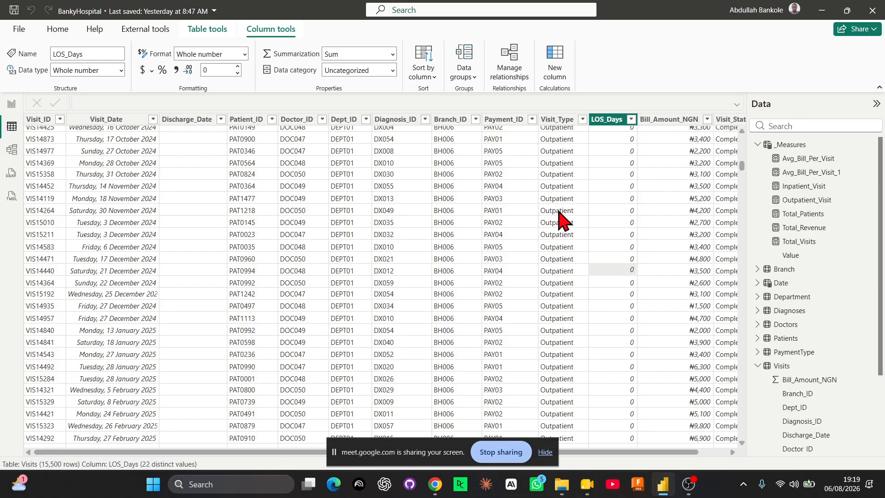
Filter the Visits table's Visit_Type column to Inpatient only and examine the LOS_Days column.
left_click(582, 119)
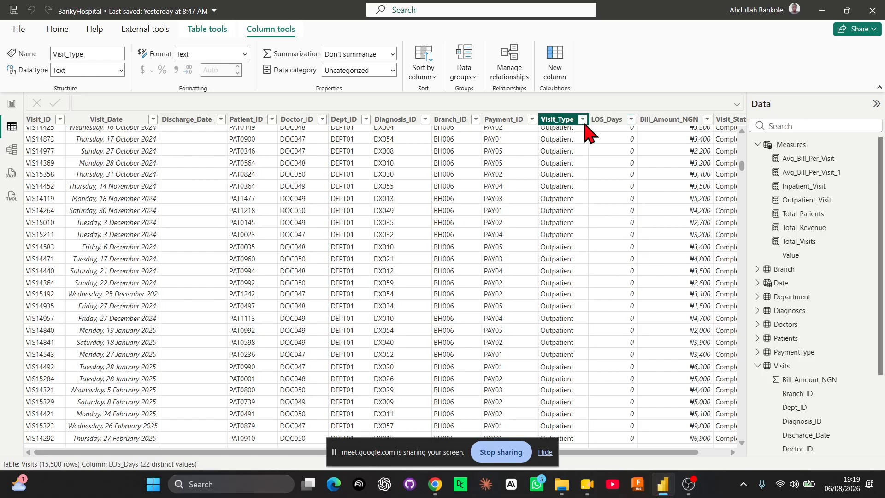
left_click(604, 255)
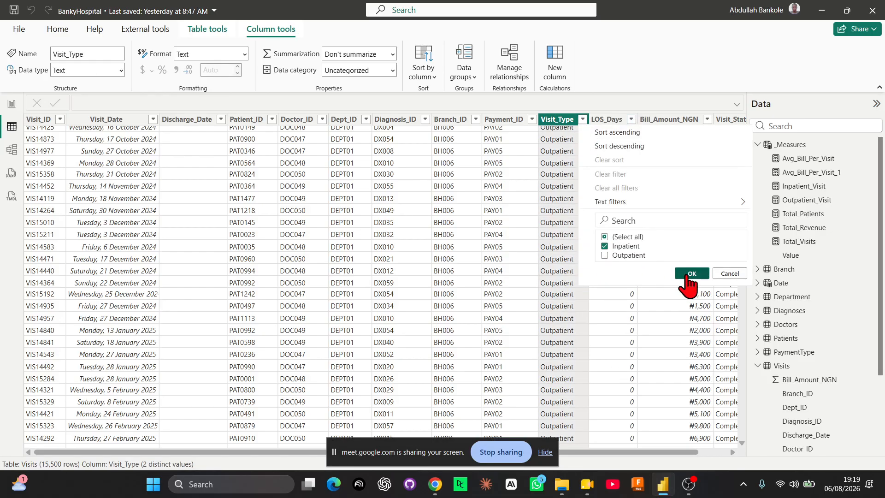
left_click(692, 273)
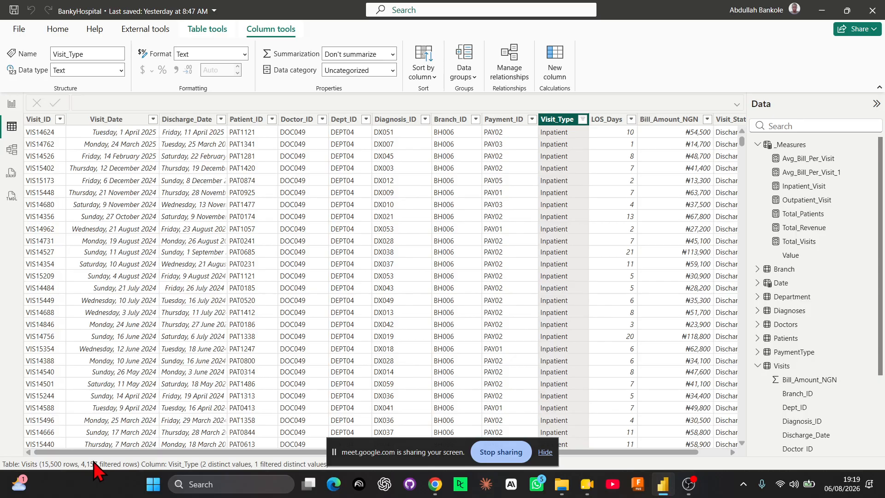
left_click(607, 120)
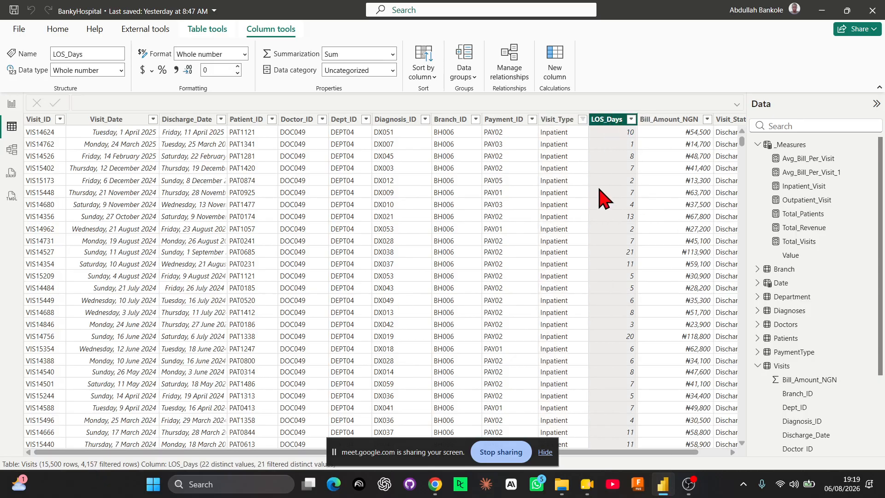
left_click_drag(377, 443, 349, 344)
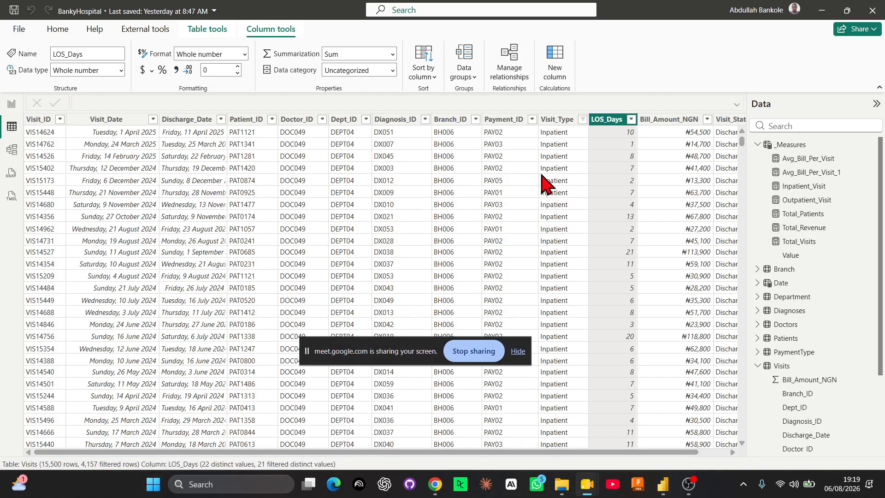
Reselect all Visit_Type values so the Visits table is unfiltered.
left_click(582, 119)
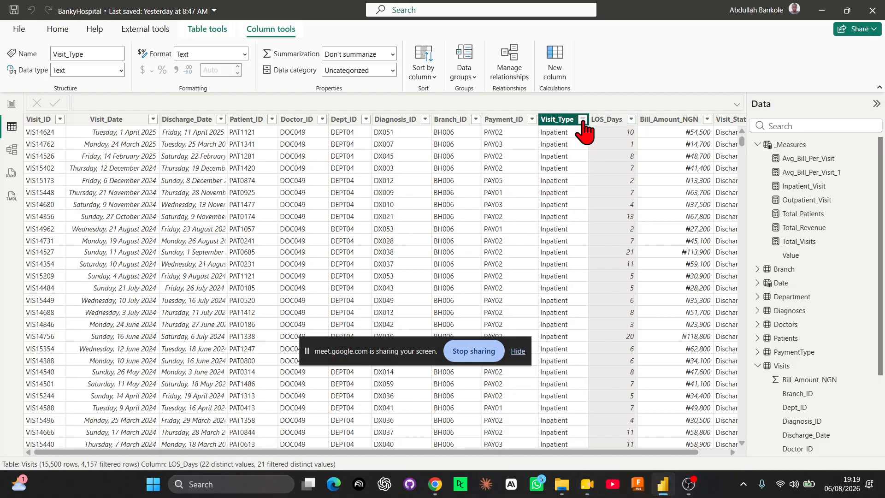
left_click(607, 236)
left_click(607, 235)
left_click(681, 272)
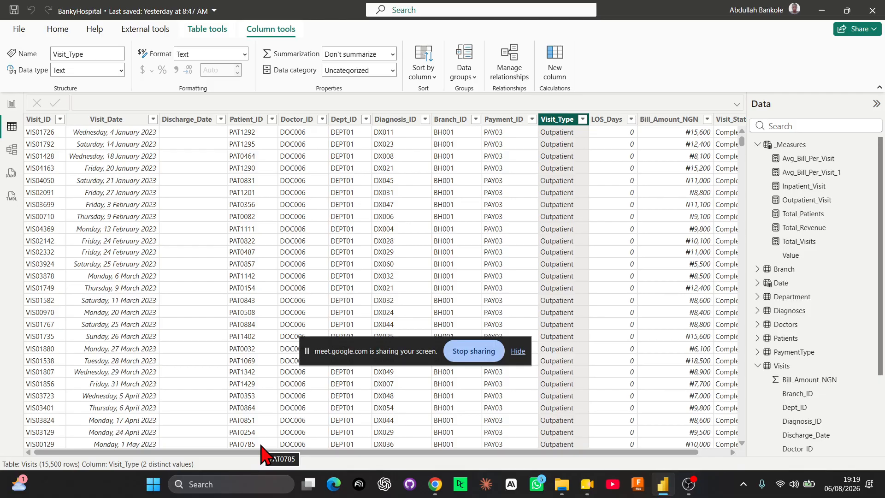
left_click(793, 146)
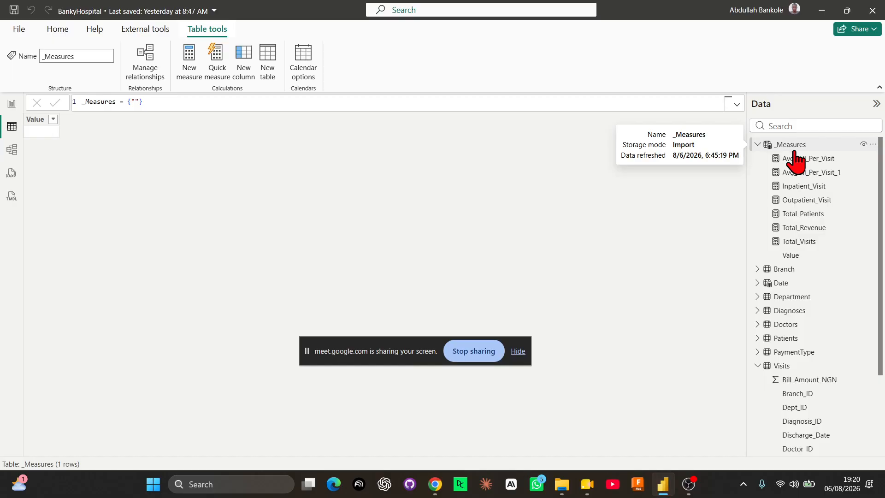
key("alt+Tab")
key("alt+Tab")
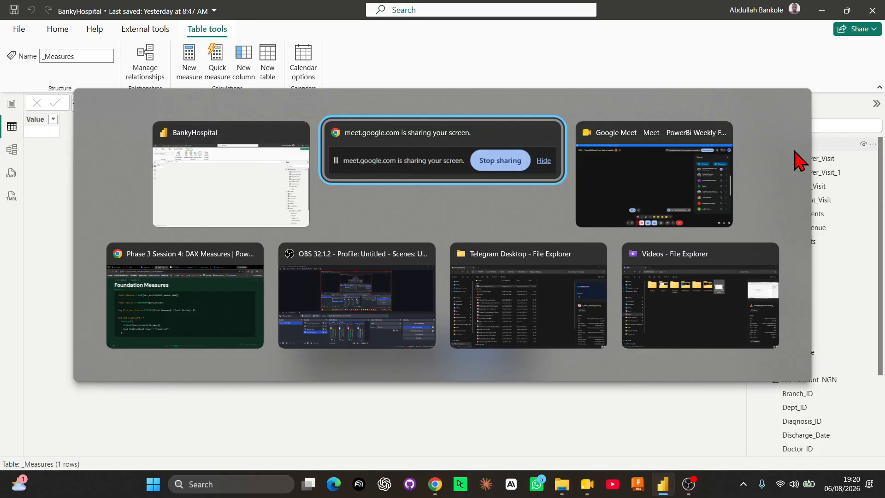
key("alt+Tab")
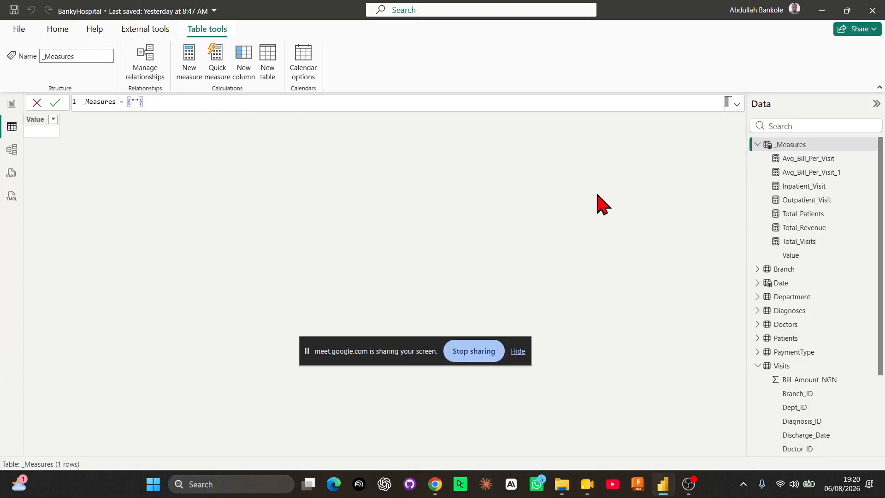
Create a measure in the _Measures table starting with Avg_LOS = CALCULATE(AVERAGE(Visits[LOS_Days]).
left_click(821, 145)
left_click(201, 72)
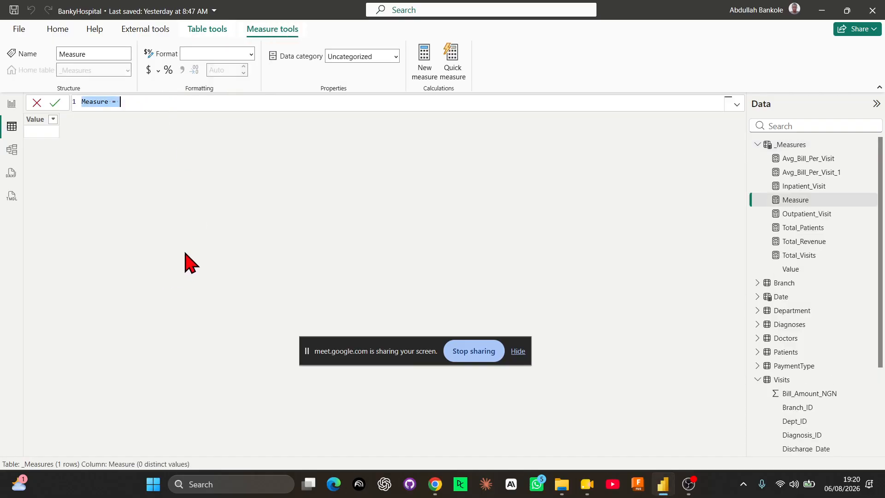
type("A")
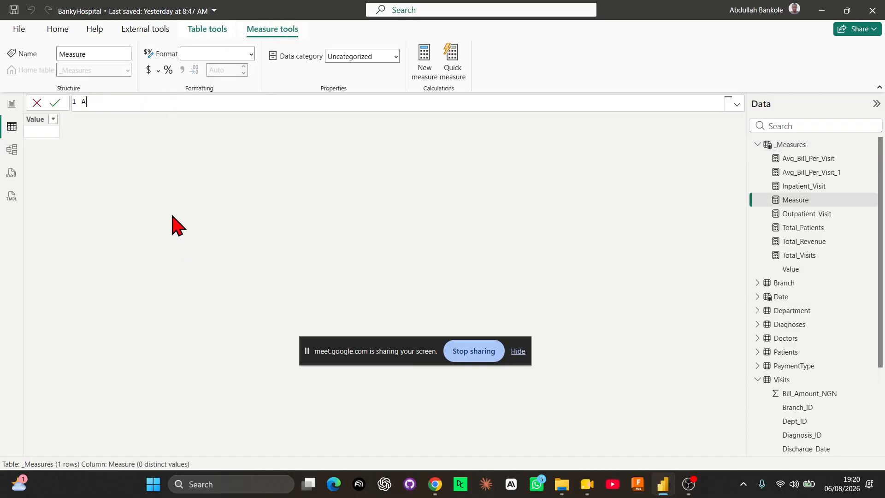
type("vg_LOS = CAL")
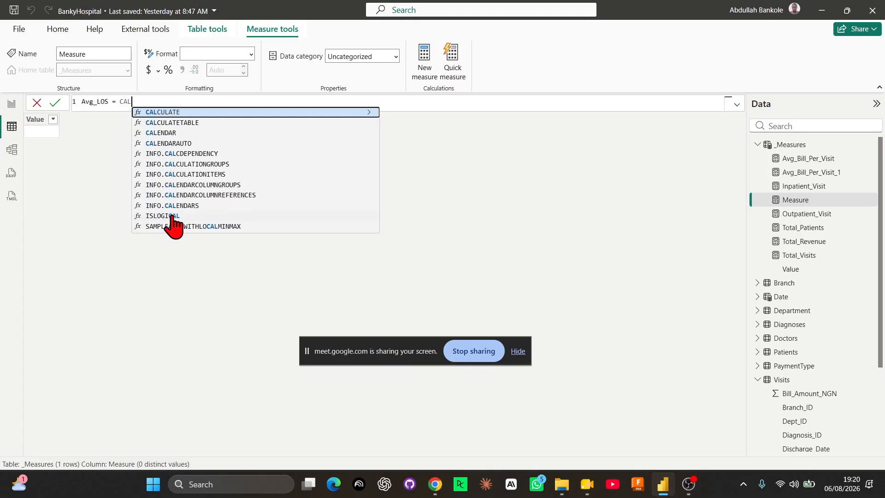
type("CULATE(AVERAGE(")
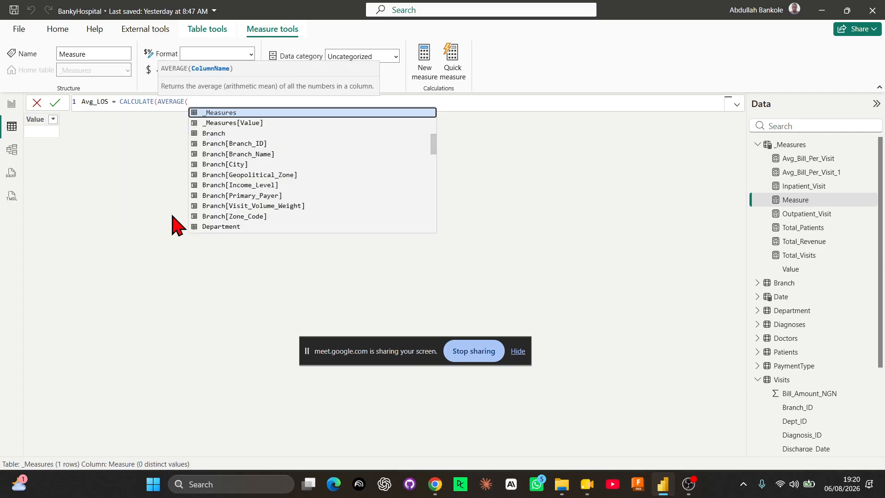
type("L")
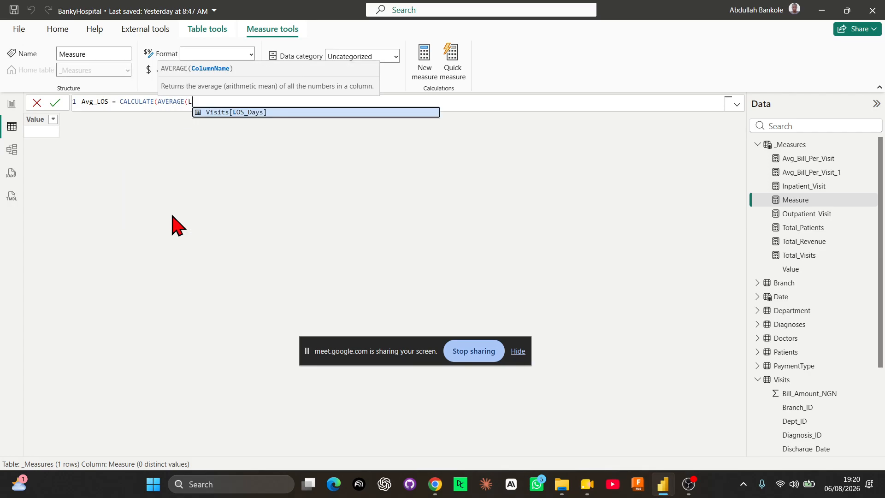
type("OS")
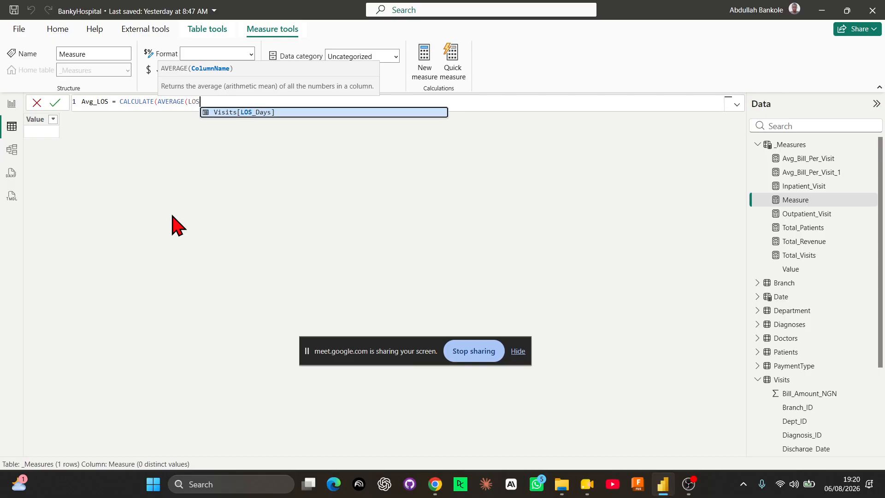
key("Tab")
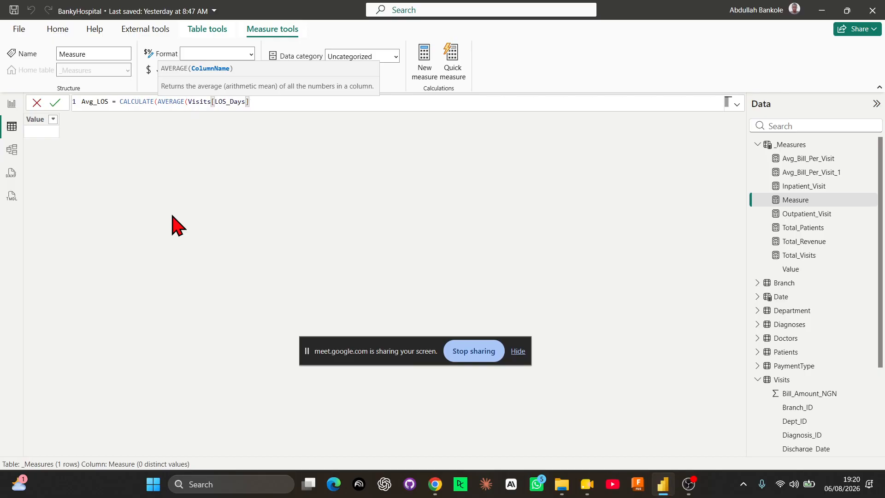
type(")")
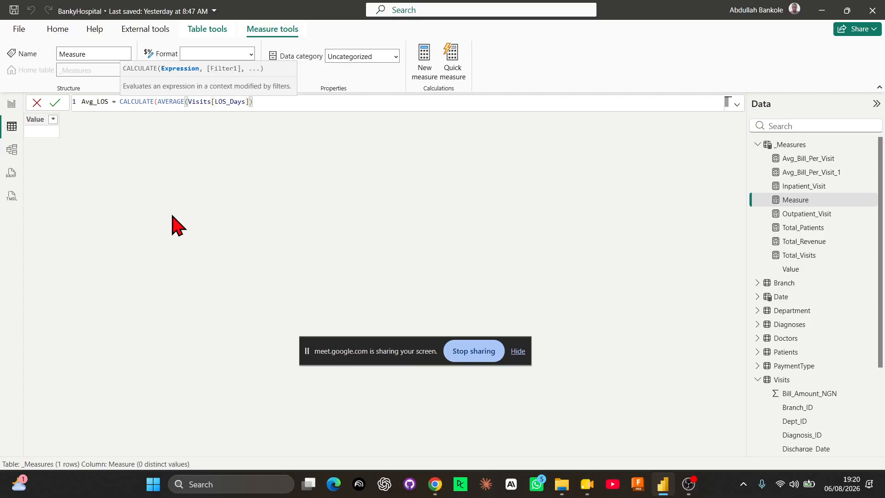
Complete the Avg_LOS formula with the filter Visits[Visit_Type] = "Inpatient" and close the CALCULATE function.
type(",")
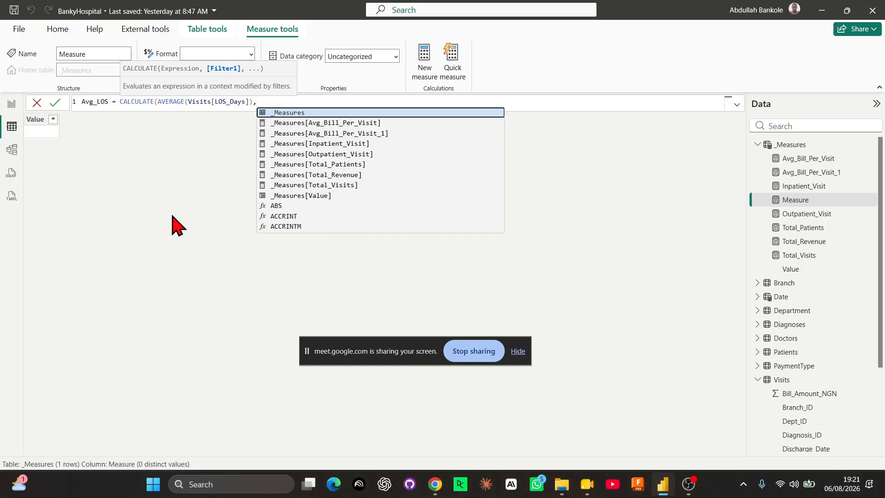
type("VISIT")
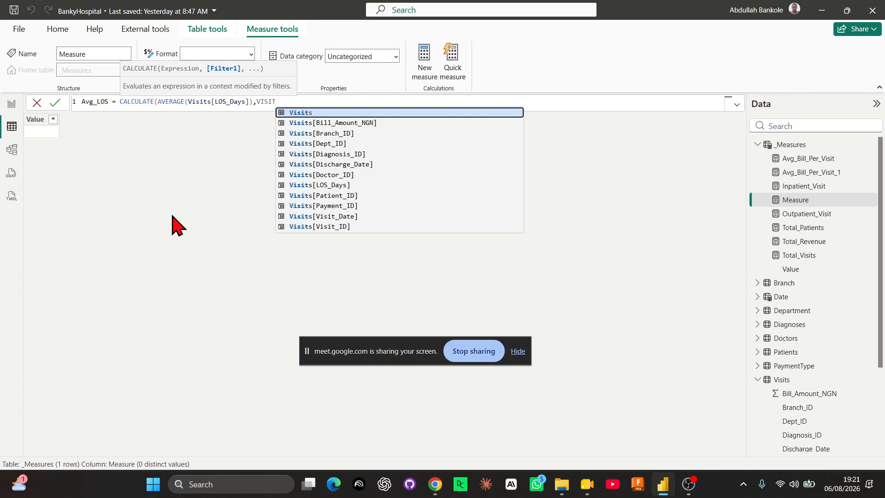
type("_TY")
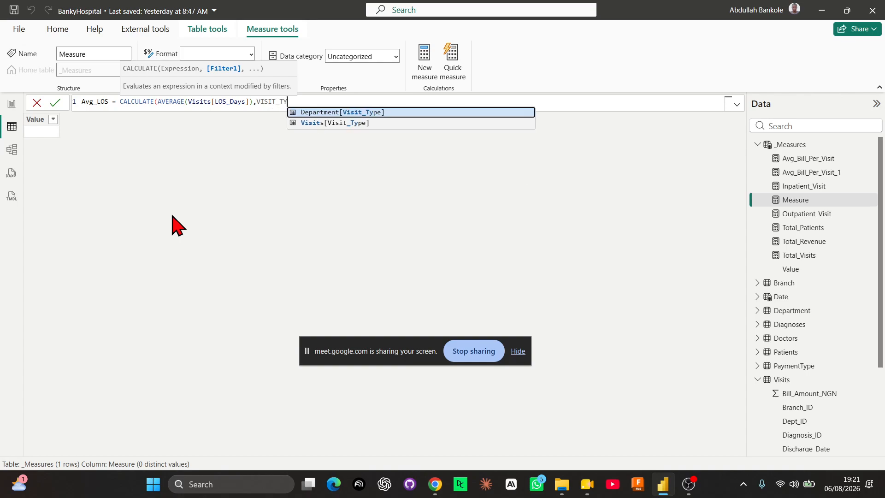
key("Down")
key("Tab")
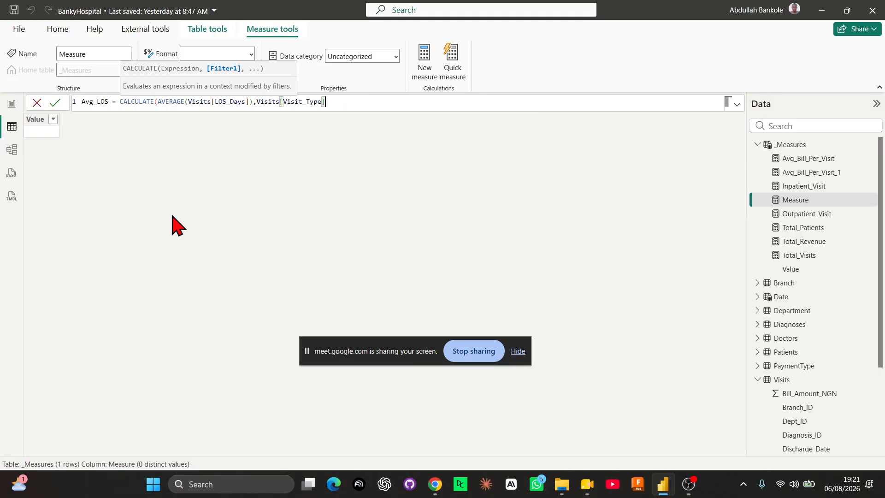
type("= \"i")
key("BackSpace")
type("Inpatient\")")
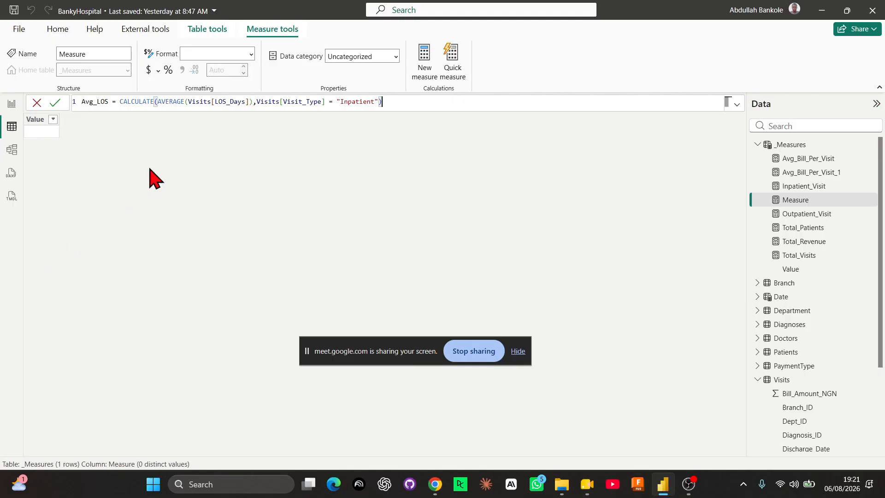
Put the AVERAGE expression and the Visit_Type filter on separate indented lines, and commit the Avg_LOS measure.
left_click(186, 102)
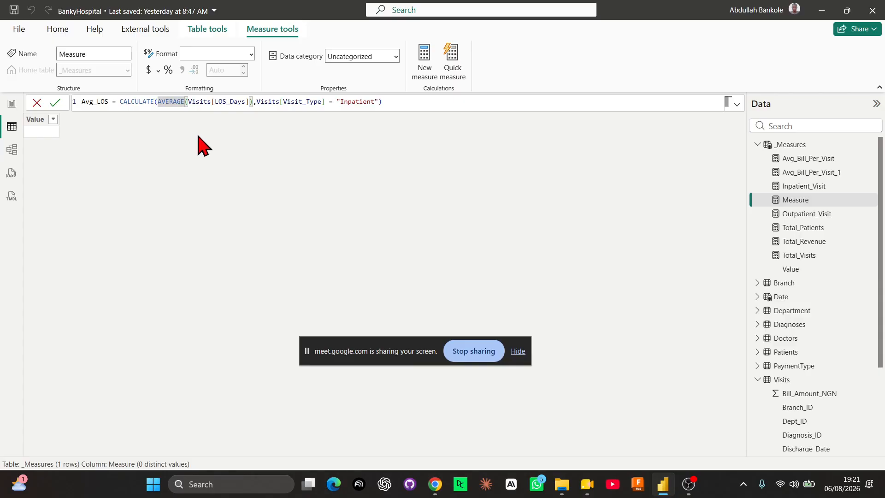
left_click(158, 101)
key("shift+Return")
key("Tab")
key("Tab")
key("Tab")
key("Tab")
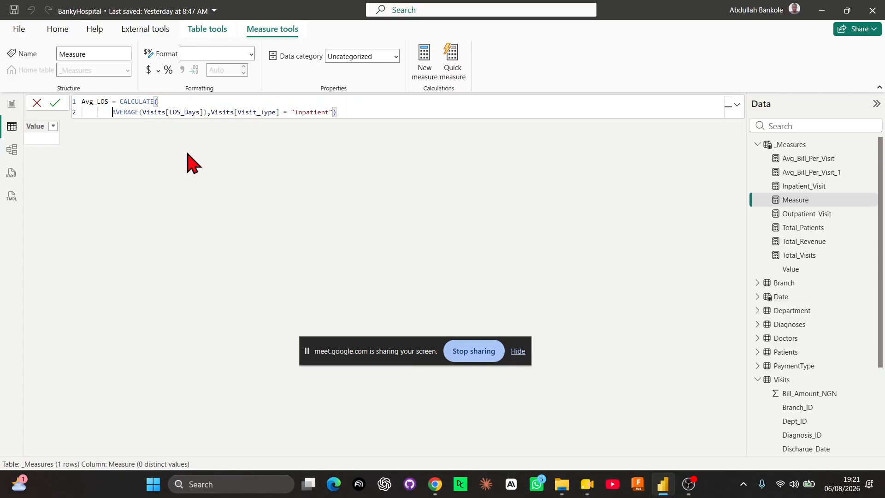
key("Tab")
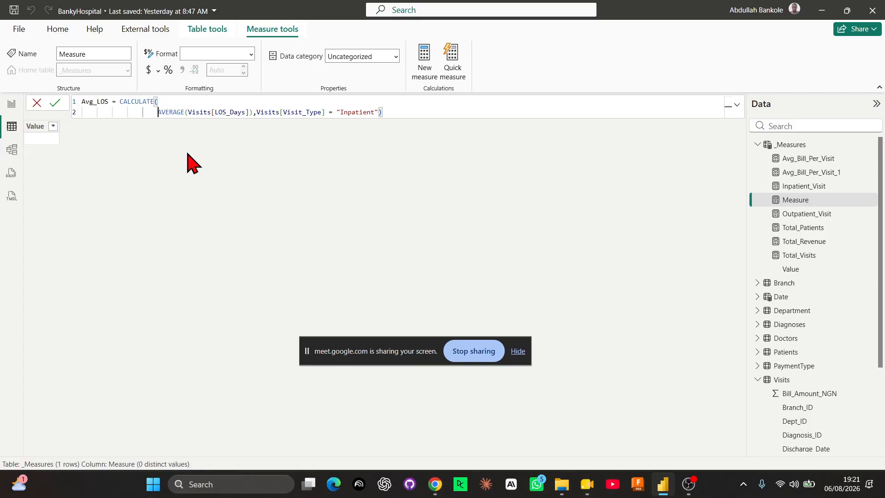
left_click(257, 112)
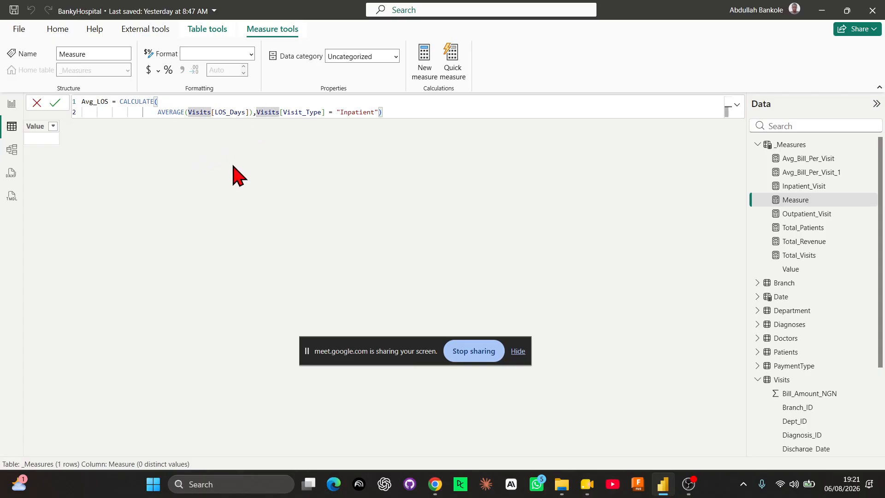
key("shift+Return")
key("Tab")
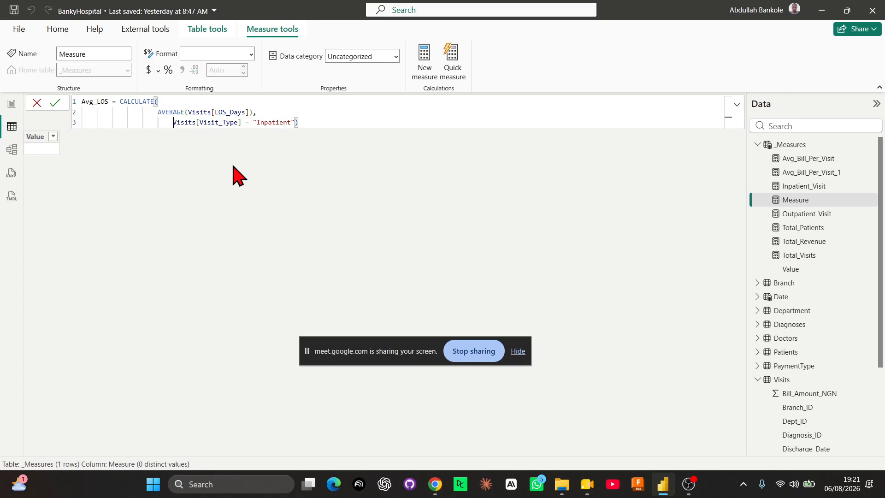
left_click(322, 119)
key("Return")
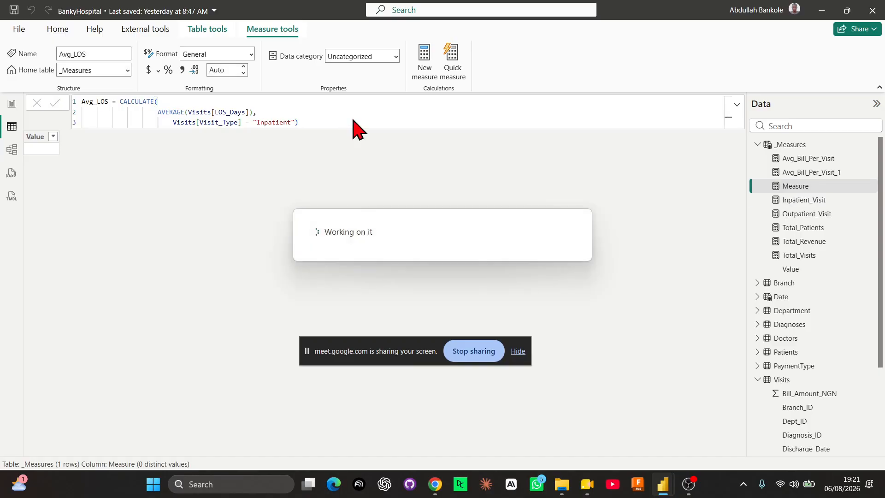
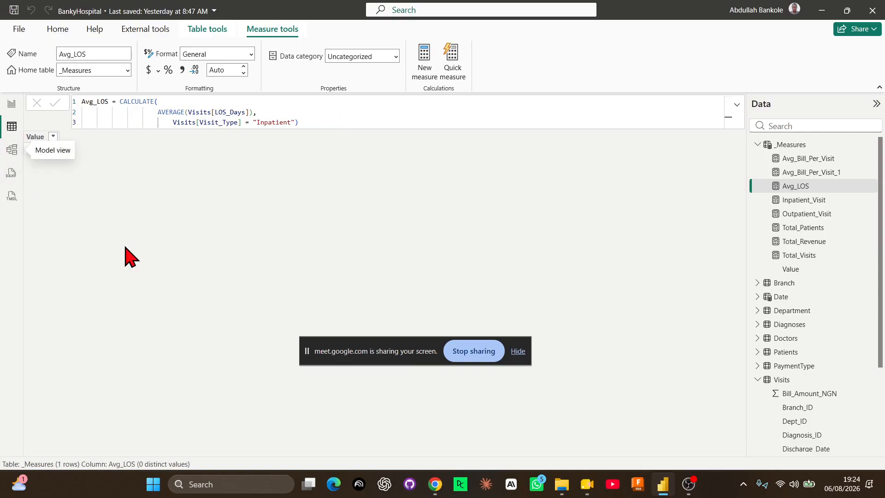
Open the Visits table at its Visit_Status column.
left_click(803, 146)
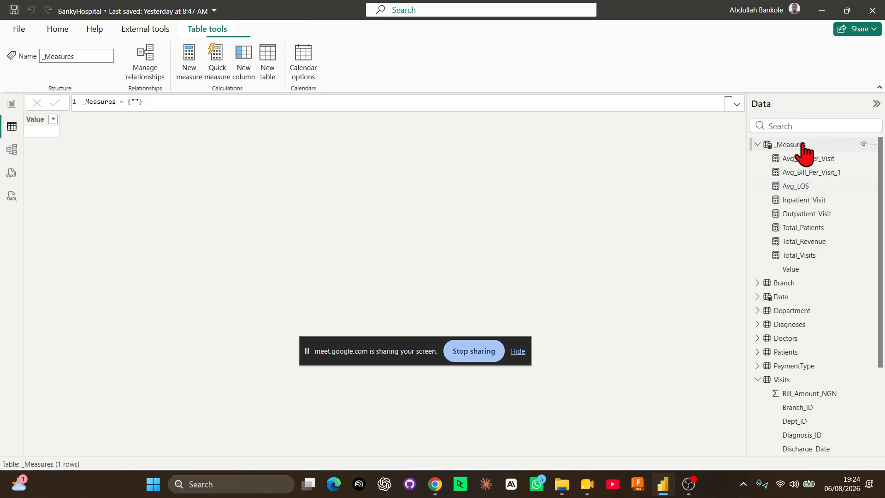
right_click(803, 146)
left_click(640, 348)
left_click(798, 380)
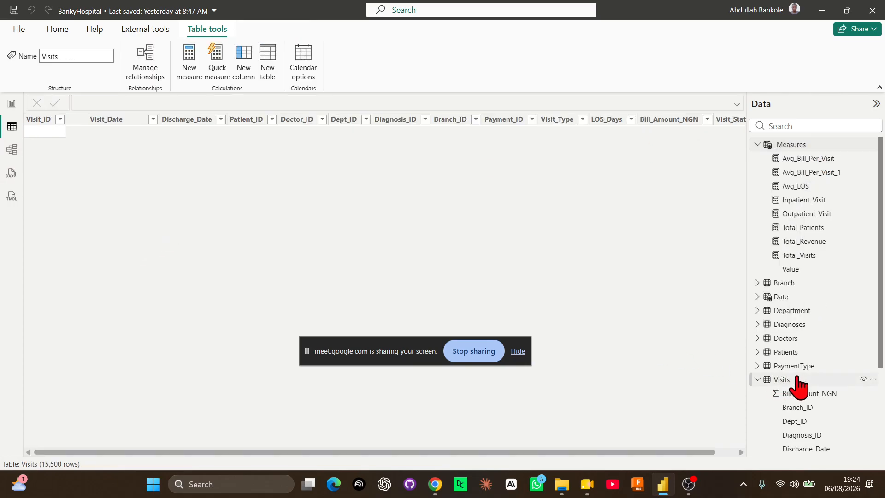
left_click_drag(515, 454, 580, 449)
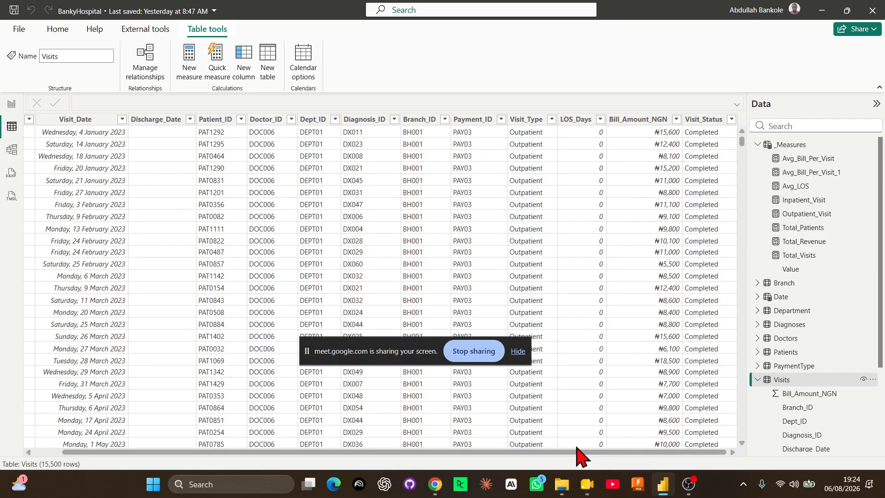
Try sorting the Visits table by Visit_Status in ascending order, and clear that sort.
left_click(732, 119)
left_click(729, 131)
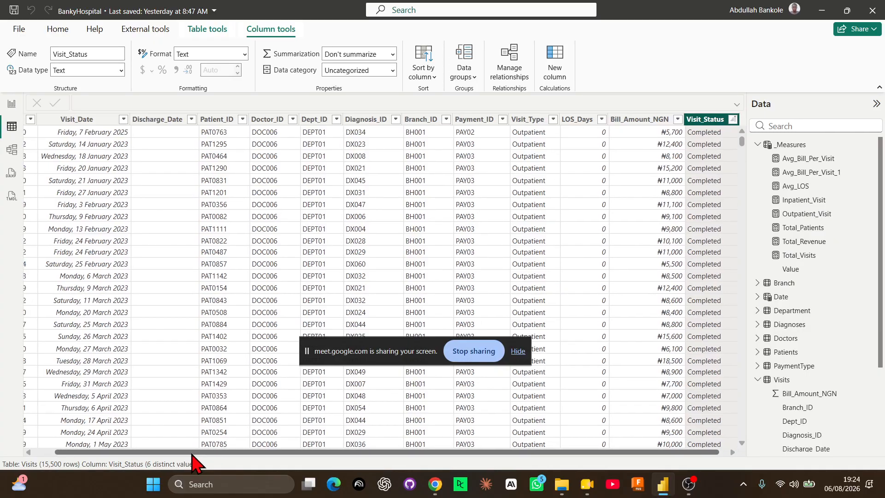
left_click_drag(211, 454, 184, 453)
left_click(60, 120)
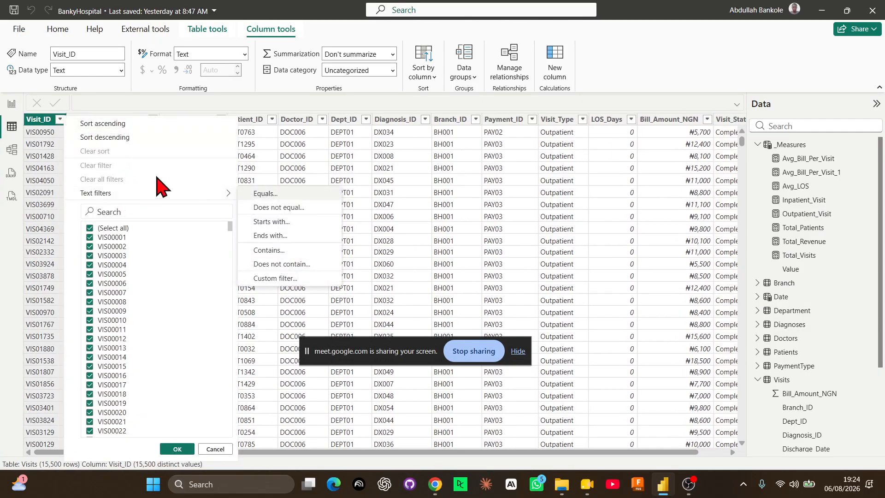
left_click_drag(642, 453, 692, 452)
left_click(731, 119)
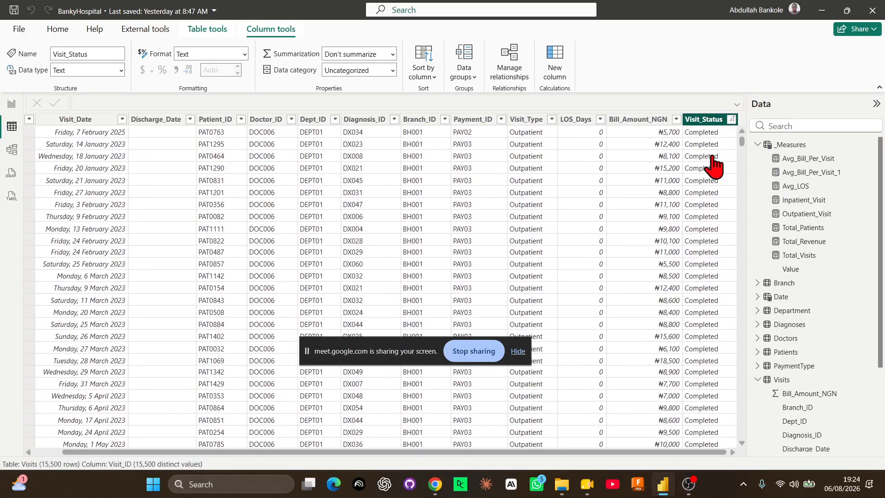
left_click(735, 159)
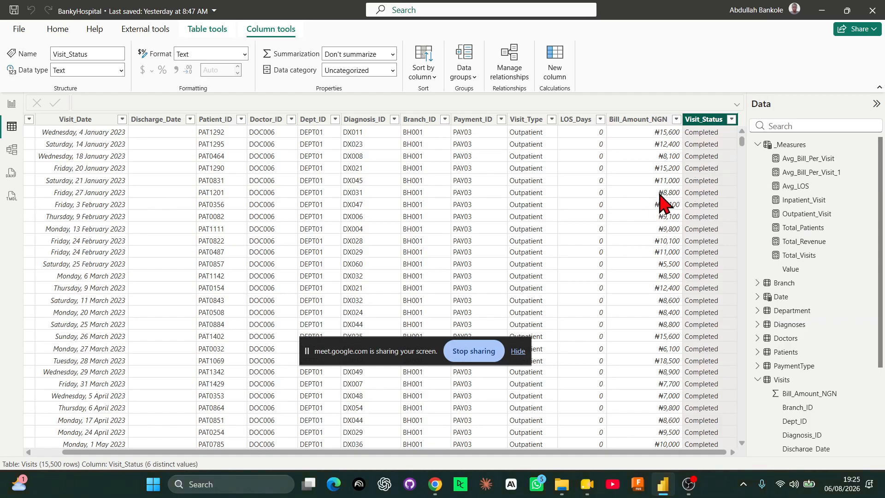
Examine the distinct Visit_Status values in the Visits table without applying a filter.
left_click(732, 119)
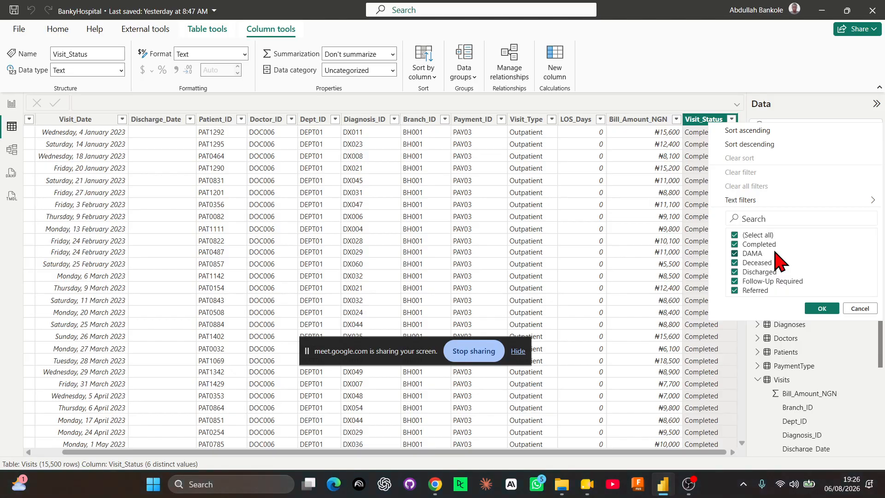
mouse_move(744, 200)
left_click(857, 310)
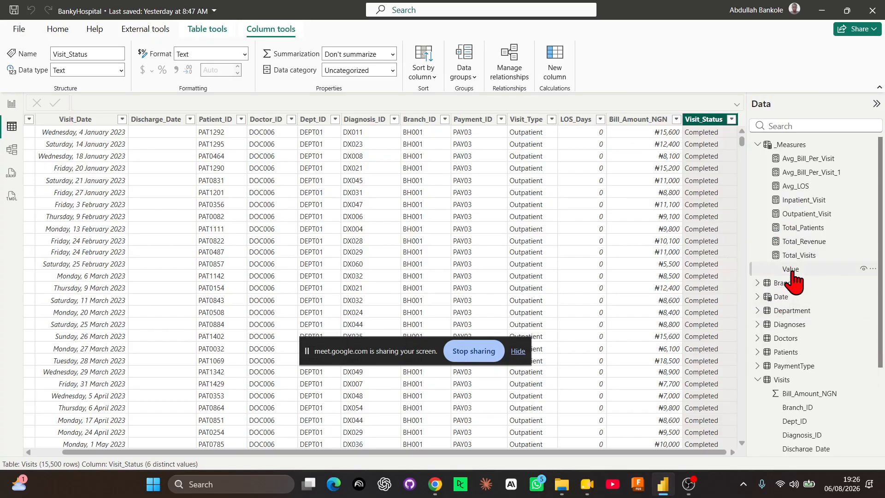
Create a new measure in the _Measures table with the formula beginning CALCULATE([Total_Visits].
left_click(792, 144)
right_click(794, 148)
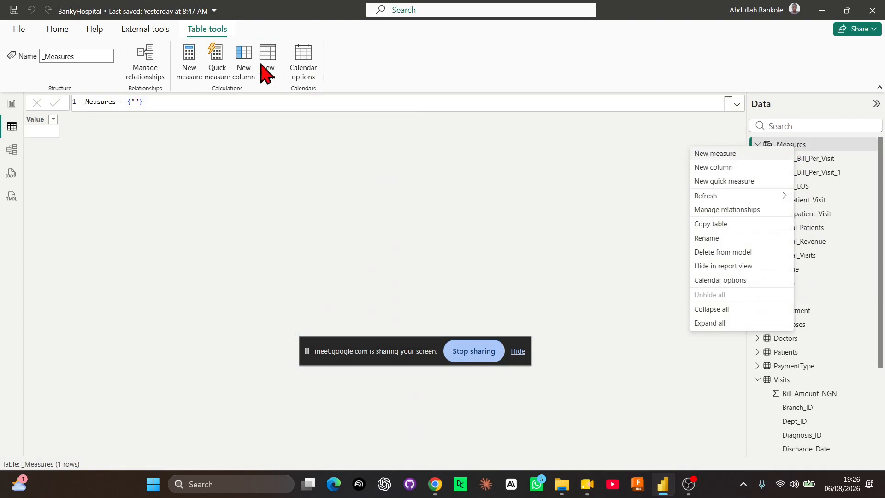
left_click(189, 59)
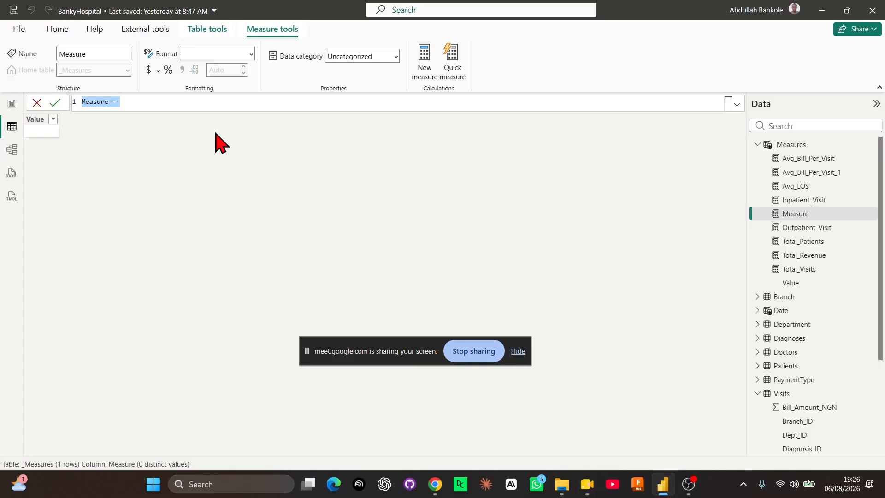
type("cal")
key("Tab")
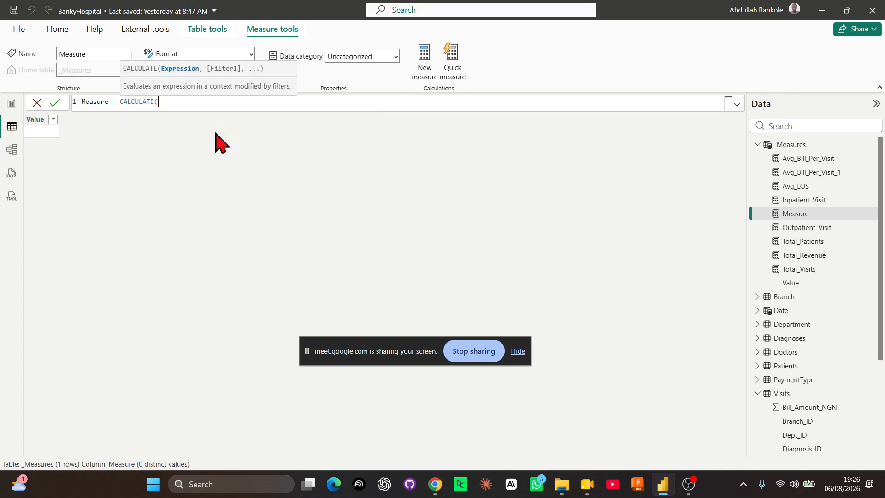
type("toal")
key("BackSpace")
key("BackSpace")
key("BackSpace")
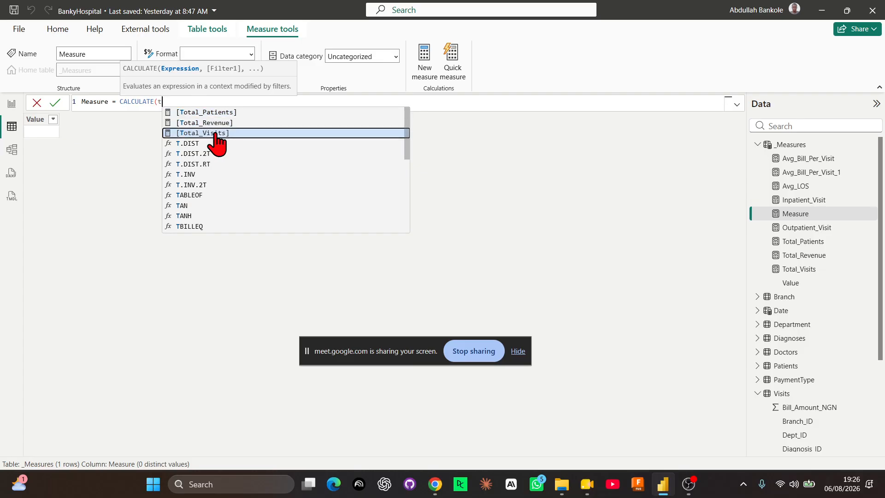
left_click(215, 133)
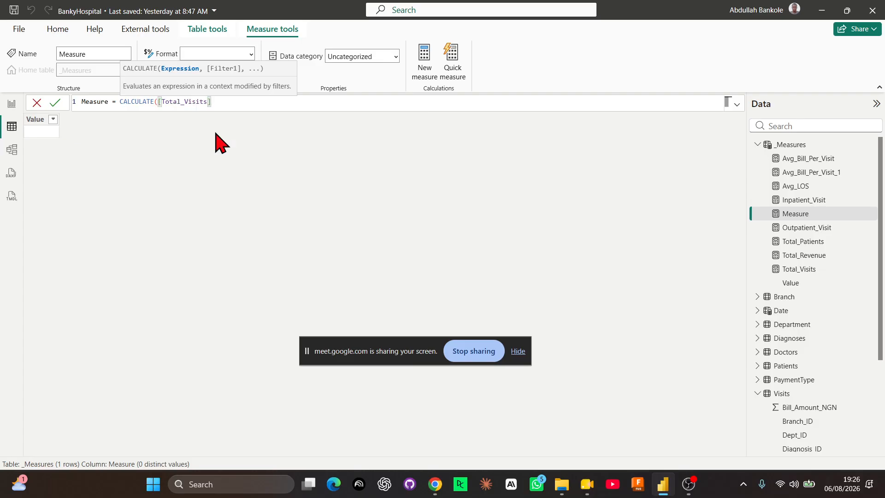
Add the filter Visits[Visit_Status] = "DAMA", "Deceased" to the CALCULATE formula of the new measure.
type(",")
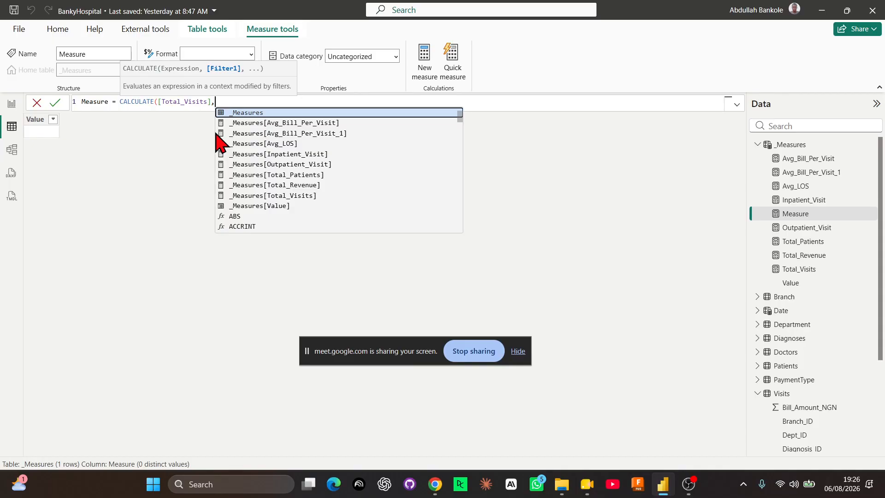
type("vis")
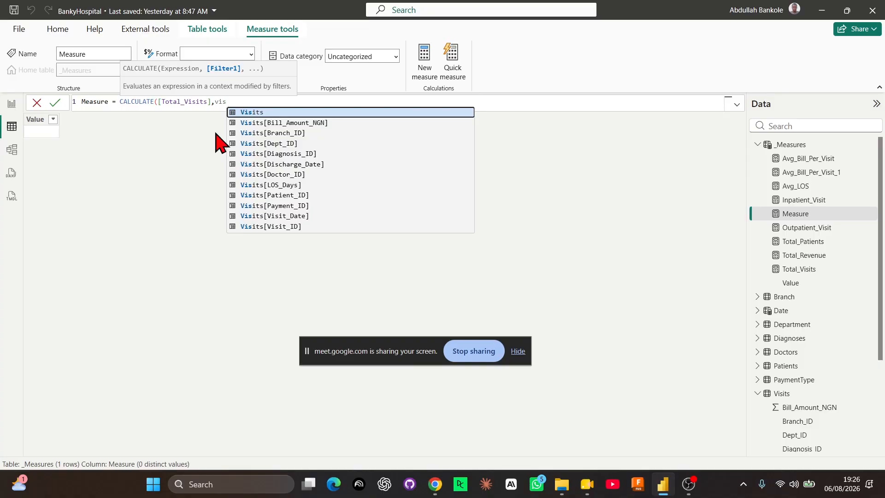
type("its")
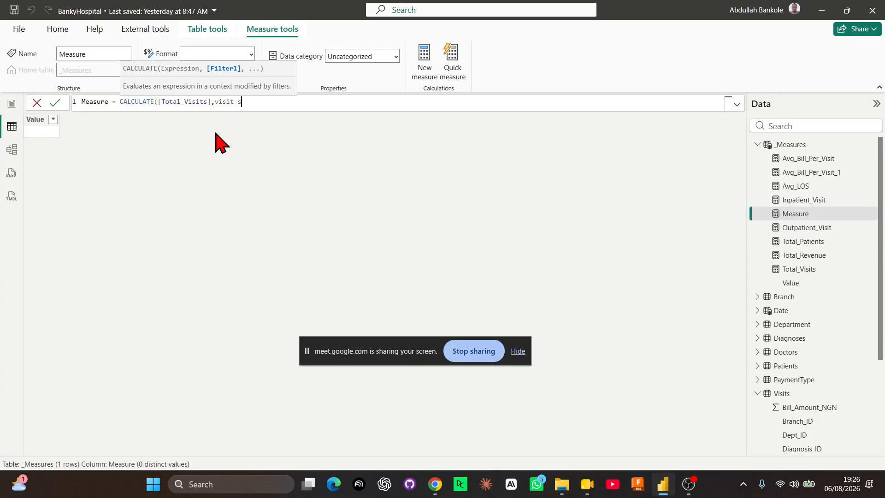
type("t")
key("BackSpace")
key("BackSpace")
type("_s")
key("Tab")
type("= \"DAMA\", ")
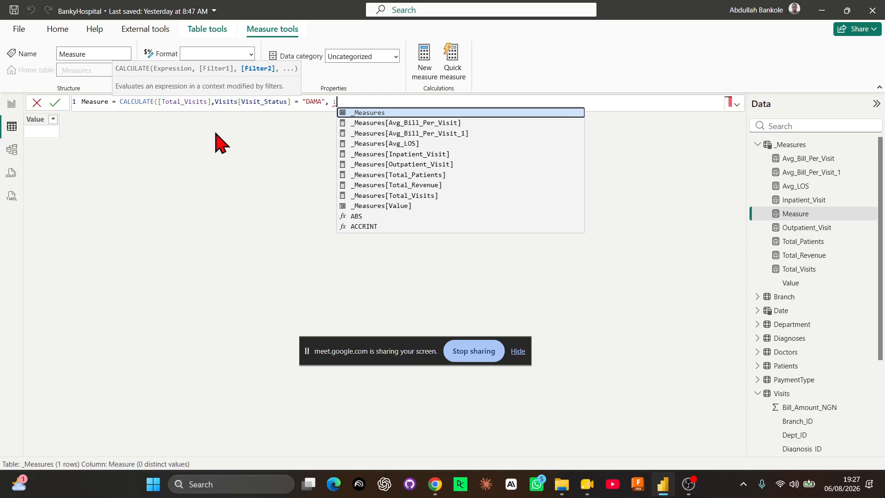
type("\"Deceased\"")
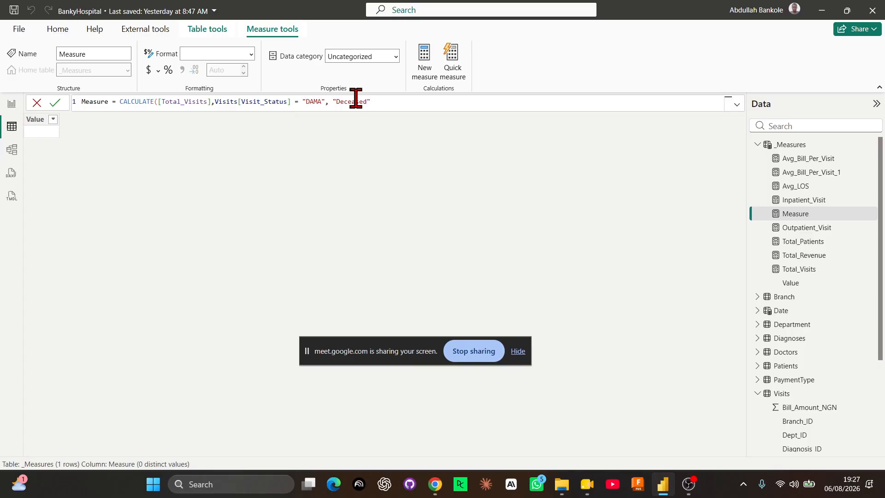
Change the Visit_Status filter to use the IN operator with the braced list {"DAMA", "Deceased"}.
left_click(294, 102)
key("Delete")
type("in")
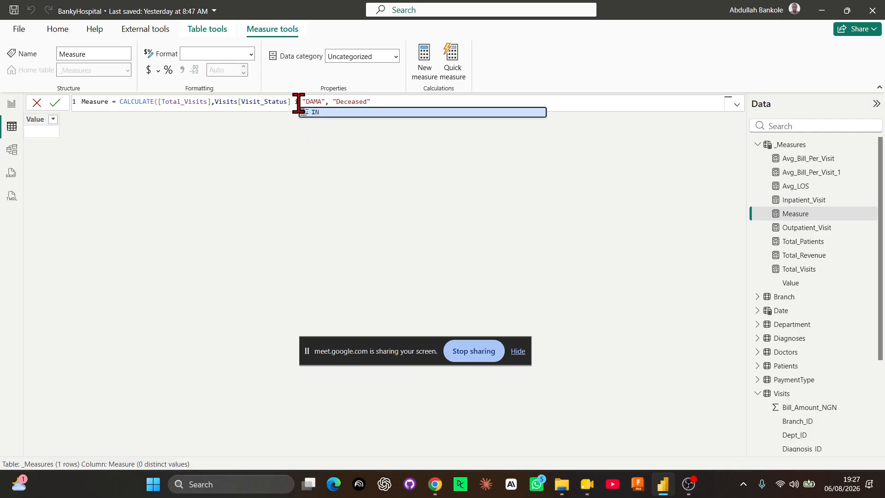
left_click(318, 112)
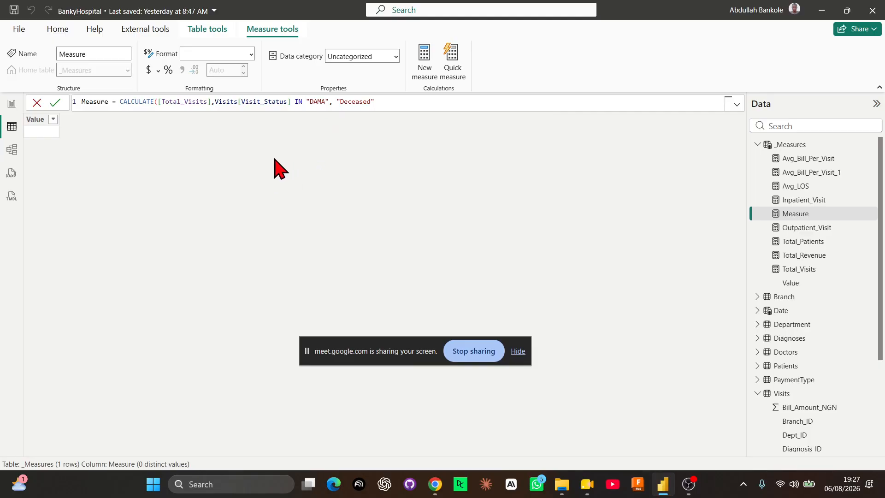
key("Right")
type("{")
left_click(399, 98)
type("}")
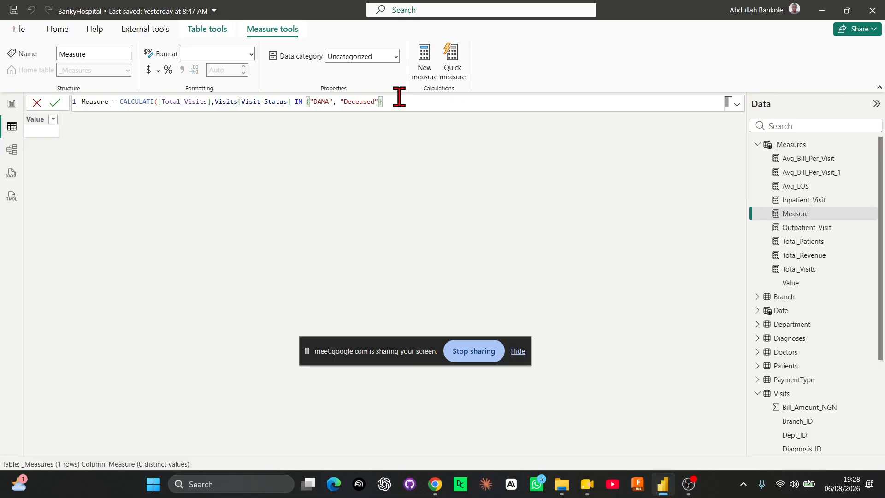
Move the Visits[Visit_Status] IN {"DAMA", "Deceased"} filter of the CALCULATE formula onto its own second line and indent it.
double_click(217, 102)
key("shift+Return")
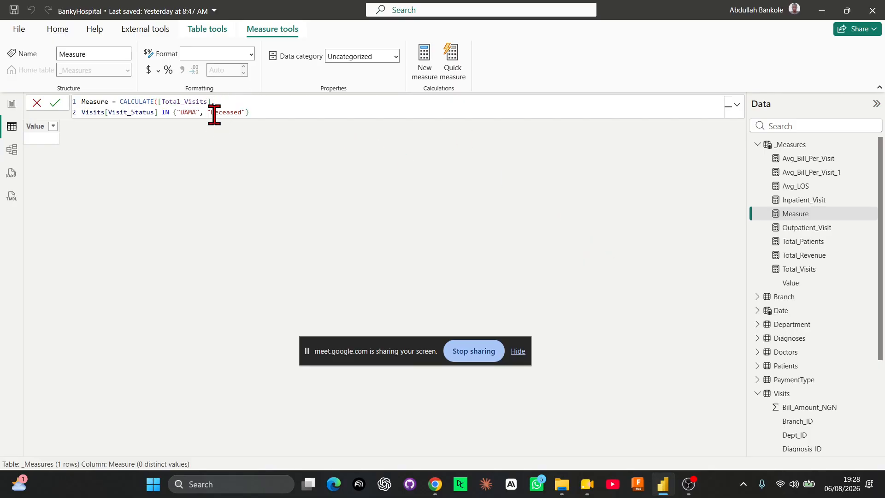
key("Tab")
key("Tab")
key("Tab")
key("Tab")
key("Tab")
key("Tab")
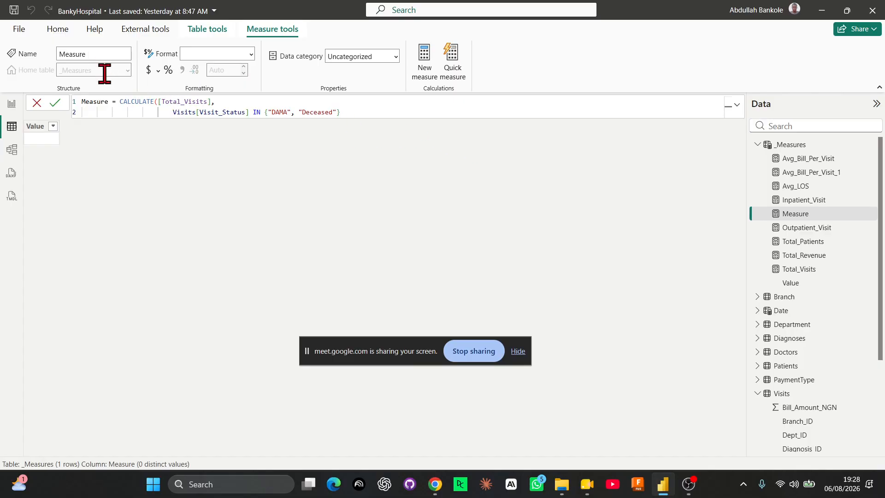
Insert the DIVIDE function in front of CALCULATE so the CALCULATE expression becomes its numerator.
left_click(119, 102)
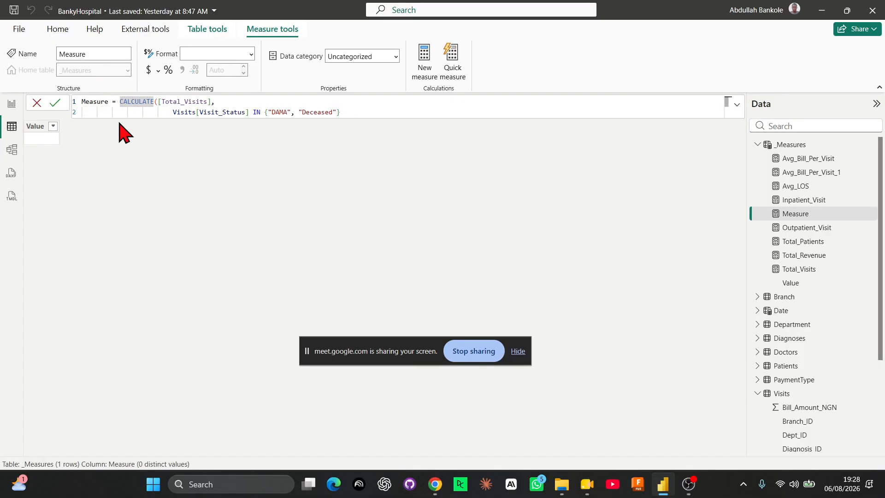
type("Dvi")
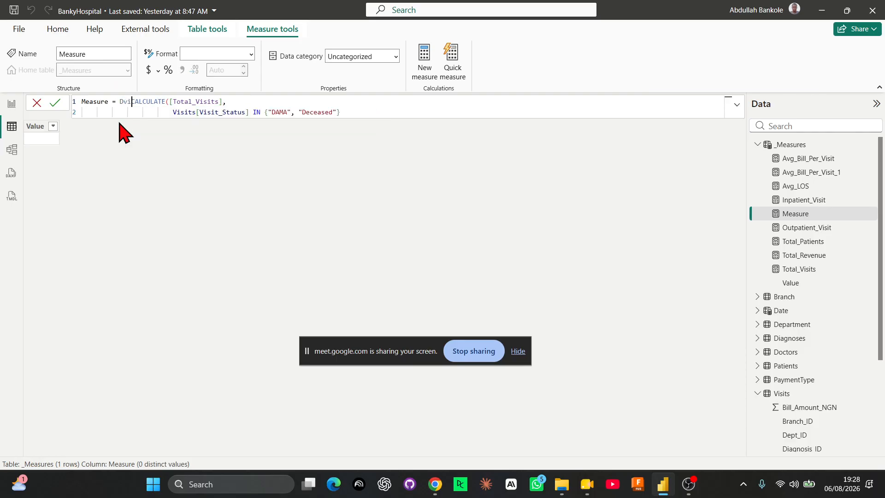
key("BackSpace")
key("BackSpace")
type("ivid")
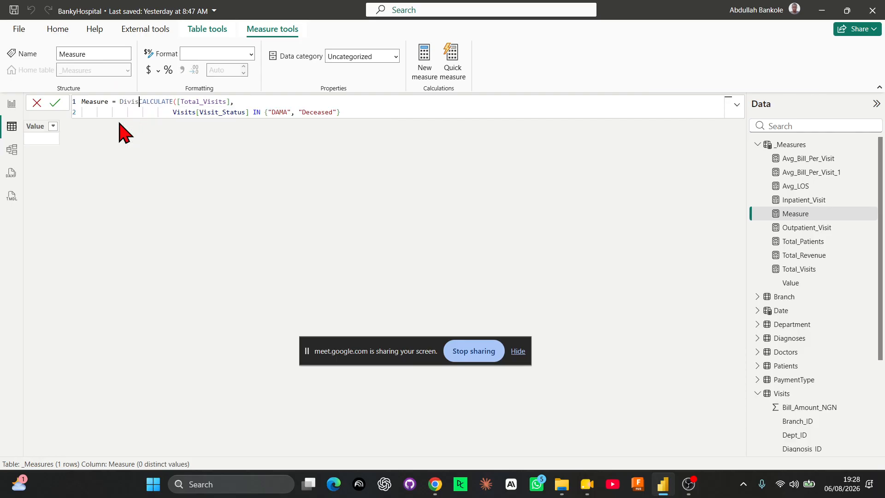
key("Tab")
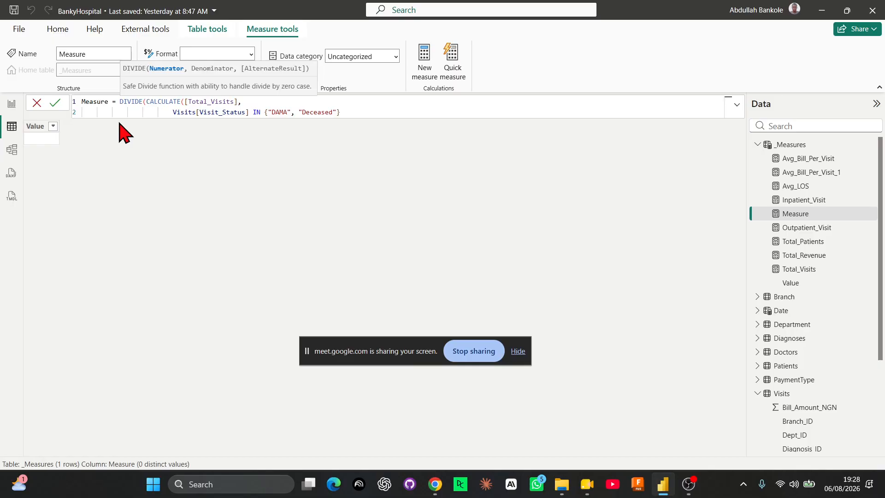
Put the CALCULATE expression on its own indented line below DIVIDE and indent the Visit_Status filter line further.
key("shift+Return")
key("Tab")
key("Tab")
key("Tab")
key("Tab")
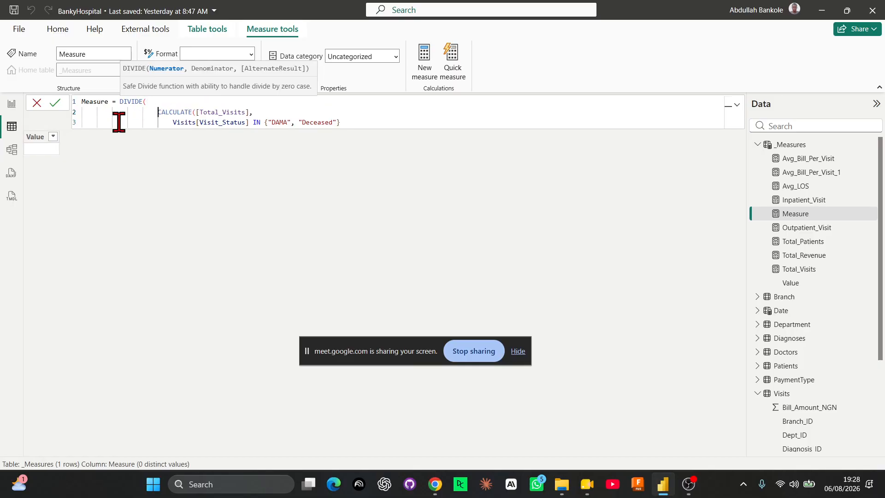
left_click(172, 123)
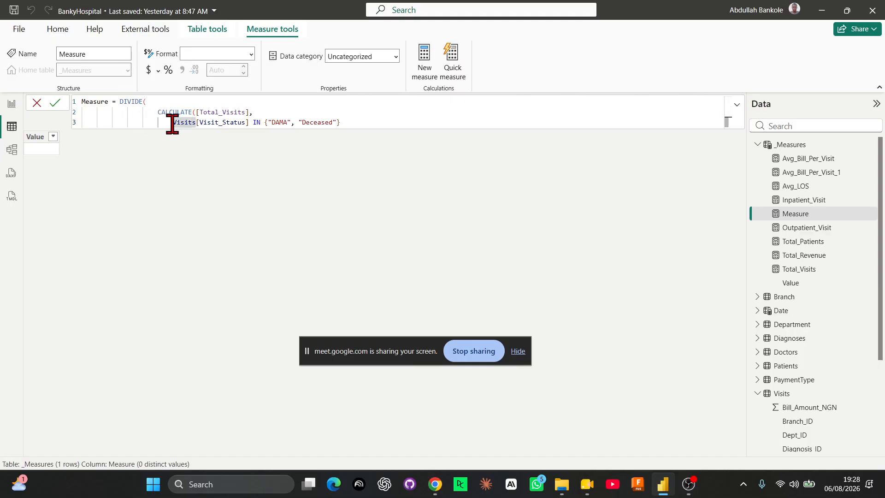
key("Tab")
key("Tab")
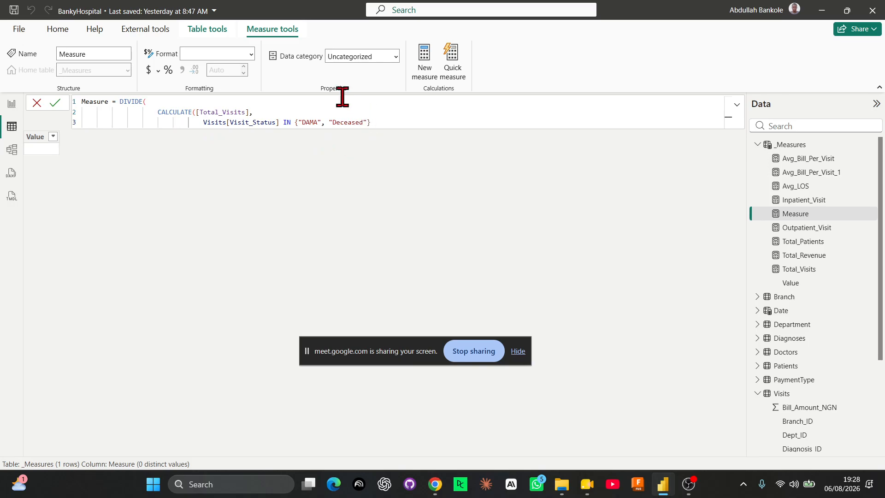
Close the CALCULATE expression after the braced status list, add a comma and start a new line for the denominator.
key("Right")
key("Right")
key("Right")
key("Right")
key("Right")
key("Right")
key("Right")
key("Right")
key("Right")
key("Right")
key("Right")
key("Right")
key("Right")
key("Right")
key("Right")
key("Right")
key("Right")
key("Right")
key("Right")
key("Right")
type(")")
type(",")
key("shift+Return")
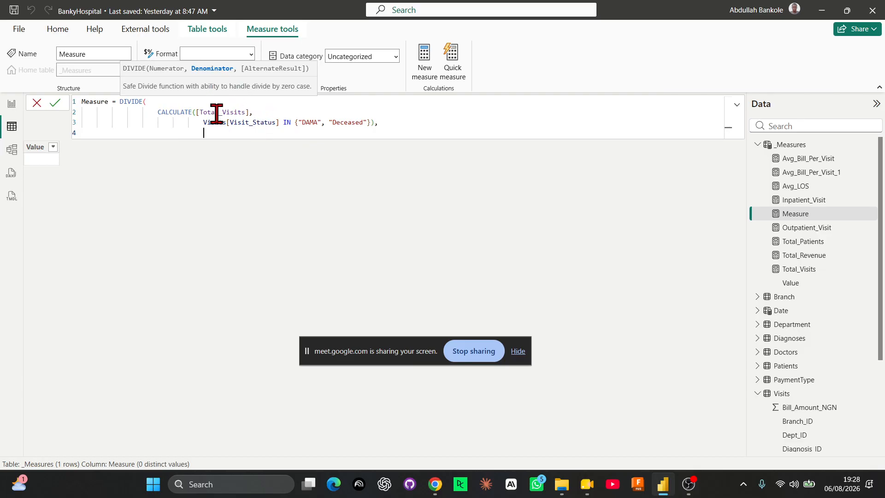
Add [Total_Visits] as the DIVIDE denominator with alternate result 0, and close the function on a separate line.
type("tota")
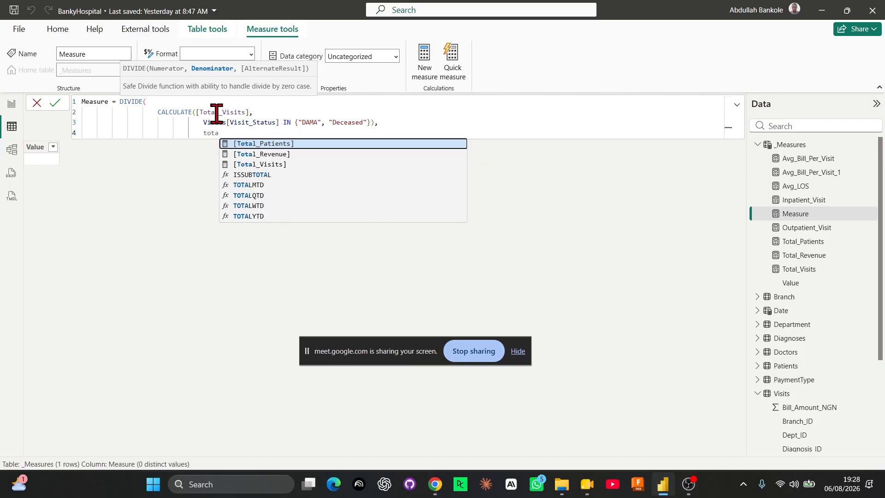
key("Down")
key("Down")
key("Tab")
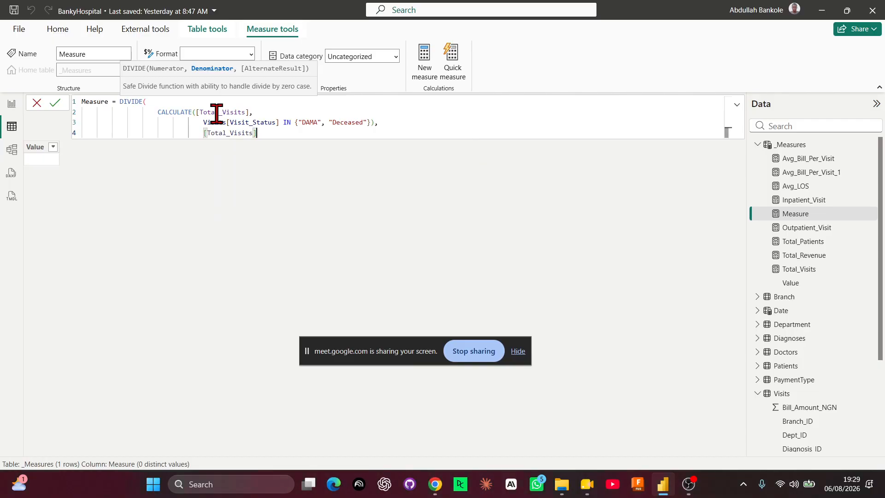
type(",0")
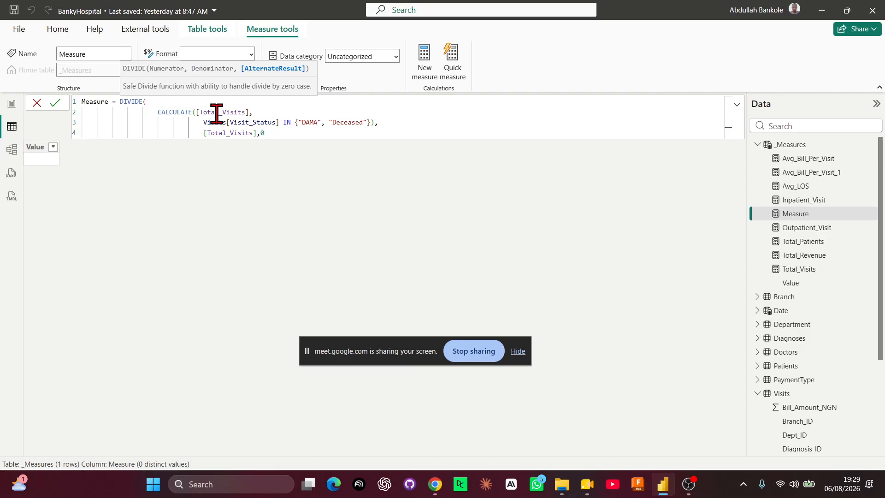
key("Return")
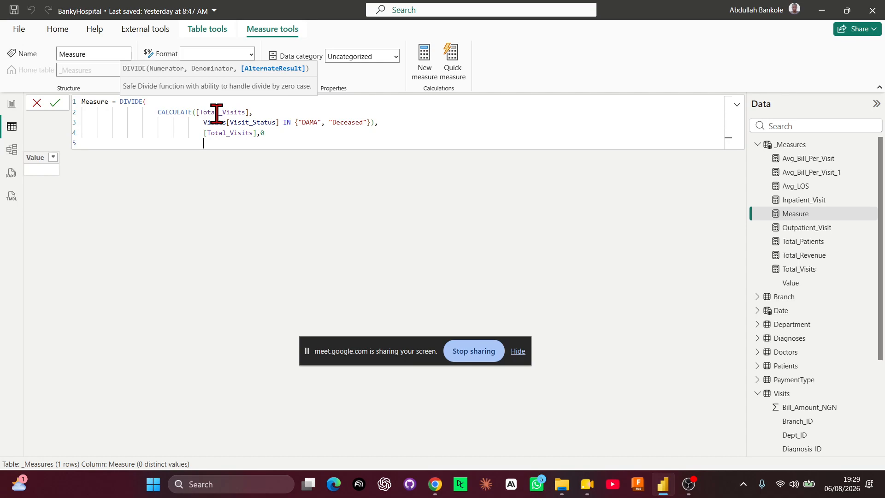
type(")")
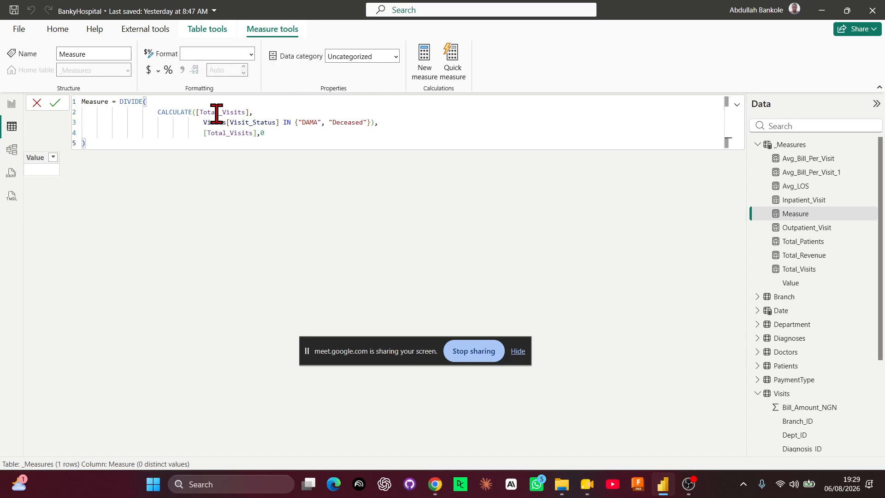
Replace the default measure name in the formula with Patient_Outcome_Rate.
double_click(87, 101)
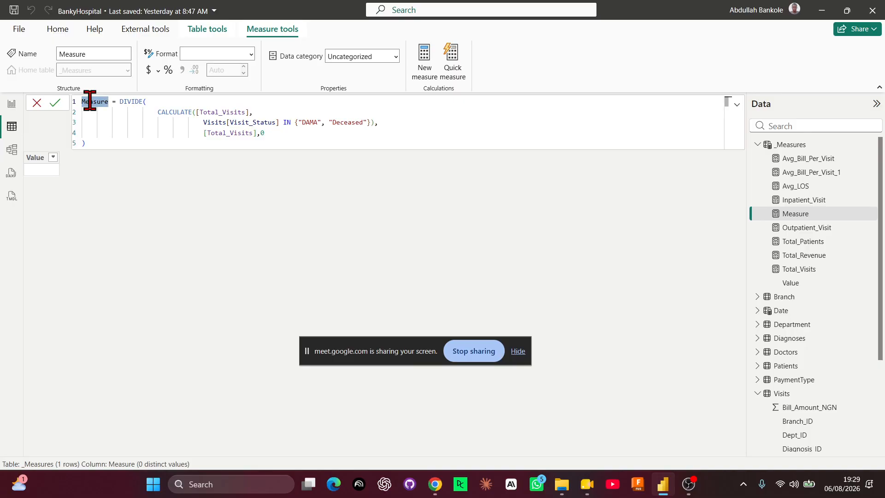
type("Patient")
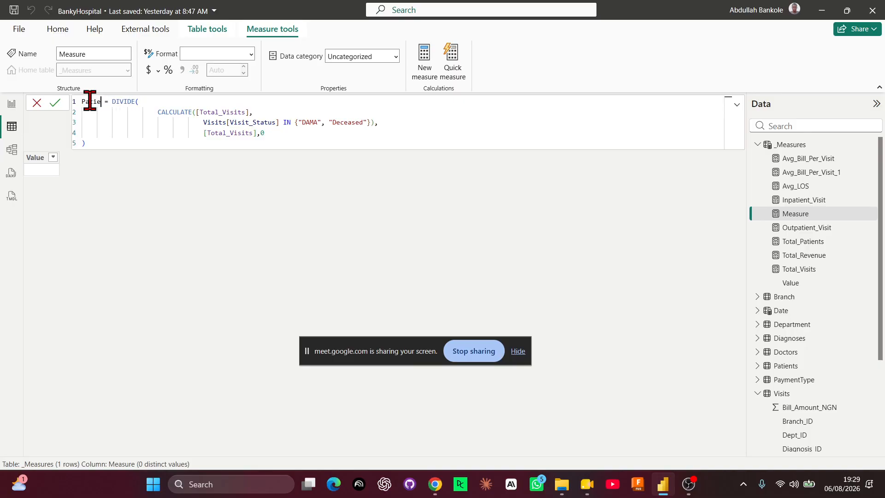
type("_Outo")
type("ome_Raa")
key("BackSpace")
type("te")
Indent the CALCULATE line one level further and commit the Patient_Outcome_Rate measure.
left_click(158, 112)
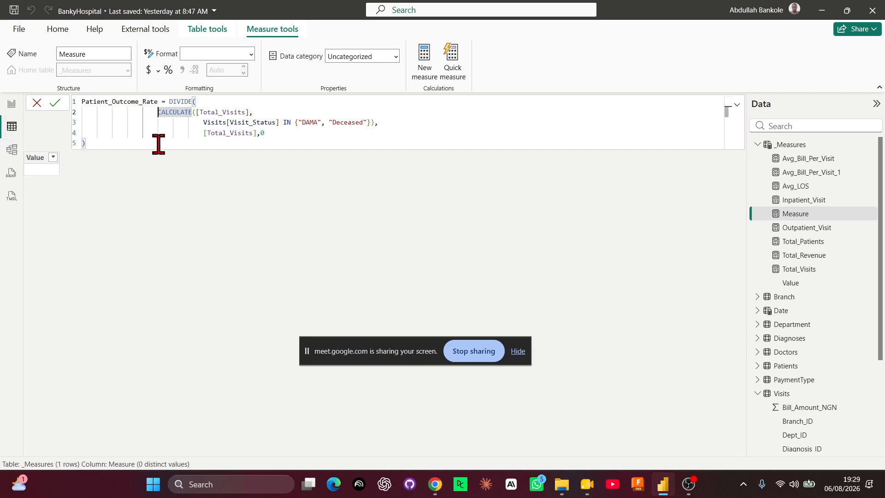
key("Tab")
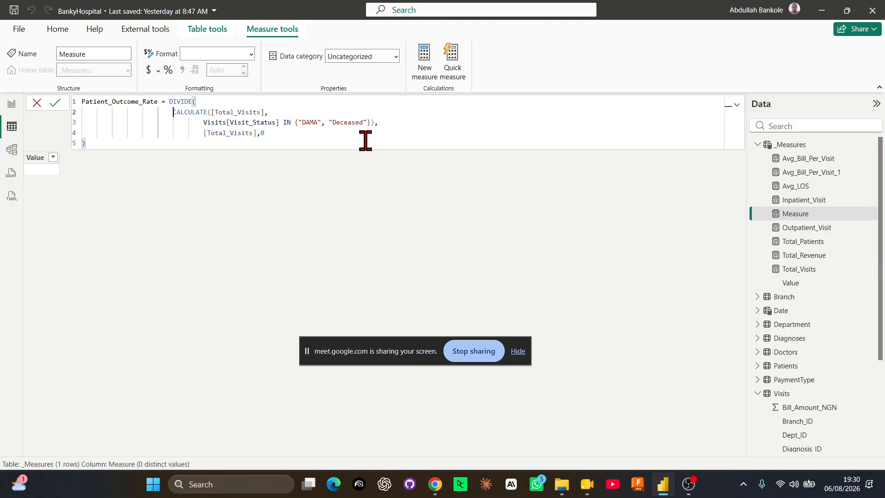
left_click(140, 143)
left_click(167, 70)
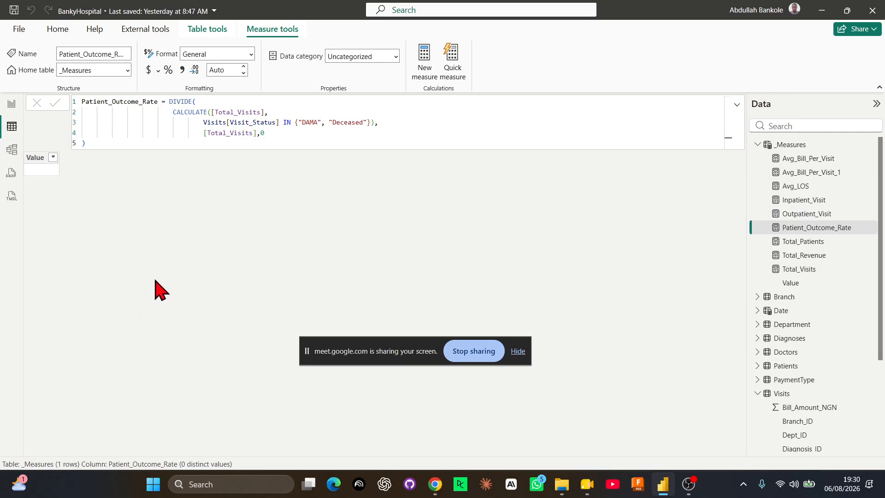
Add a Patient_Outcome_Rate card to the report page, place it below the Outpatient_Visit card and widen it to fit its label.
left_click(10, 108)
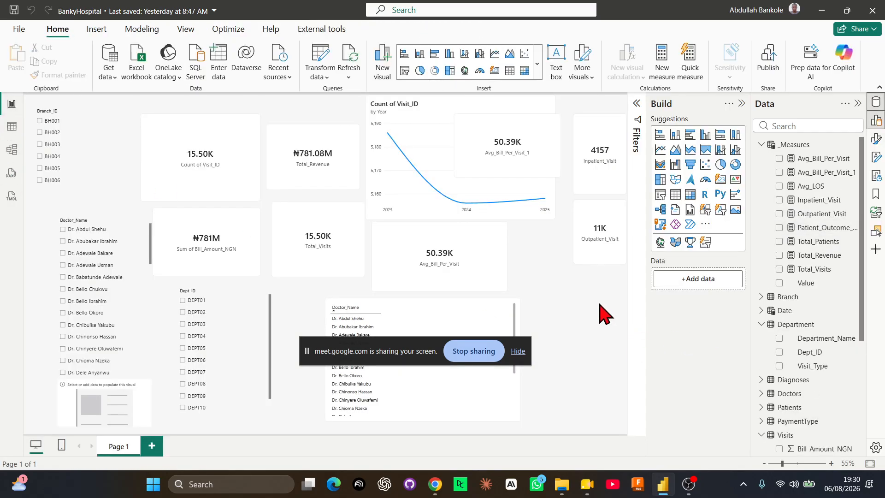
left_click(780, 228)
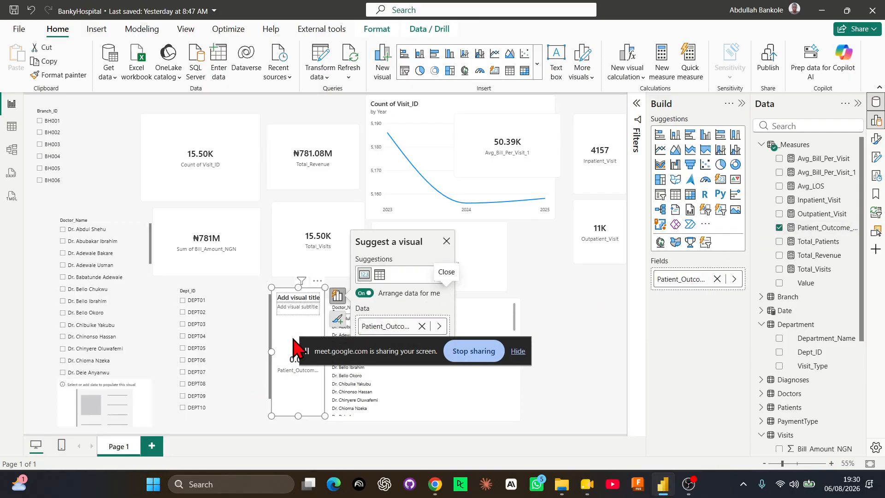
left_click_drag(271, 394, 556, 371)
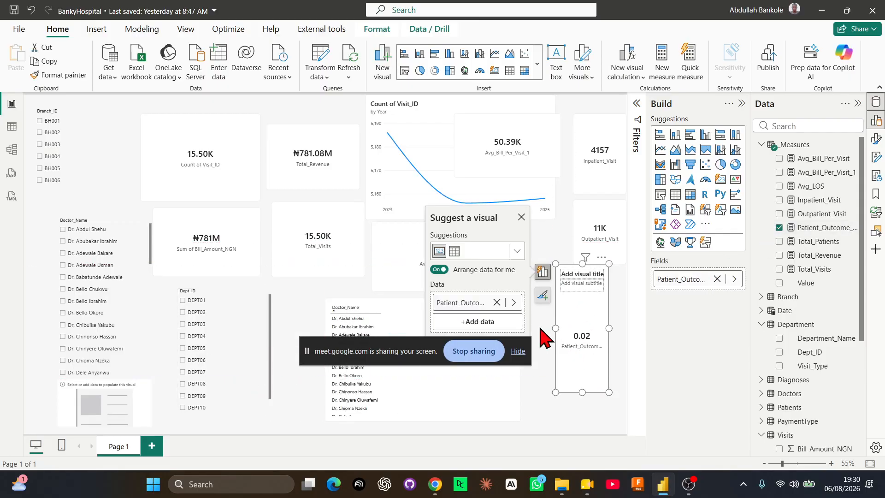
left_click_drag(555, 328, 529, 328)
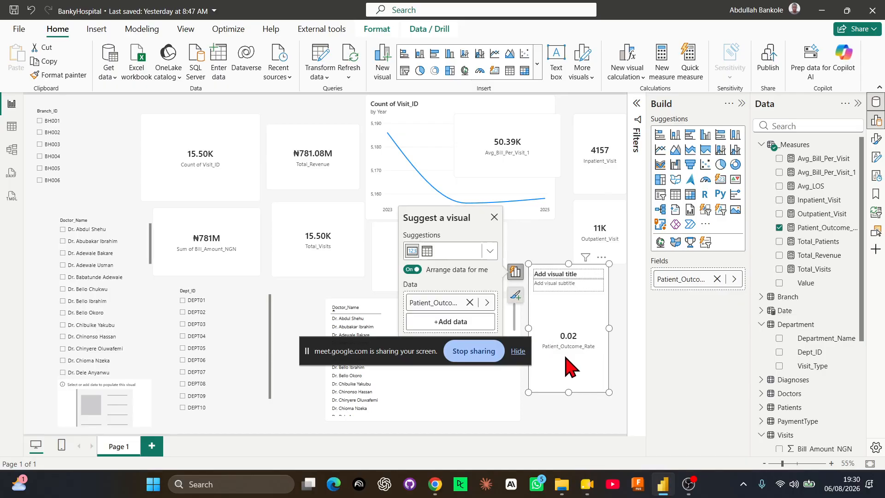
Format the Patient_Outcome_Rate measure as a percentage and reduce the height of its card.
left_click(823, 228)
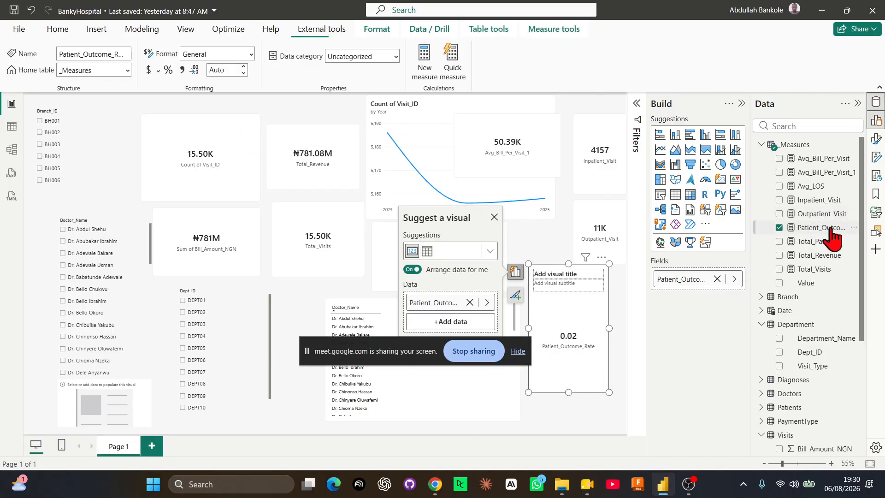
left_click(168, 70)
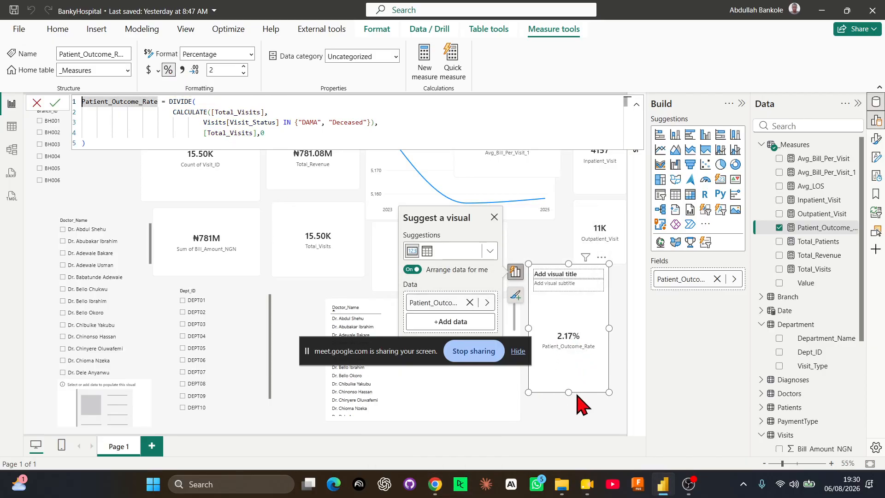
left_click_drag(568, 392, 564, 358)
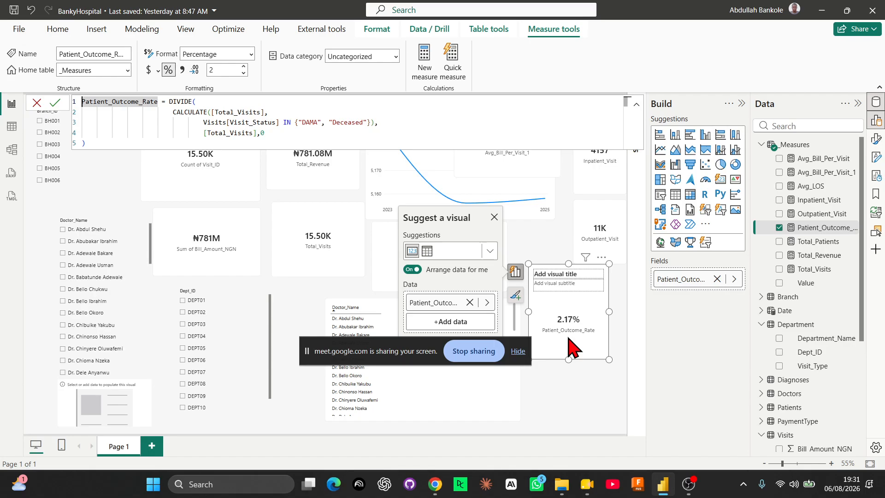
Check the Google Meet window, return to the Power BI report, deselect the card and hide the screen-sharing notice.
key("alt+Tab")
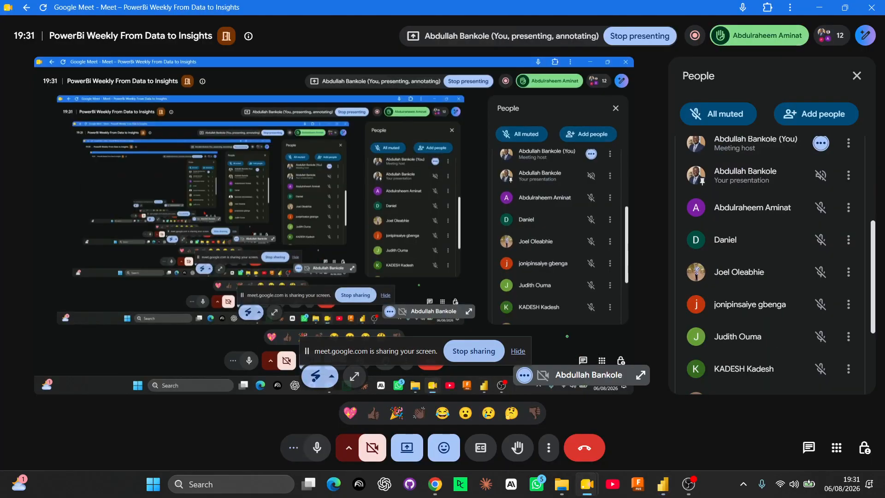
key("alt+Tab")
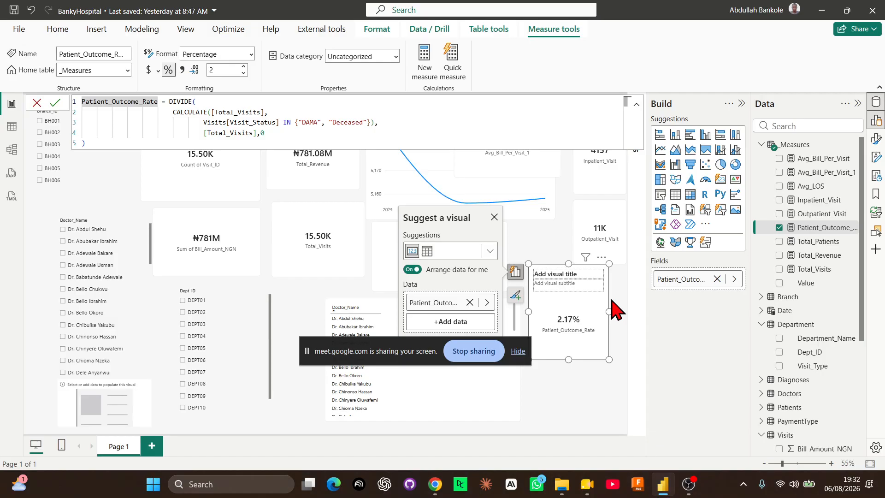
left_click(554, 396)
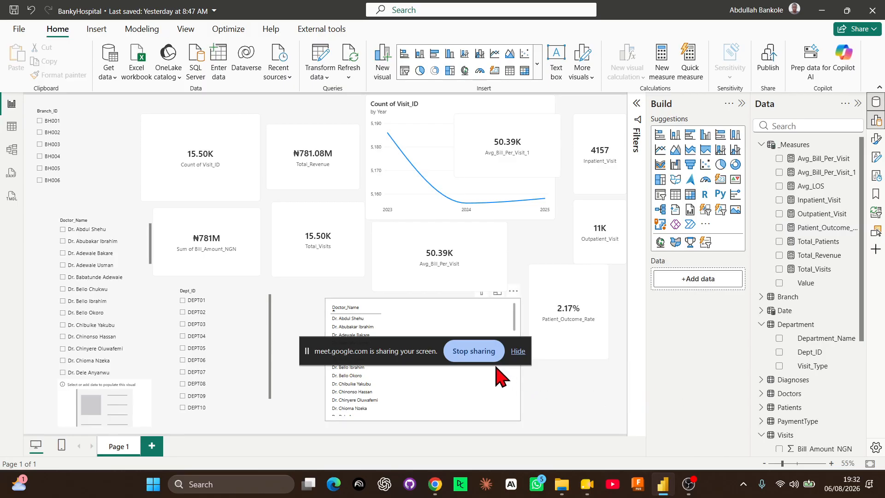
left_click(518, 351)
Collapse the Visits table's fields, add a table visual of Branch_Name from the Branch table and widen it to fit the names.
scroll(826, 395, "down", 3)
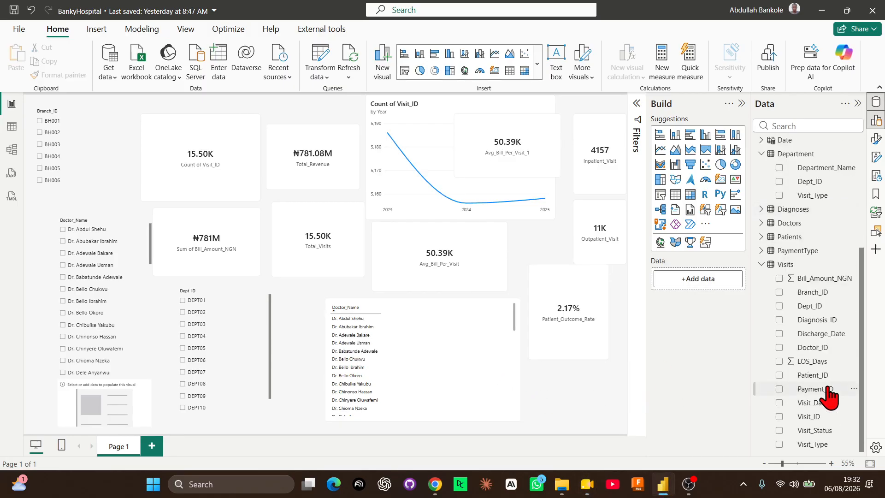
left_click(763, 259)
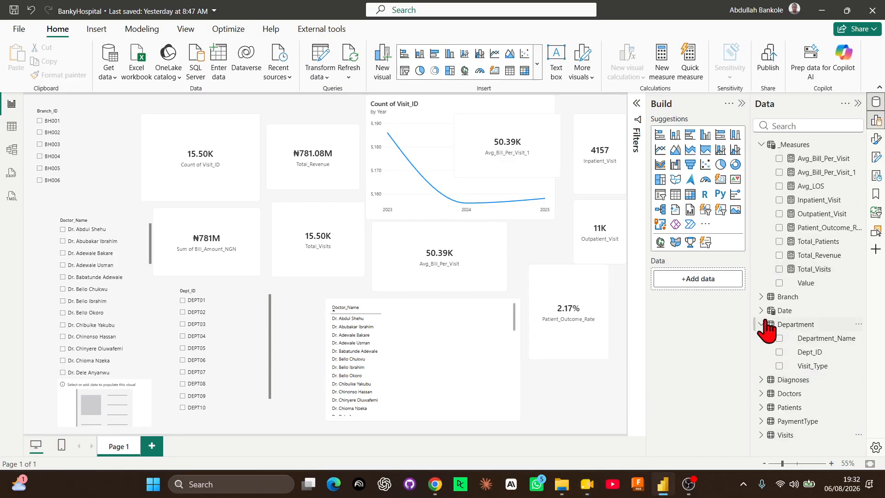
left_click(762, 297)
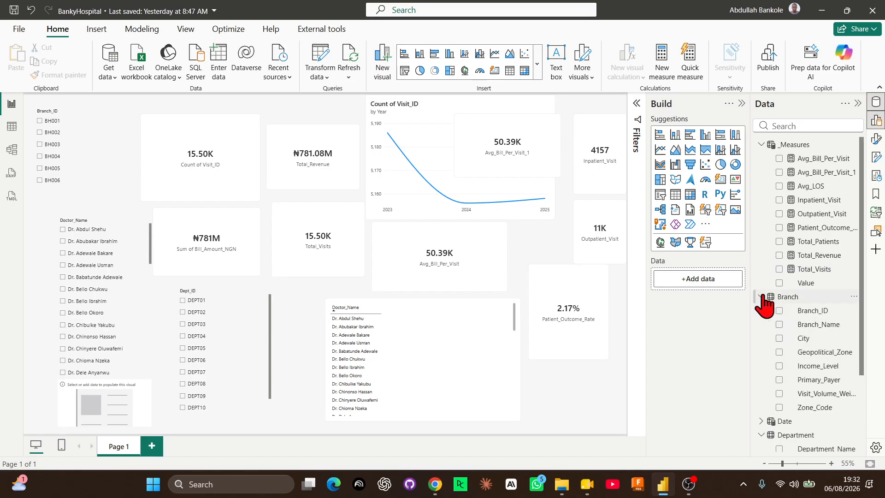
left_click(779, 325)
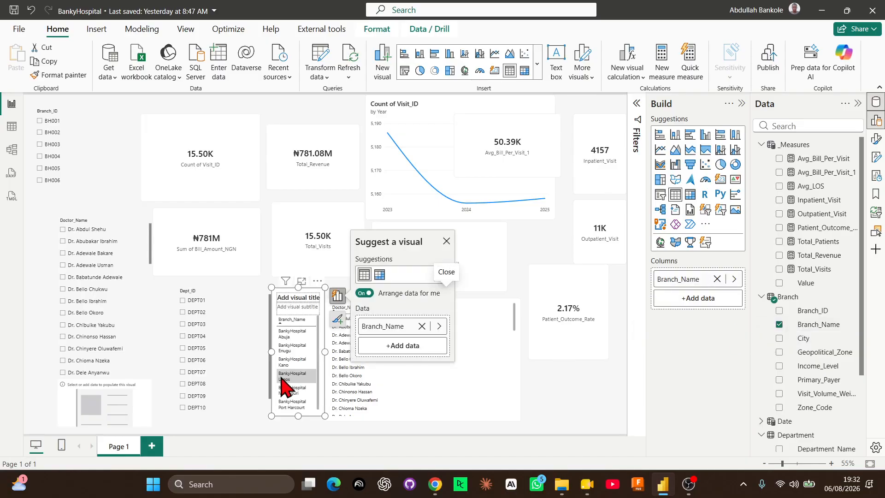
left_click_drag(270, 352, 243, 353)
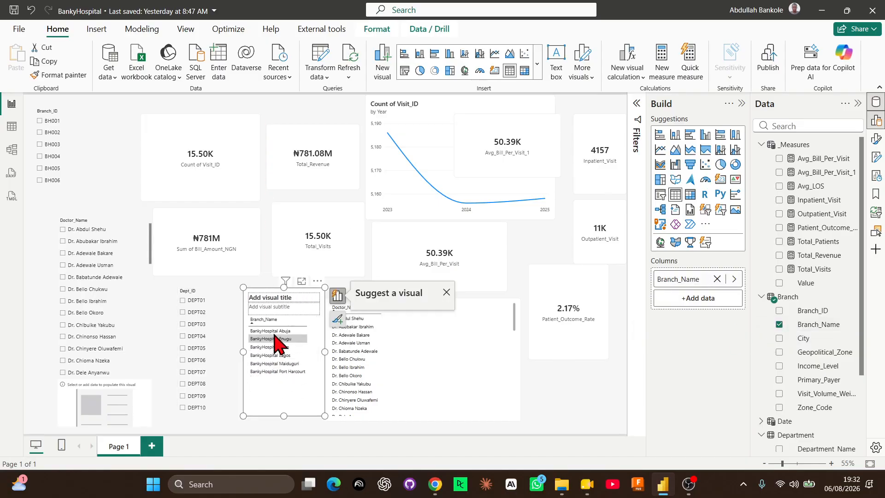
Shorten the Branch_Name table, place it beside the Branch_ID slicer, and convert it to a slicer sized to its branch list.
left_click_drag(281, 417, 284, 385)
left_click_drag(318, 288, 141, 107)
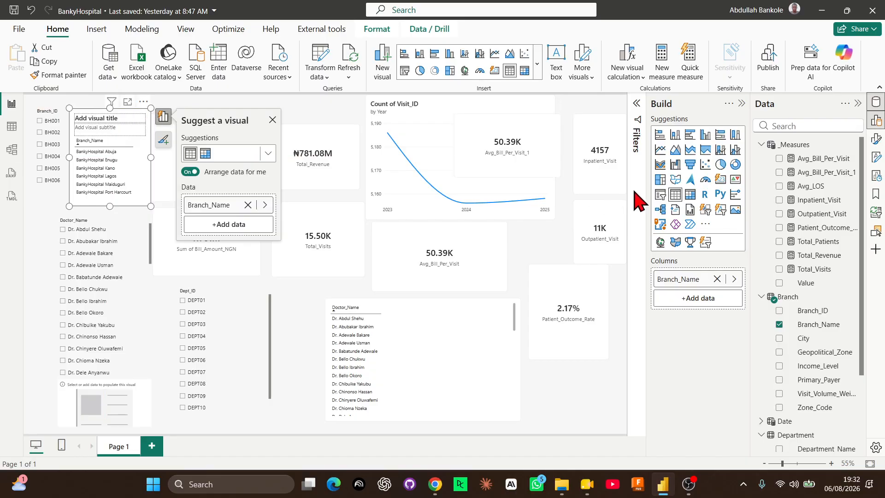
left_click(660, 196)
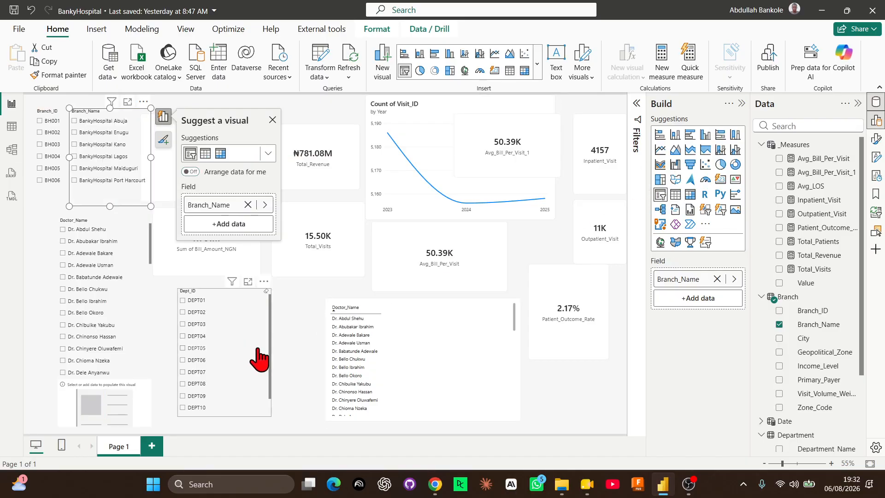
left_click_drag(109, 207, 111, 189)
Filter the report to BankyHospital Maiduguri with the Branch_Name slicer to examine the Patient_Outcome_Rate, and clear the selection.
left_click(112, 169)
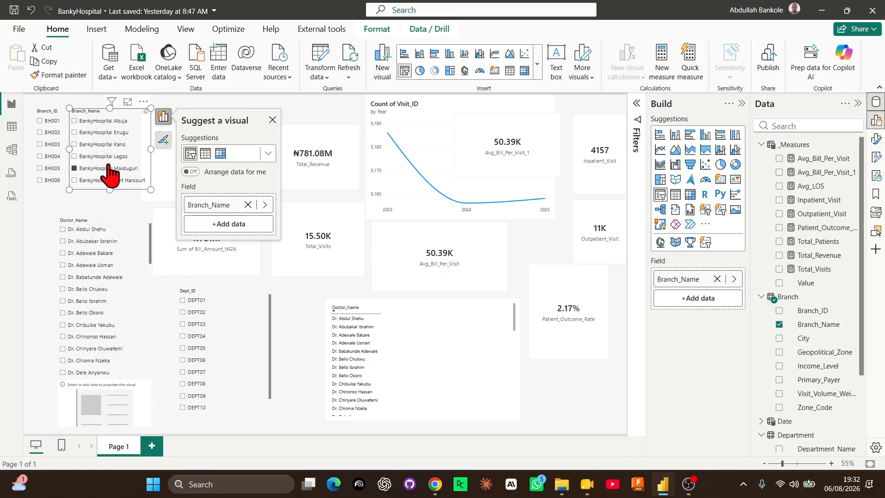
left_click(95, 211)
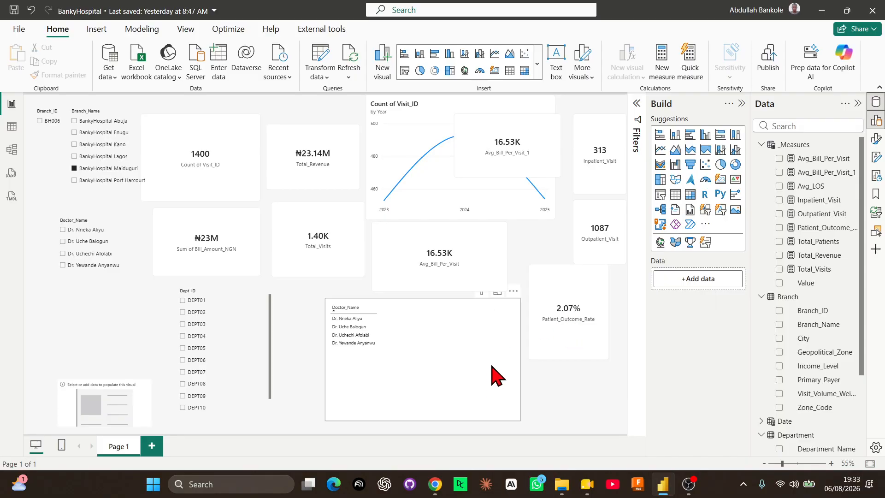
left_click(76, 170)
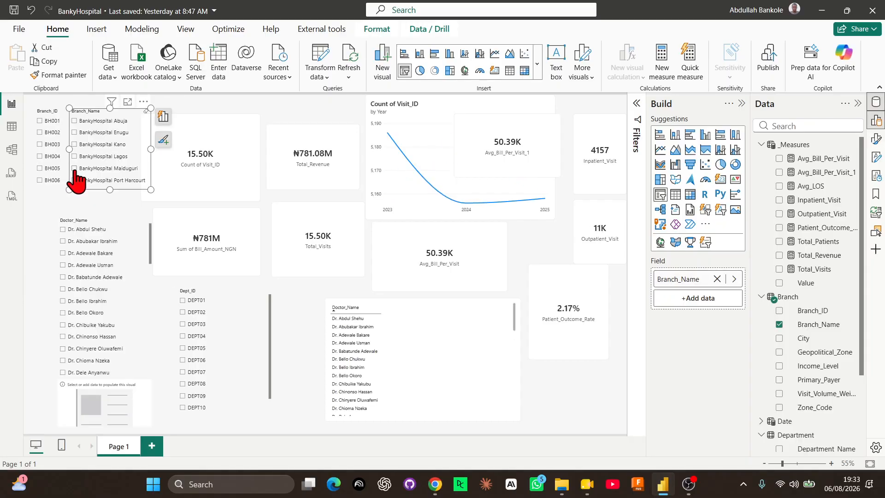
Filter the report by the Lagos, Kano, Enugu and Abuja branches in turn to compare their outcome rates, clearing each selection.
left_click(74, 157)
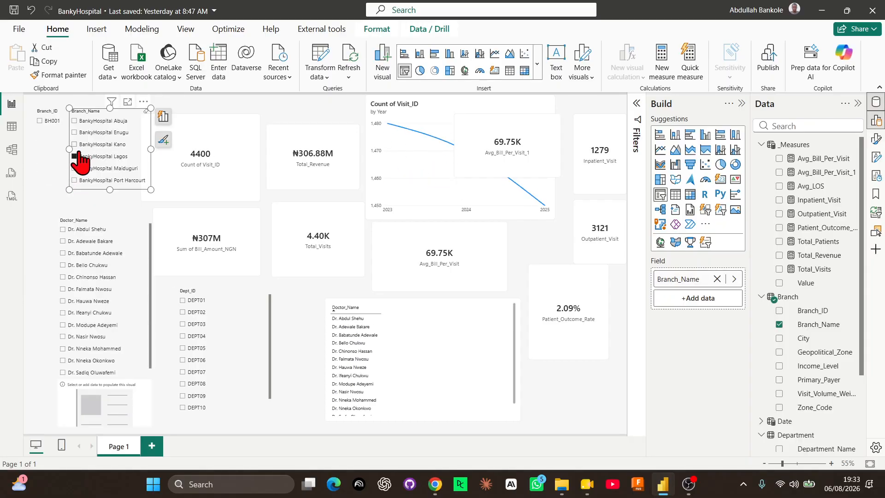
left_click(74, 156)
left_click(73, 144)
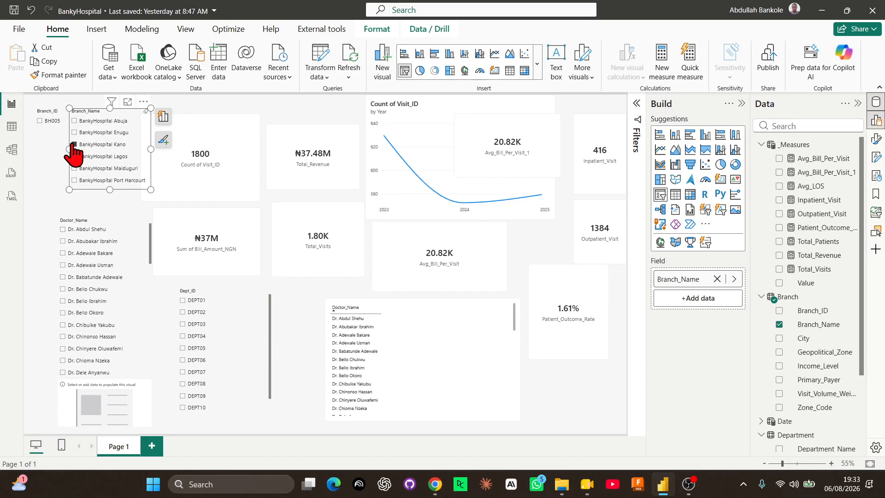
left_click(75, 145)
left_click(75, 133)
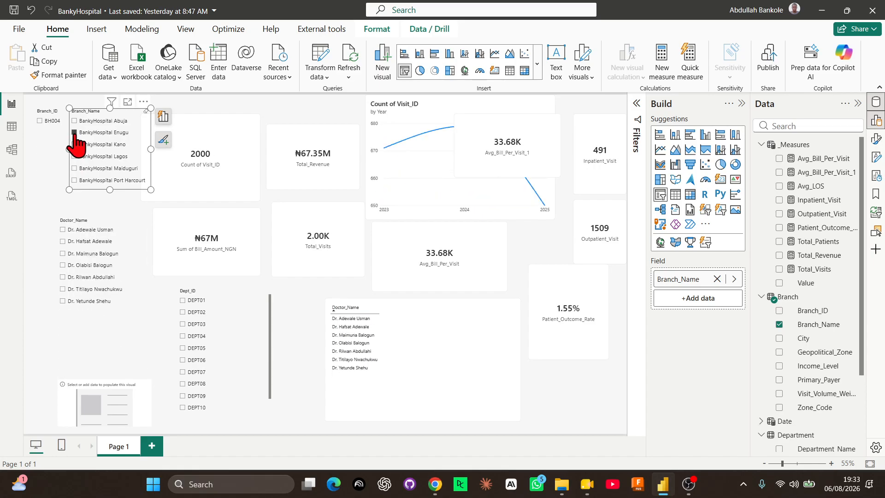
left_click(82, 131)
left_click(79, 122)
left_click(80, 122)
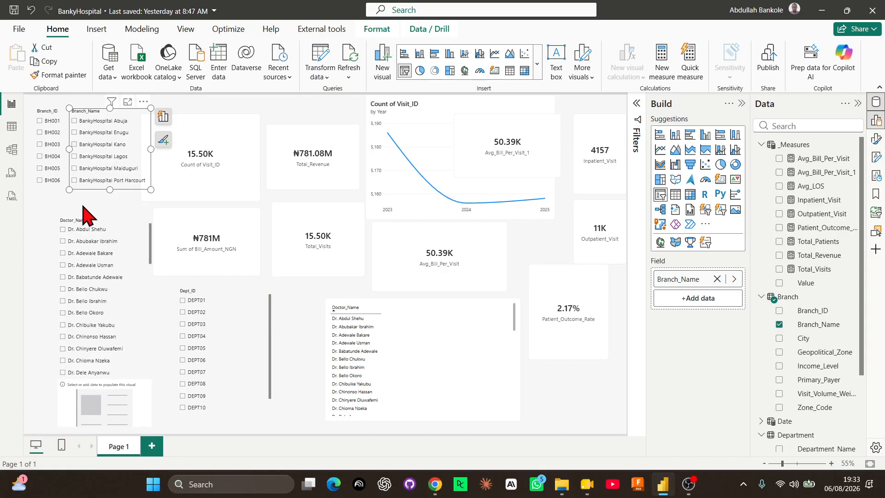
Switch to the Google Meet window, look through the participants list, and return to the Power BI report.
key("alt+Tab")
key("alt+Tab")
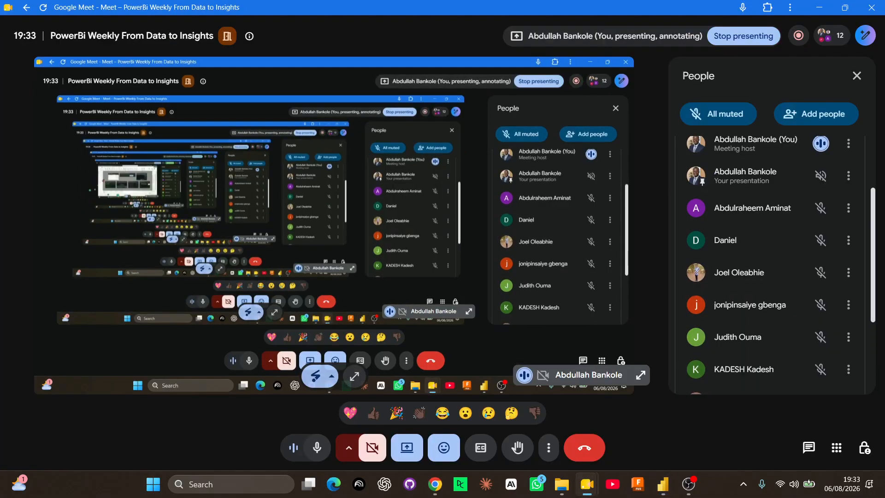
scroll(696, 306, "down", 3)
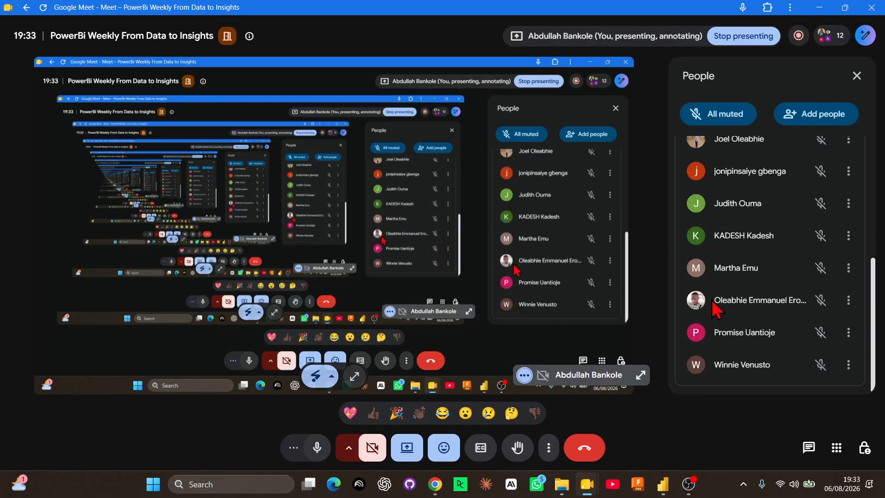
scroll(718, 306, "up", 5)
key("alt+Tab")
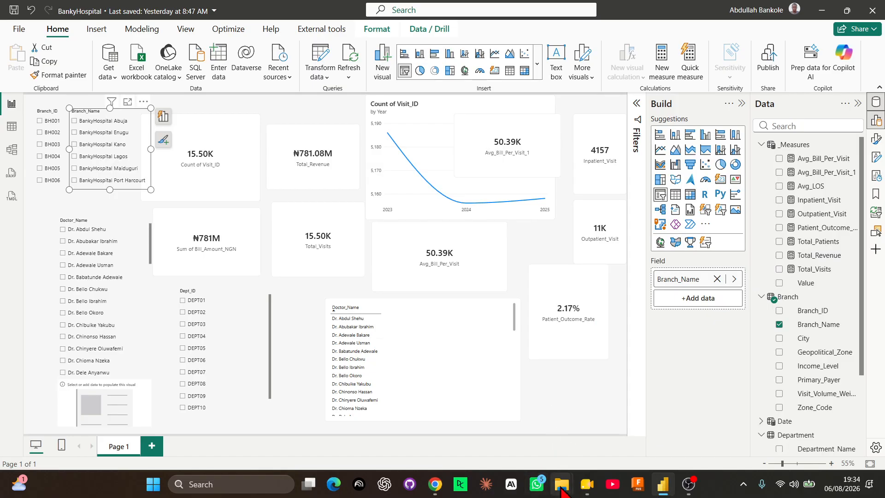
Reopen the Google Meet window and check the microphone status of the meeting's contributors.
mouse_move(587, 484)
left_click(528, 436)
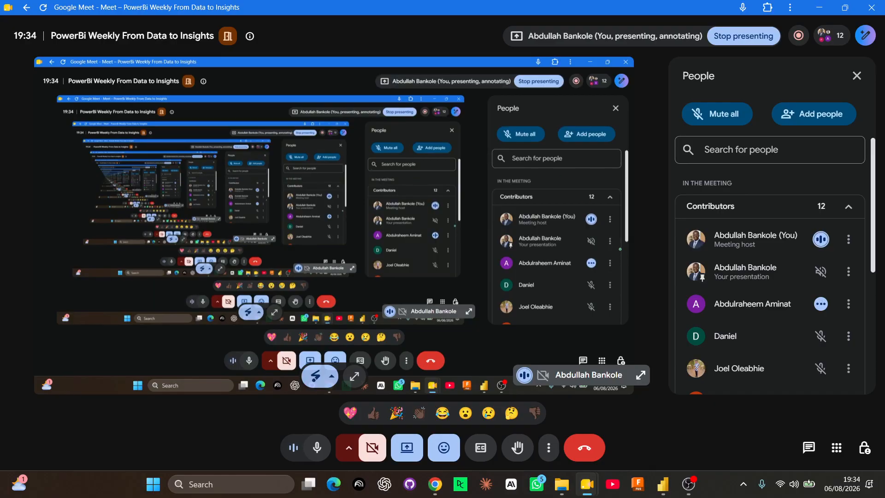
scroll(742, 233, "down", 4)
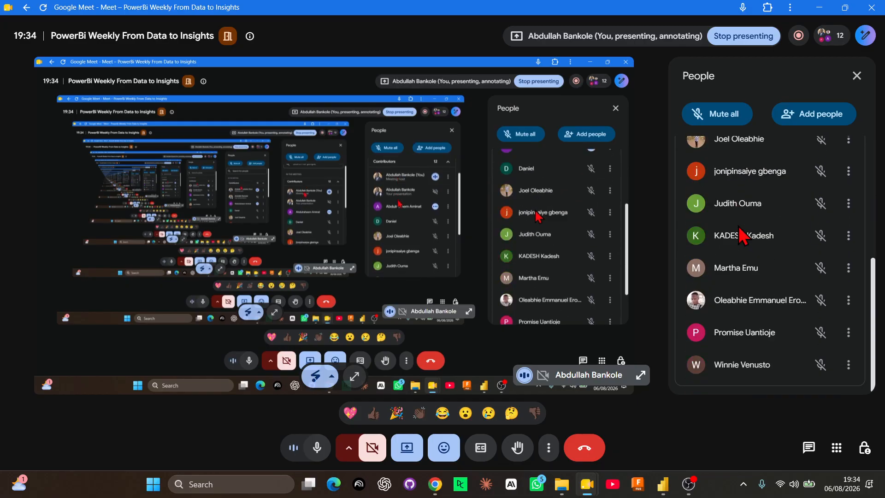
scroll(743, 233, "up", 5)
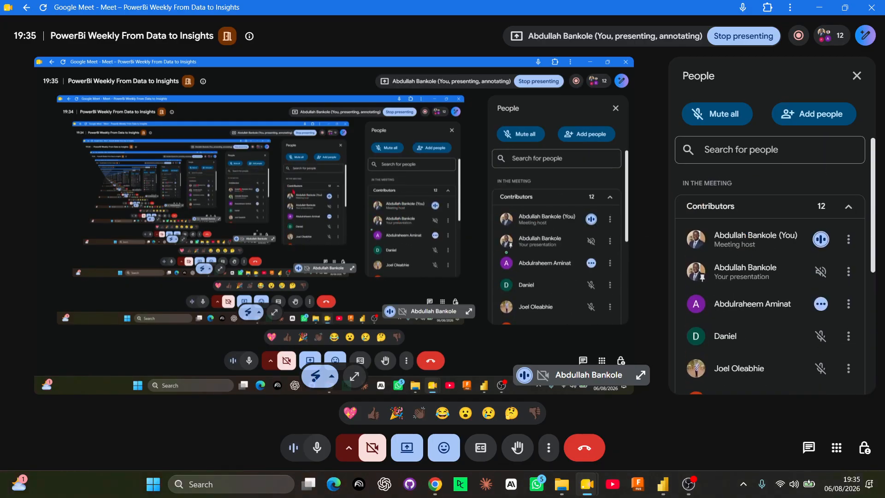